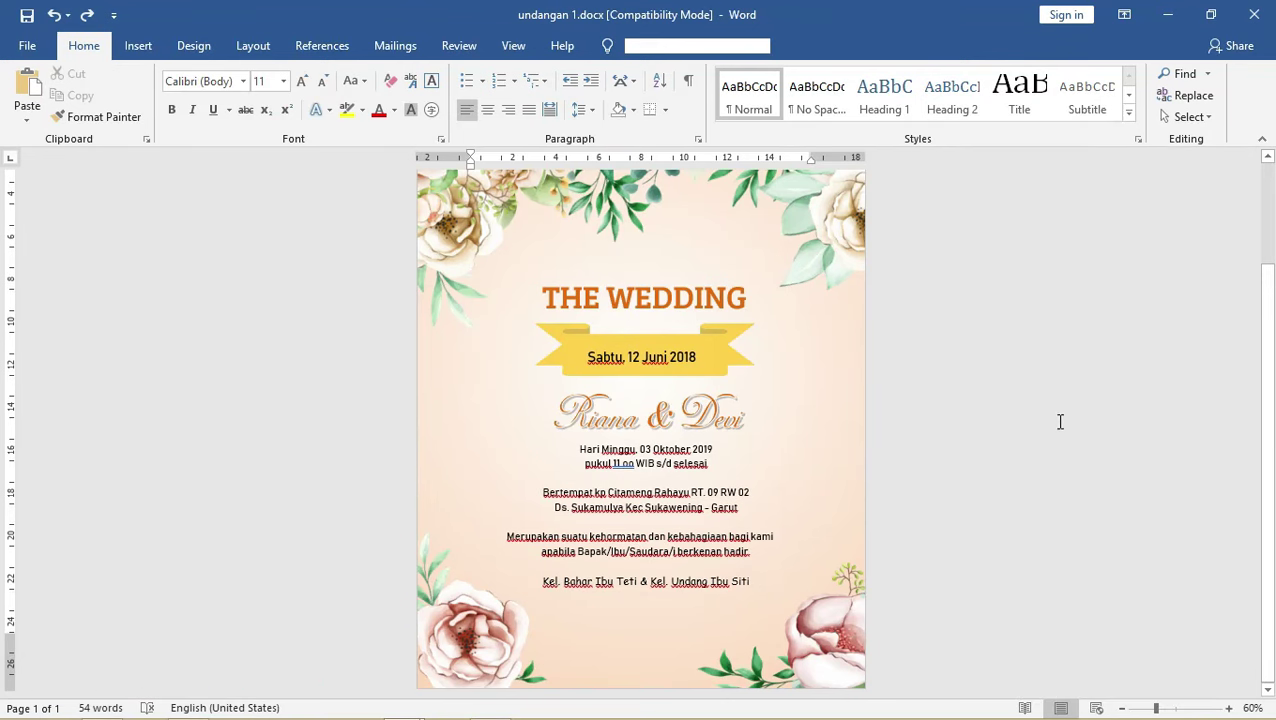
# - Scroll through the finished invitation, then switch to the blank Document1
pyautogui.scroll(3, 1253, 258)
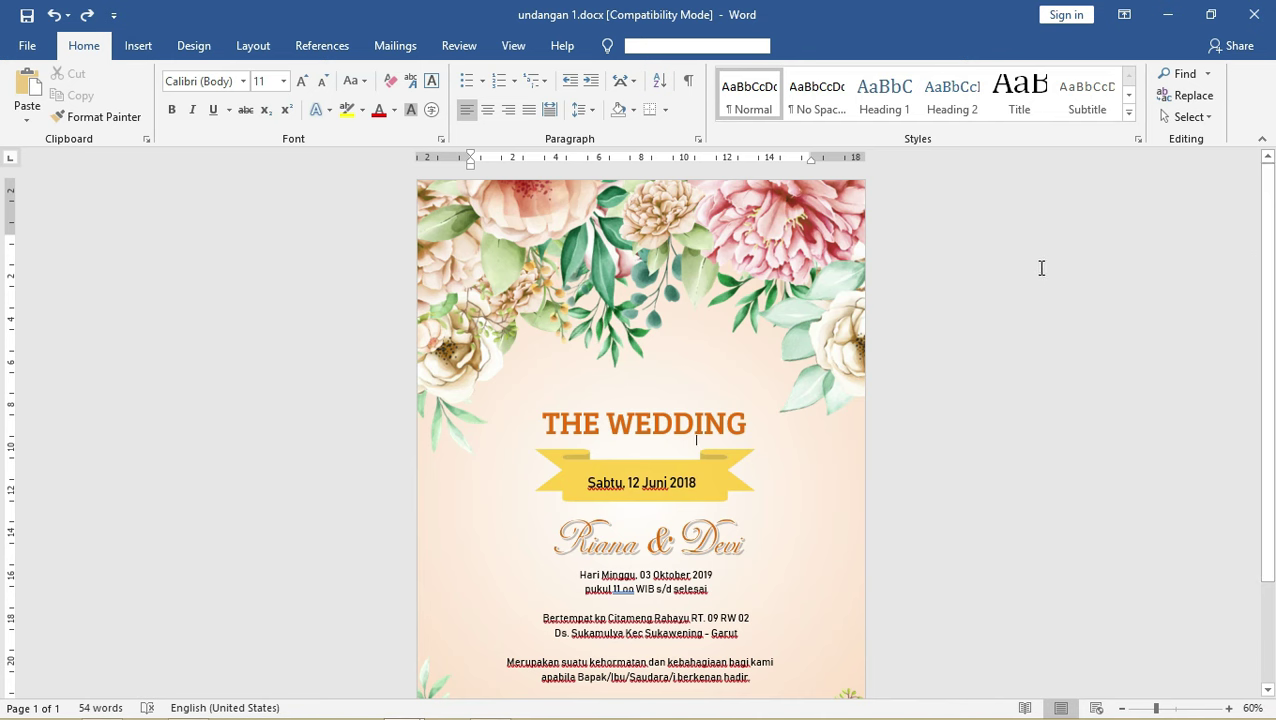
pyautogui.scroll(-3, 1251, 393)
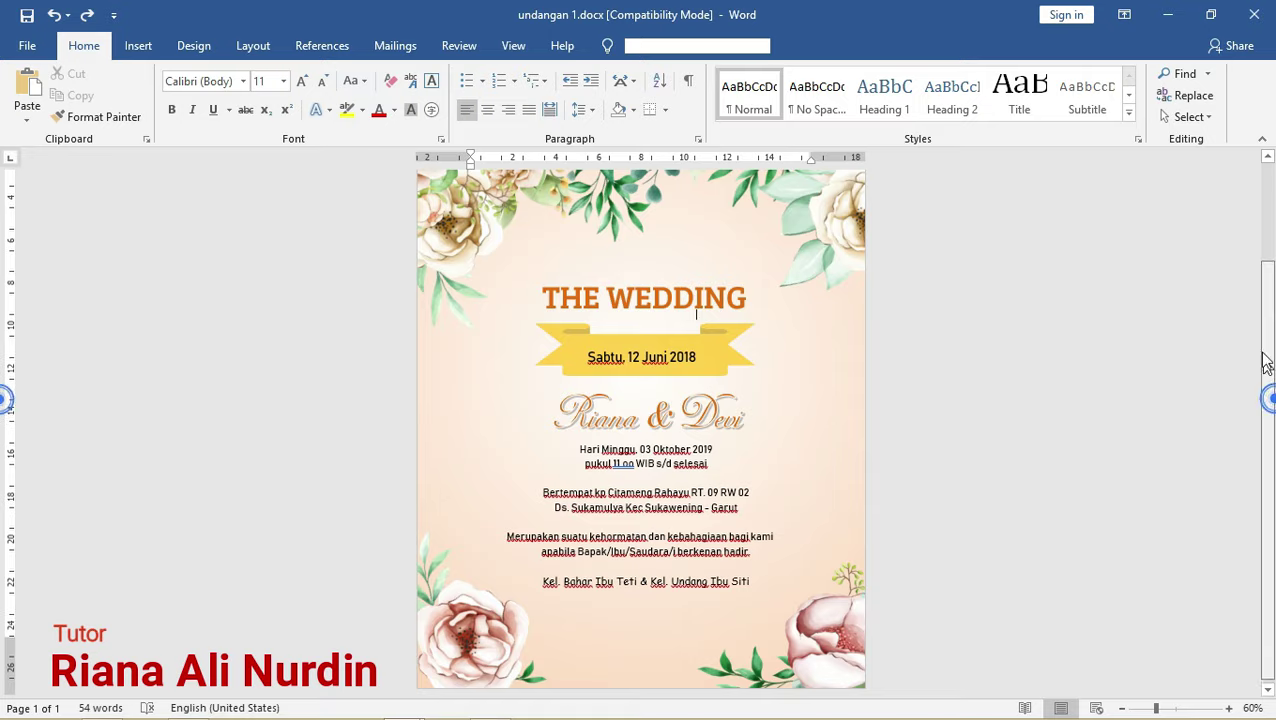
pyautogui.scroll(3, 1266, 248)
pyautogui.scroll(-3, 1265, 358)
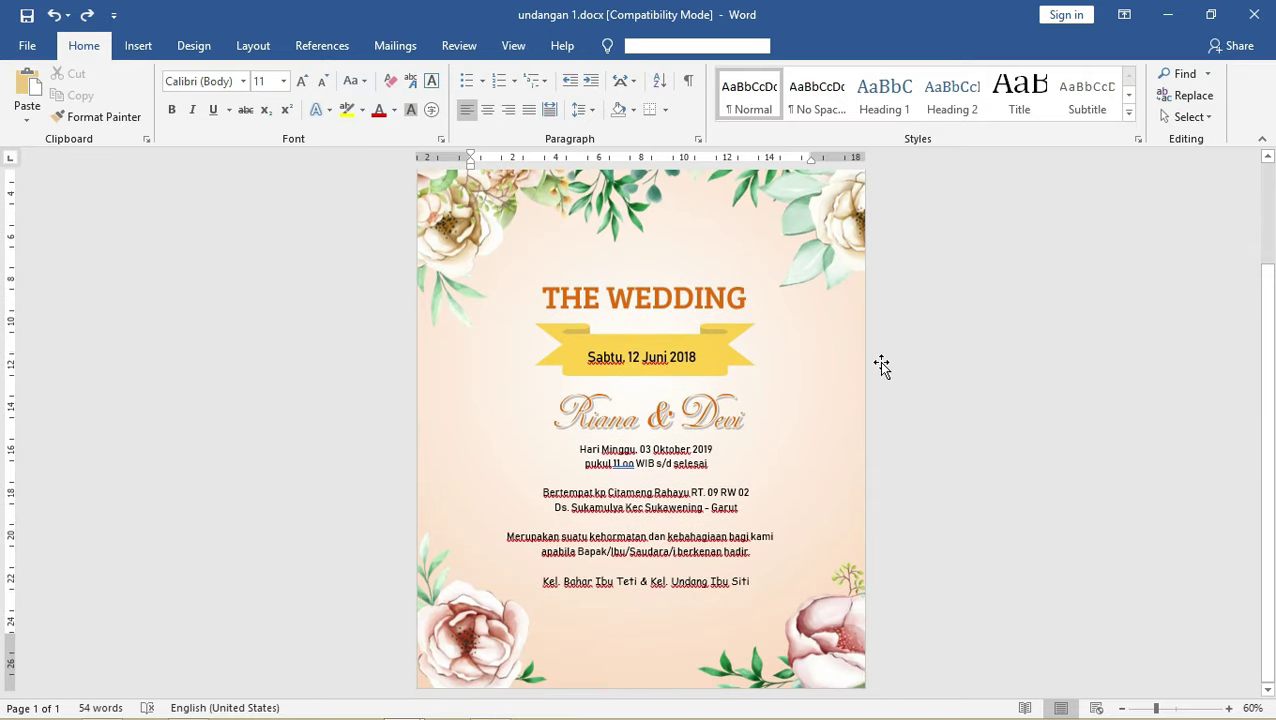
pyautogui.scroll(3, 5, 380)
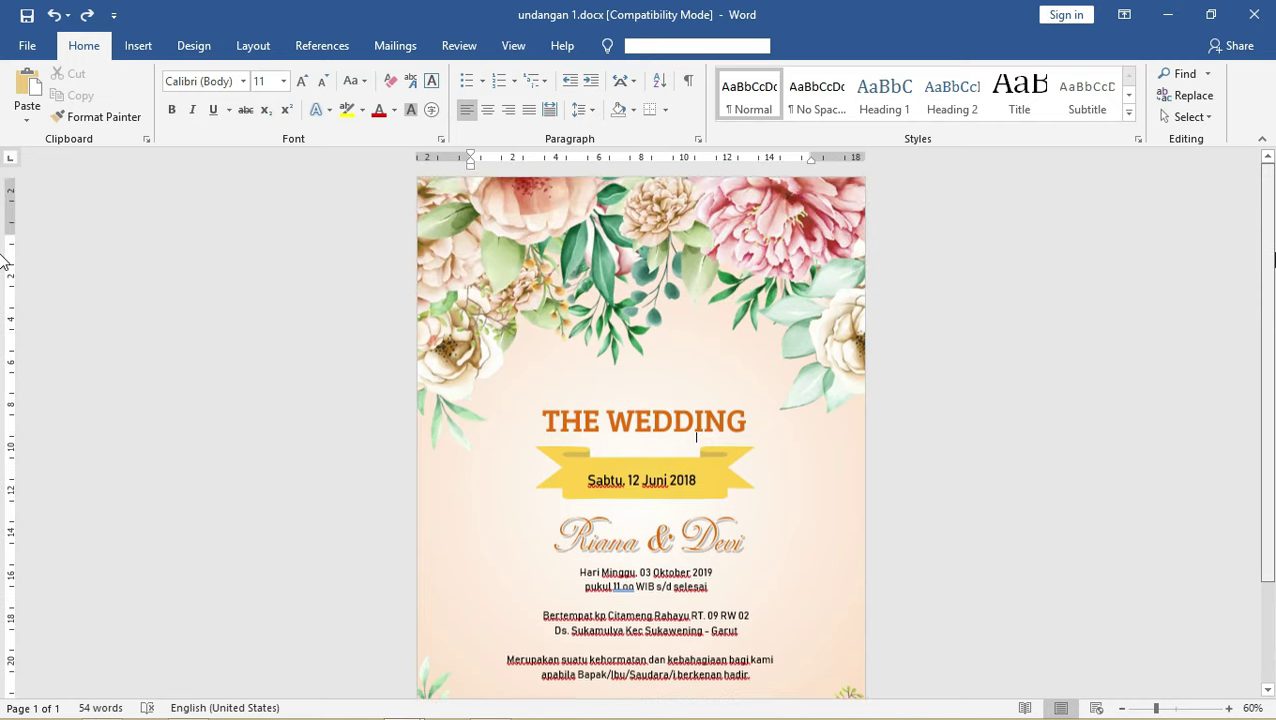
pyautogui.scroll(-3, 5, 300)
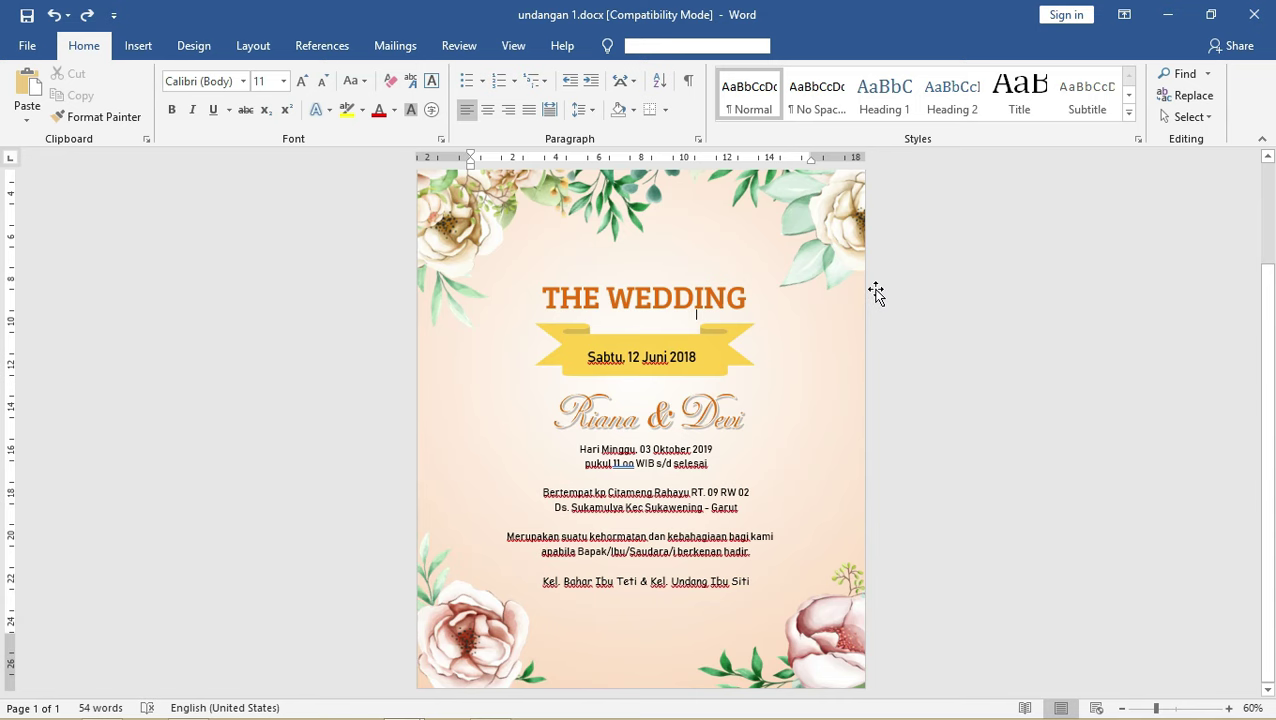
pyautogui.hotkey('alt', 'Tab')
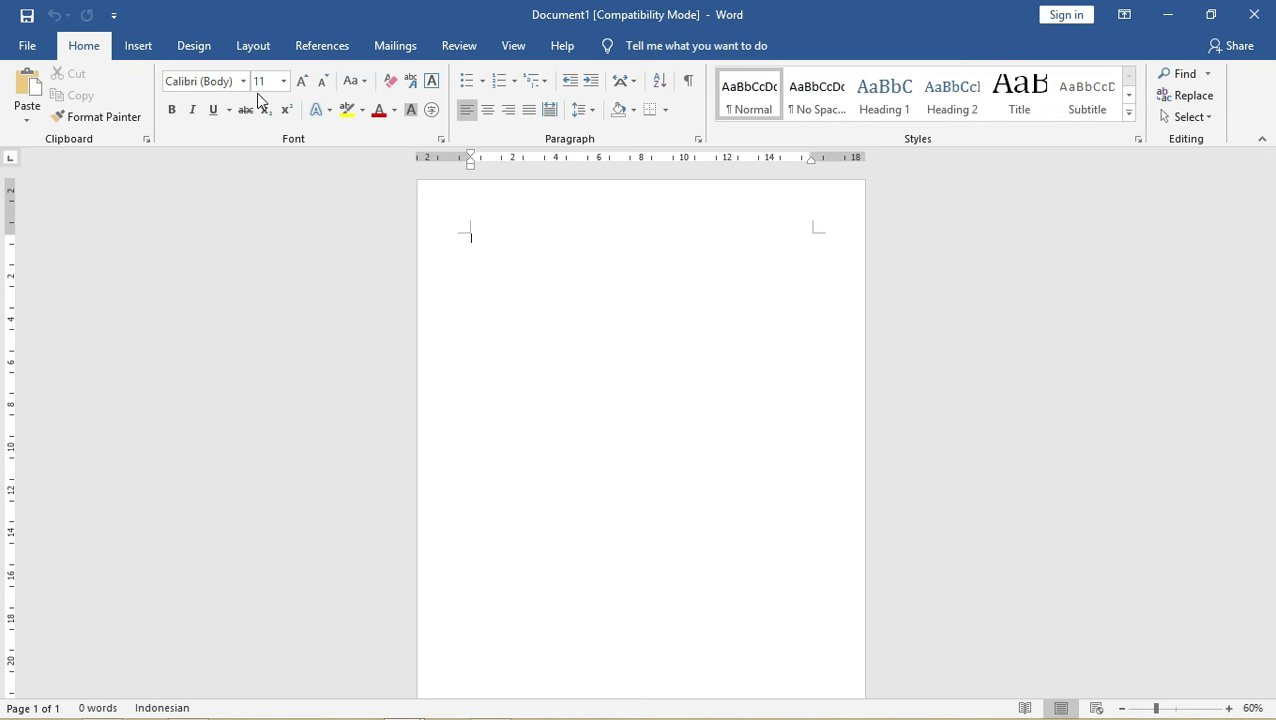
pyautogui.click(240, 53)
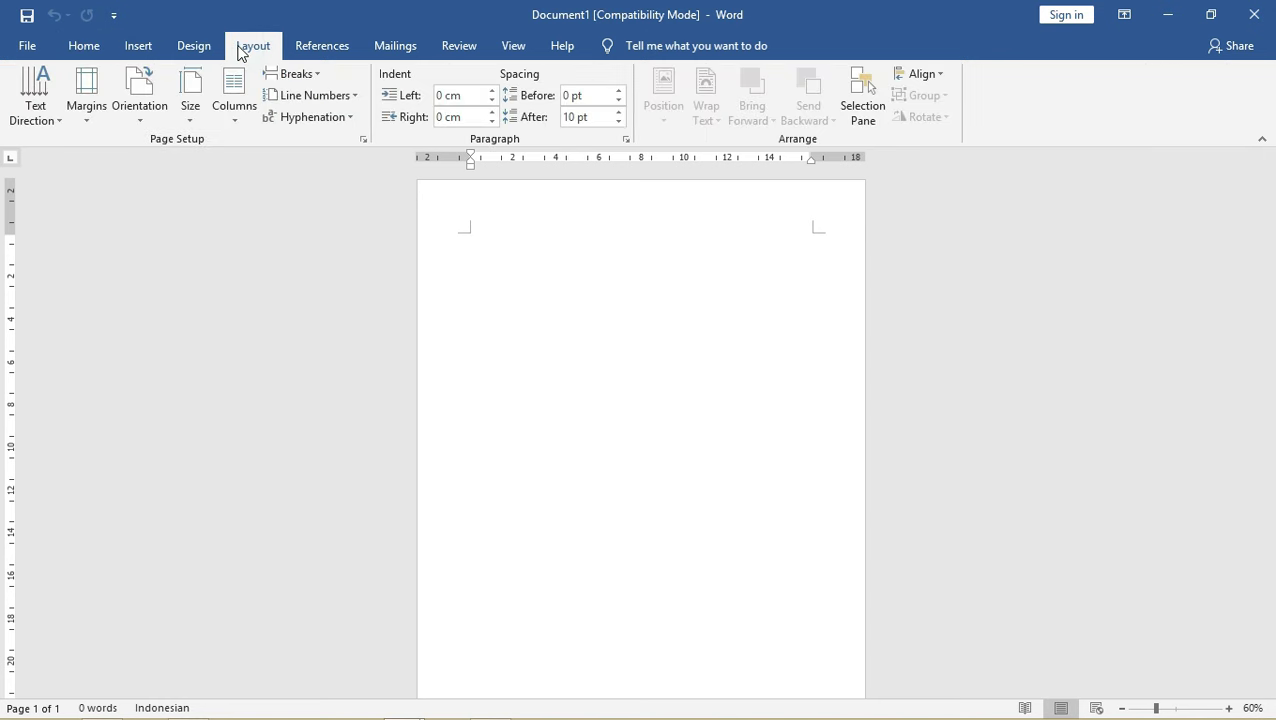
pyautogui.click(184, 120)
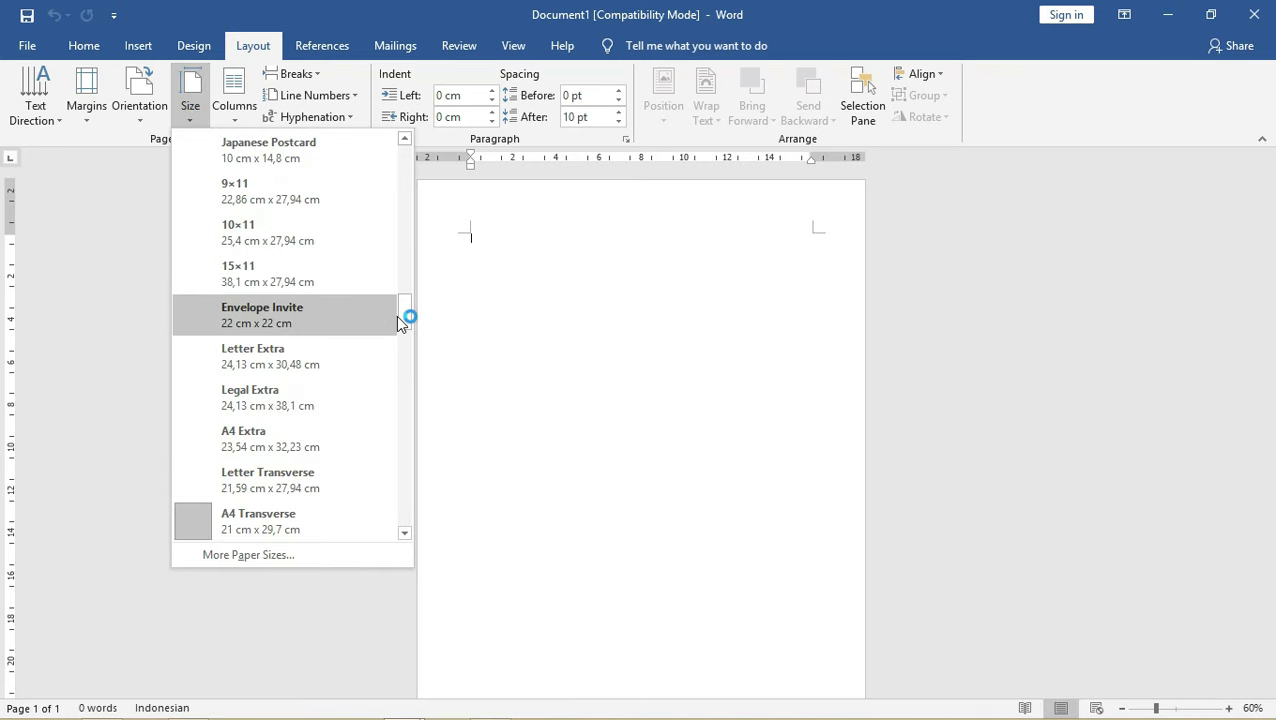
pyautogui.moveTo(400, 315); pyautogui.dragTo(407, 350)
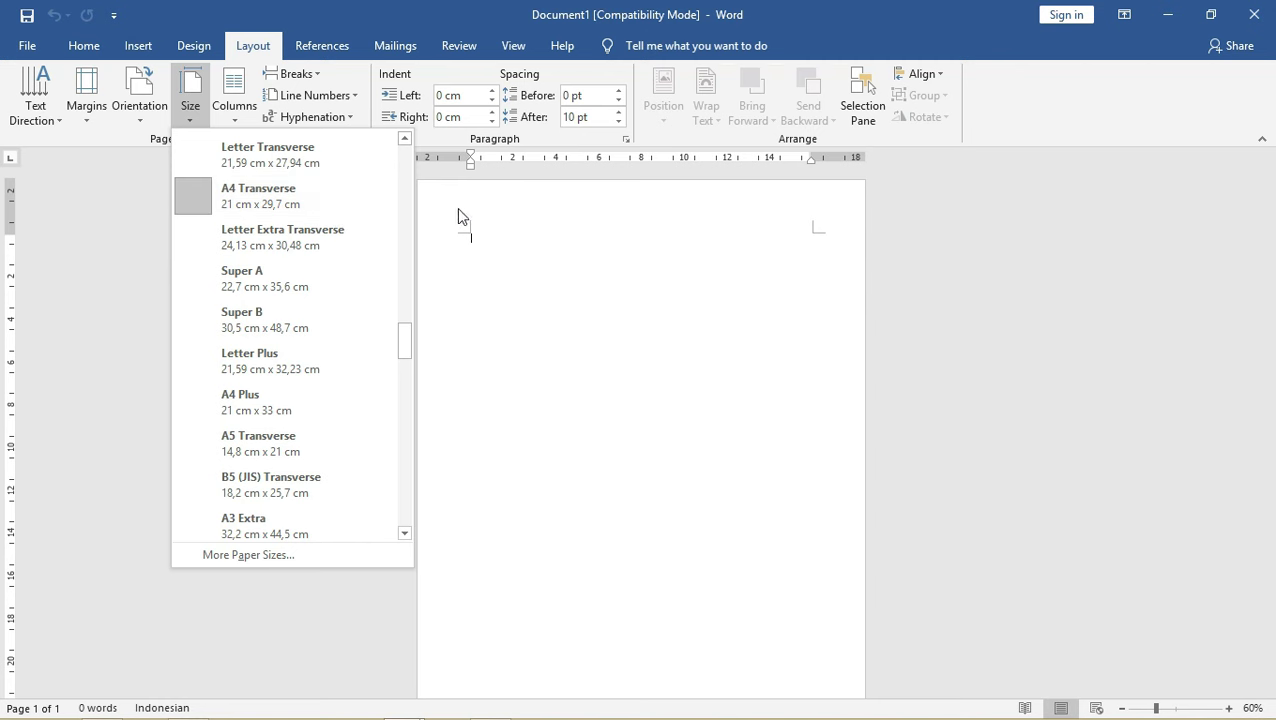
pyautogui.click(477, 201)
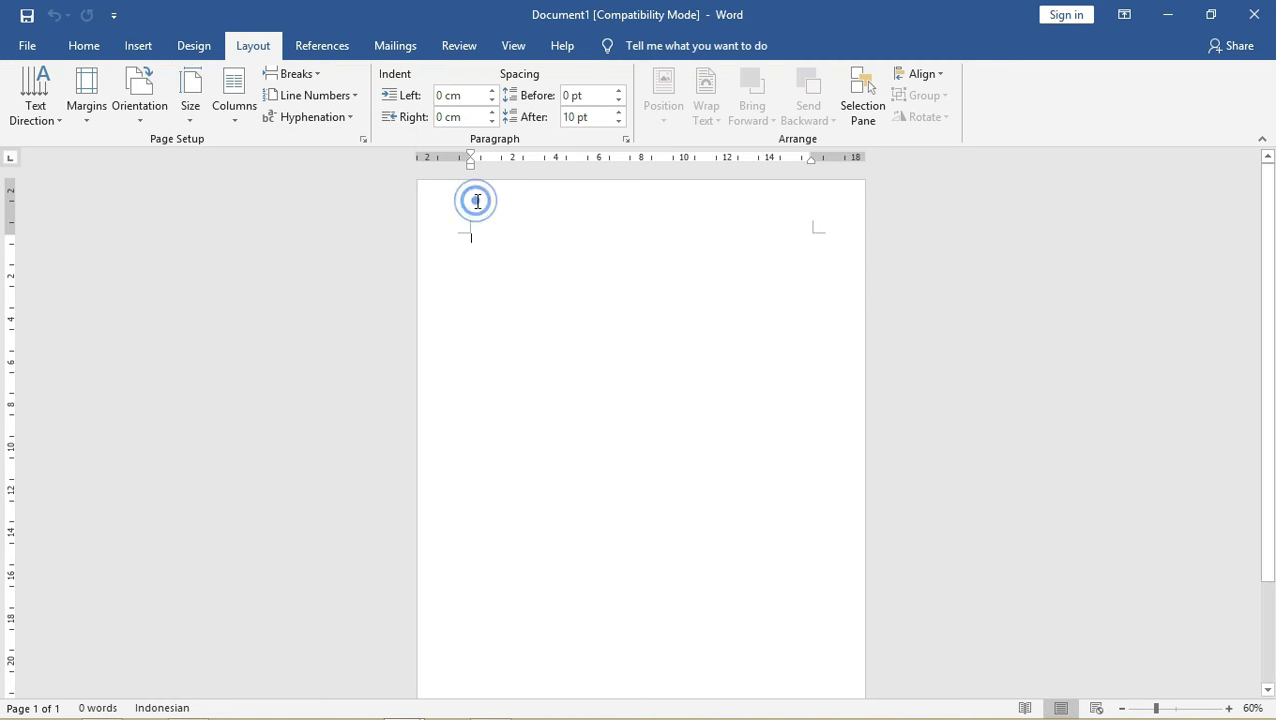
# - Open Page Setup and confirm A4 as the paper size
pyautogui.doubleClick(429, 160)
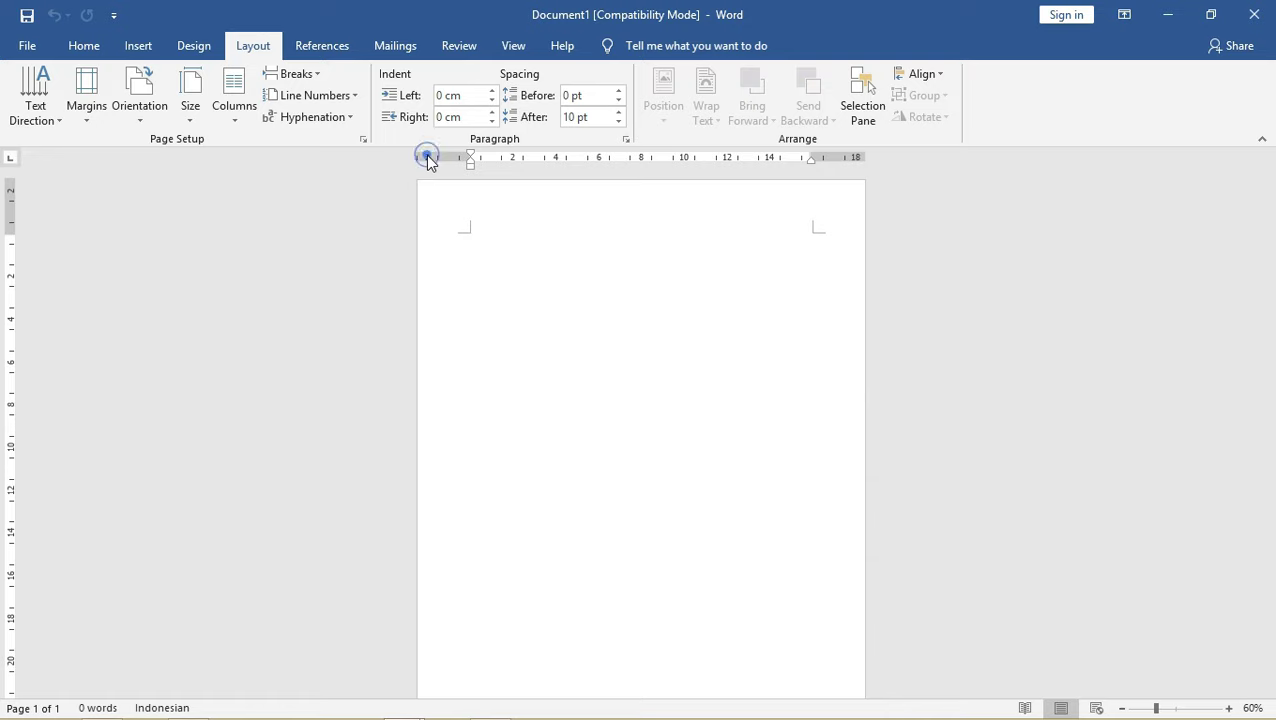
pyautogui.moveTo(488, 109)
pyautogui.mouseDown()
pyautogui.moveTo(74, 153)
pyautogui.moveTo(780, 152)
pyautogui.mouseUp()
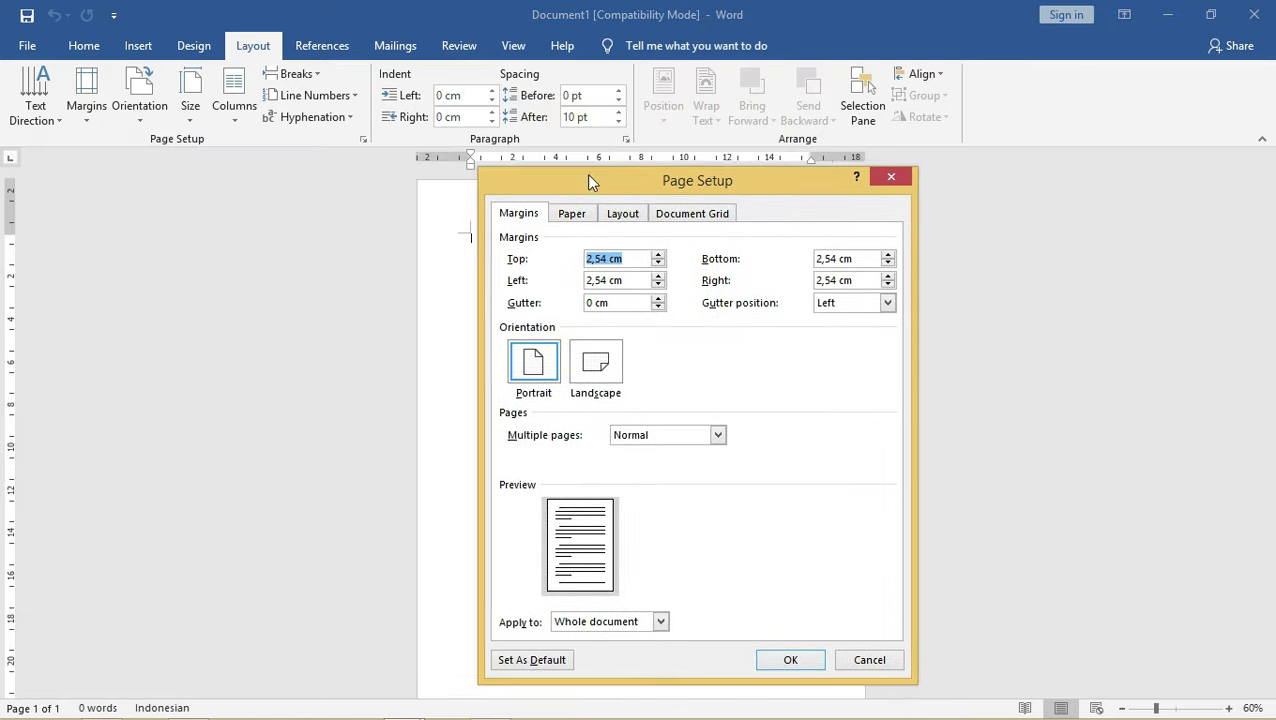
pyautogui.click(810, 182)
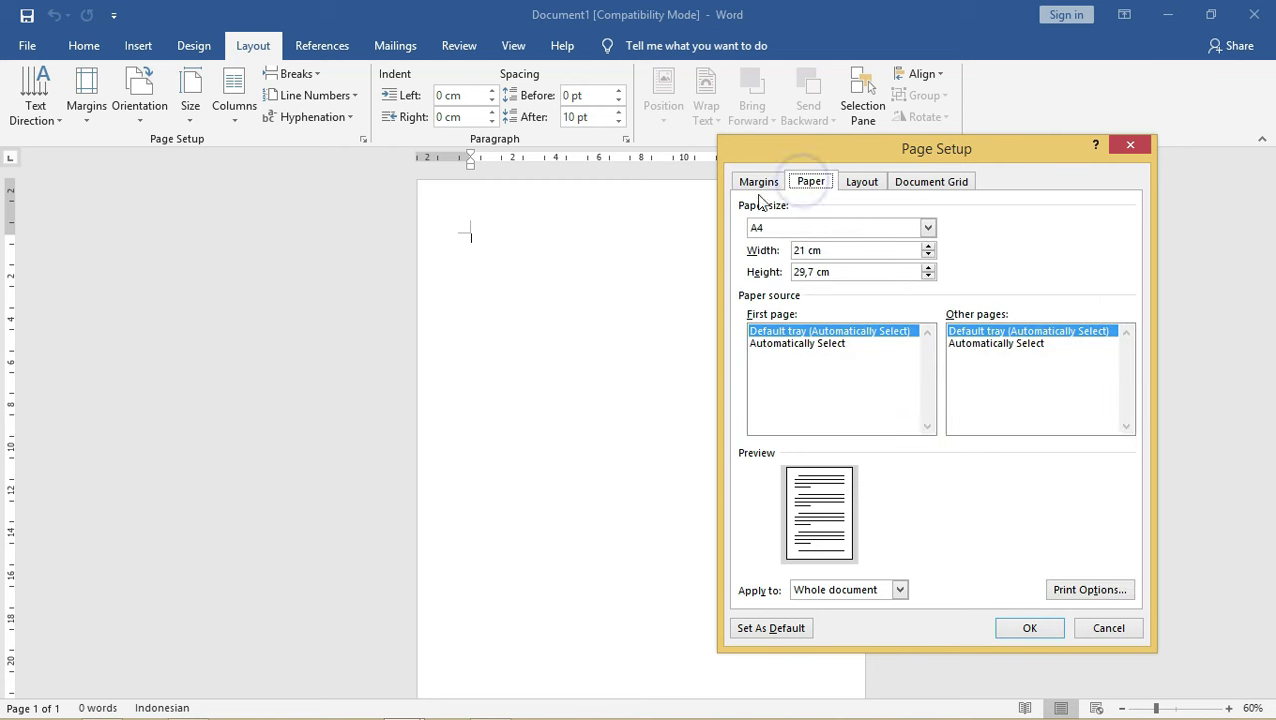
pyautogui.click(768, 229)
pyautogui.click(772, 229)
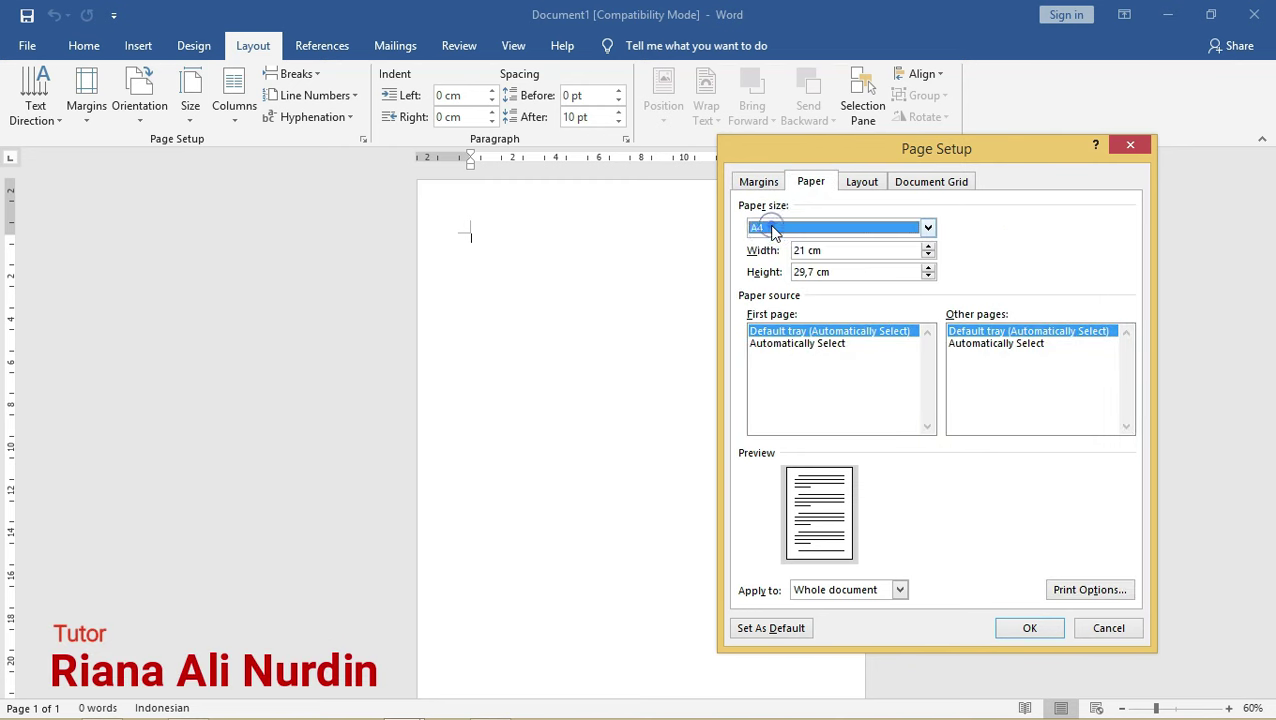
pyautogui.click(752, 181)
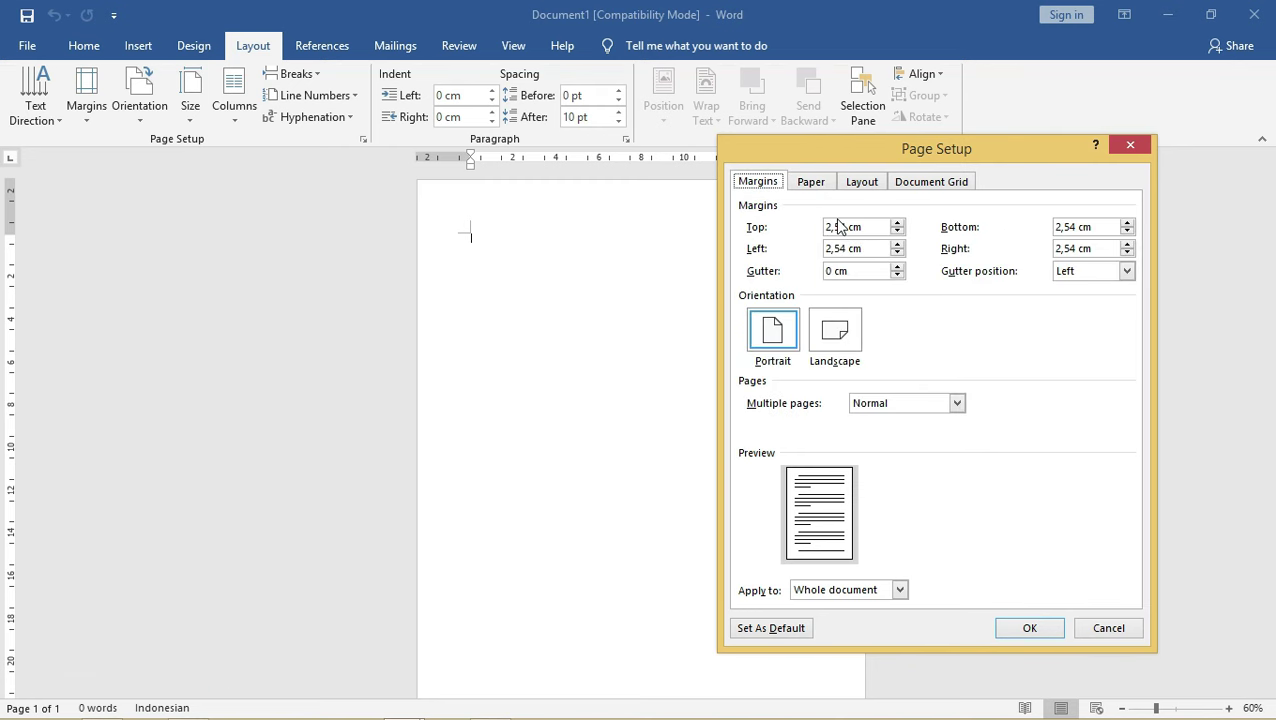
# - Set the top, bottom, left and right margins to 0,5 cm and apply them
pyautogui.moveTo(874, 226); pyautogui.dragTo(773, 227)
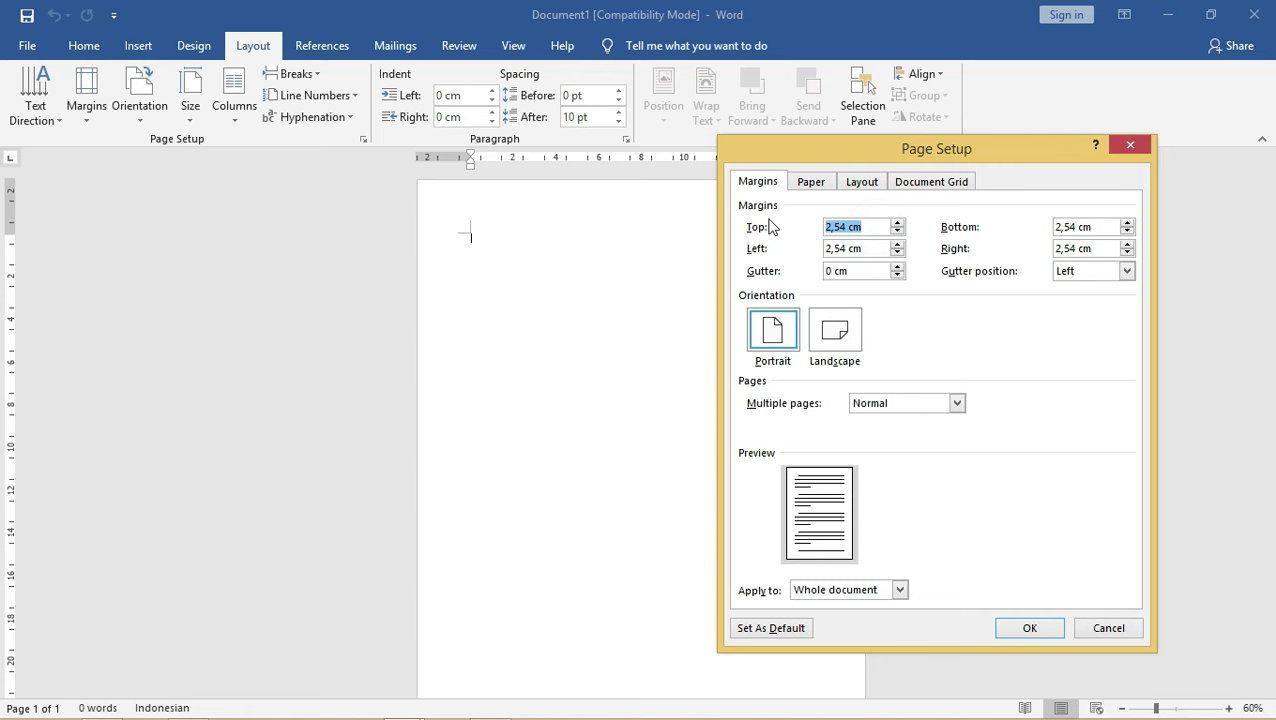
pyautogui.write('0')
pyautogui.moveTo(848, 224)
pyautogui.mouseDown()
pyautogui.moveTo(803, 224)
pyautogui.moveTo(776, 250)
pyautogui.mouseUp()
pyautogui.write('0,5')
pyautogui.moveTo(1100, 226)
pyautogui.mouseDown()
pyautogui.moveTo(1056, 226)
pyautogui.moveTo(1035, 253)
pyautogui.mouseUp()
pyautogui.write('0,50,5')
pyautogui.moveTo(1000, 150); pyautogui.dragTo(510, 166)
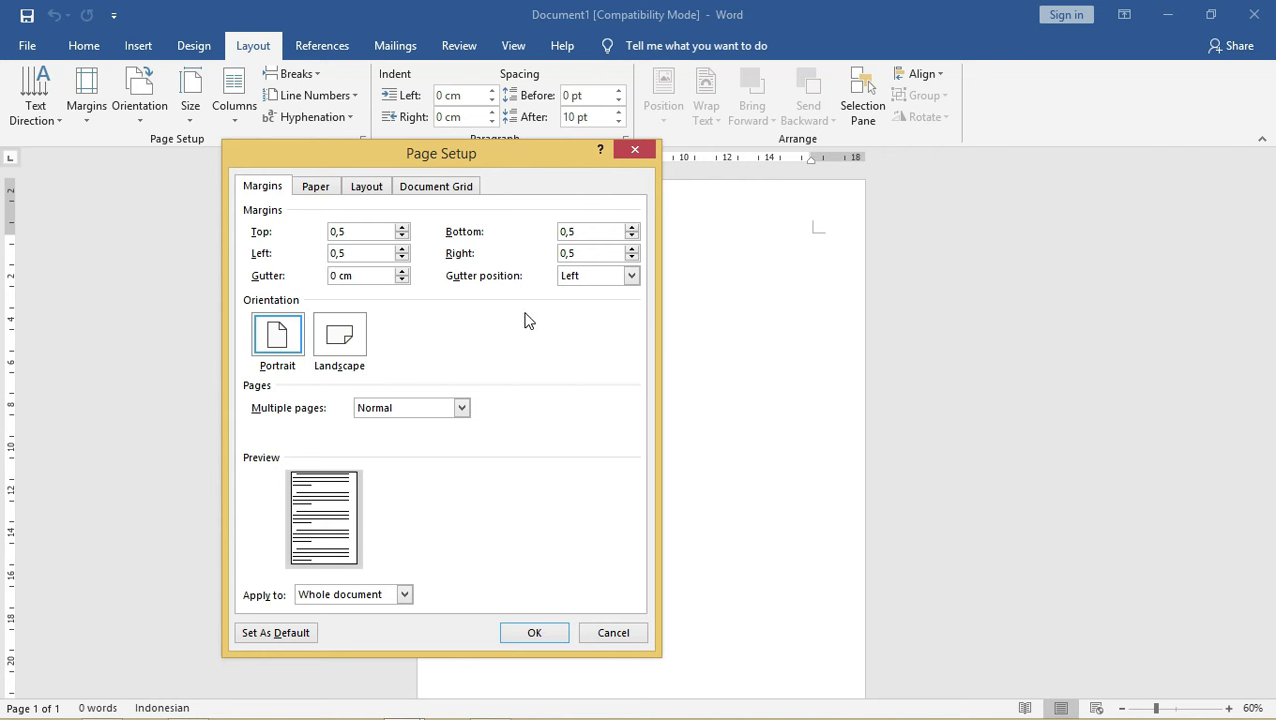
pyautogui.moveTo(541, 166); pyautogui.dragTo(565, 156)
pyautogui.click(558, 624)
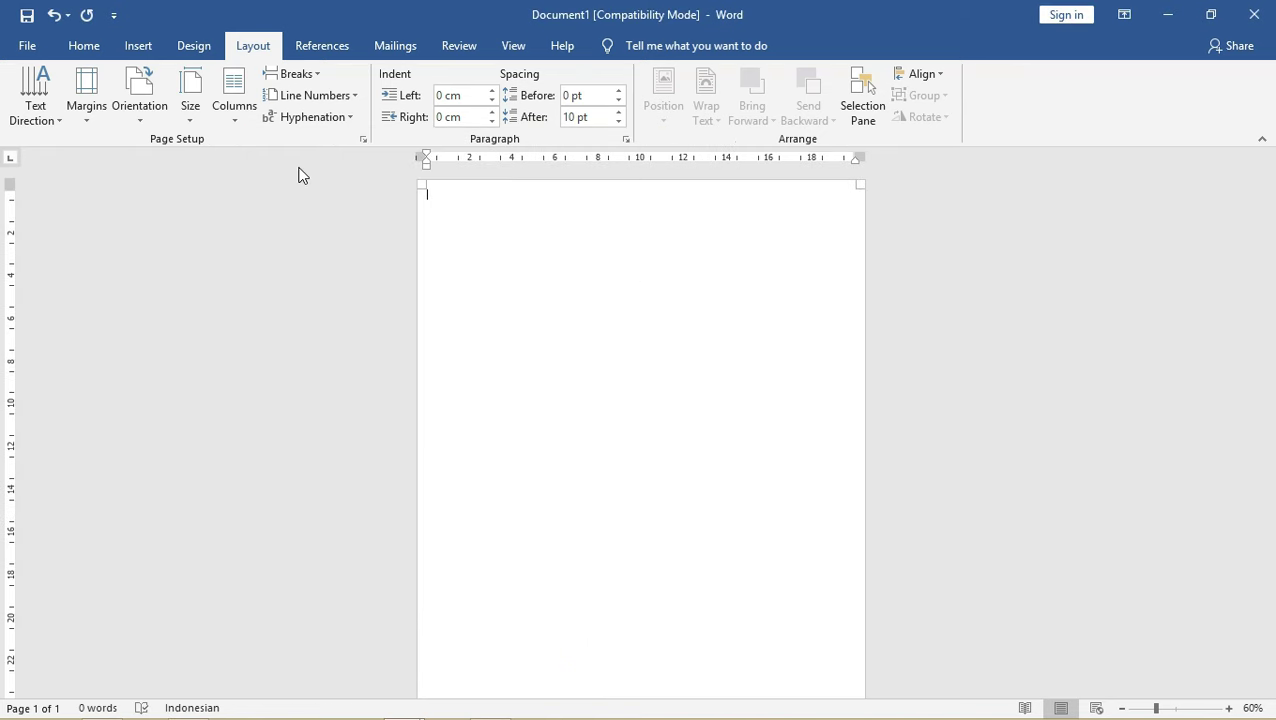
# - Draw a rectangle over the page and enlarge it to about 30,13 × 21,56 cm
pyautogui.click(131, 56)
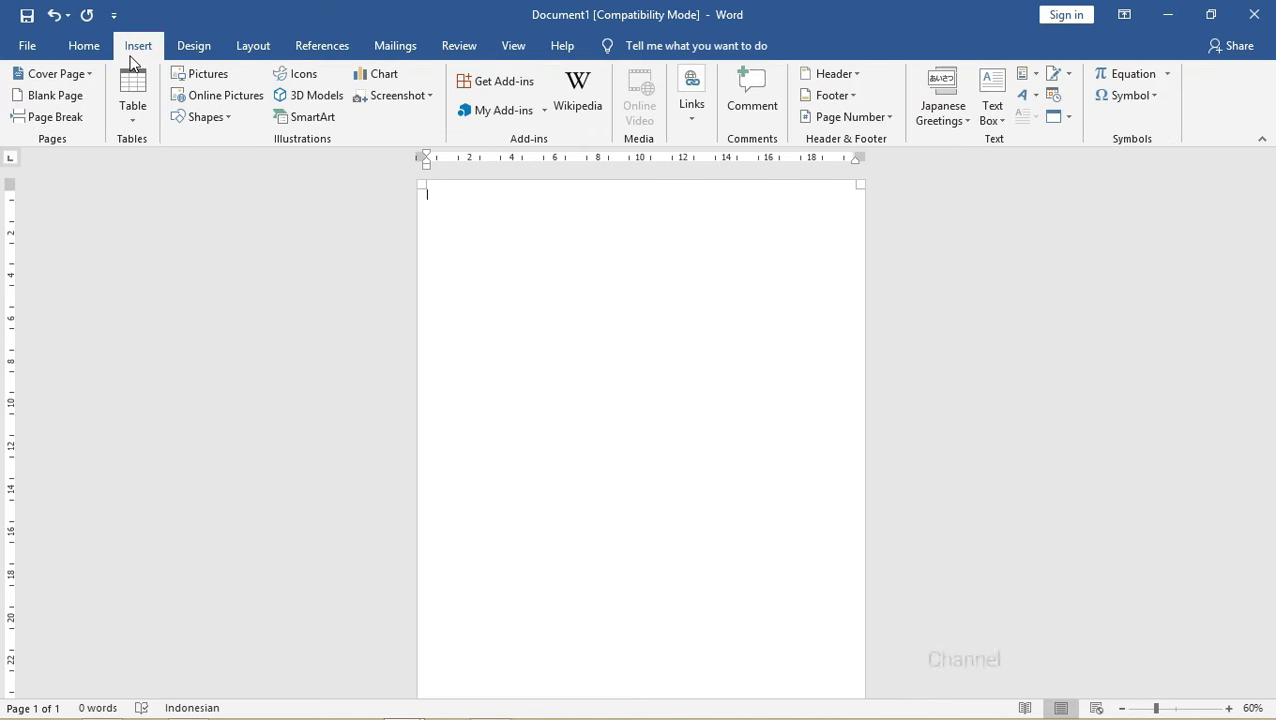
pyautogui.click(229, 118)
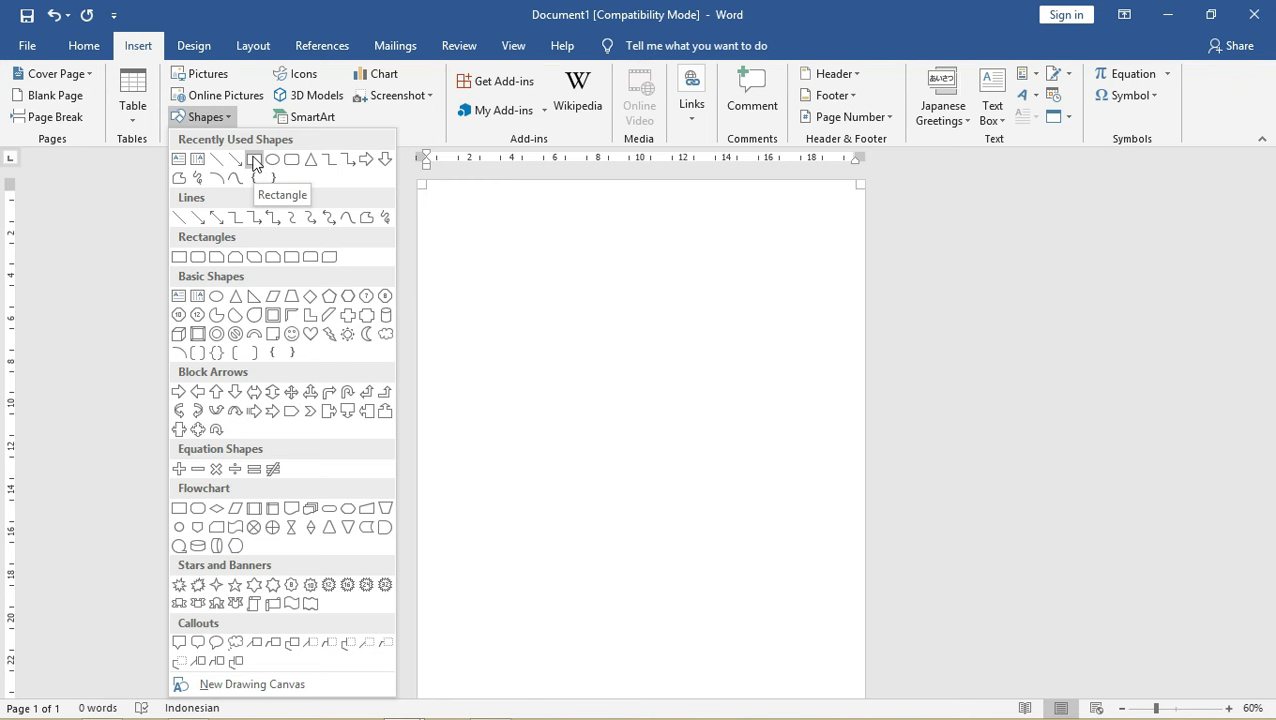
pyautogui.click(254, 163)
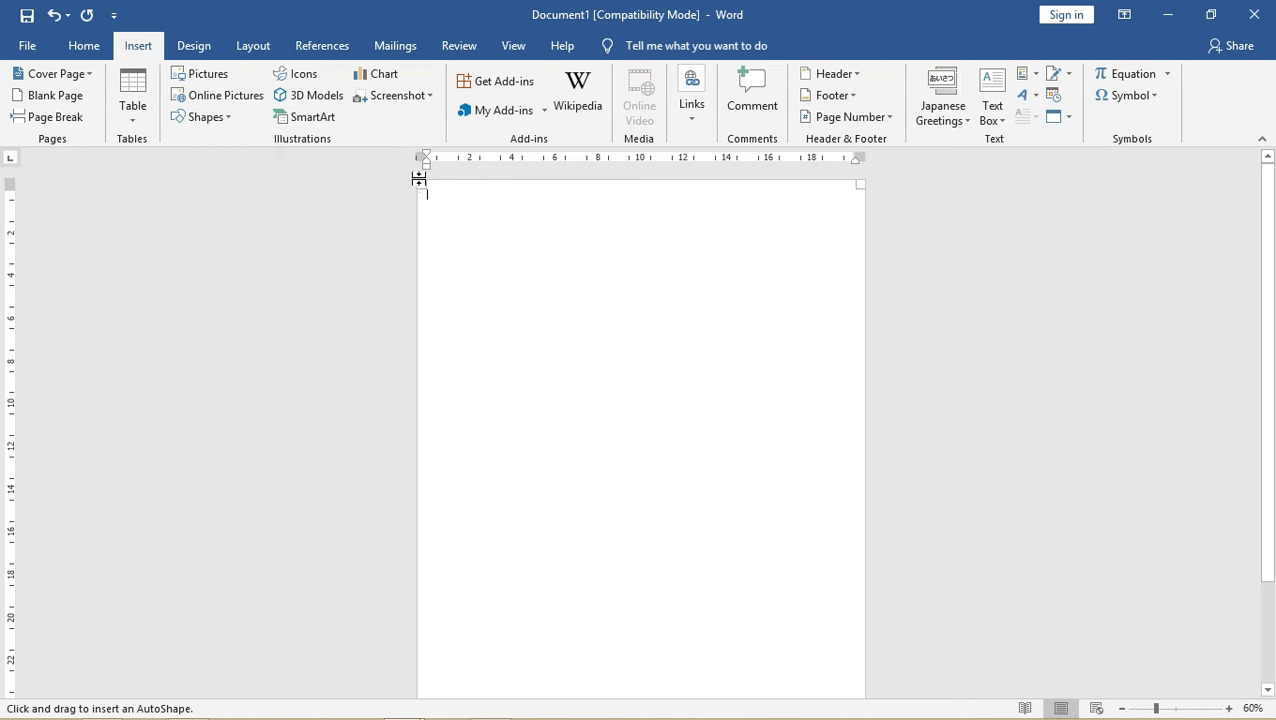
pyautogui.moveTo(419, 178)
pyautogui.mouseDown()
pyautogui.moveTo(848, 698)
pyautogui.moveTo(858, 692)
pyautogui.mouseUp()
pyautogui.scroll(-2, 735, 538)
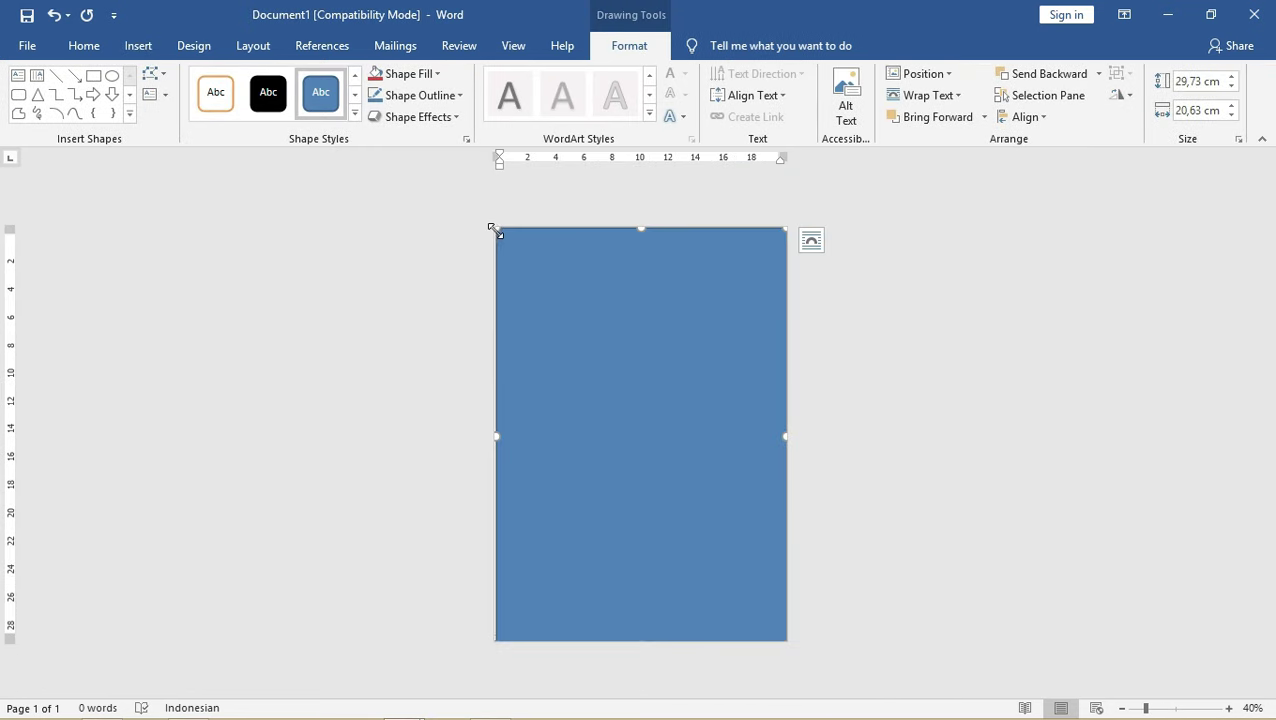
pyautogui.moveTo(495, 230); pyautogui.dragTo(478, 216)
pyautogui.click(771, 610)
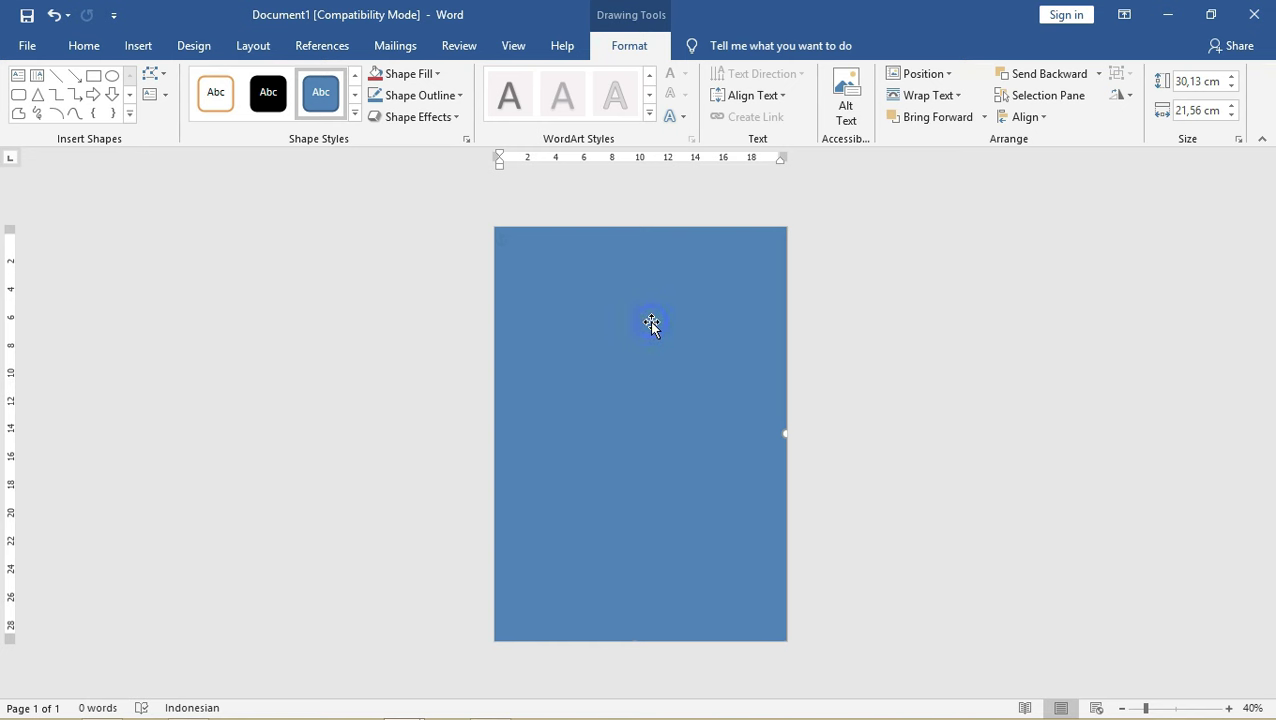
# - Open More Gradients under Shape Fill to bring up the rectangle's Format Shape settings
pyautogui.click(428, 76)
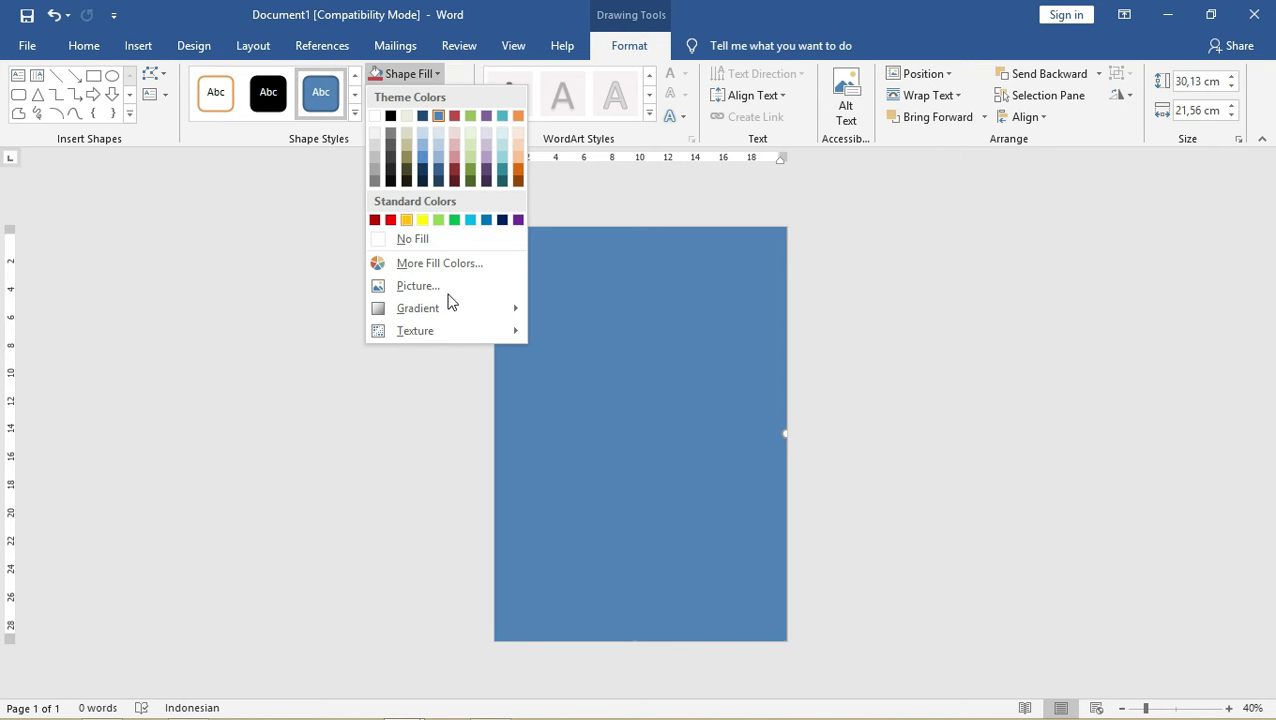
pyautogui.moveTo(456, 316)
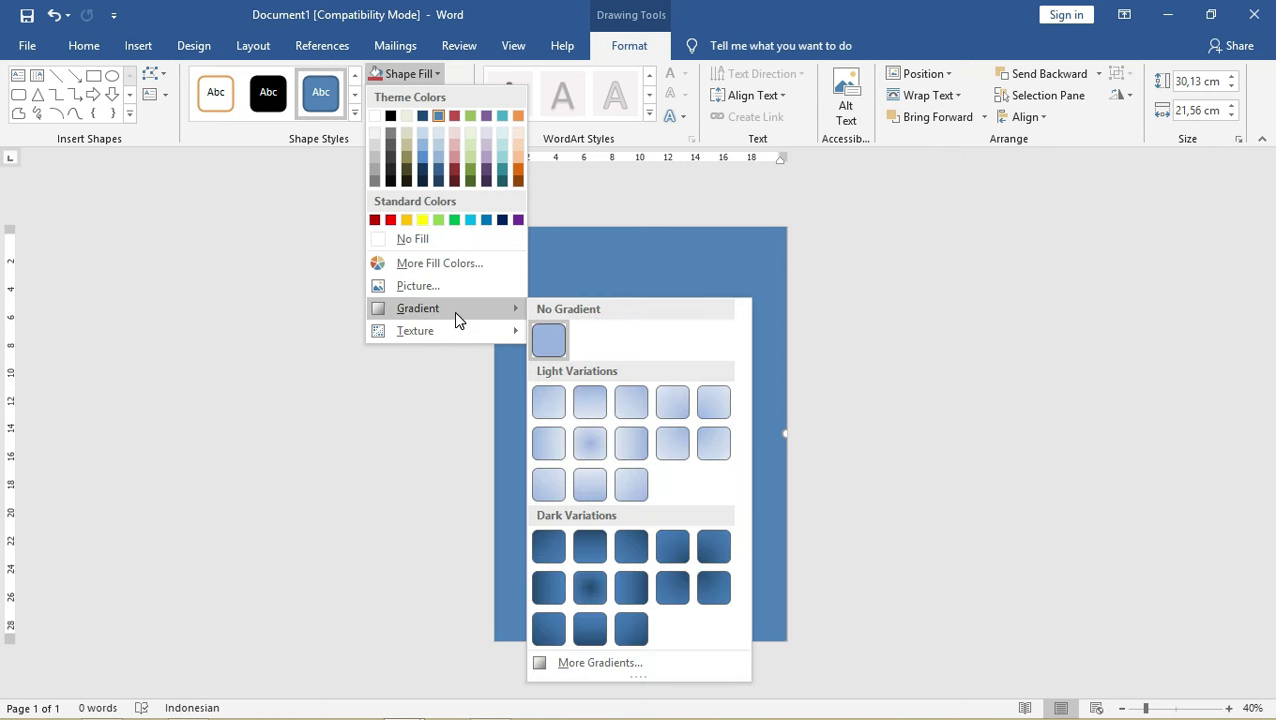
pyautogui.click(632, 663)
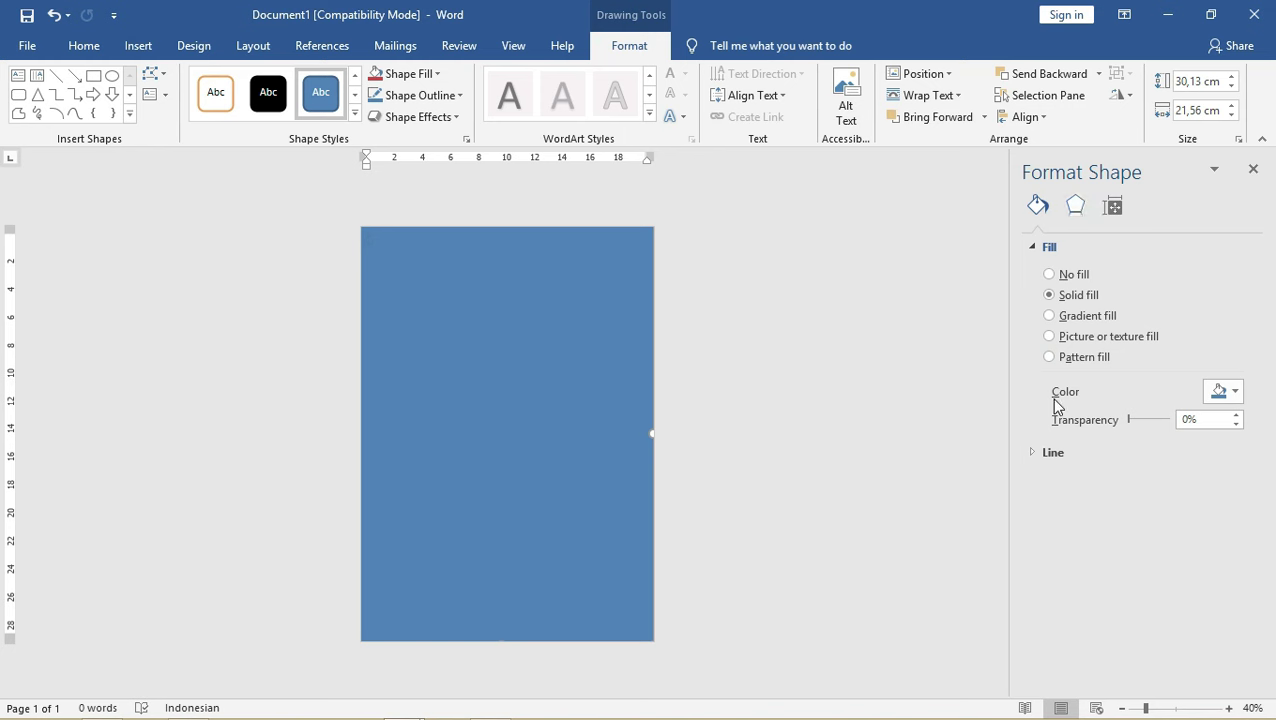
# - Set the background rectangle's line to No line, then reselect the shape with Ctrl+Z
pyautogui.click(1033, 452)
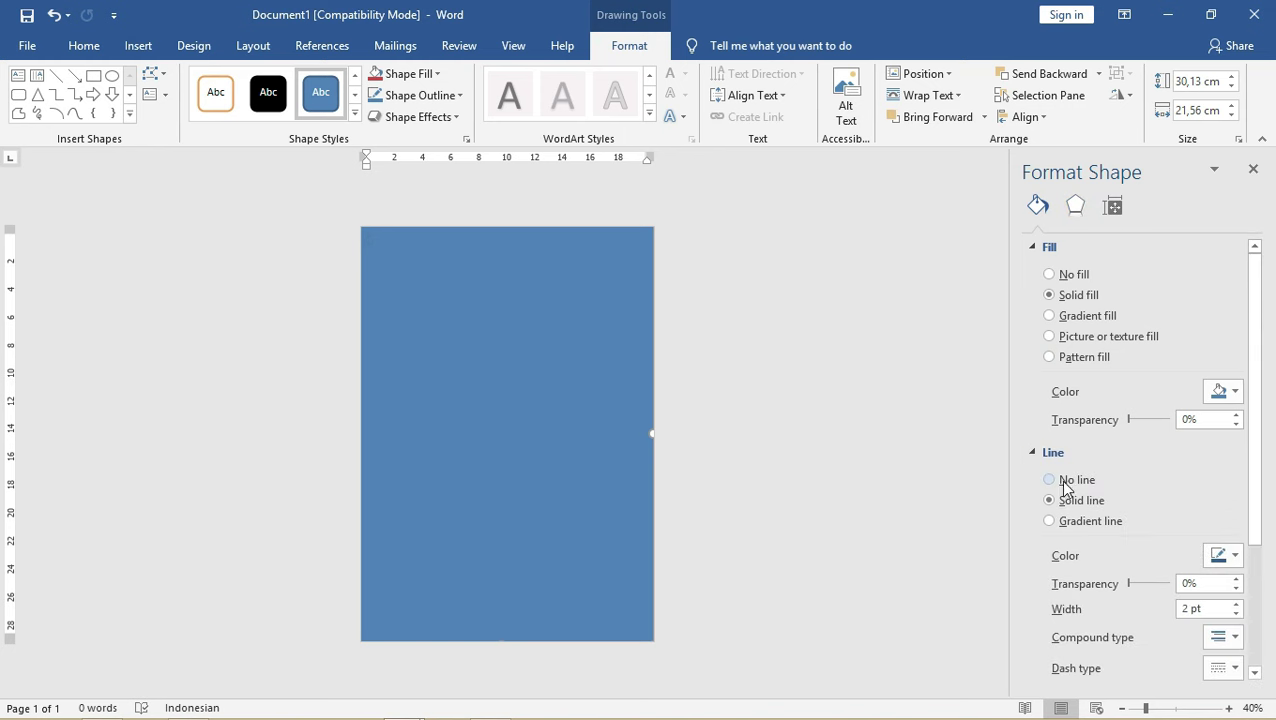
pyautogui.click(1057, 480)
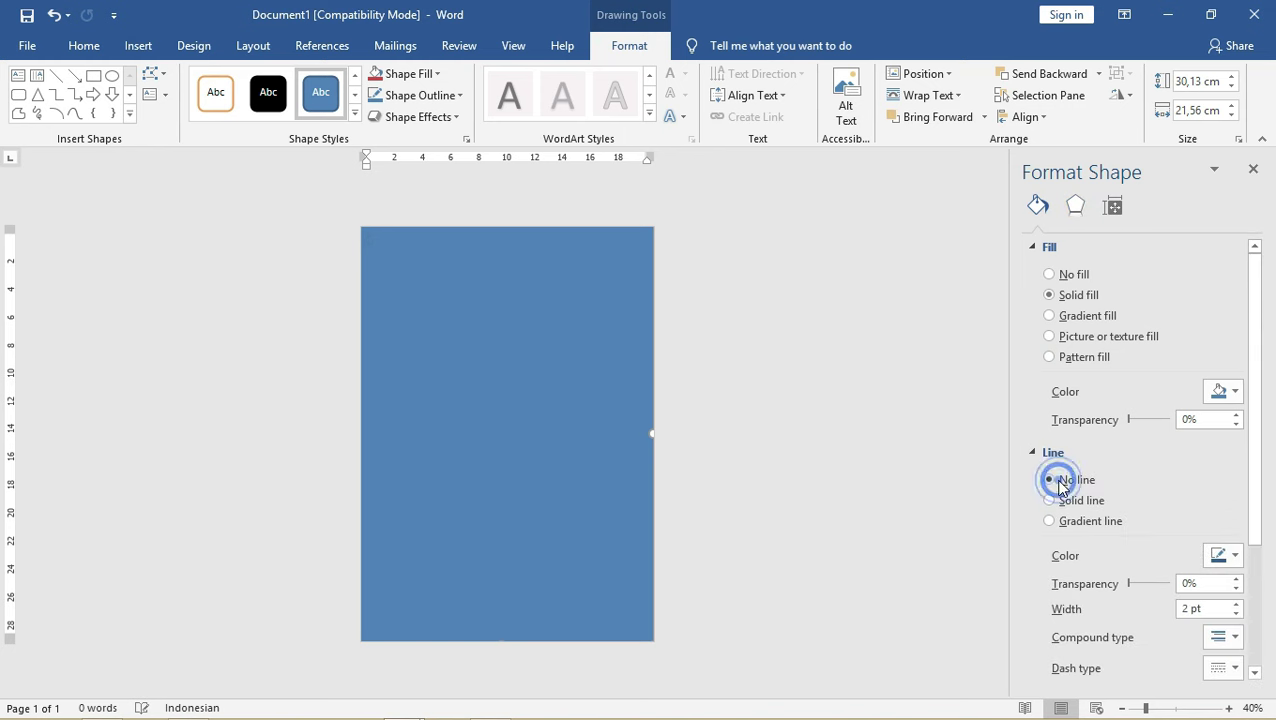
pyautogui.click(922, 310)
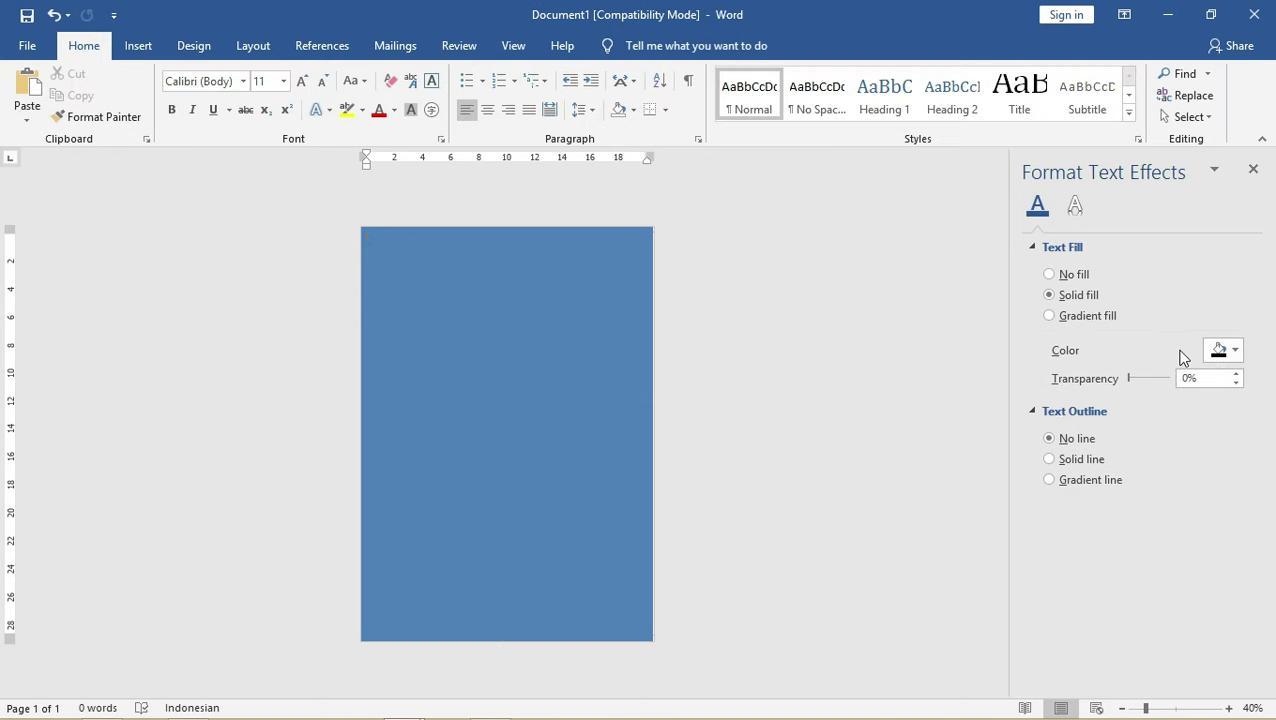
pyautogui.click(1234, 350)
pyautogui.click(1183, 282)
pyautogui.hotkey('ctrl', 'z')
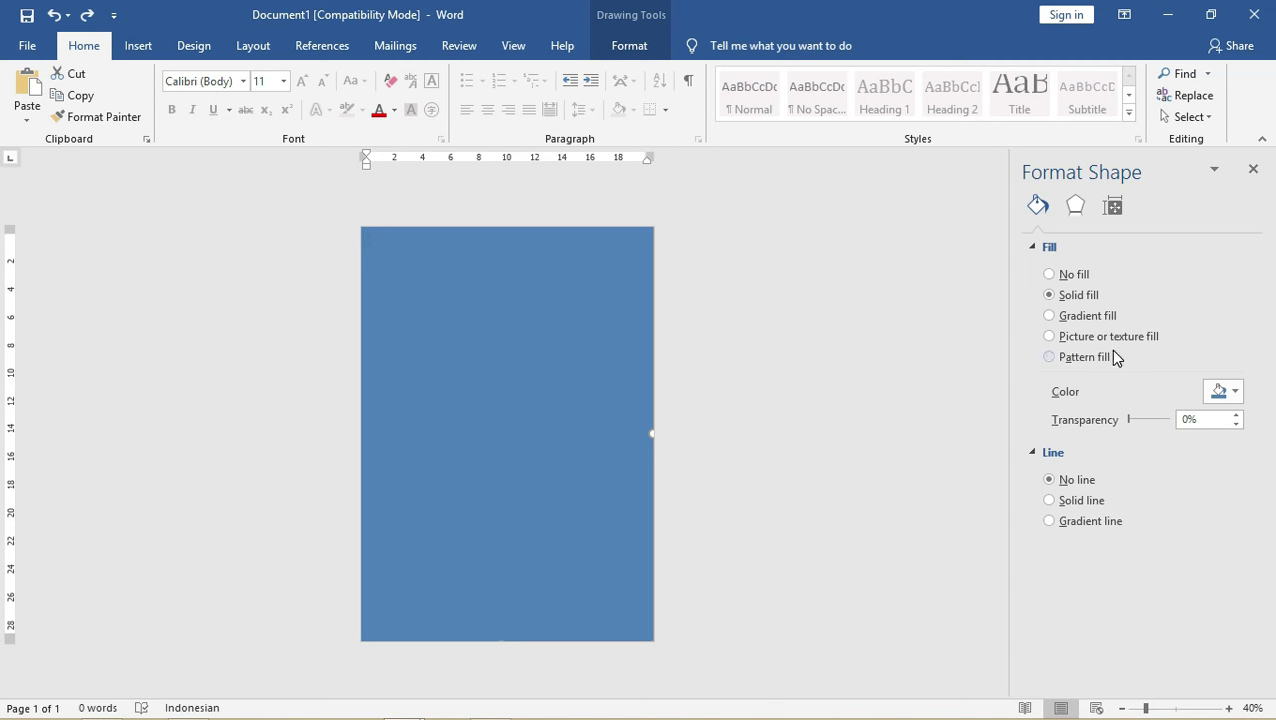
pyautogui.click(1065, 321)
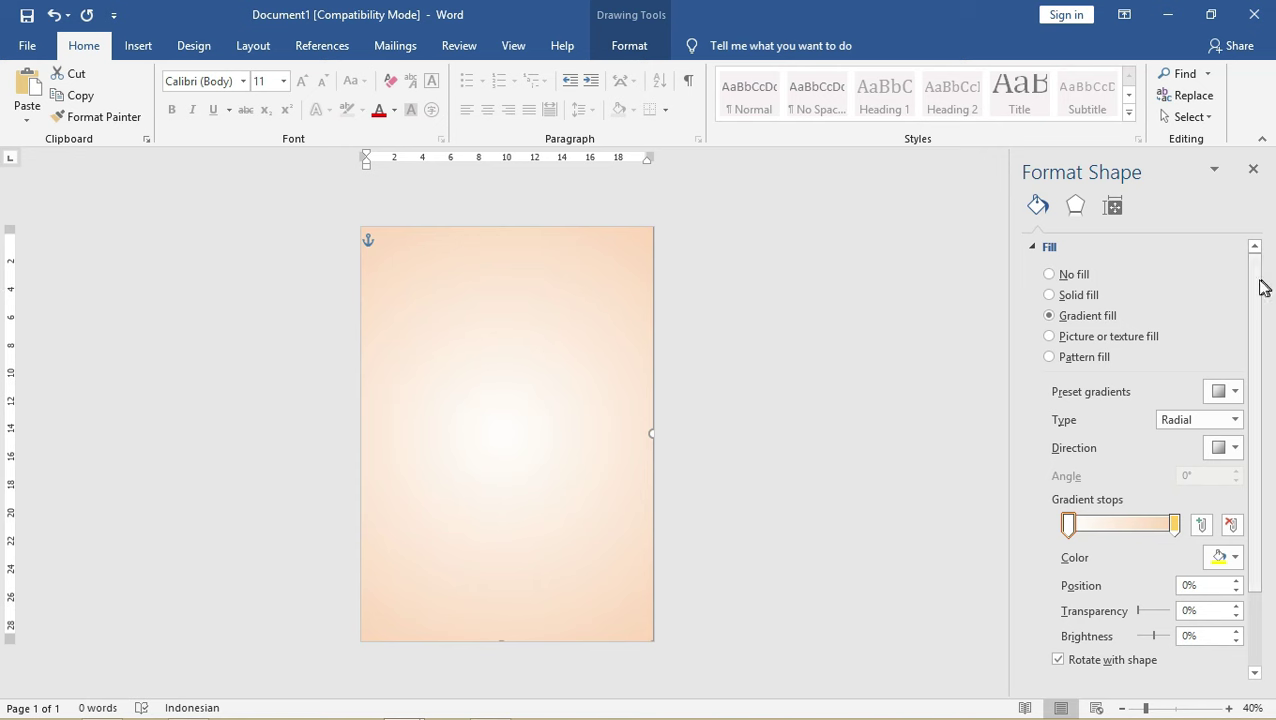
pyautogui.moveTo(1256, 276); pyautogui.dragTo(1262, 310)
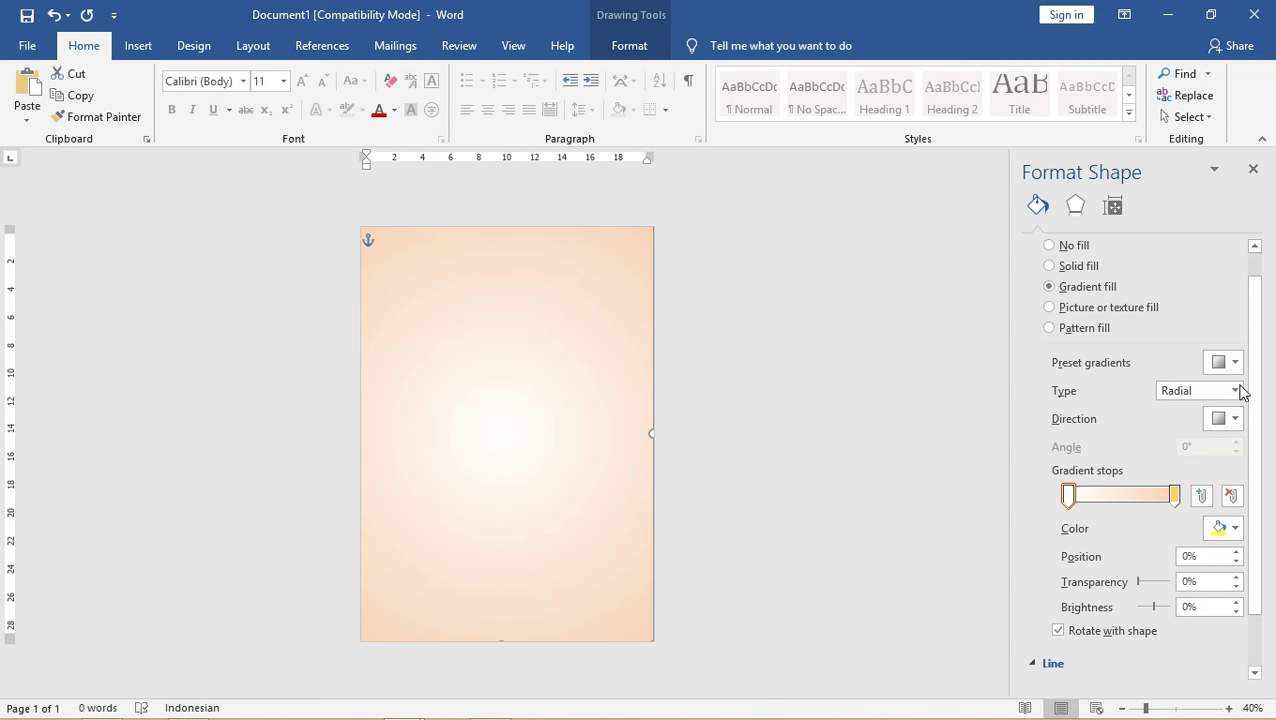
pyautogui.moveTo(1258, 375); pyautogui.dragTo(1262, 405)
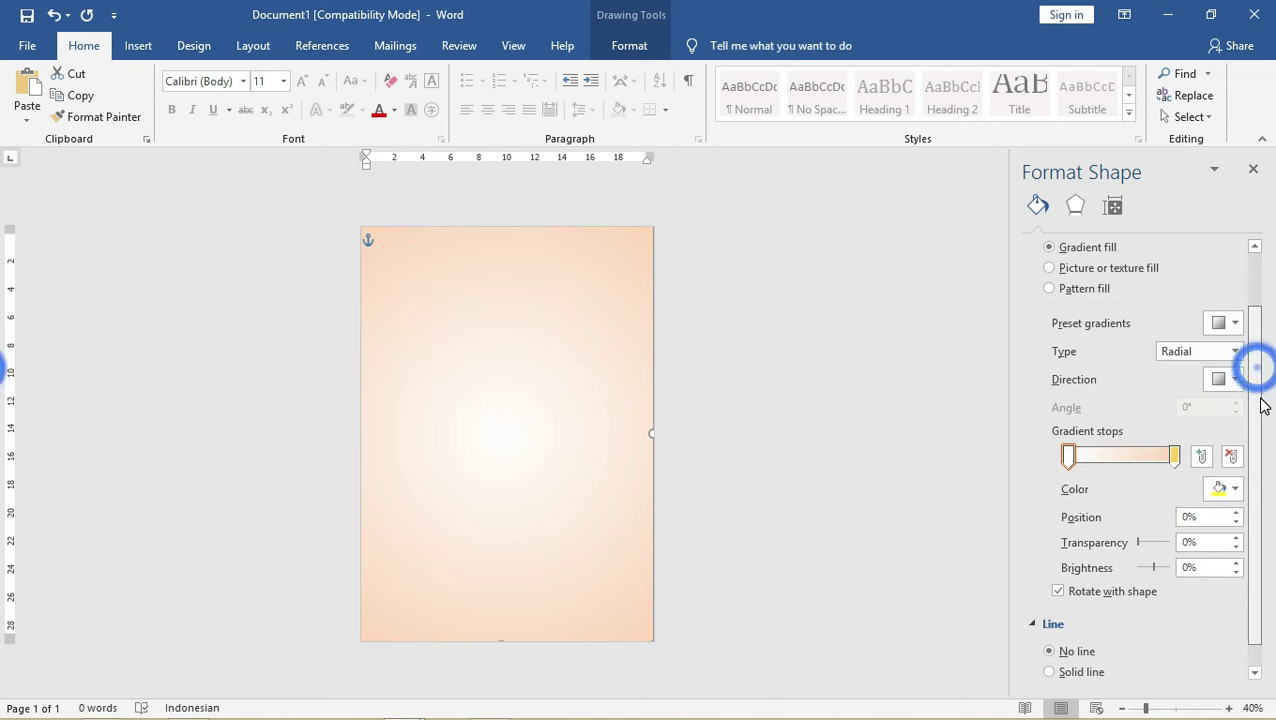
pyautogui.click(1205, 361)
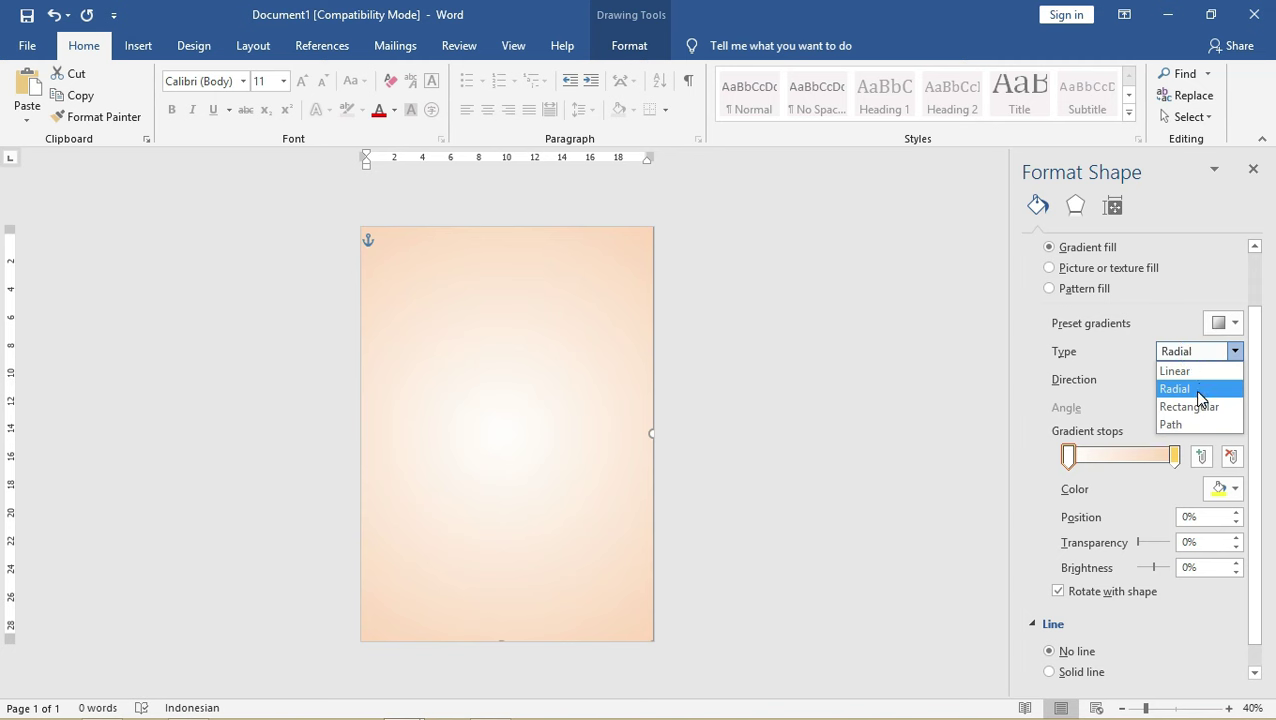
pyautogui.click(1198, 390)
pyautogui.click(860, 347)
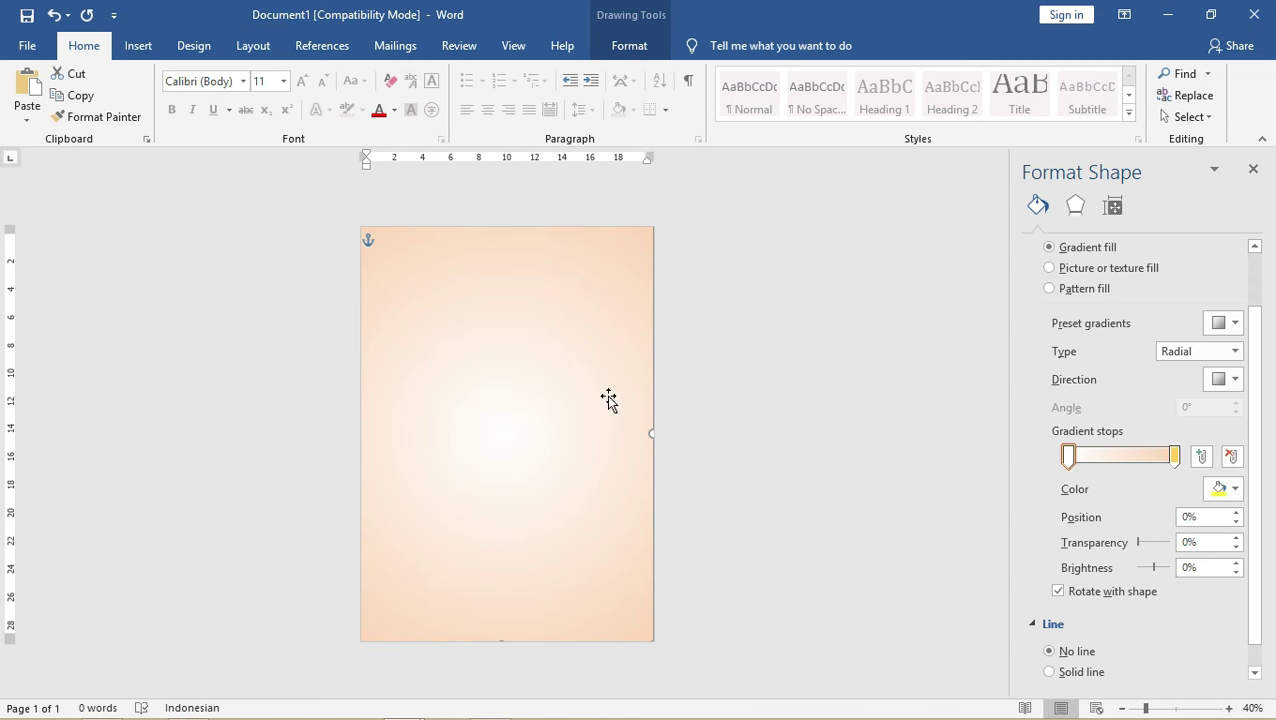
pyautogui.click(1190, 351)
pyautogui.click(1188, 372)
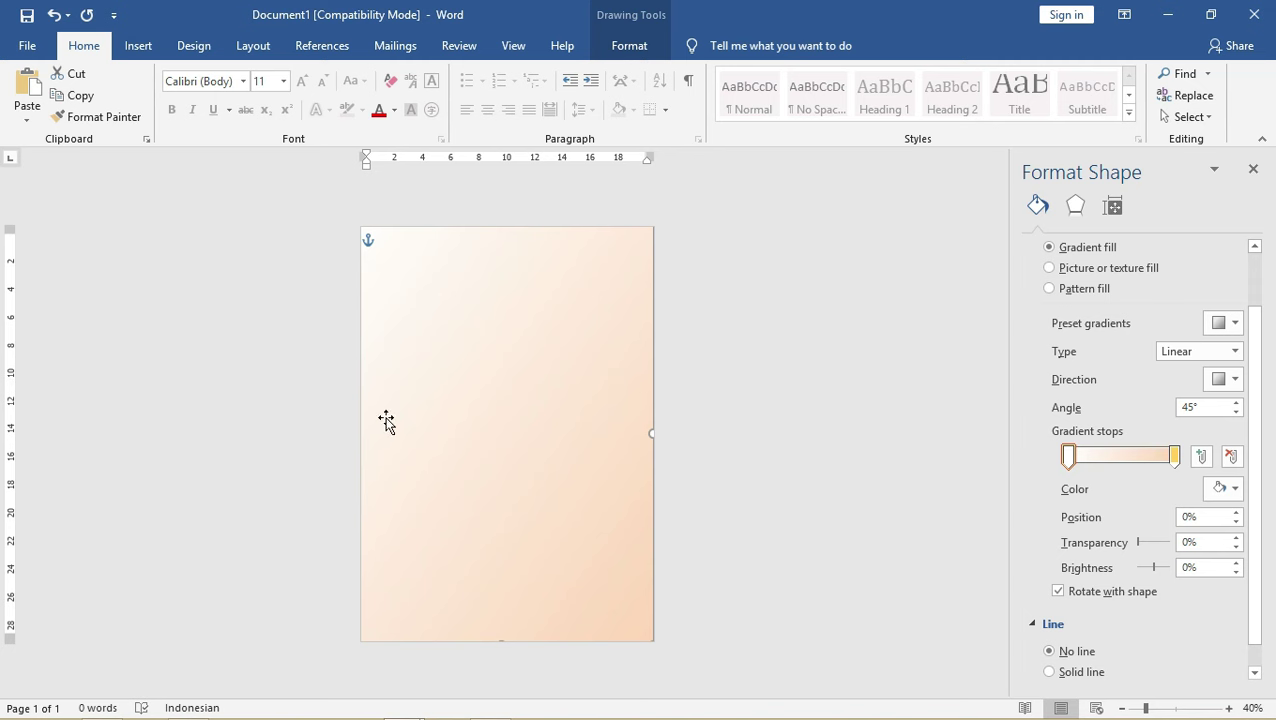
pyautogui.click(1217, 350)
pyautogui.click(1233, 407)
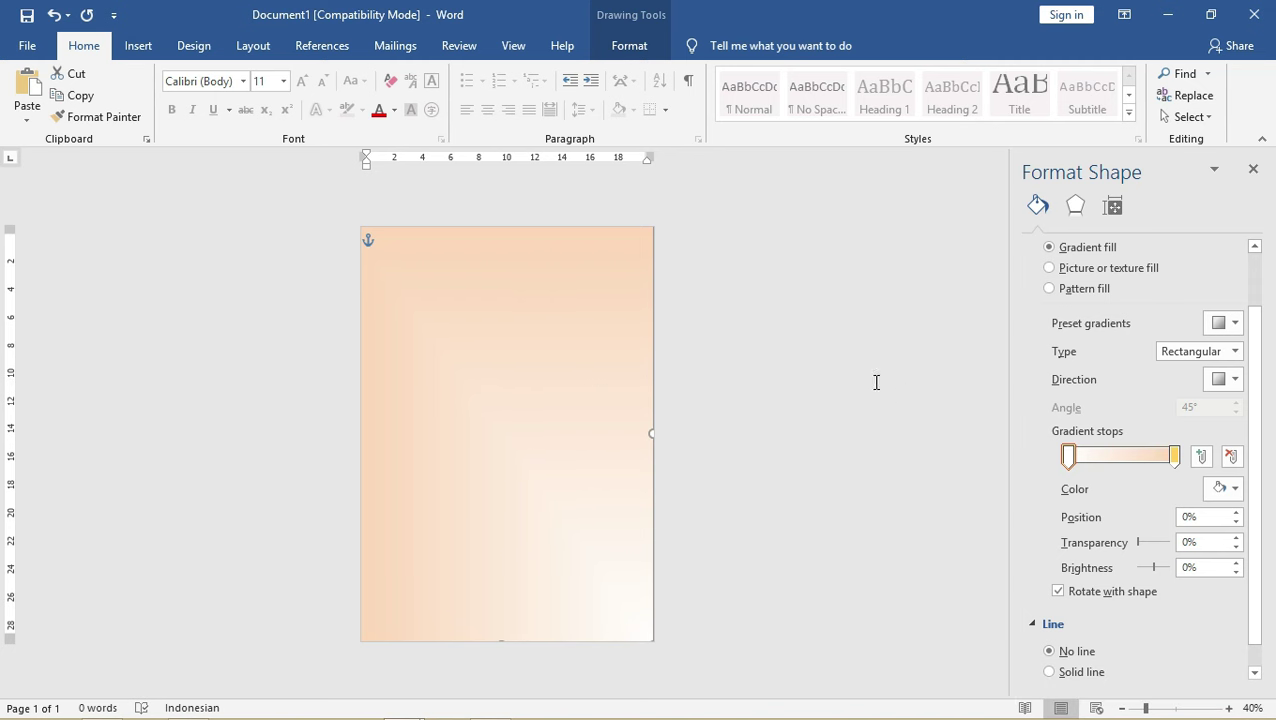
pyautogui.click(1220, 382)
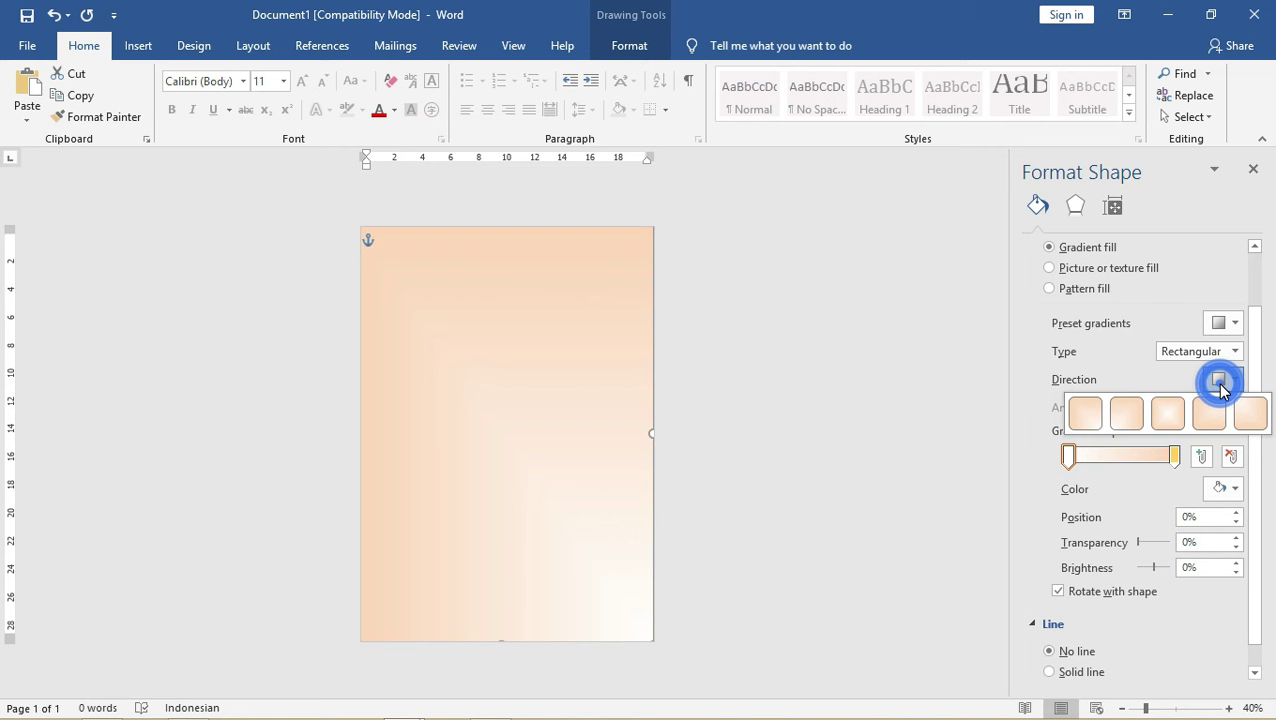
pyautogui.click(1170, 416)
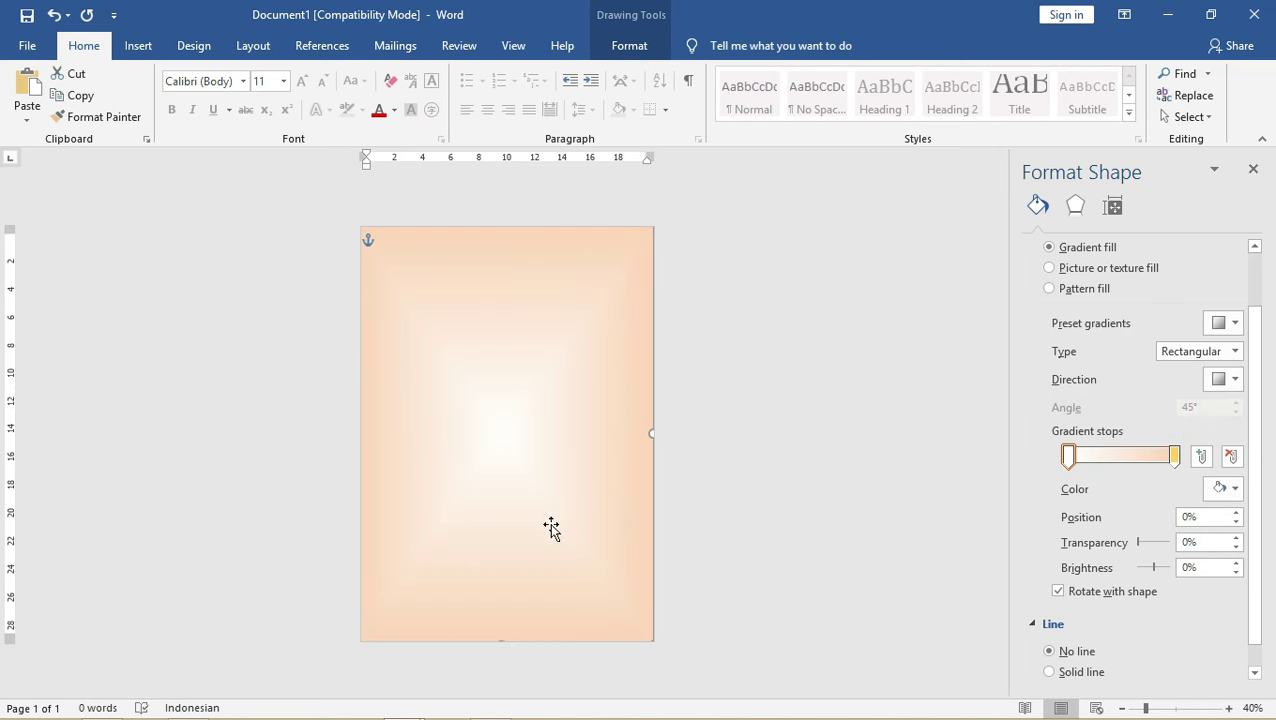
pyautogui.click(1222, 351)
pyautogui.click(1195, 392)
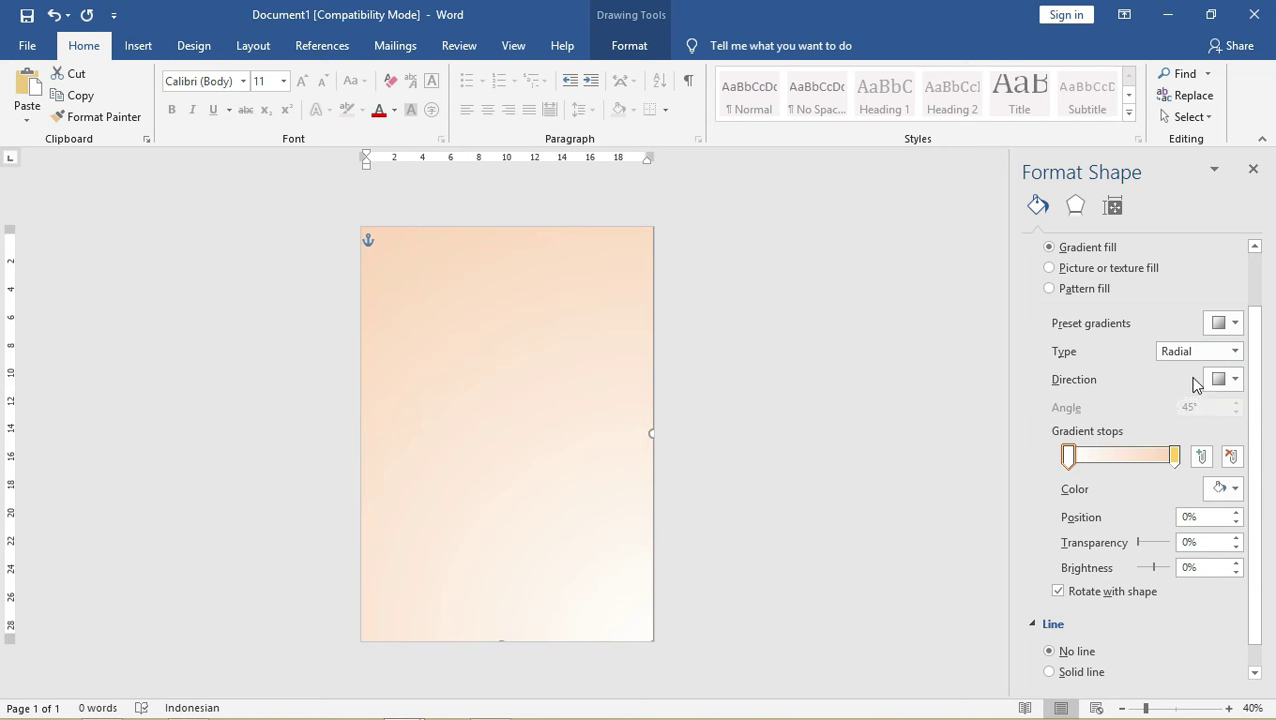
pyautogui.click(1190, 356)
pyautogui.click(1196, 428)
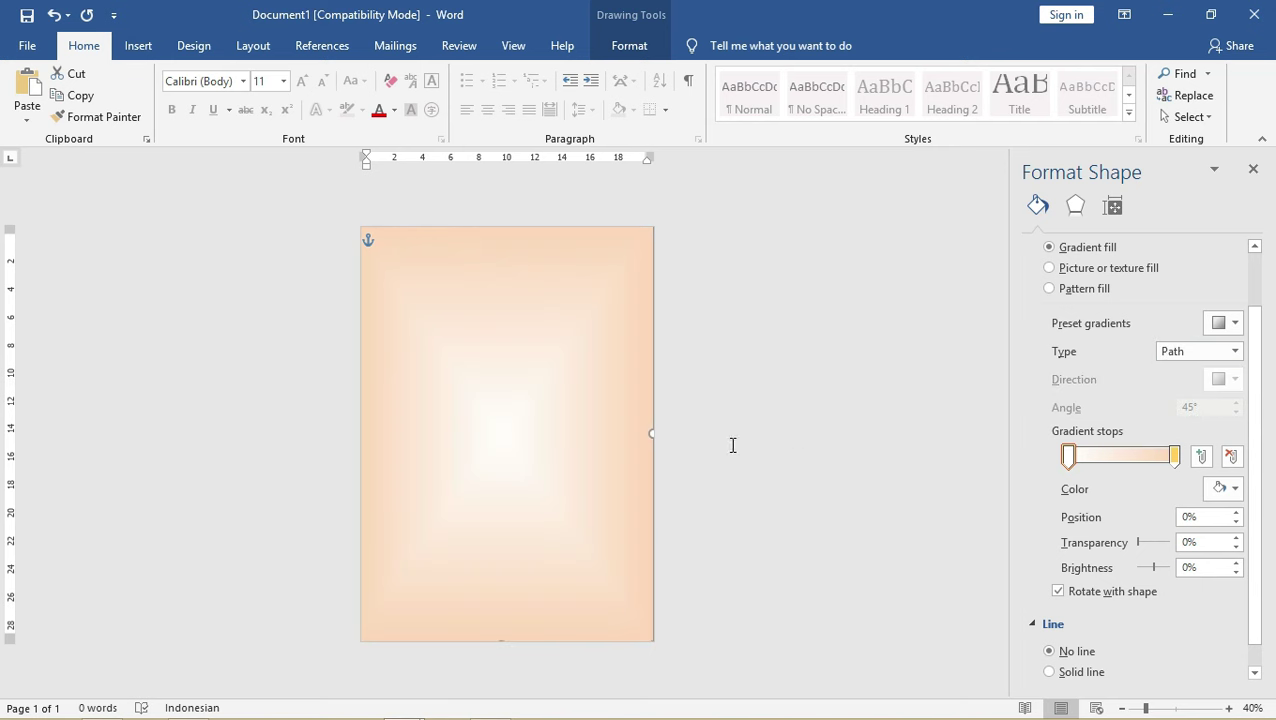
pyautogui.click(1173, 358)
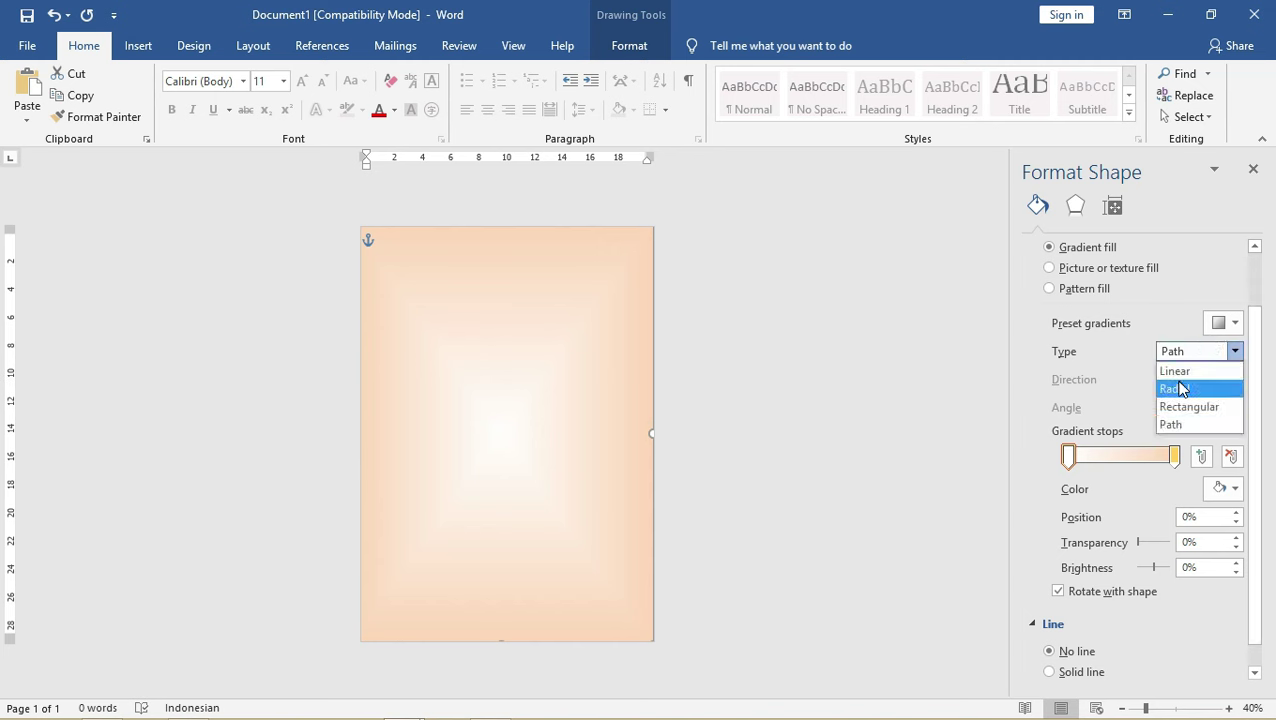
pyautogui.click(1182, 389)
pyautogui.click(1227, 380)
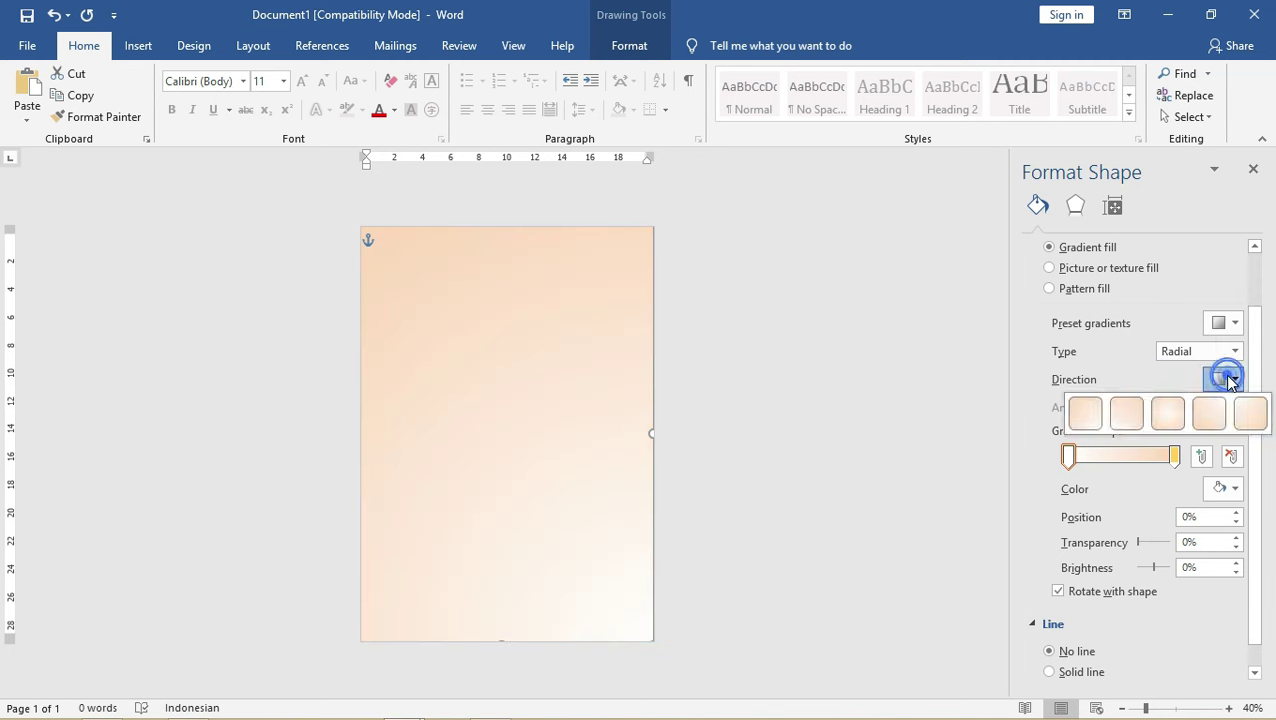
pyautogui.click(1170, 414)
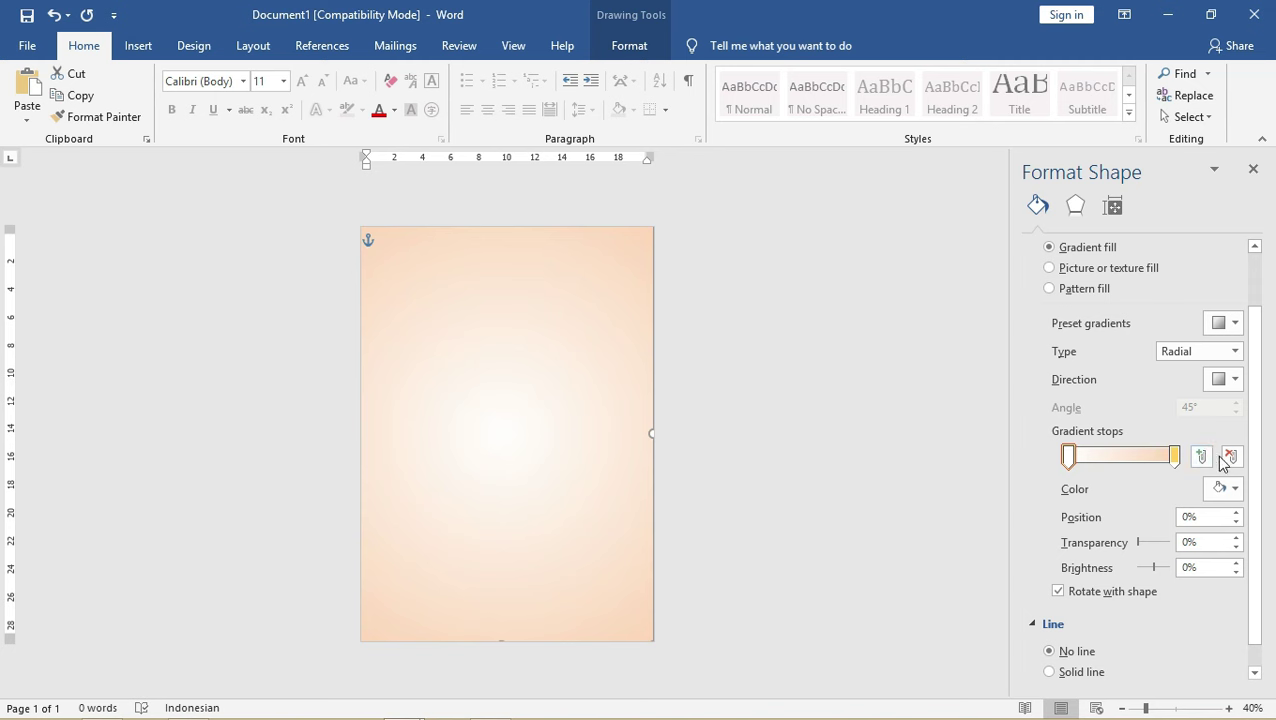
# - Make the first gradient stop white and the last stop a light orange
pyautogui.click(1070, 458)
pyautogui.click(1070, 458)
pyautogui.click(1070, 458)
pyautogui.click(1242, 490)
pyautogui.click(1226, 490)
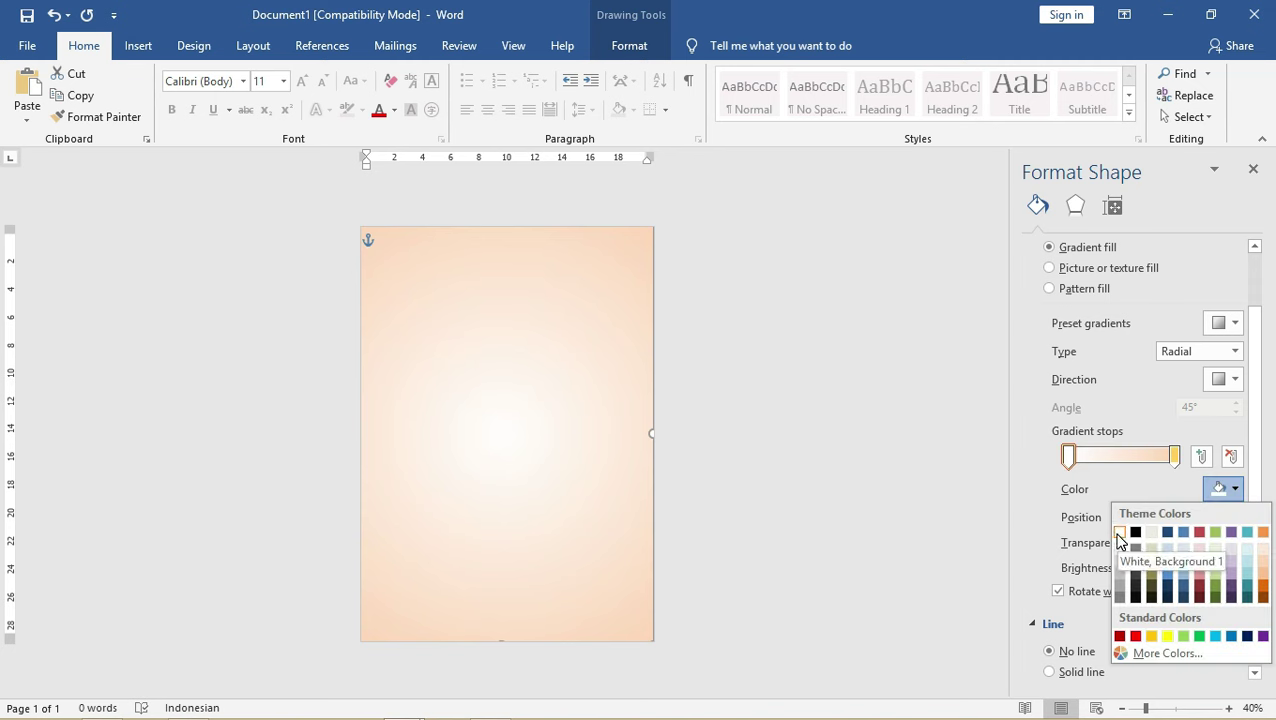
pyautogui.click(1145, 432)
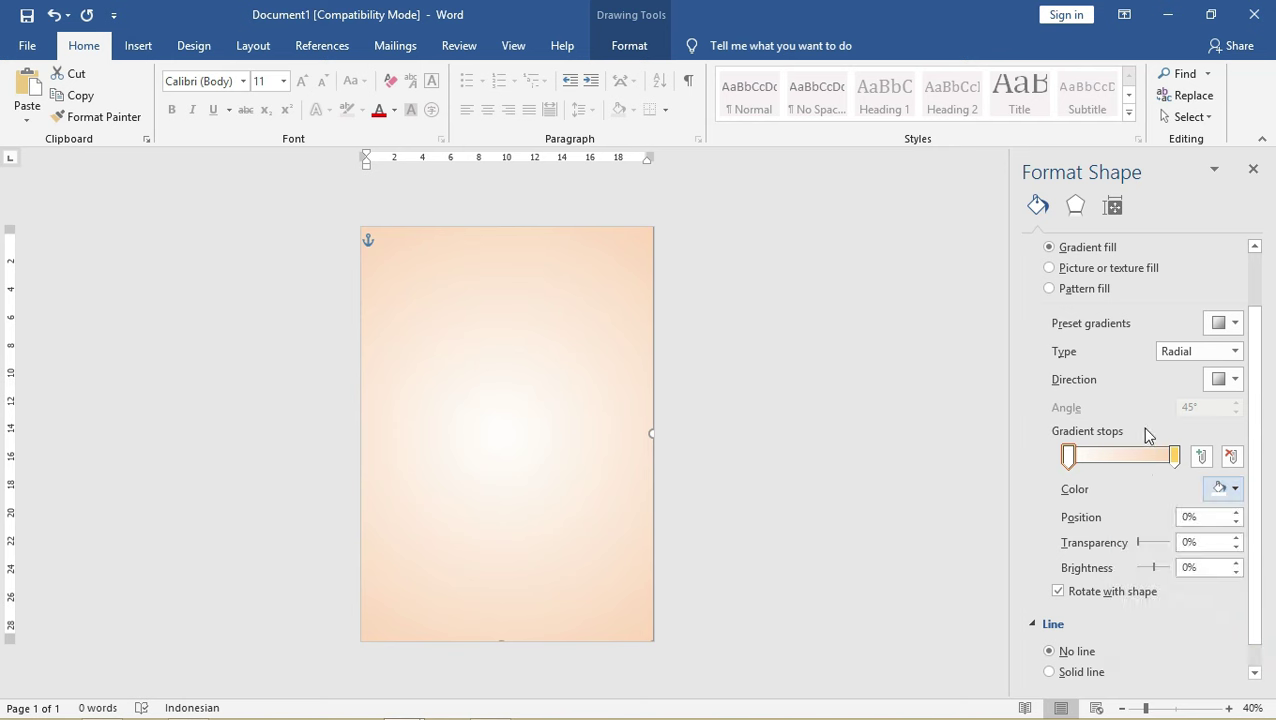
pyautogui.click(1172, 455)
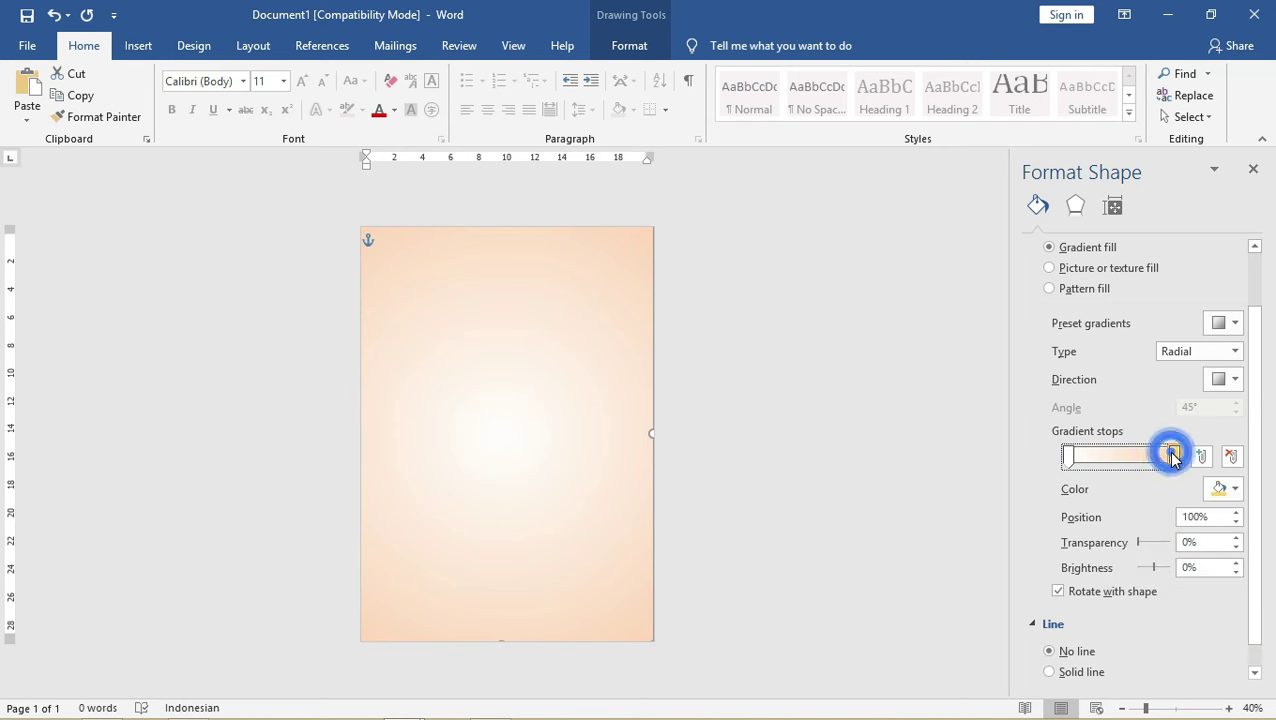
pyautogui.click(1233, 489)
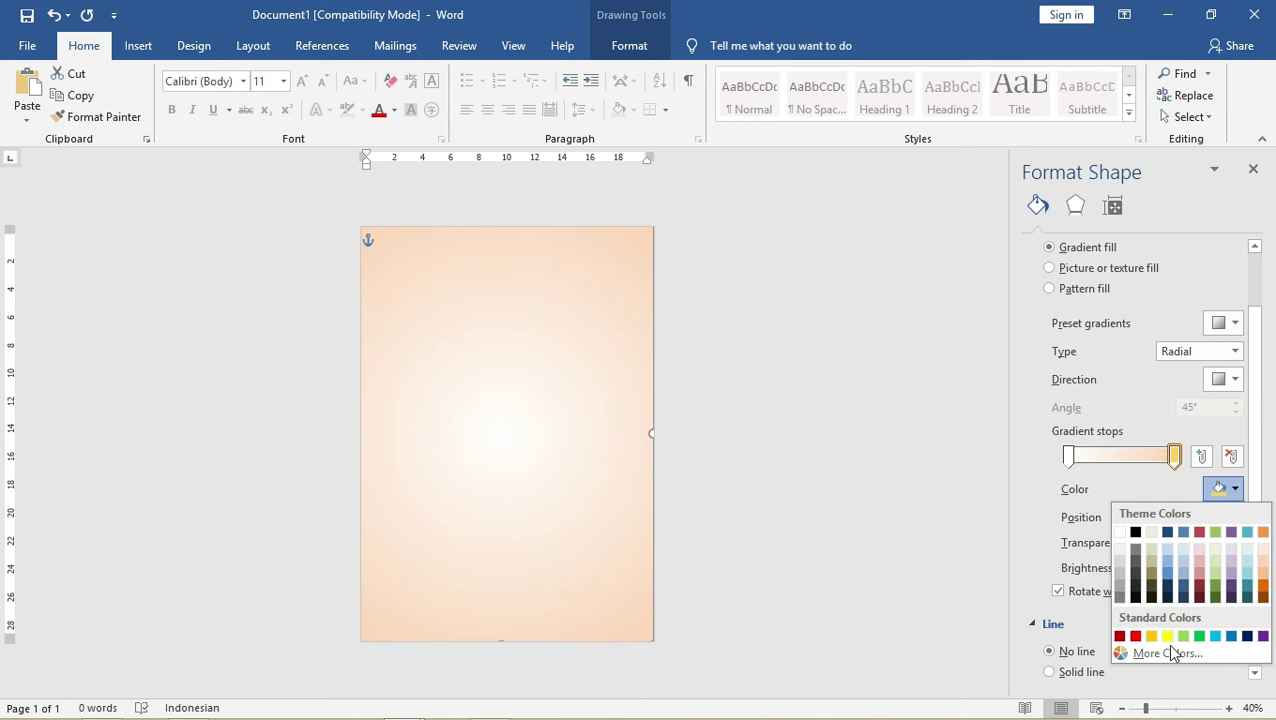
pyautogui.click(1260, 550)
pyautogui.click(1230, 488)
pyautogui.click(1262, 536)
# - Try out and remove a middle orange stop, then pull the last stop to 79%
pyautogui.moveTo(1176, 456)
pyautogui.mouseDown()
pyautogui.moveTo(1135, 458)
pyautogui.moveTo(1192, 458)
pyautogui.mouseUp()
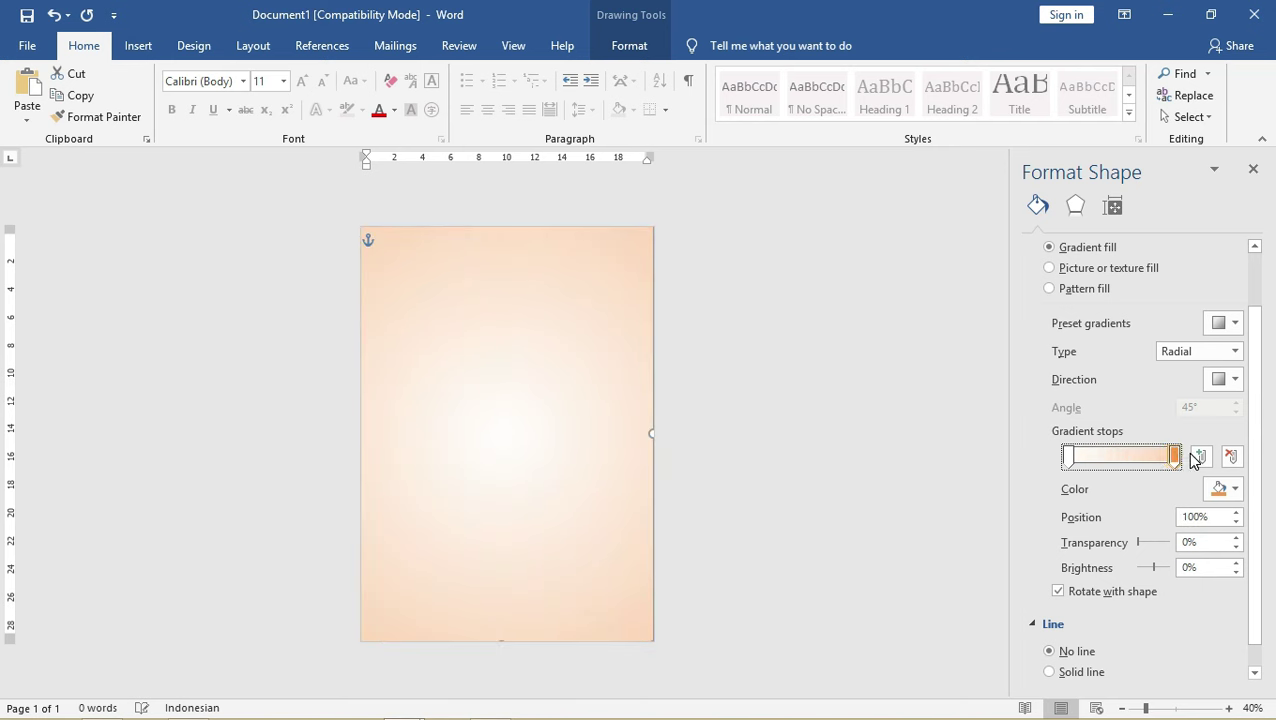
pyautogui.moveTo(1129, 456)
pyautogui.mouseDown()
pyautogui.moveTo(1148, 457)
pyautogui.moveTo(1131, 456)
pyautogui.mouseUp()
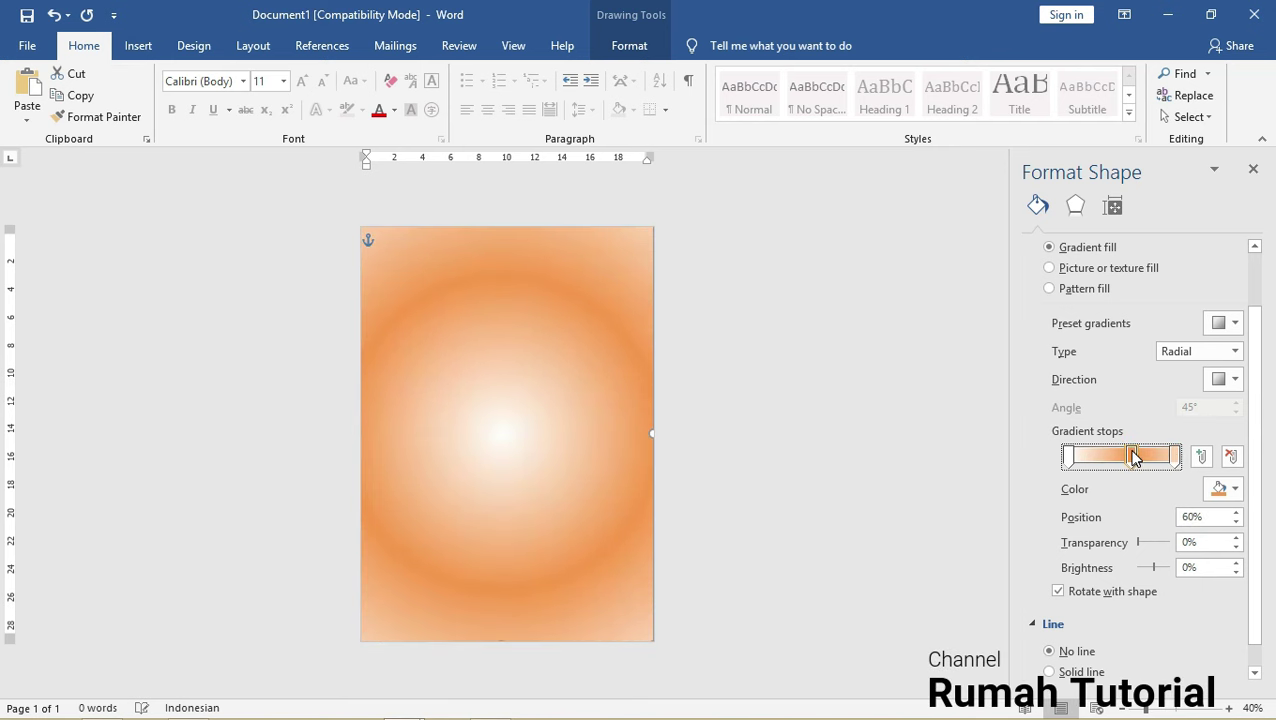
pyautogui.click(1232, 458)
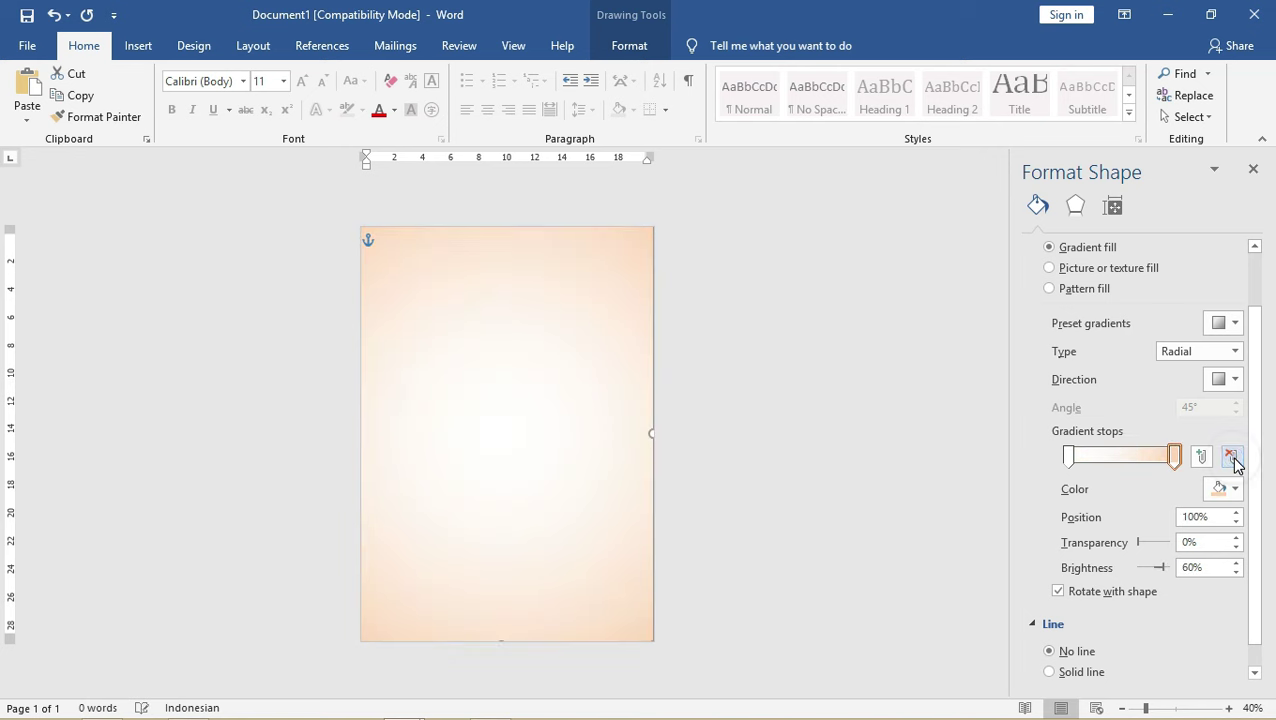
pyautogui.moveTo(1172, 457)
pyautogui.mouseDown()
pyautogui.moveTo(1139, 457)
pyautogui.moveTo(1152, 459)
pyautogui.mouseUp()
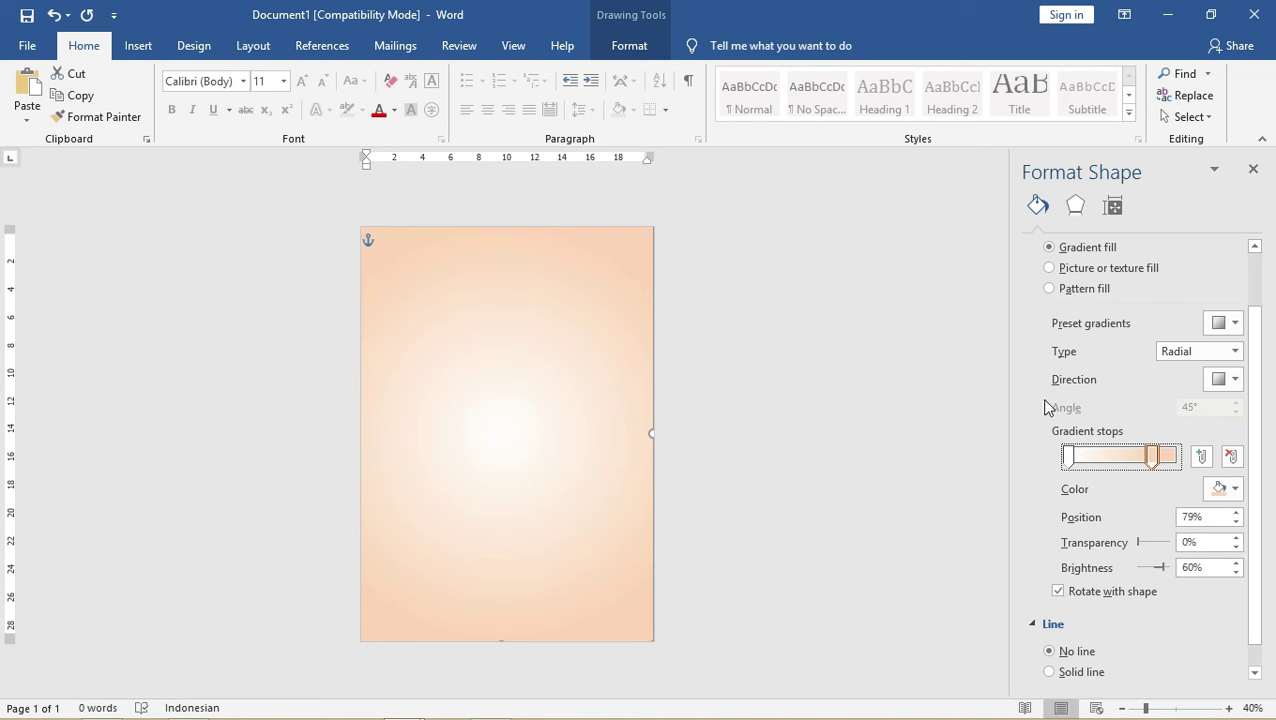
pyautogui.click(893, 346)
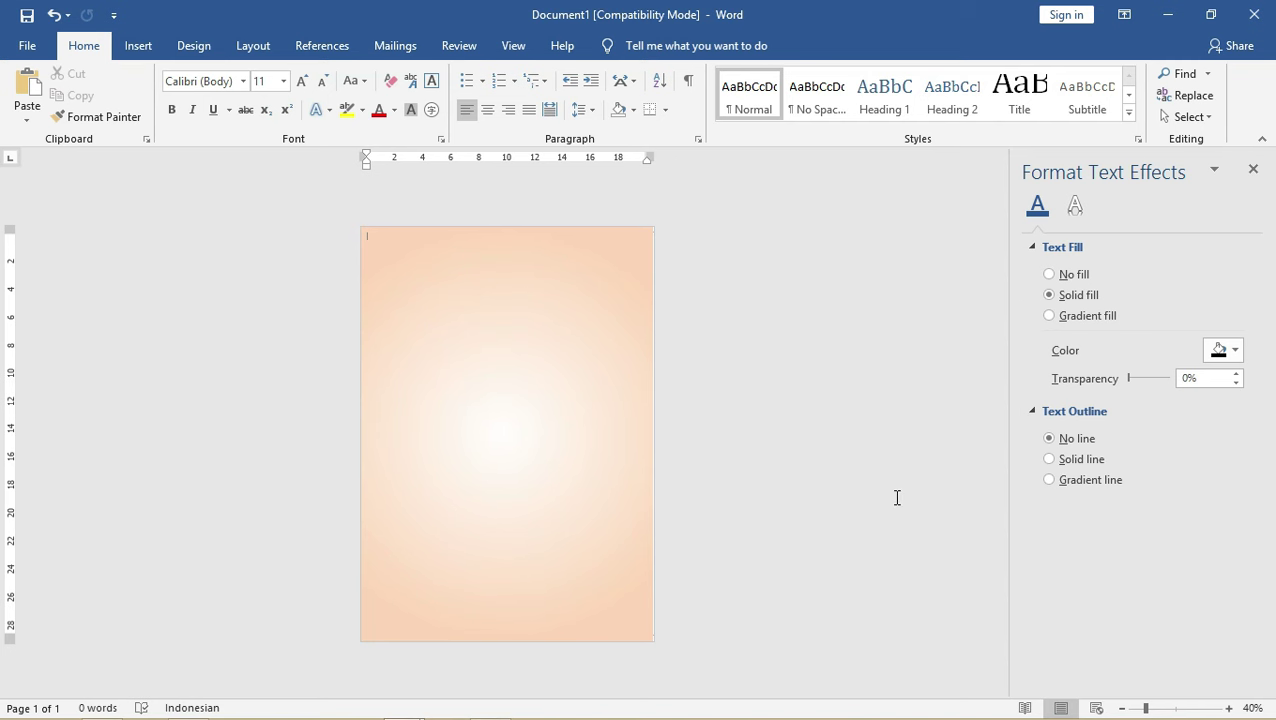
# - Switch to the Undangan folder in File Explorer and clear its selection
pyautogui.hotkey('alt', 'Tab')
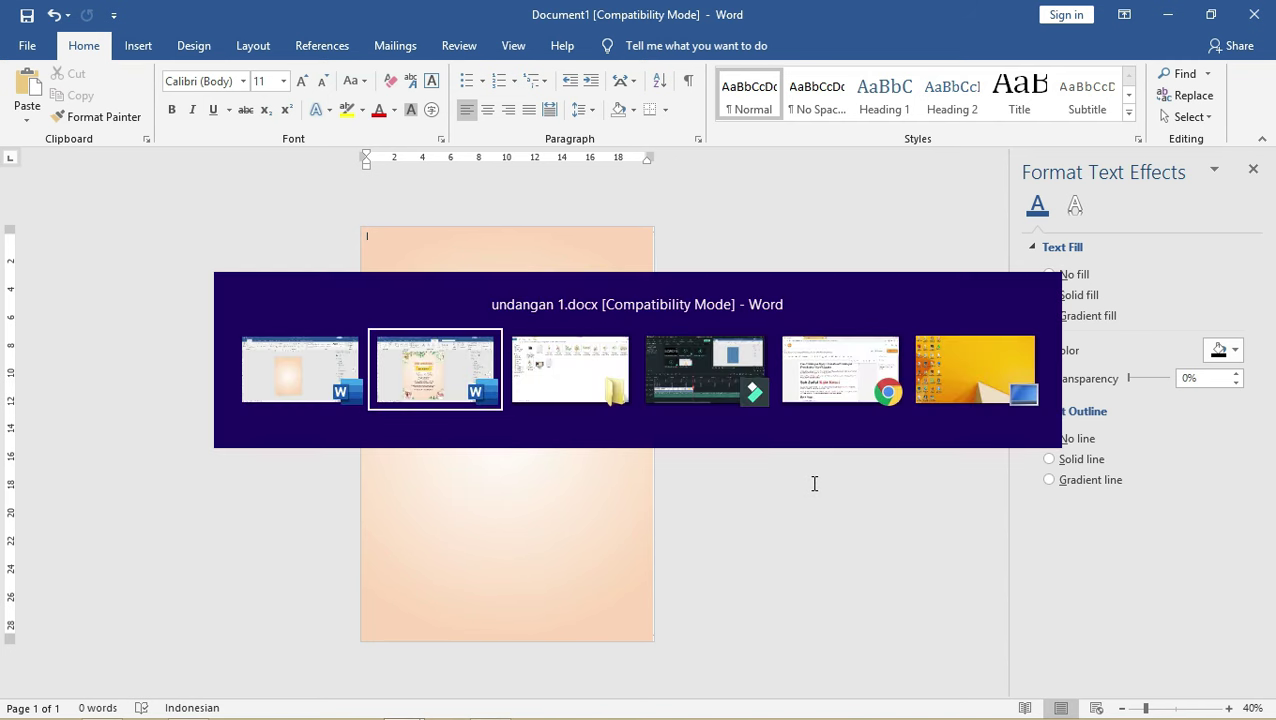
pyautogui.hotkey('alt', 'Tab')
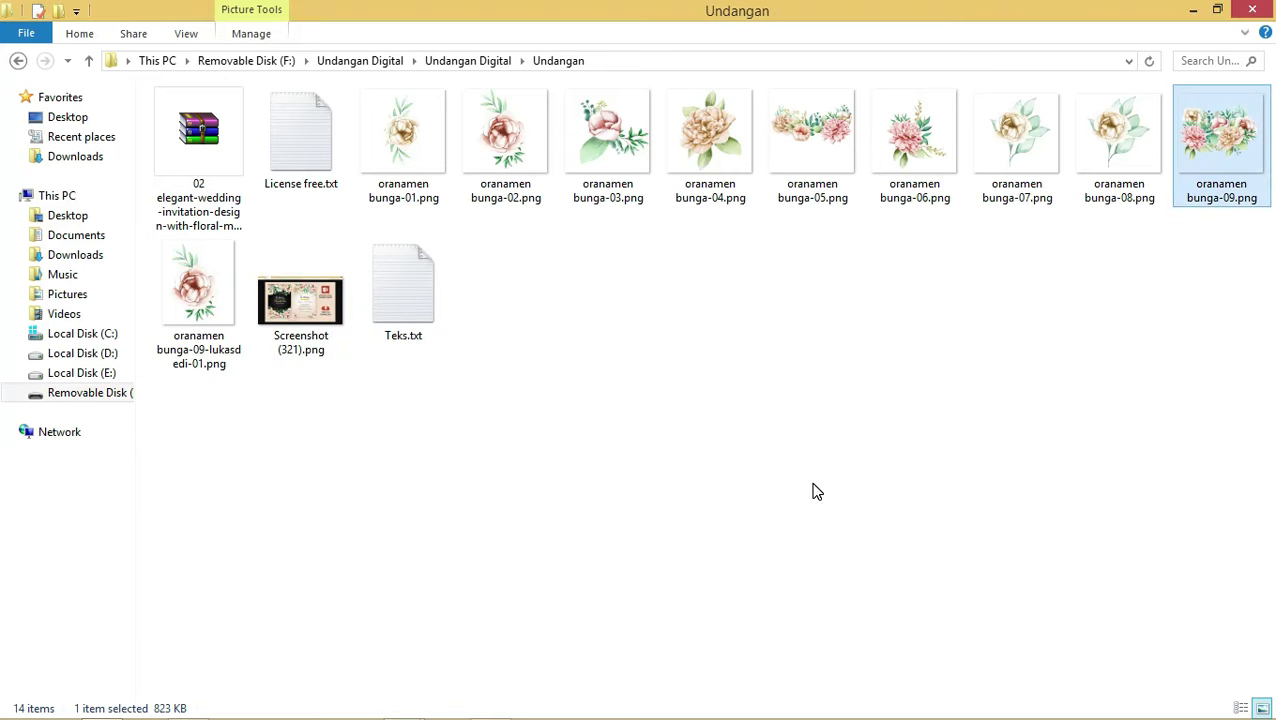
pyautogui.click(996, 377)
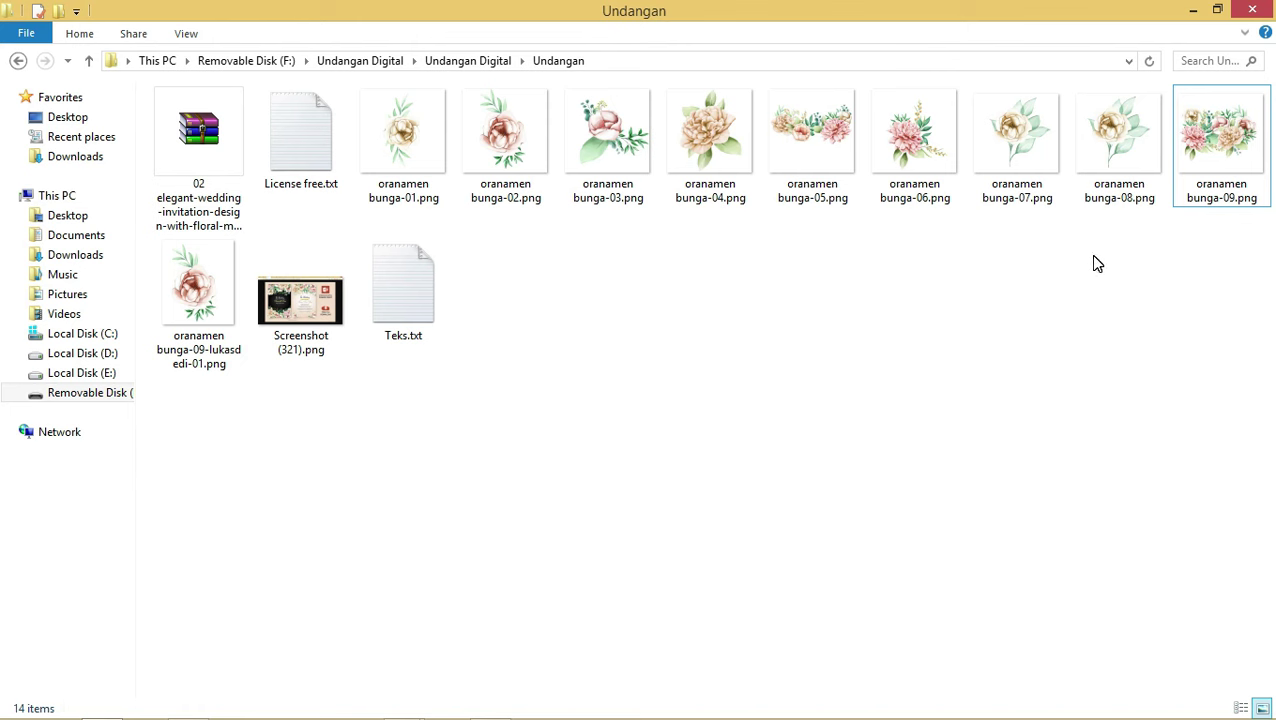
pyautogui.doubleClick(318, 147)
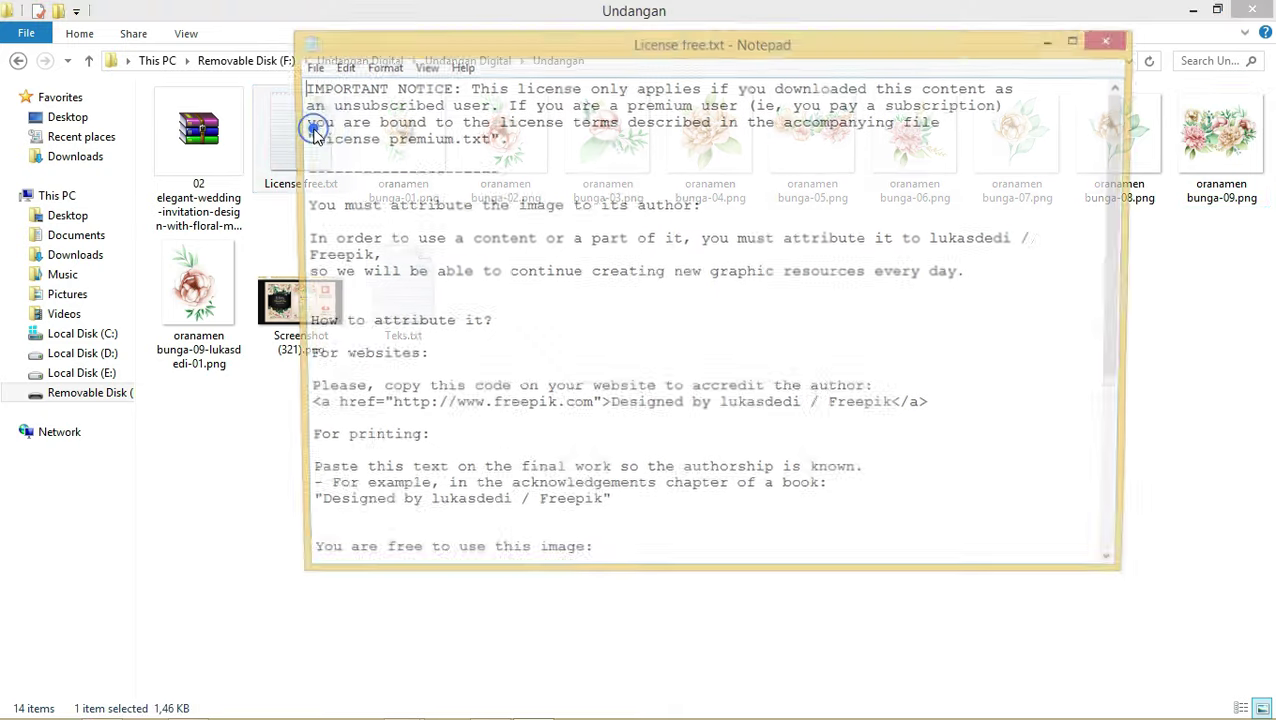
pyautogui.scroll(-3, 513, 284)
pyautogui.scroll(-3, 513, 284)
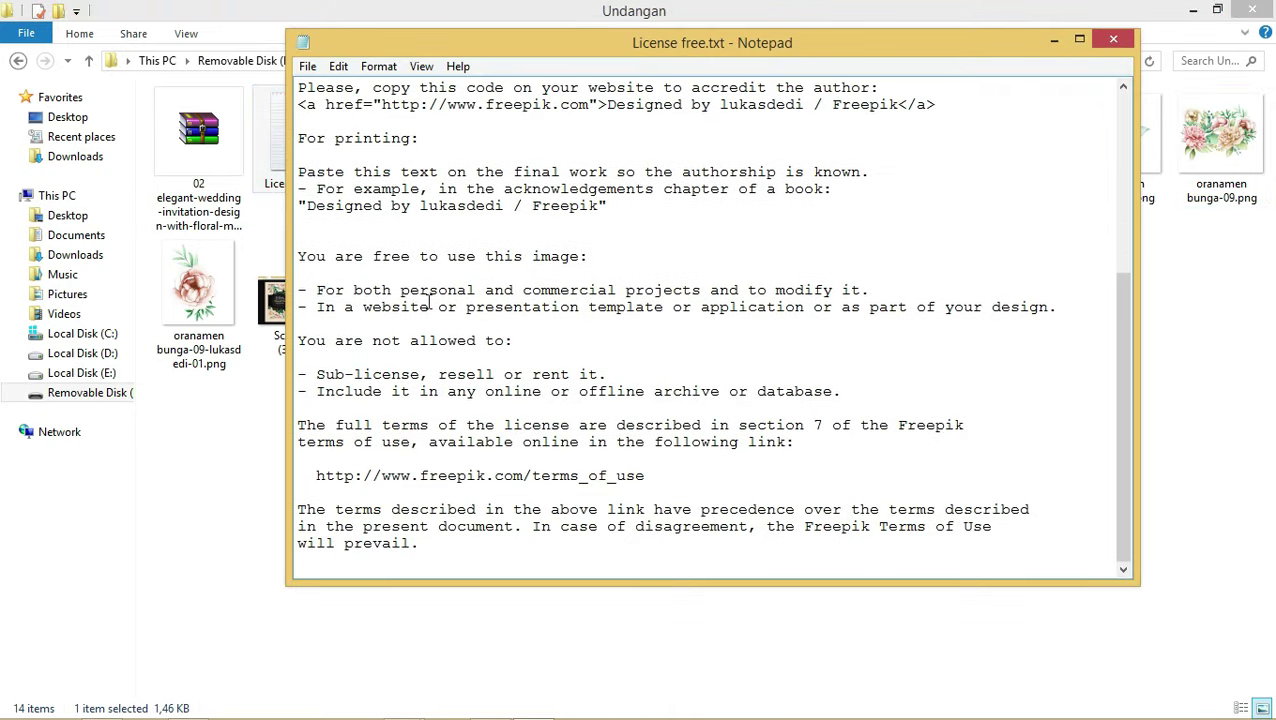
pyautogui.moveTo(299, 257); pyautogui.dragTo(607, 289)
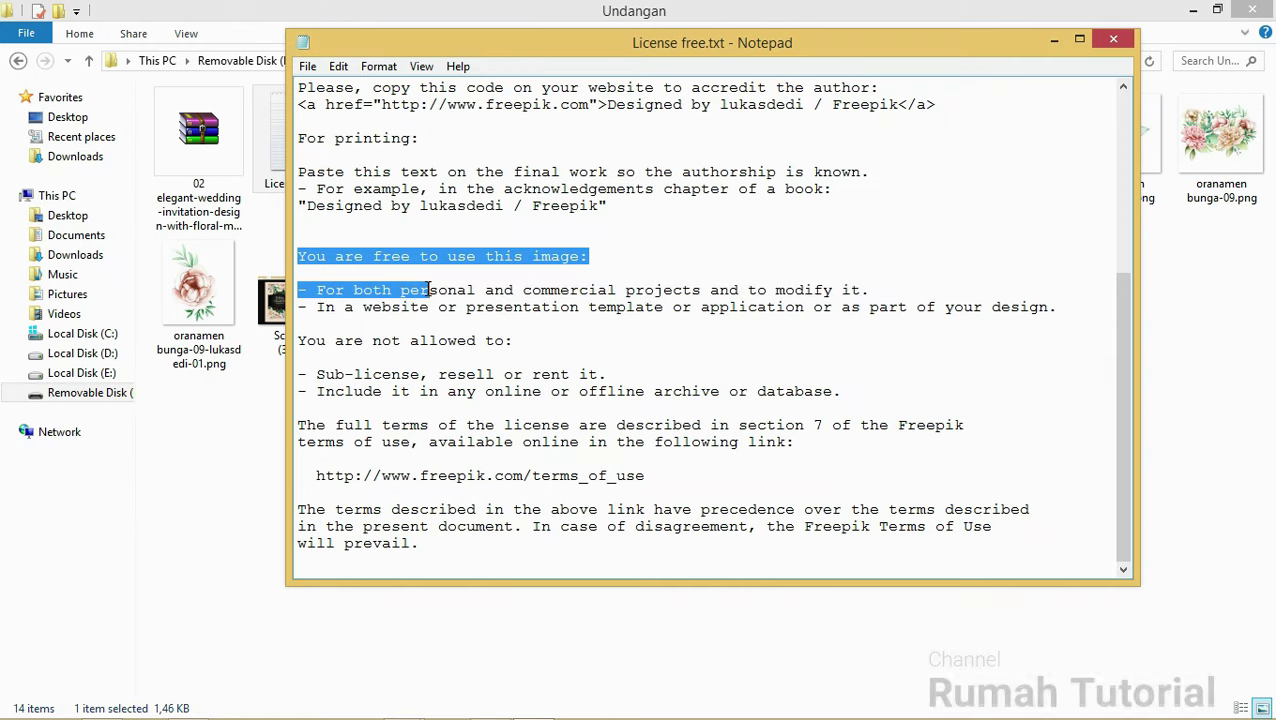
pyautogui.moveTo(607, 289); pyautogui.dragTo(718, 307)
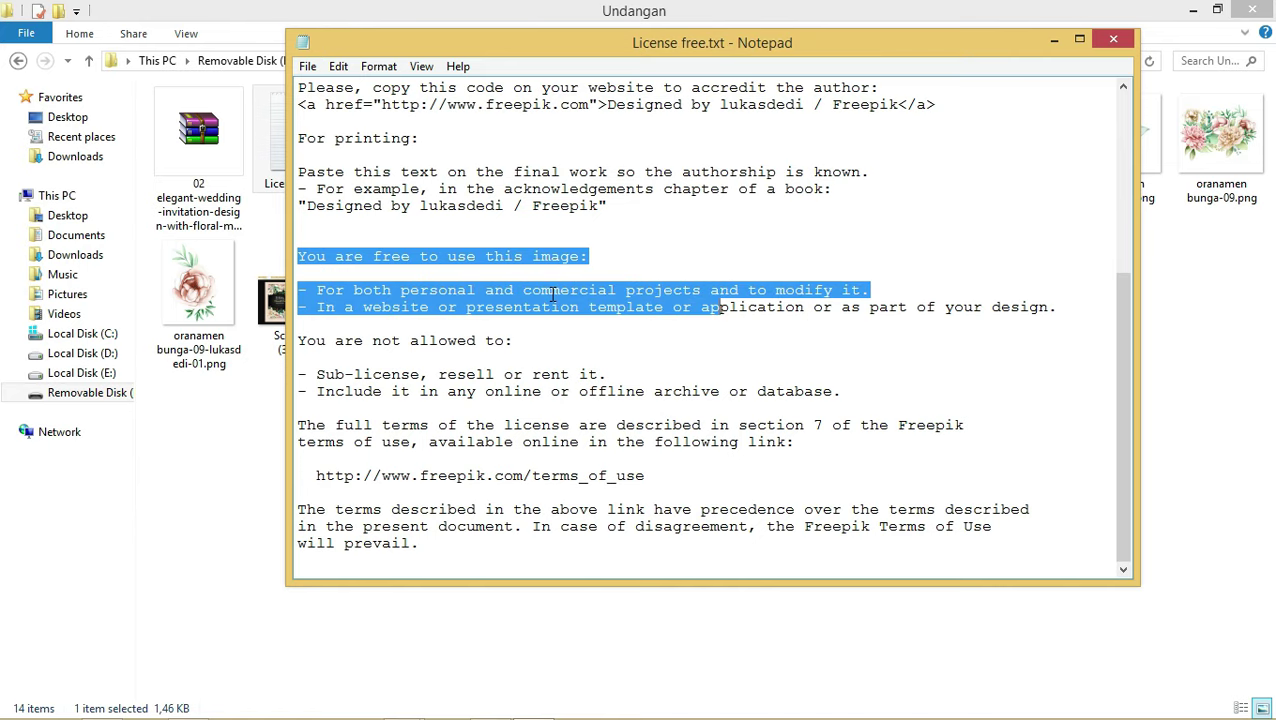
pyautogui.click(552, 291)
pyautogui.scroll(1, 596, 256)
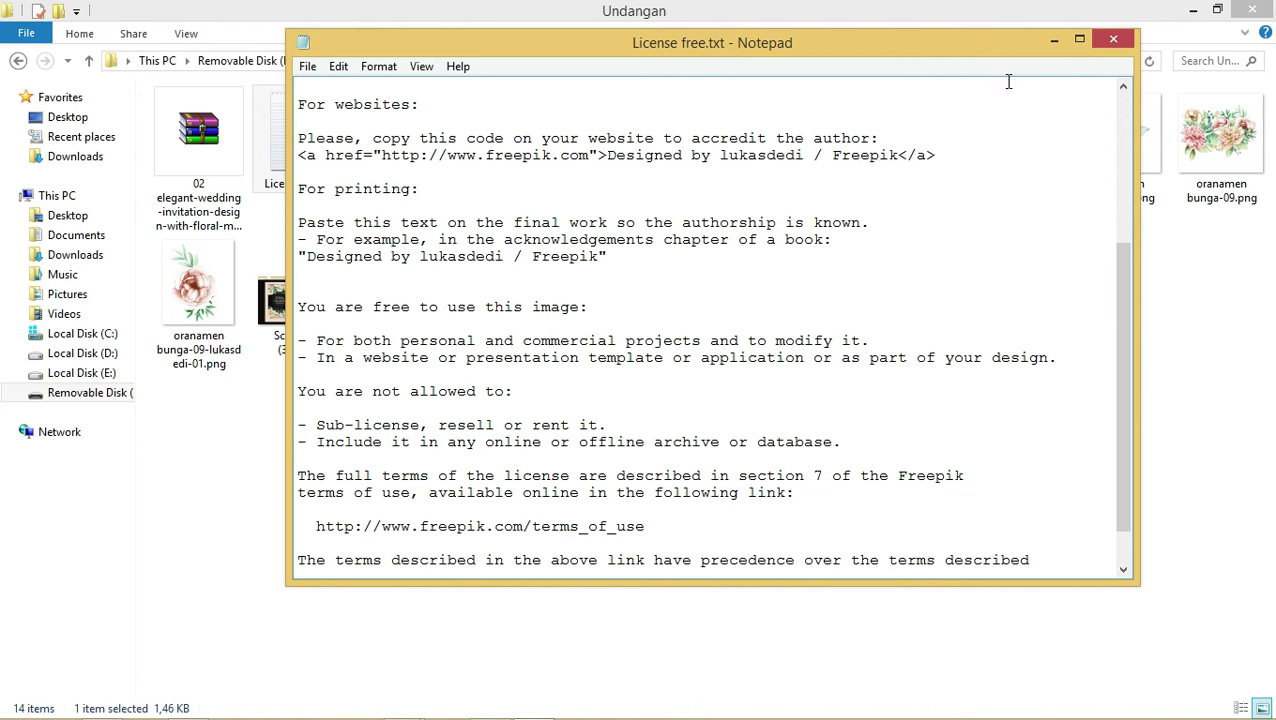
pyautogui.click(1055, 42)
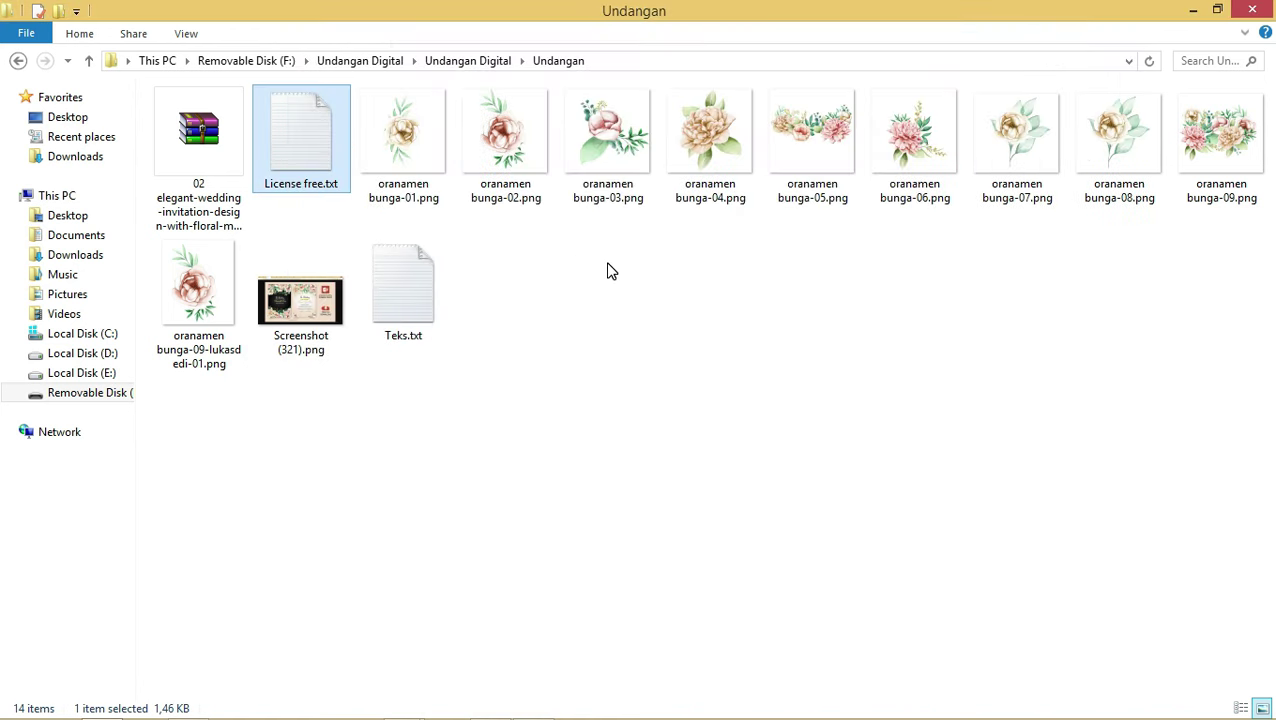
# - Look over the oranamen bunga flower images, select bunga-05, and return to Word
pyautogui.click(505, 245)
pyautogui.moveTo(385, 216); pyautogui.dragTo(1267, 120)
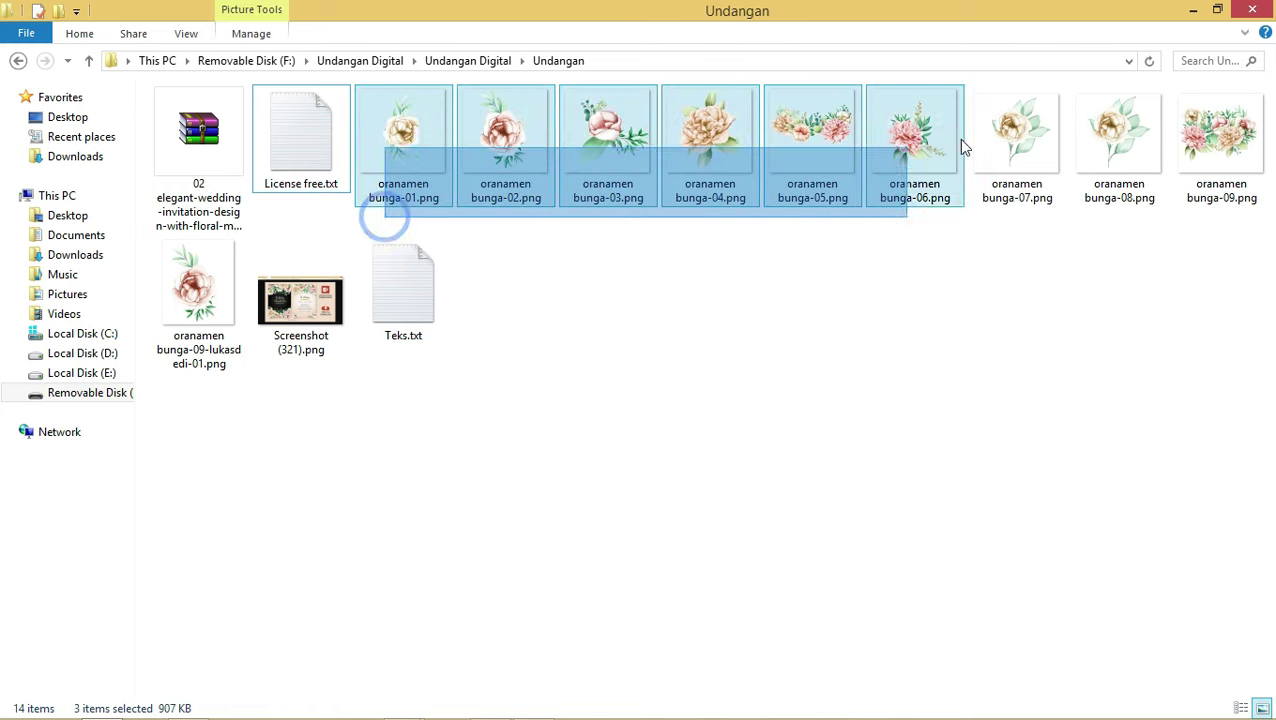
pyautogui.click(741, 266)
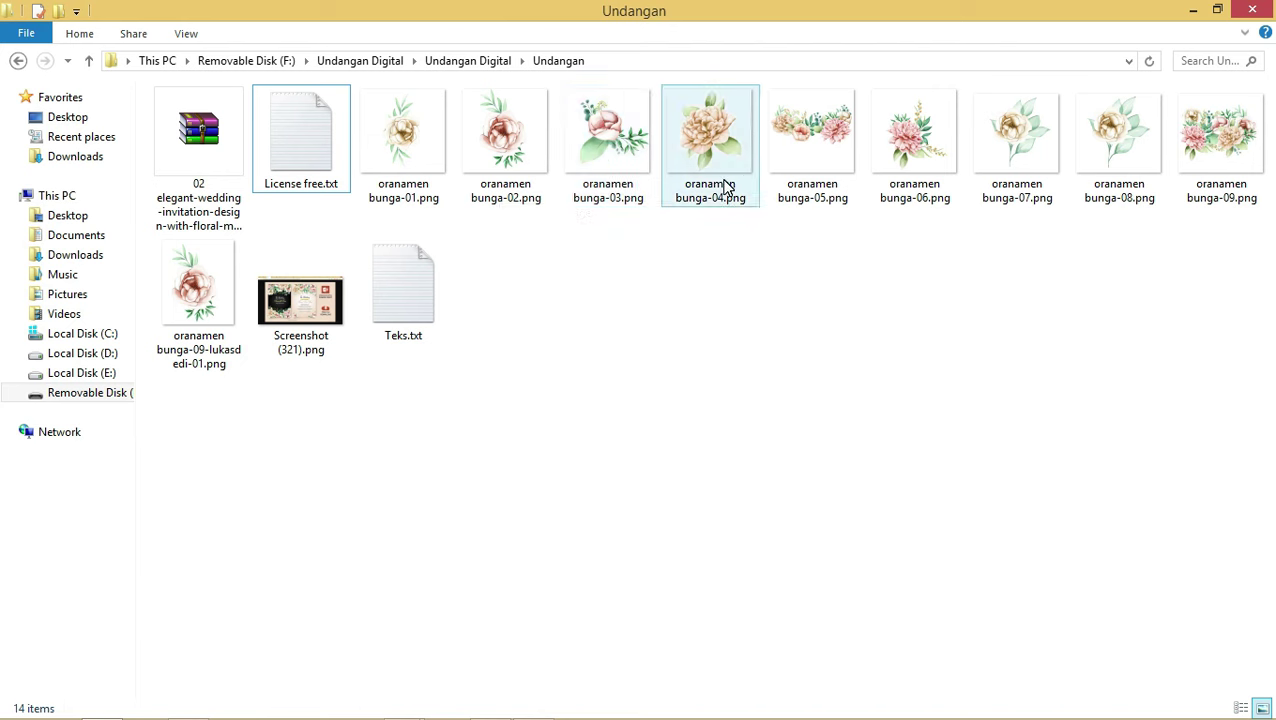
pyautogui.click(789, 162)
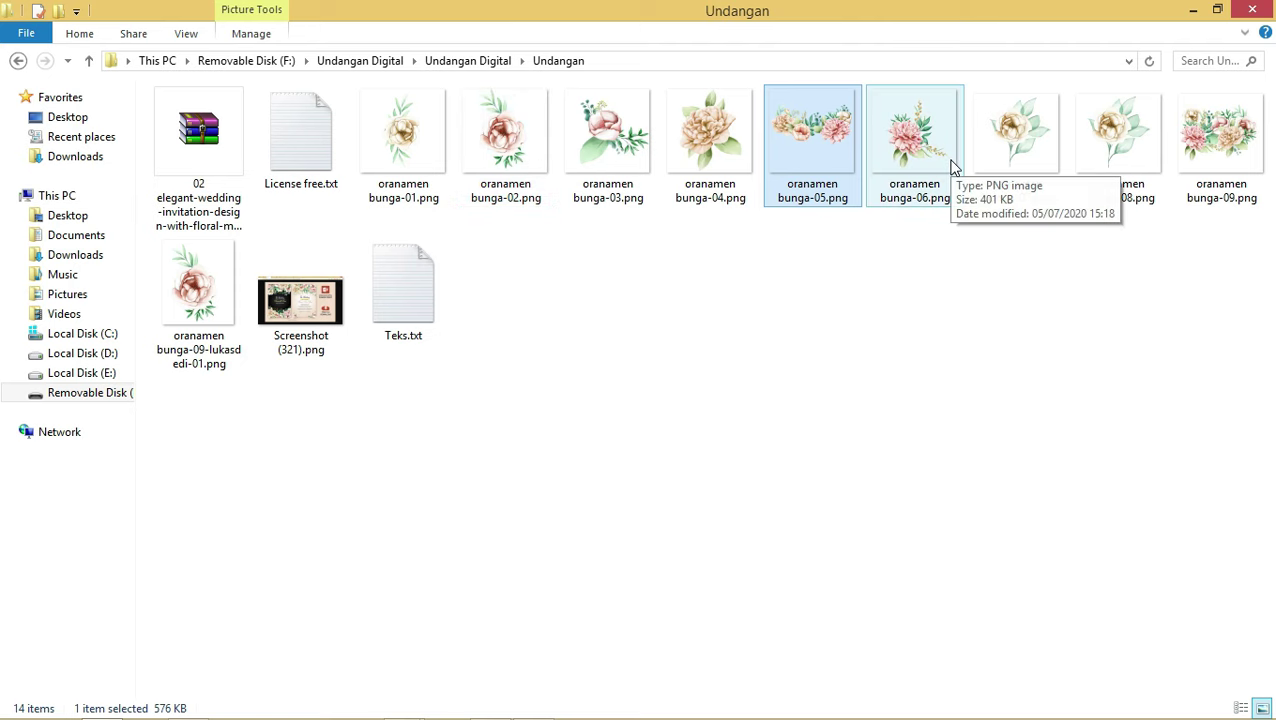
pyautogui.hotkey('alt', 'Tab')
pyautogui.hotkey('alt', 'Tab')
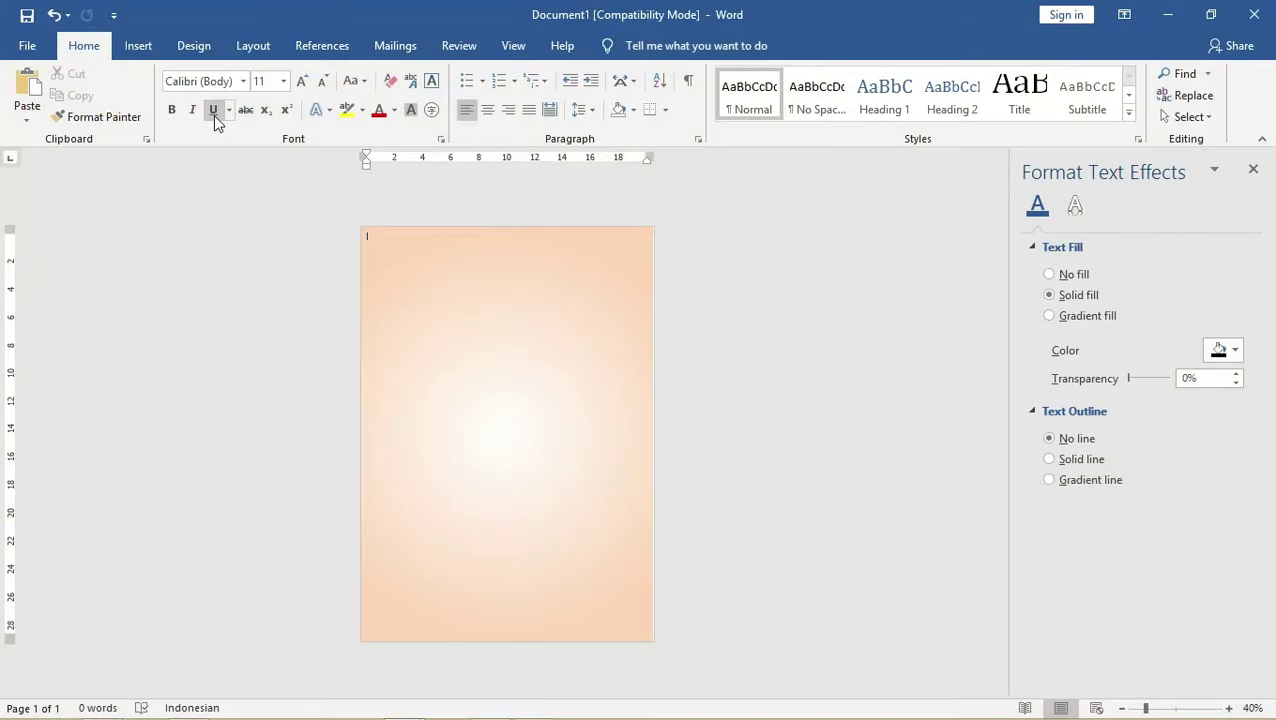
# - Draw a rectangle across the page top, about 9,42 × 20,72 cm
pyautogui.click(150, 46)
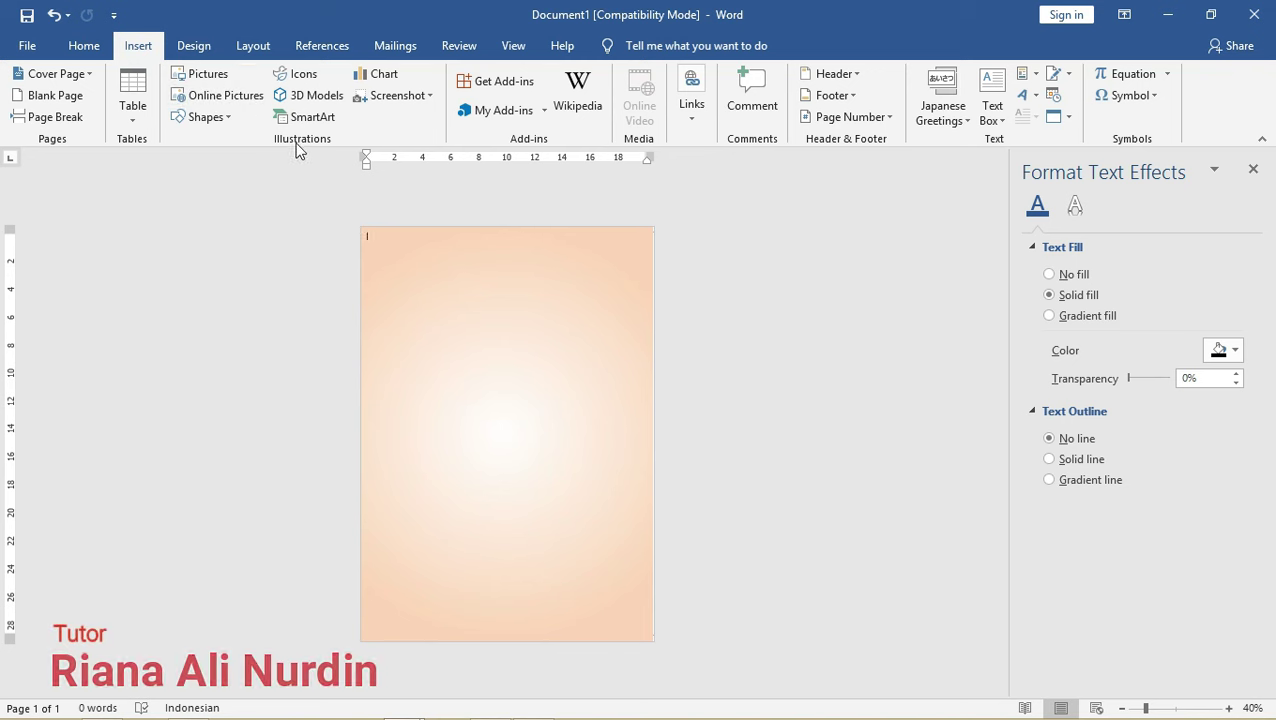
pyautogui.click(233, 118)
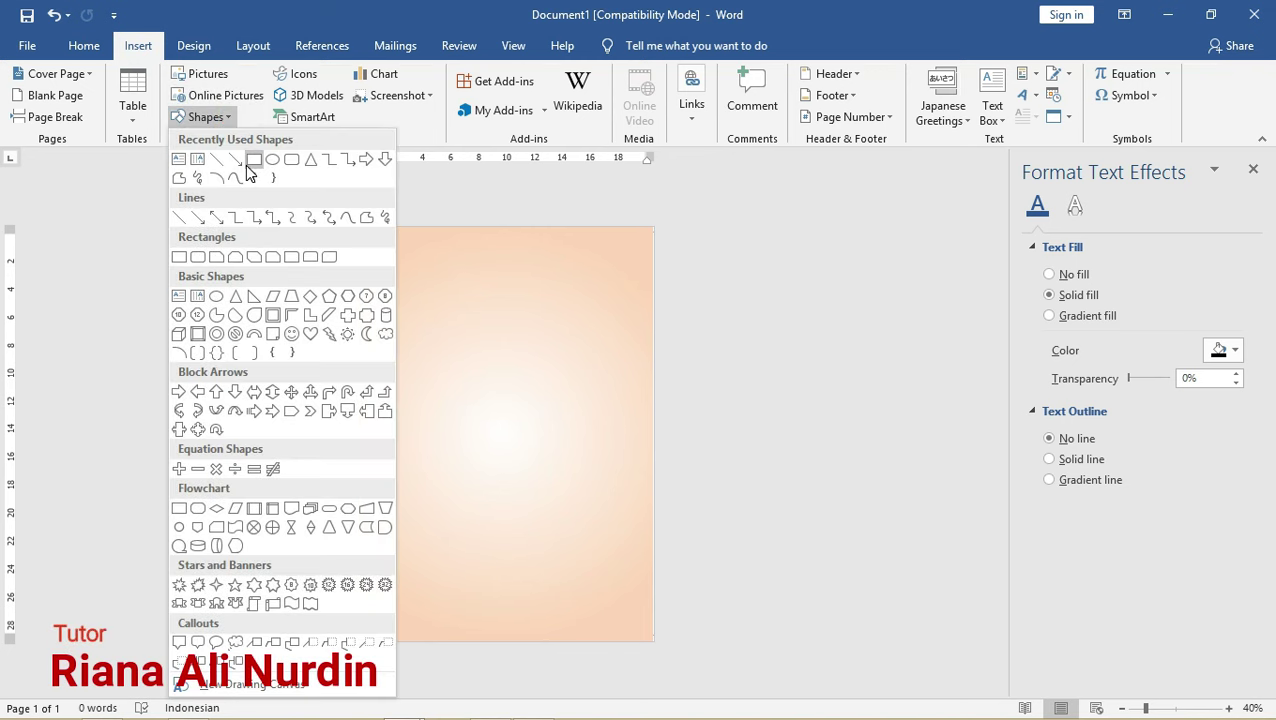
pyautogui.click(245, 162)
pyautogui.moveTo(360, 228); pyautogui.dragTo(653, 343)
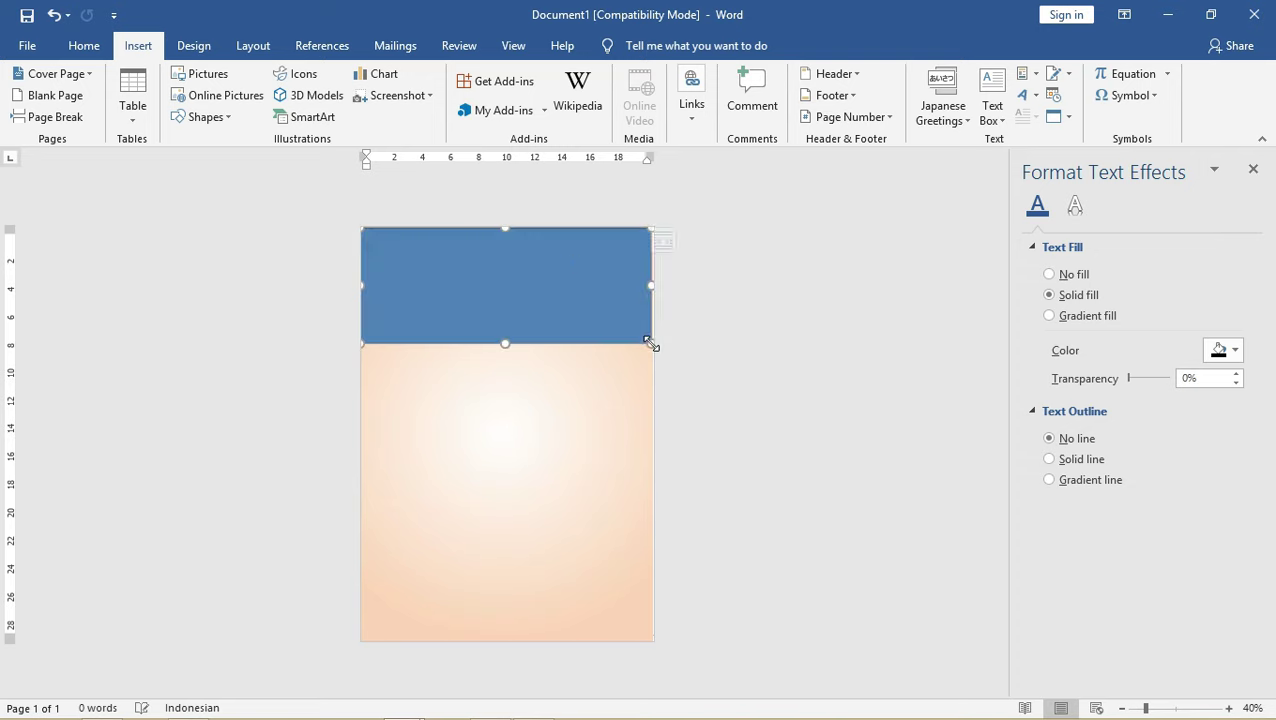
pyautogui.moveTo(506, 342); pyautogui.dragTo(512, 360)
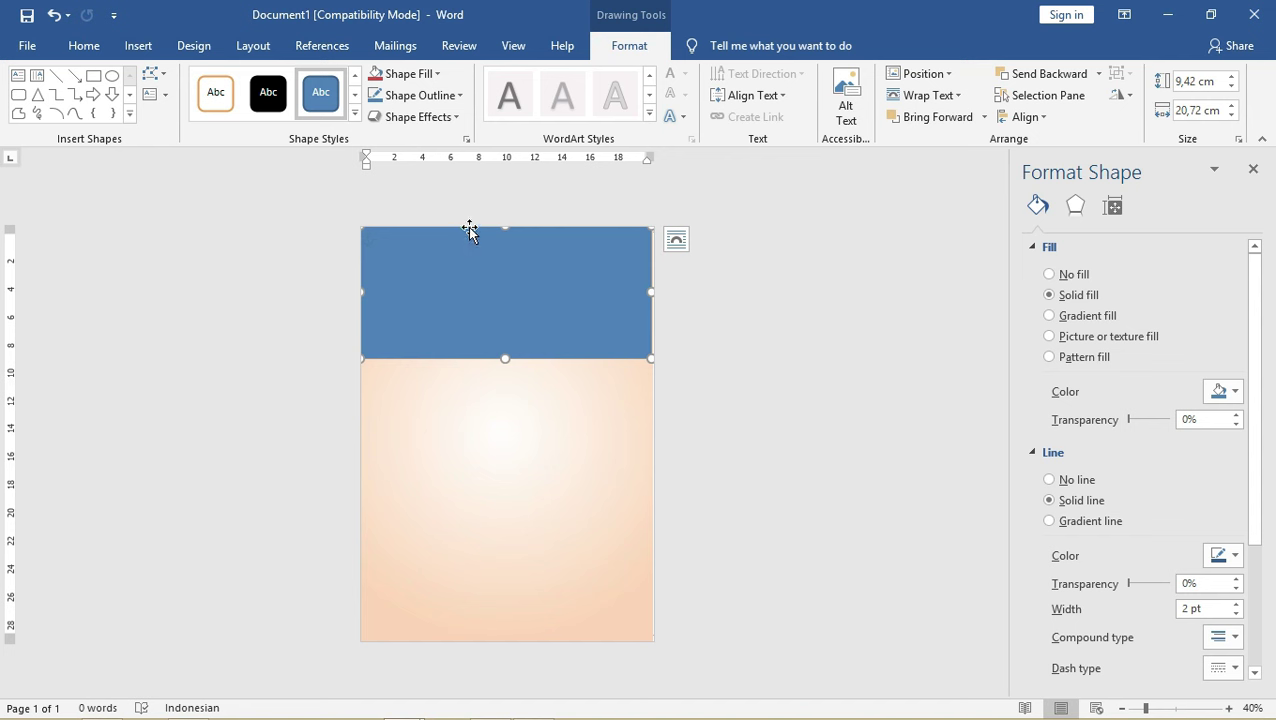
# - Fill the top rectangle with oranamen bunga-09.png from the Undangan folder
pyautogui.click(398, 75)
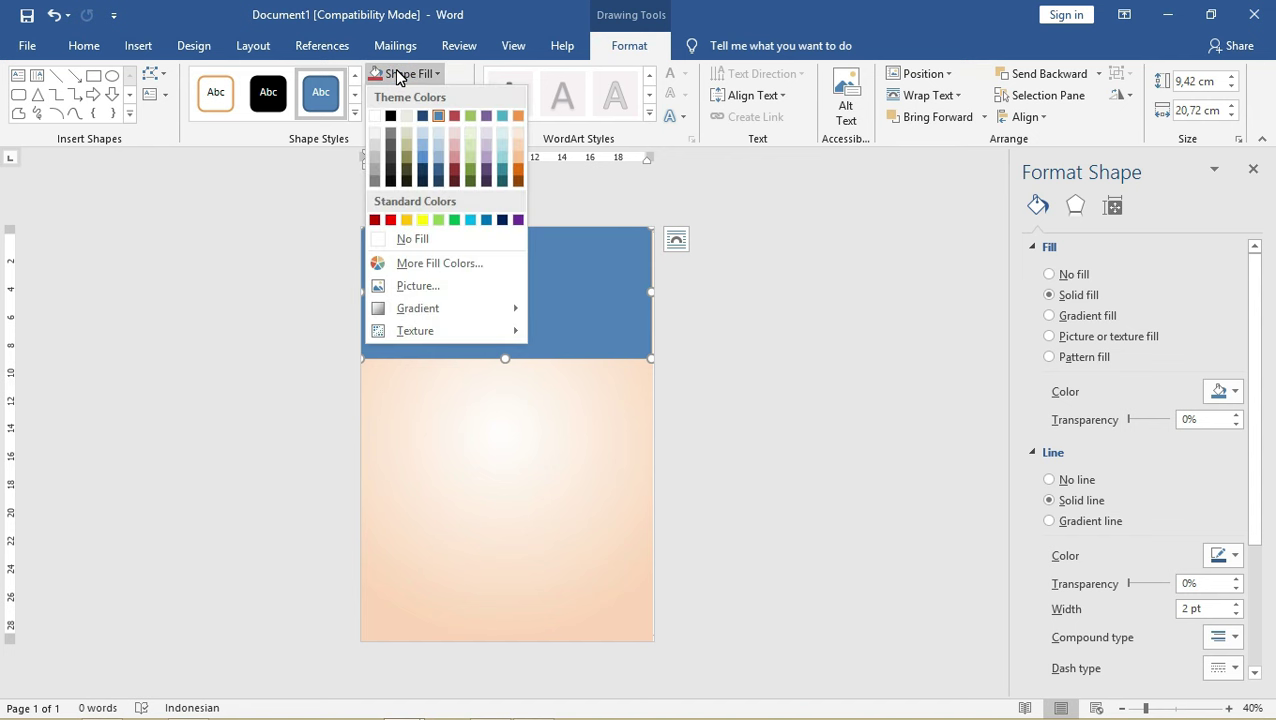
pyautogui.click(429, 285)
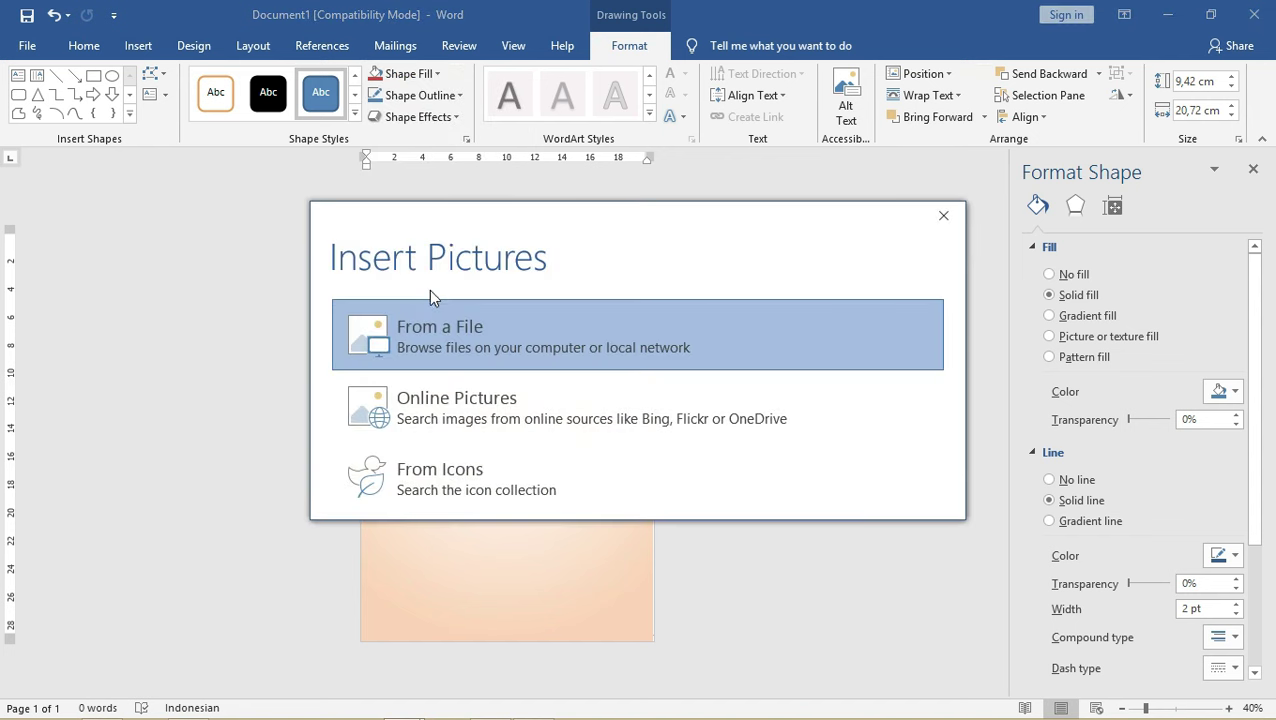
pyautogui.click(430, 358)
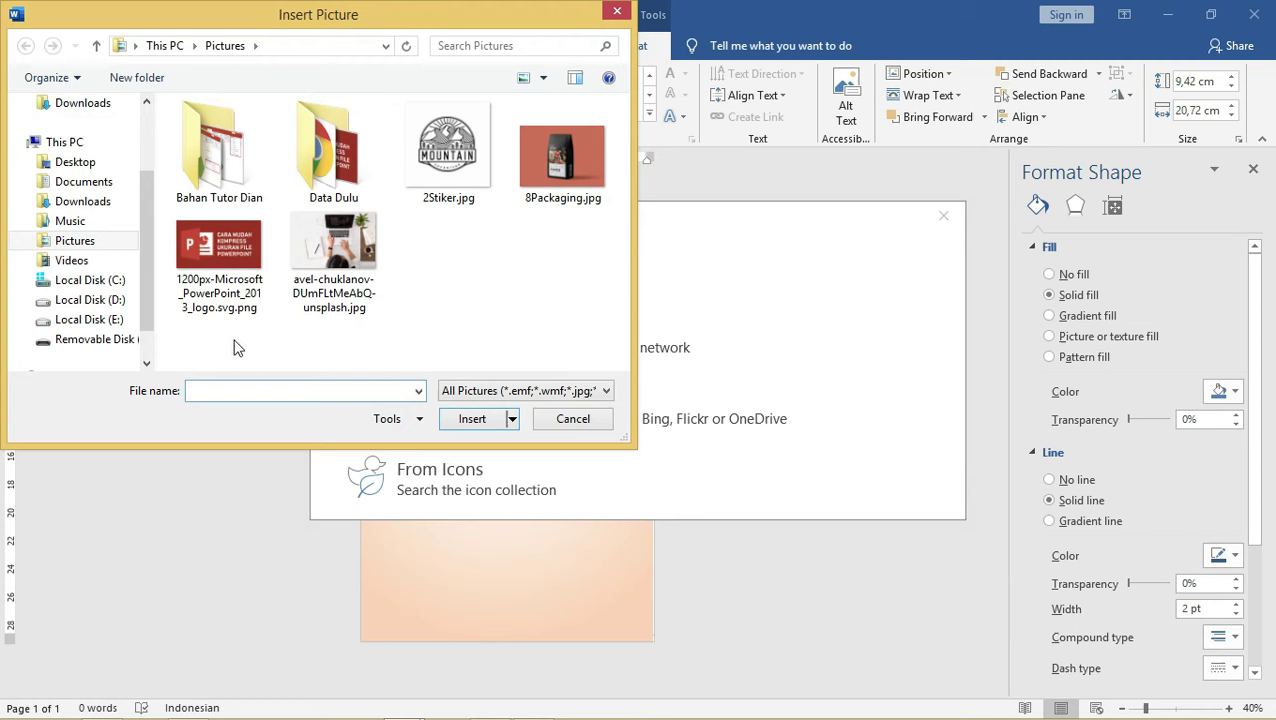
pyautogui.click(85, 337)
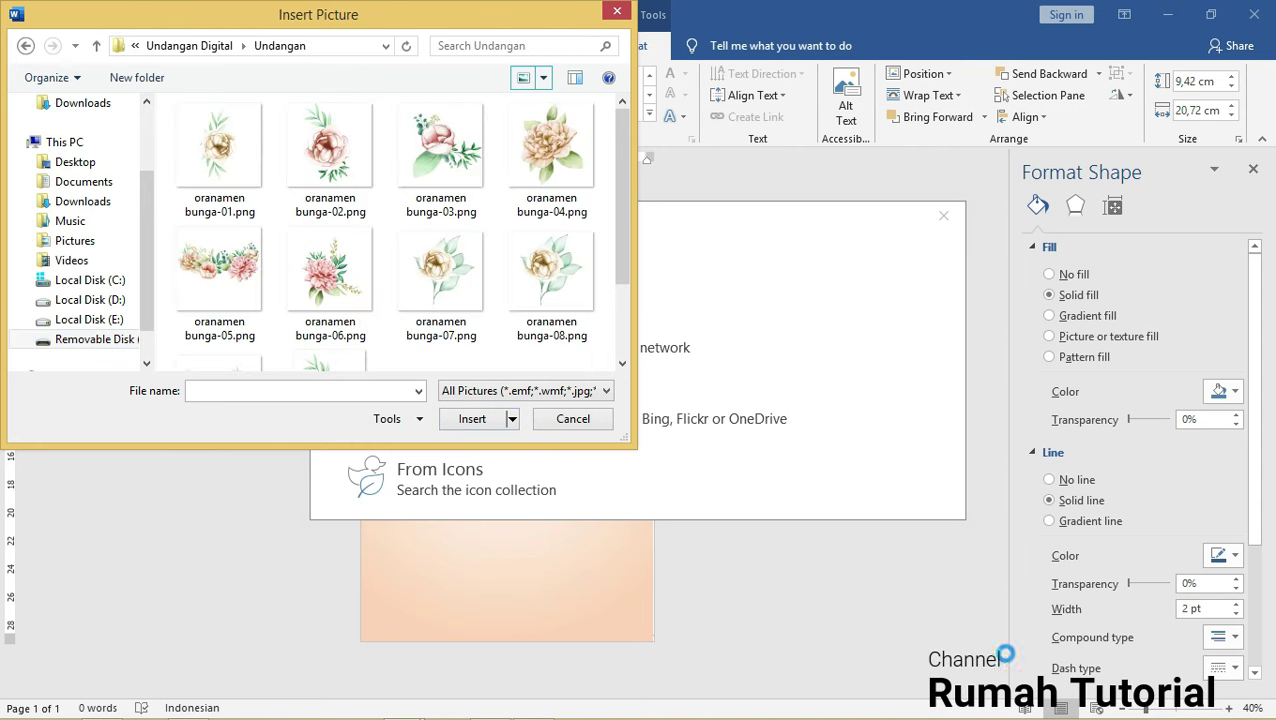
pyautogui.moveTo(622, 218); pyautogui.dragTo(621, 325)
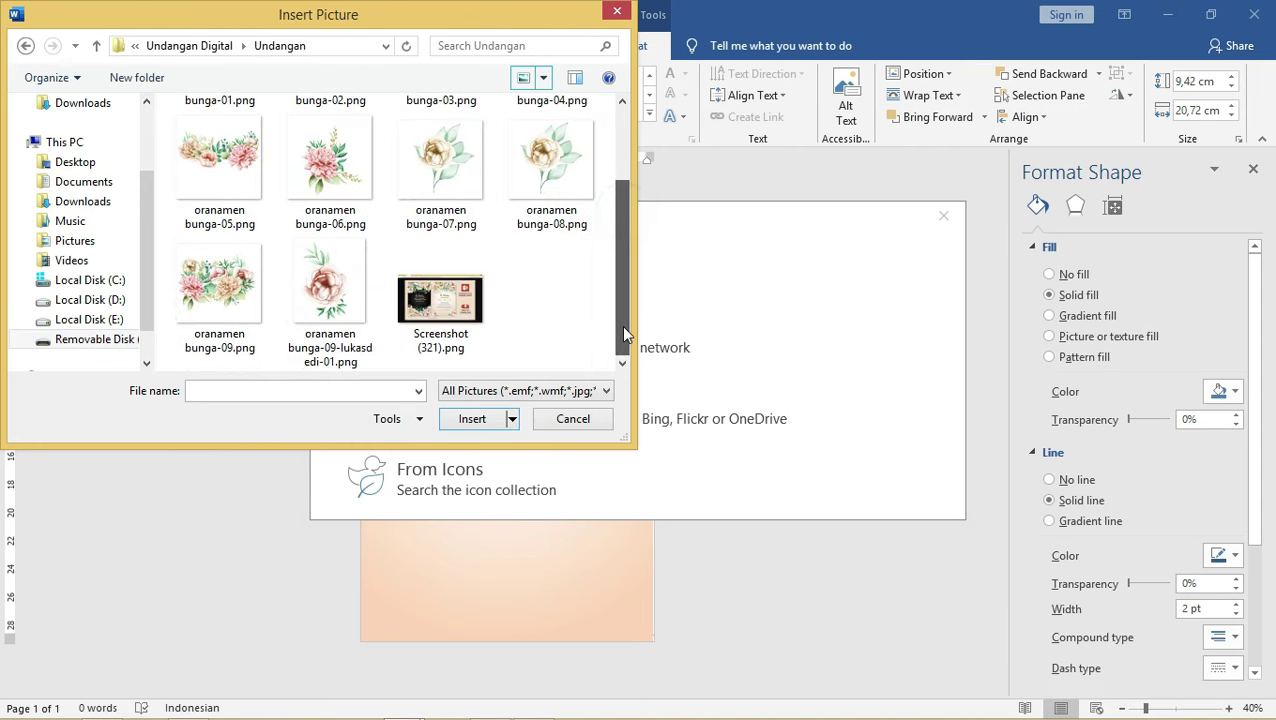
pyautogui.click(320, 172)
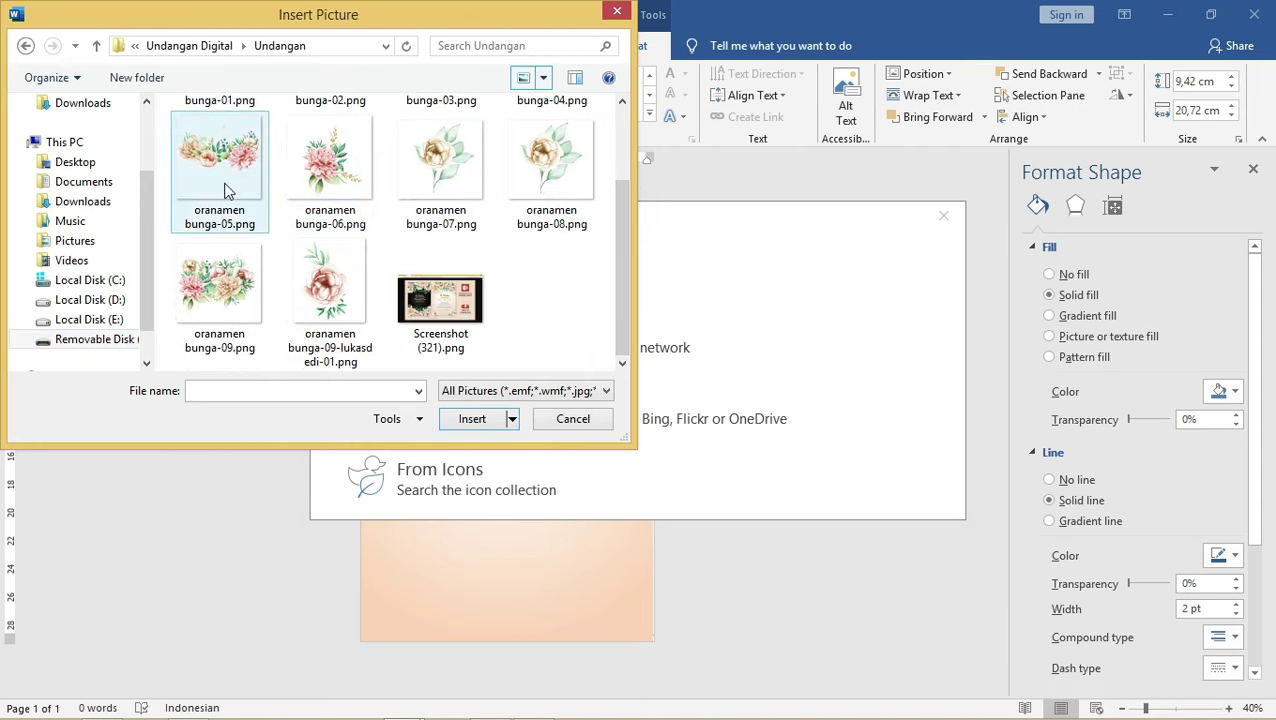
pyautogui.click(218, 276)
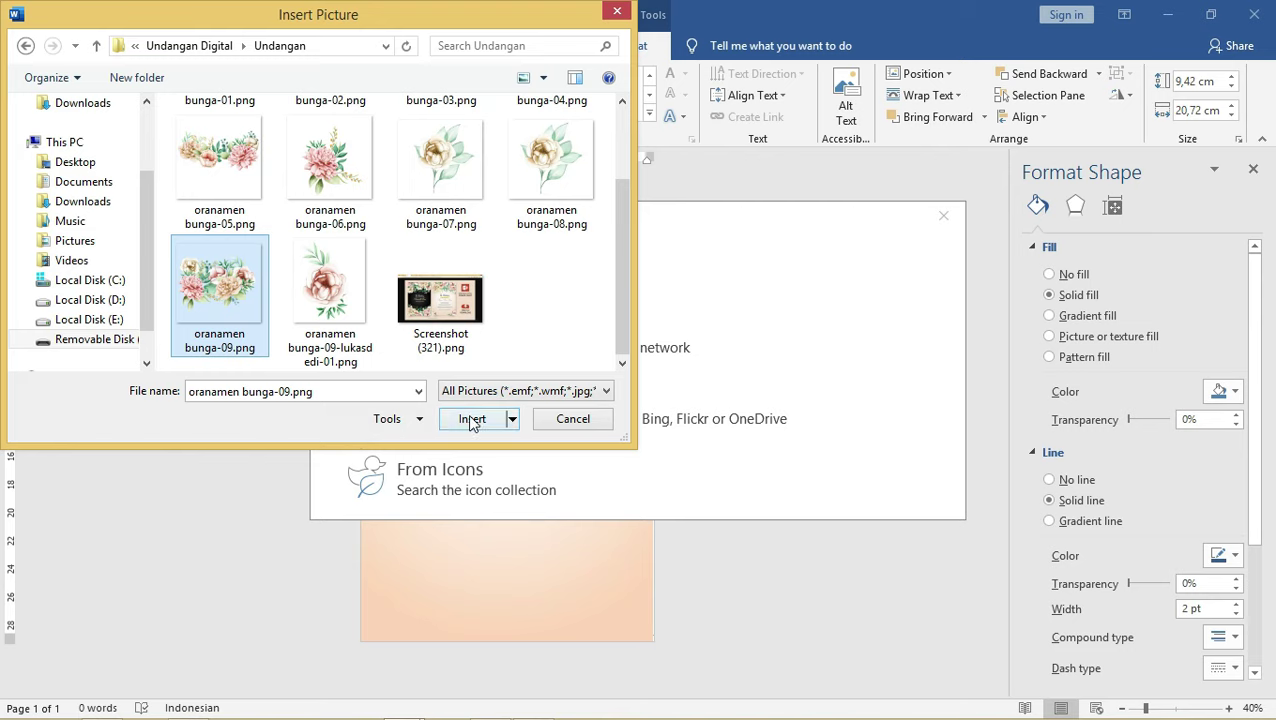
pyautogui.click(472, 420)
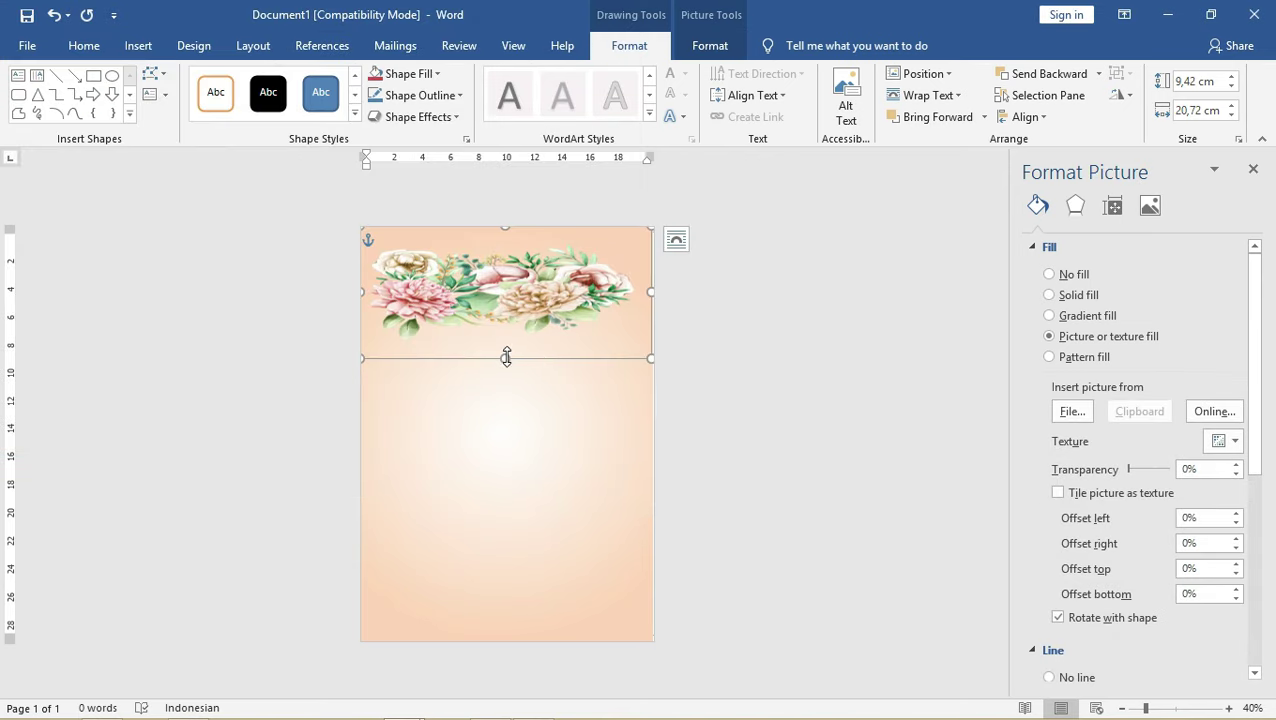
# - Resize the flower picture shape to the page width and remove its outline
pyautogui.moveTo(506, 358); pyautogui.dragTo(511, 466)
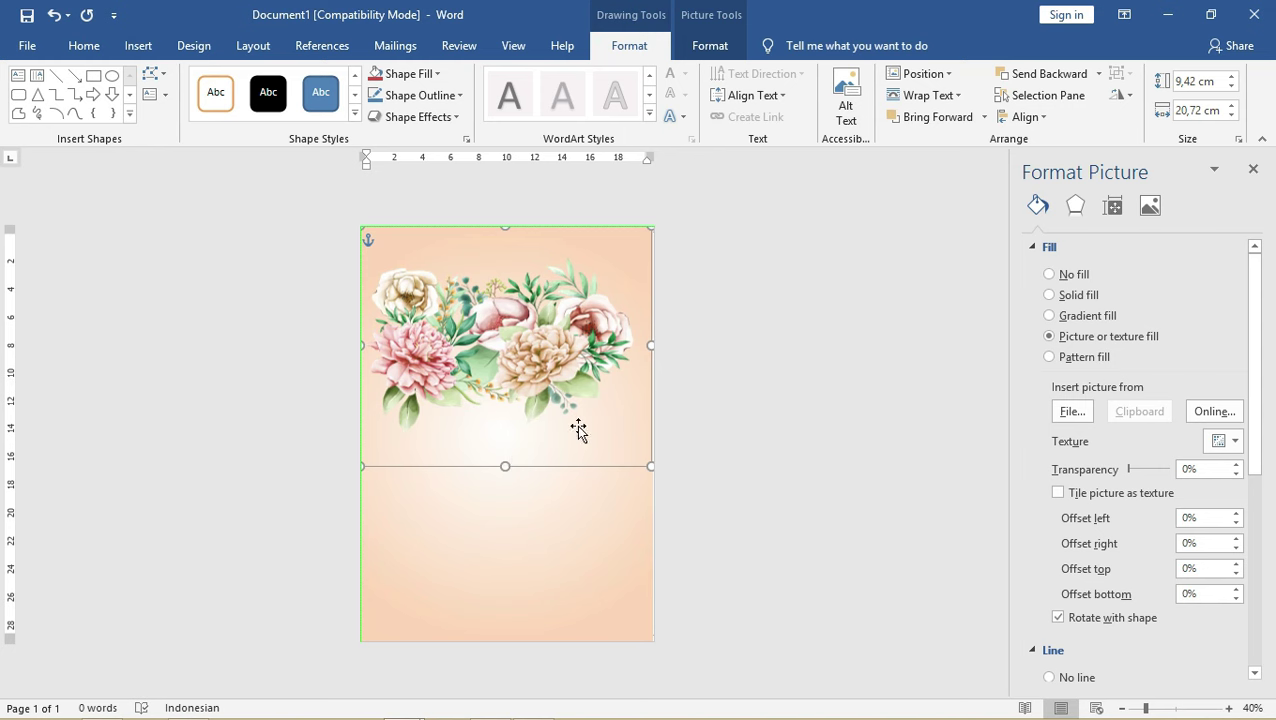
pyautogui.moveTo(652, 342); pyautogui.dragTo(655, 344)
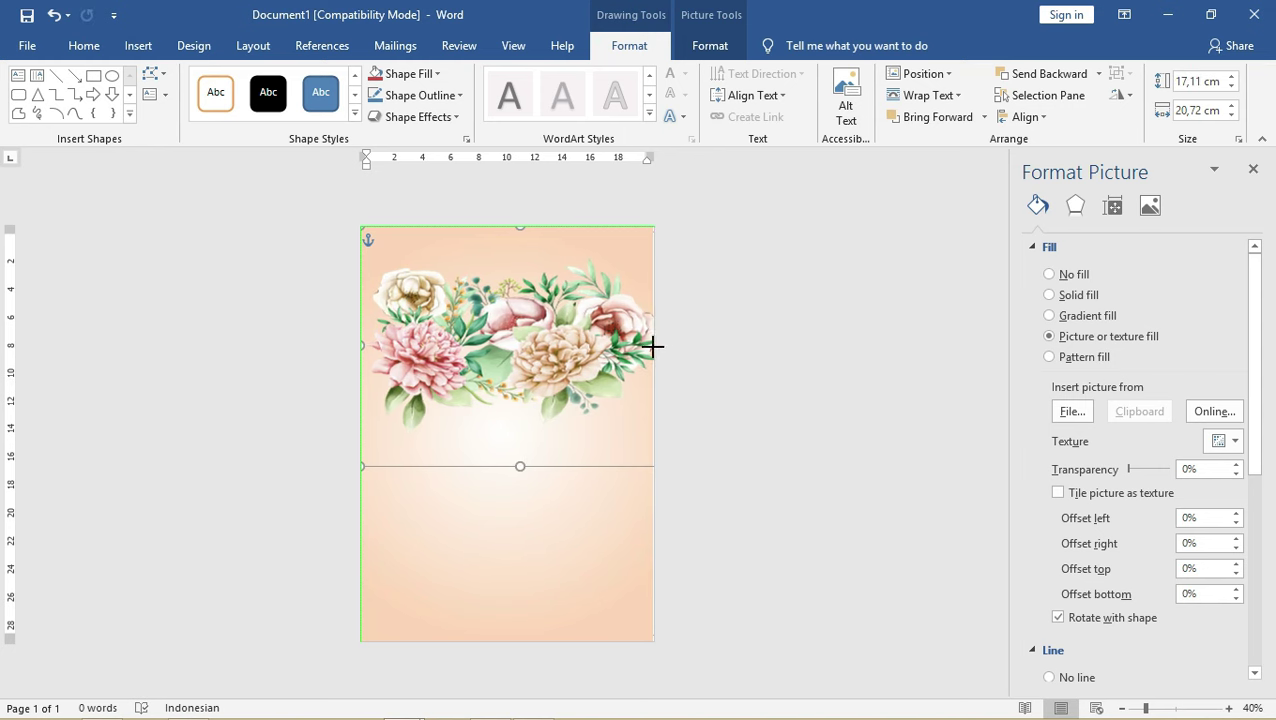
pyautogui.moveTo(508, 466); pyautogui.dragTo(509, 461)
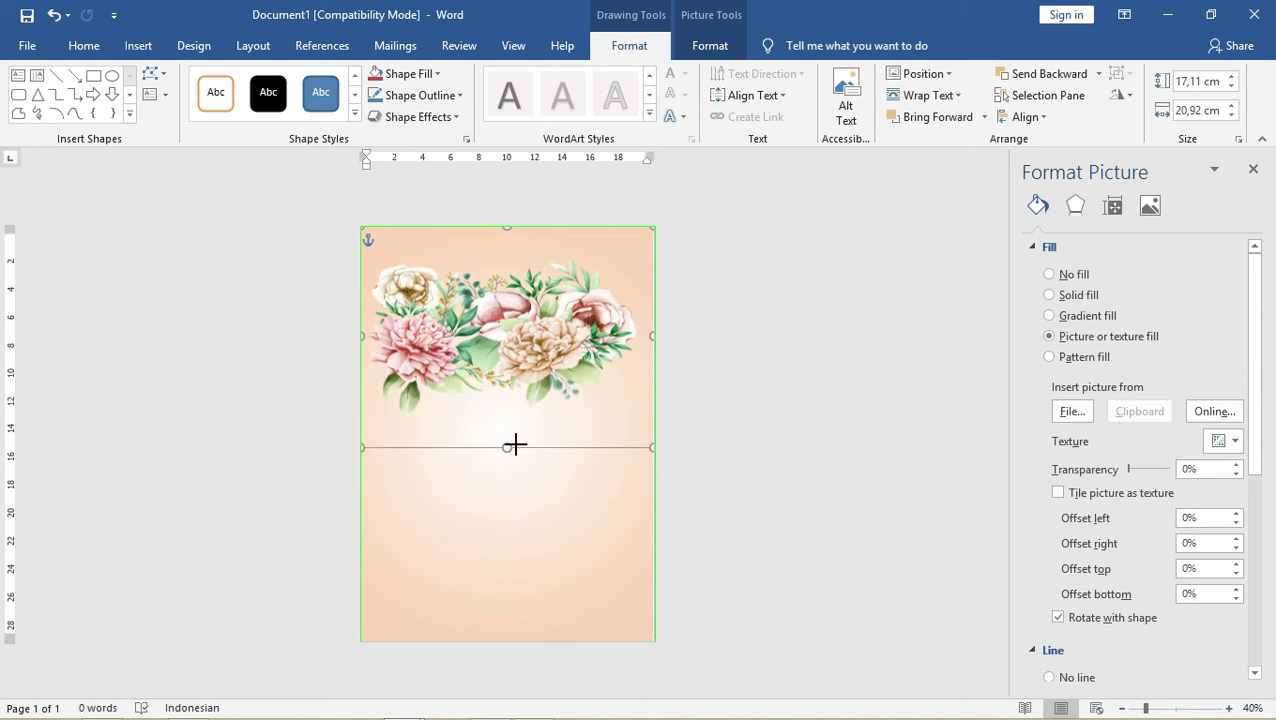
pyautogui.moveTo(509, 461); pyautogui.dragTo(508, 450)
pyautogui.click(805, 301)
pyautogui.click(640, 240)
pyautogui.click(447, 94)
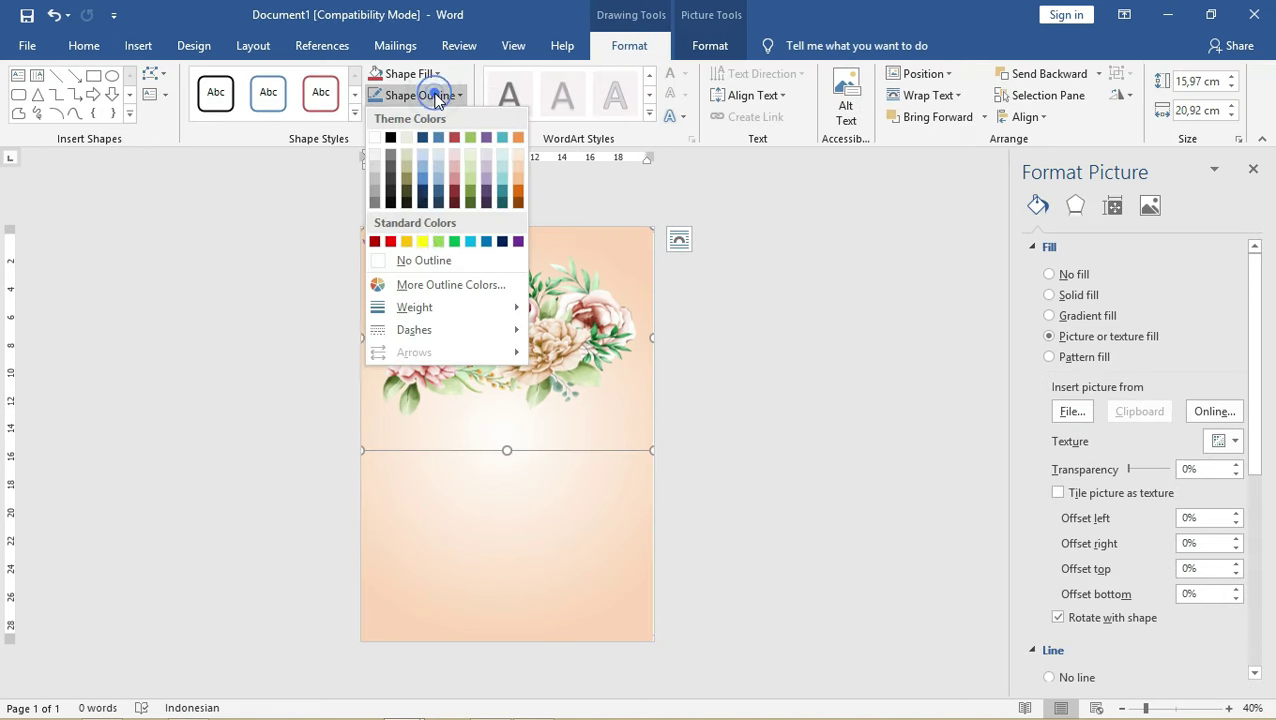
pyautogui.click(436, 259)
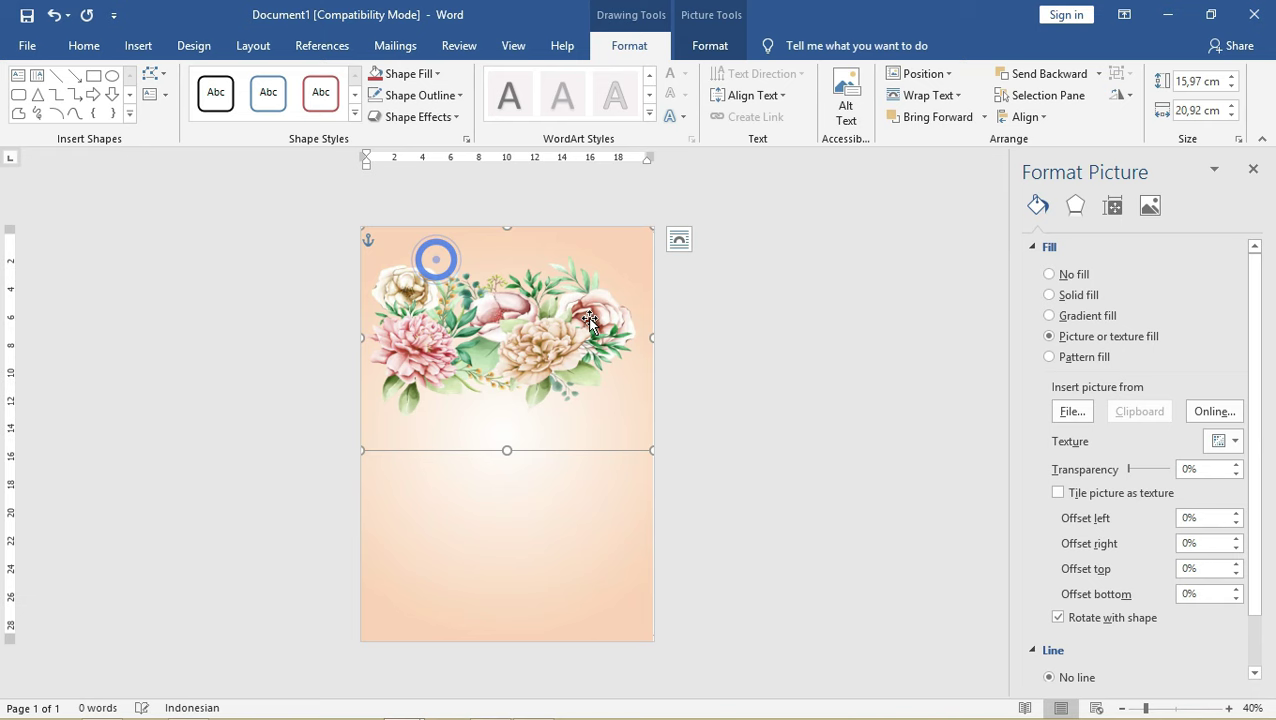
# - Rotate the flower picture 180° so it hangs upside down
pyautogui.click(812, 305)
pyautogui.moveTo(540, 341); pyautogui.dragTo(544, 259)
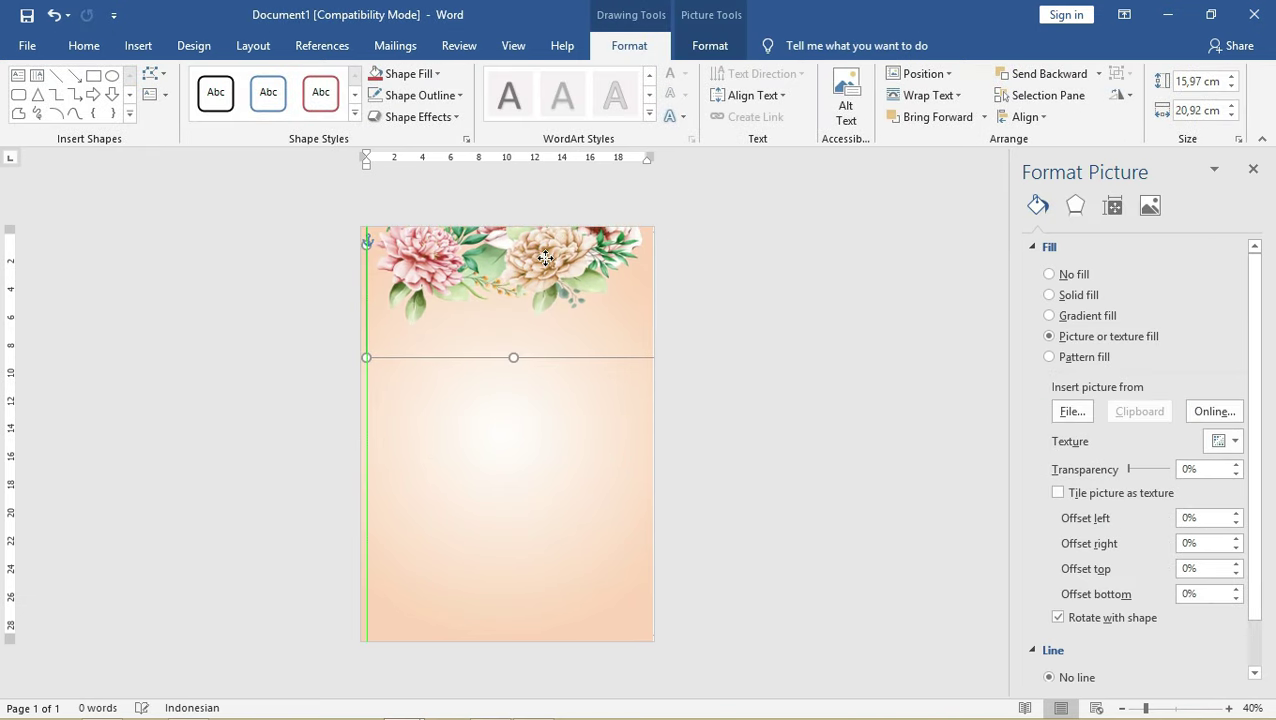
pyautogui.moveTo(544, 259); pyautogui.dragTo(502, 421)
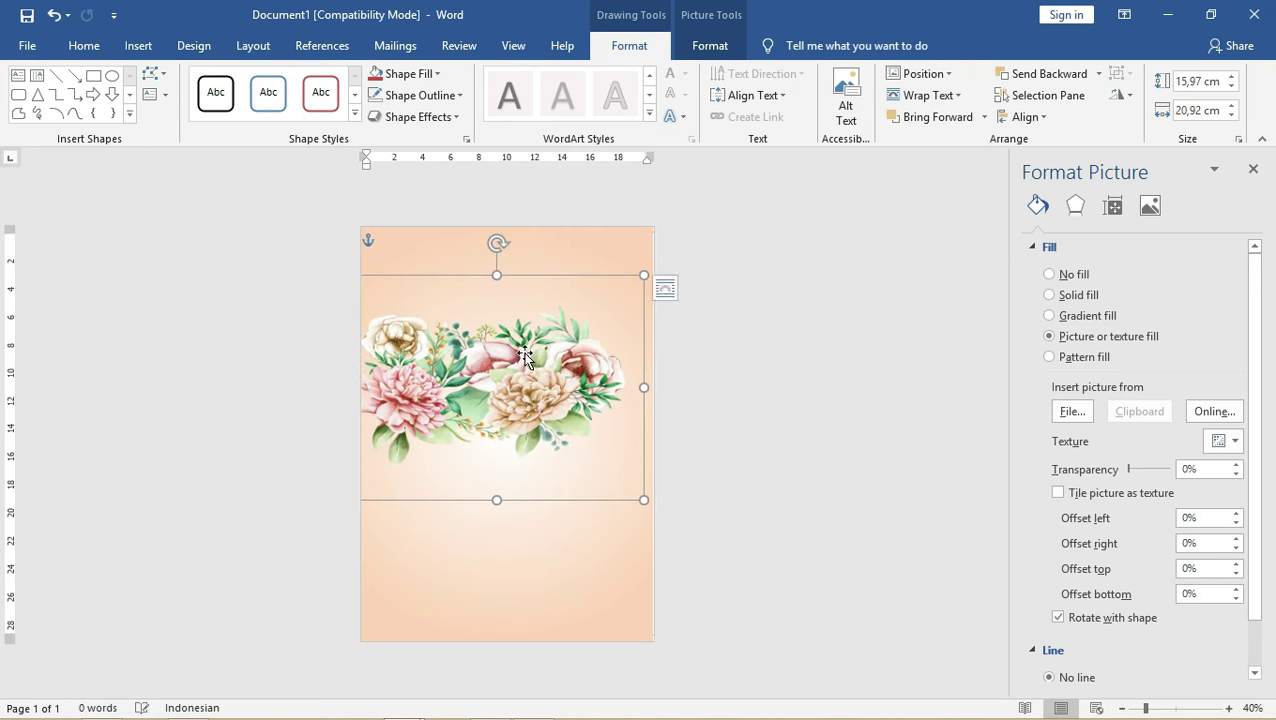
pyautogui.moveTo(497, 245); pyautogui.dragTo(492, 480)
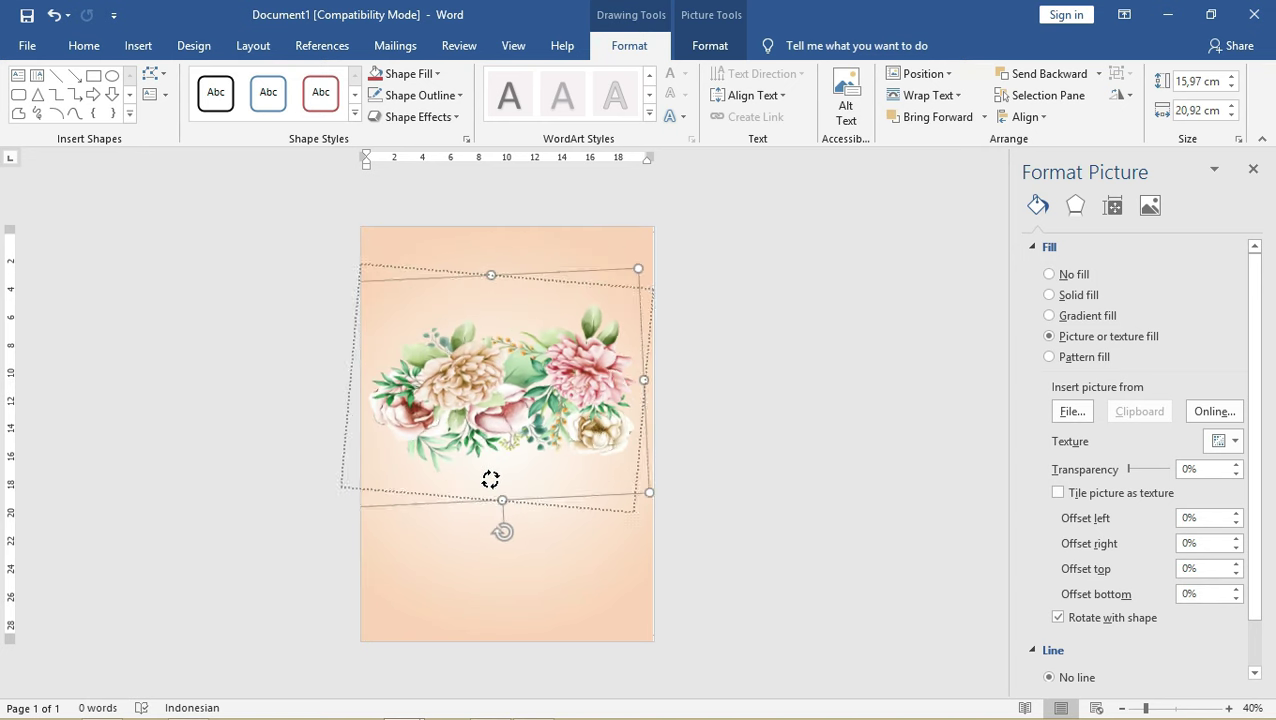
# - Enlarge the flower picture to 19.18 × 25.13 cm along the page's top edge
pyautogui.click(746, 336)
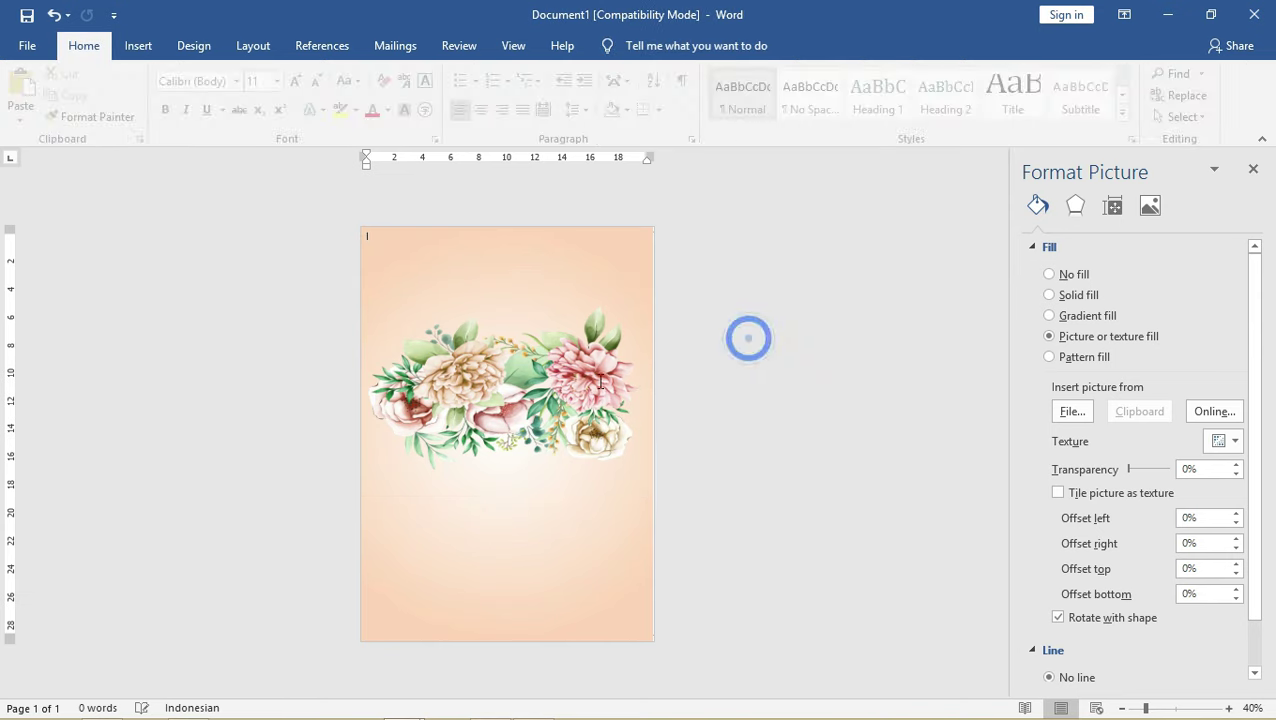
pyautogui.click(563, 315)
pyautogui.moveTo(563, 315); pyautogui.dragTo(558, 256)
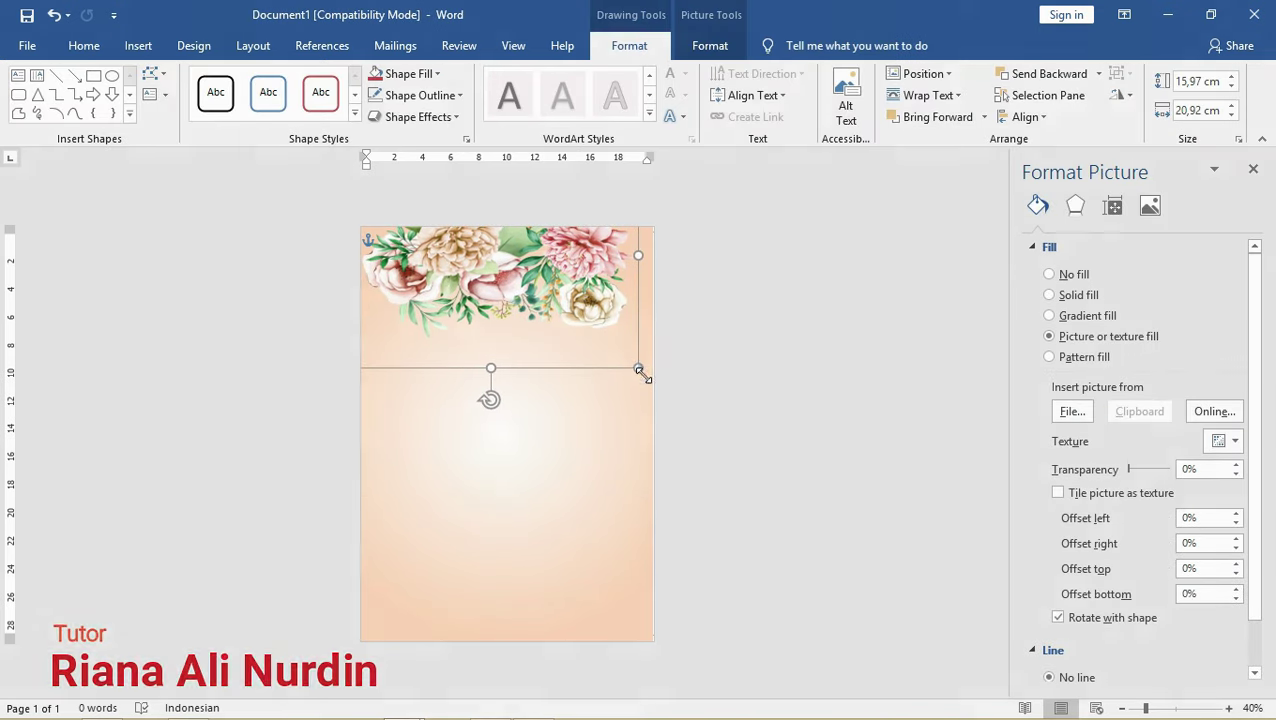
pyautogui.moveTo(630, 368); pyautogui.dragTo(678, 413)
pyautogui.moveTo(568, 328); pyautogui.dragTo(546, 290)
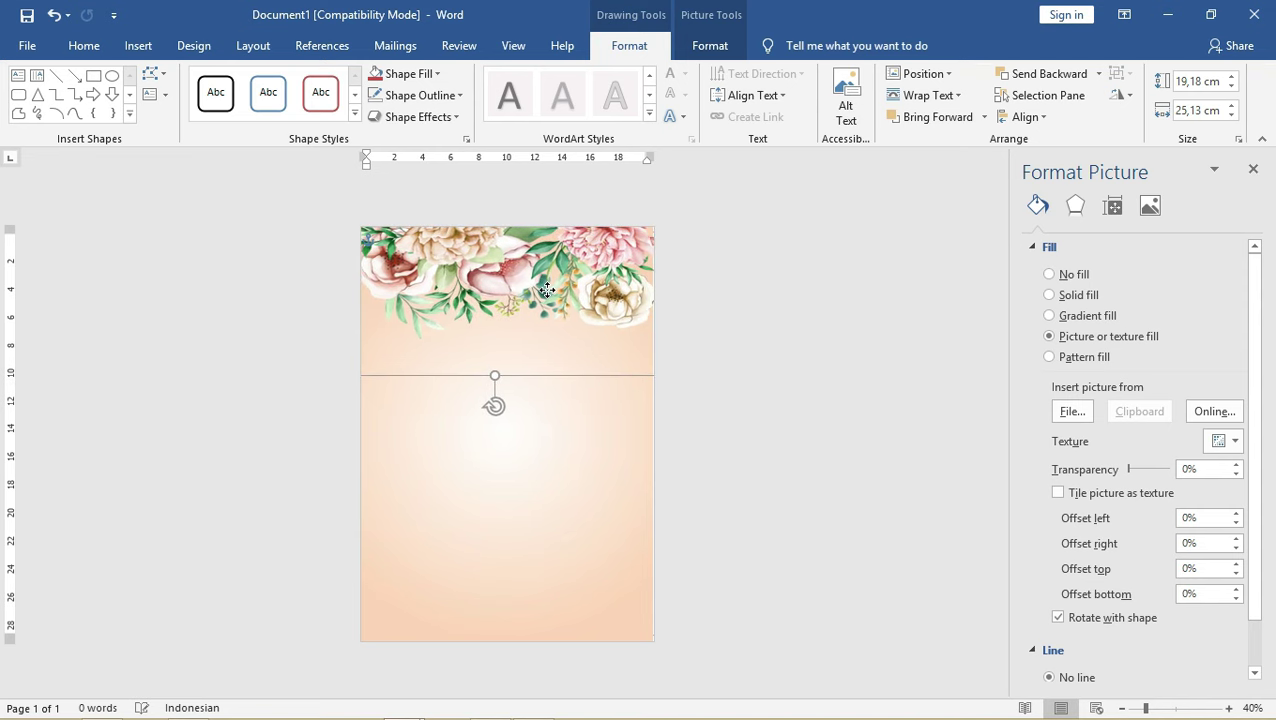
pyautogui.moveTo(546, 290); pyautogui.dragTo(547, 298)
# - Place a copy of the flower picture lower on the page
pyautogui.click(725, 248)
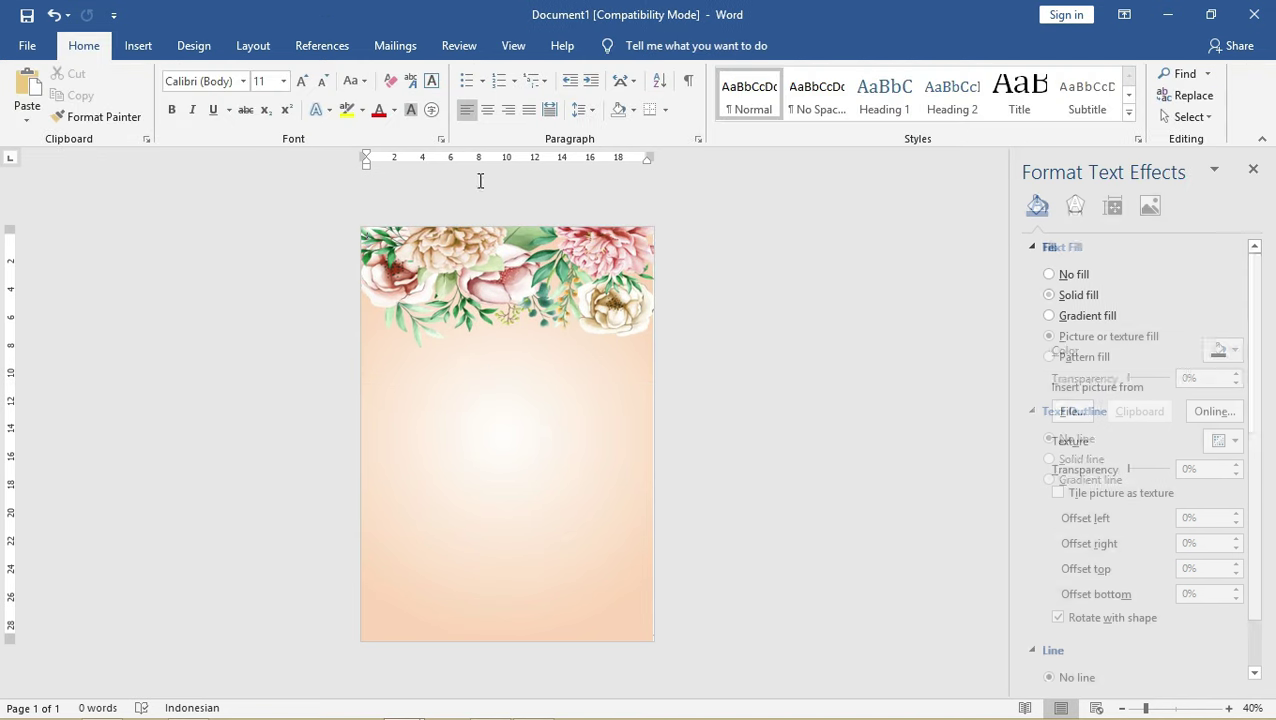
pyautogui.click(437, 252)
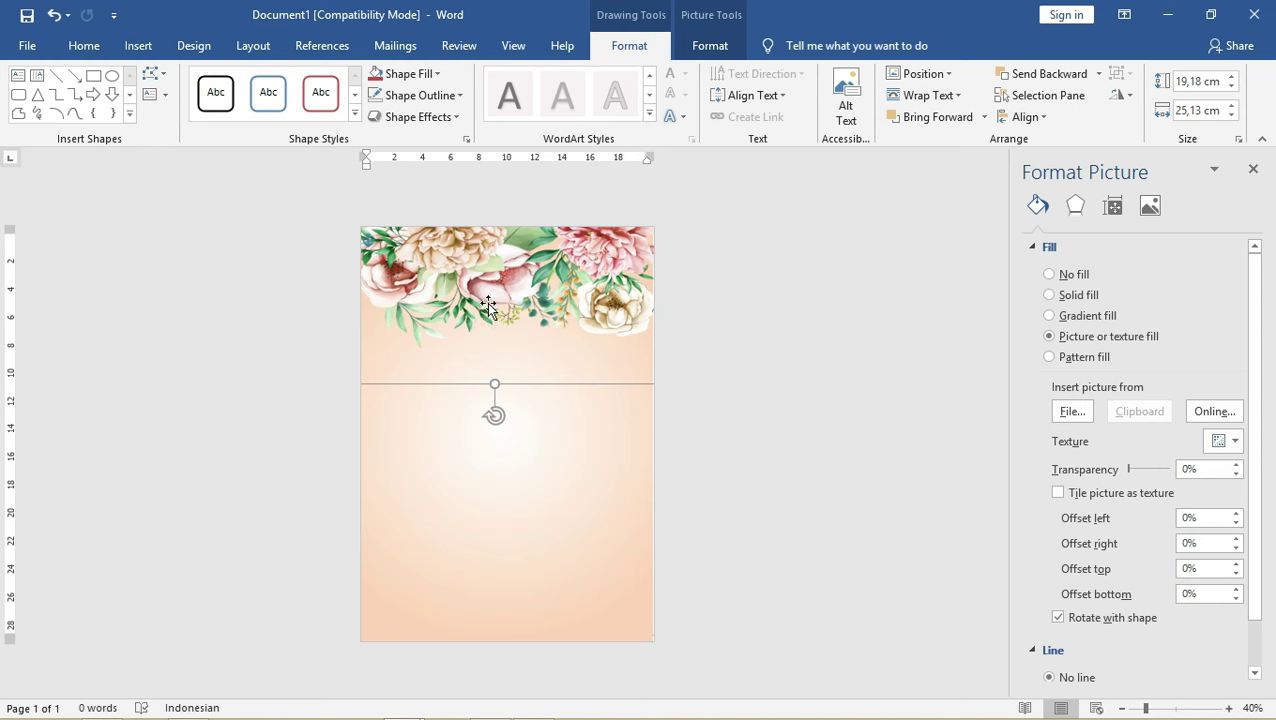
pyautogui.moveTo(486, 303); pyautogui.dragTo(492, 453)
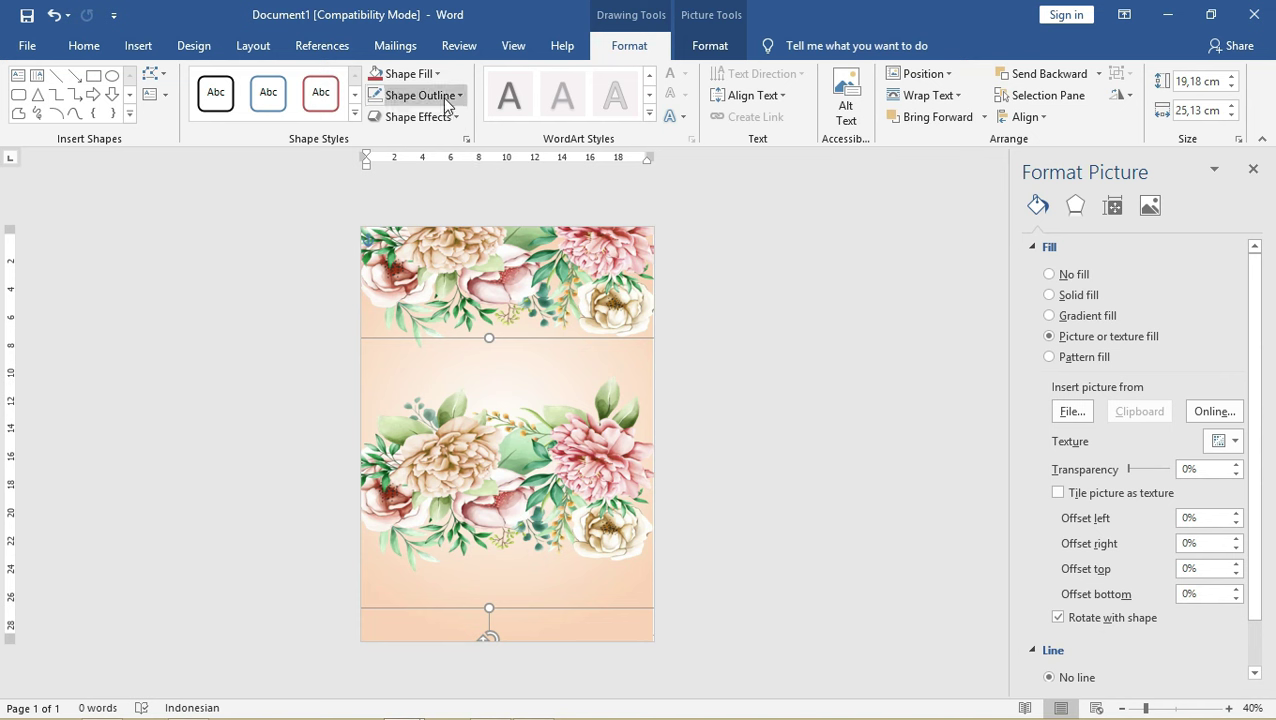
# - Fill the blue shape with the peony image oranamen bunga-06.png
pyautogui.click(420, 74)
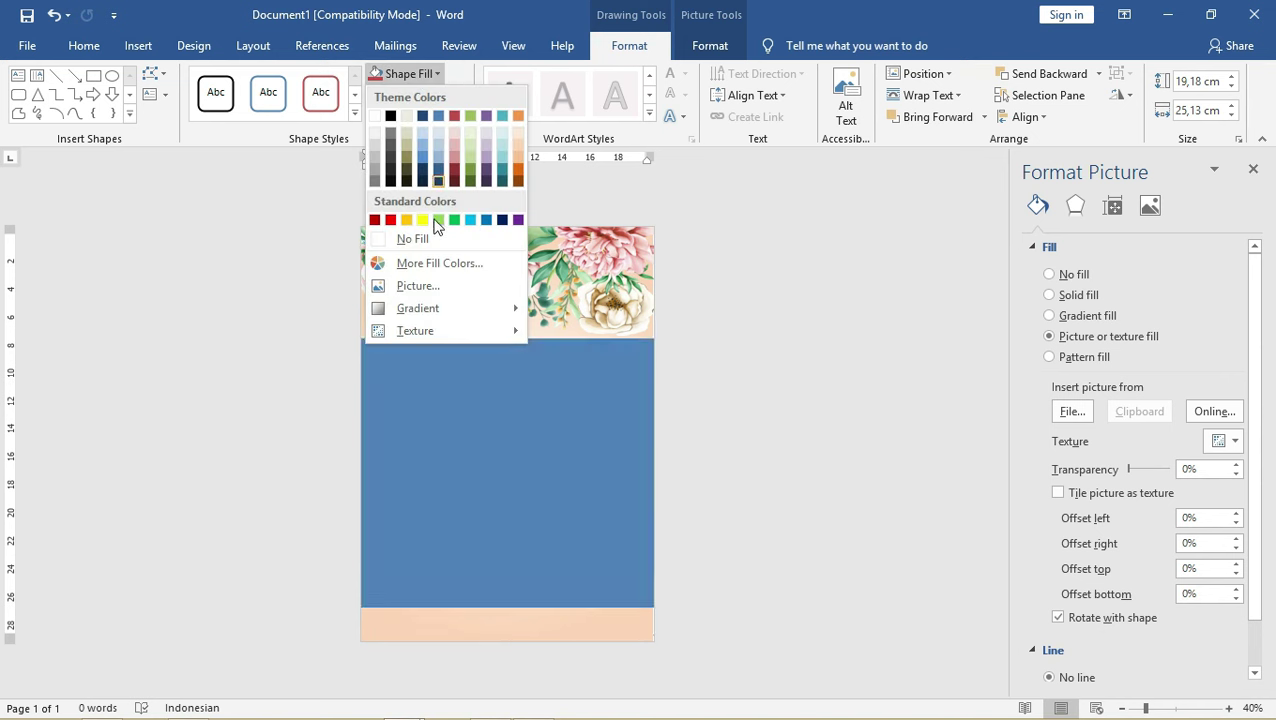
pyautogui.click(436, 290)
pyautogui.click(440, 328)
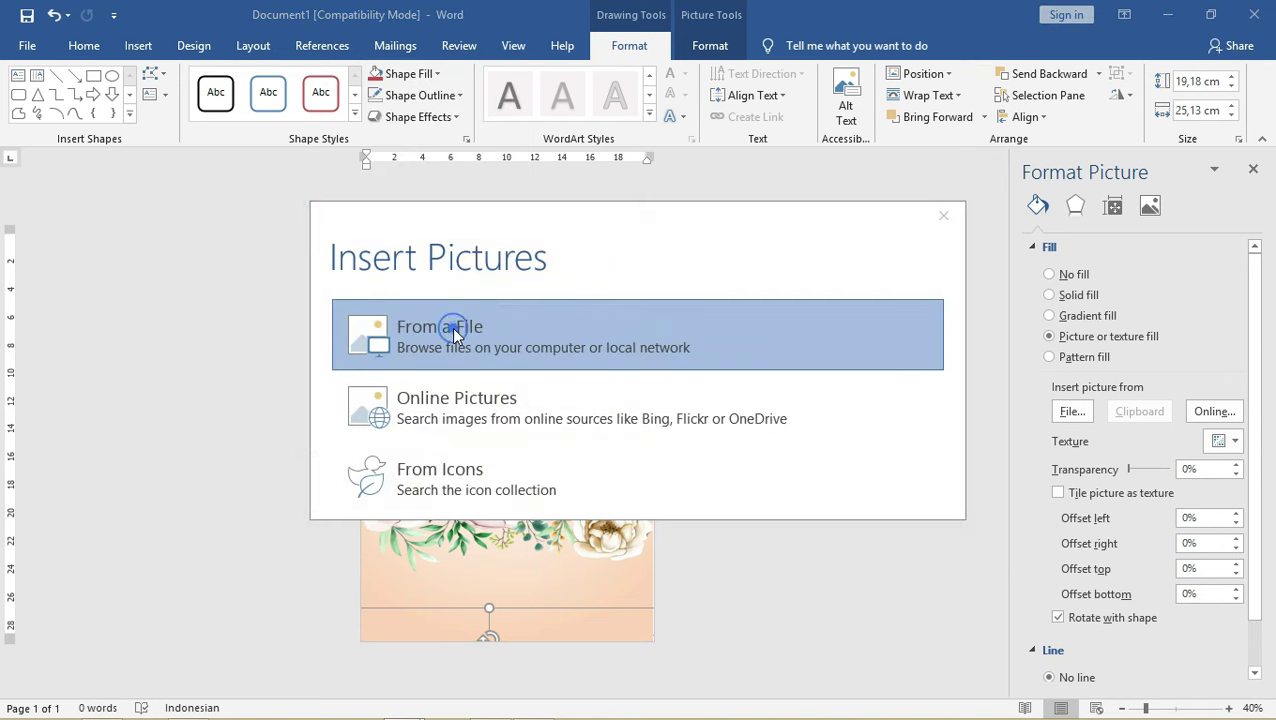
pyautogui.moveTo(521, 28); pyautogui.dragTo(676, 93)
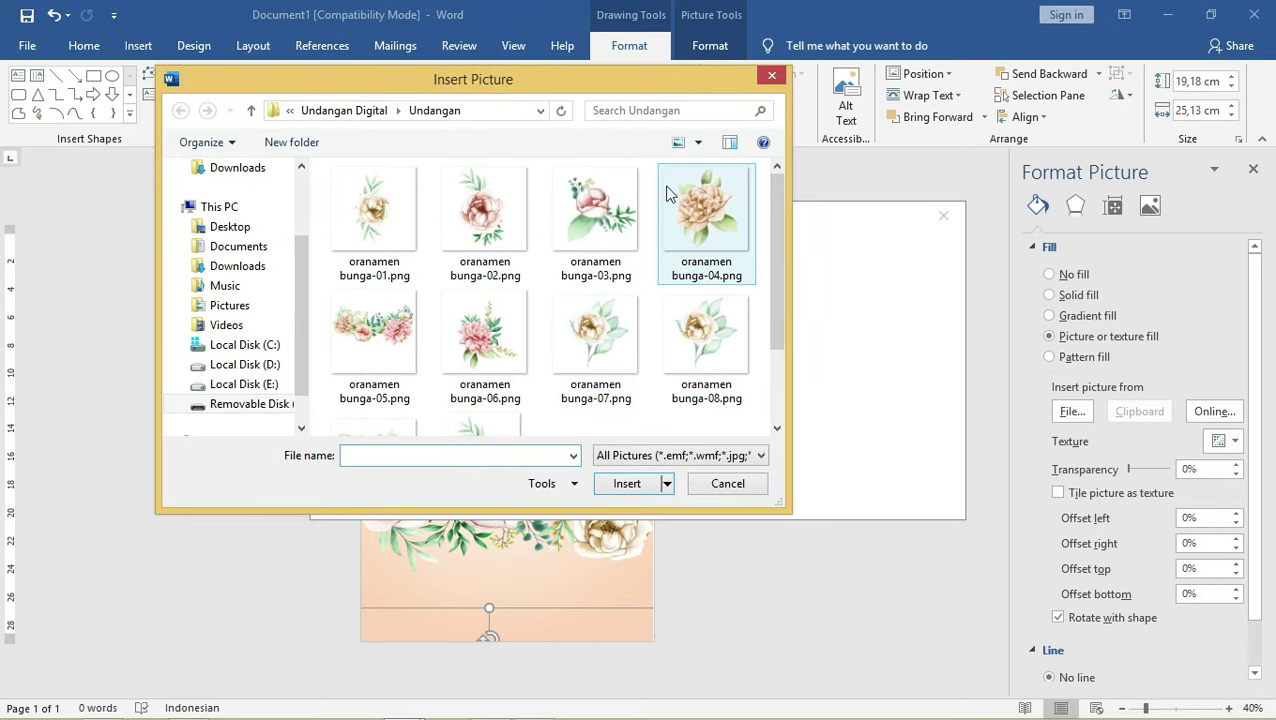
pyautogui.click(500, 340)
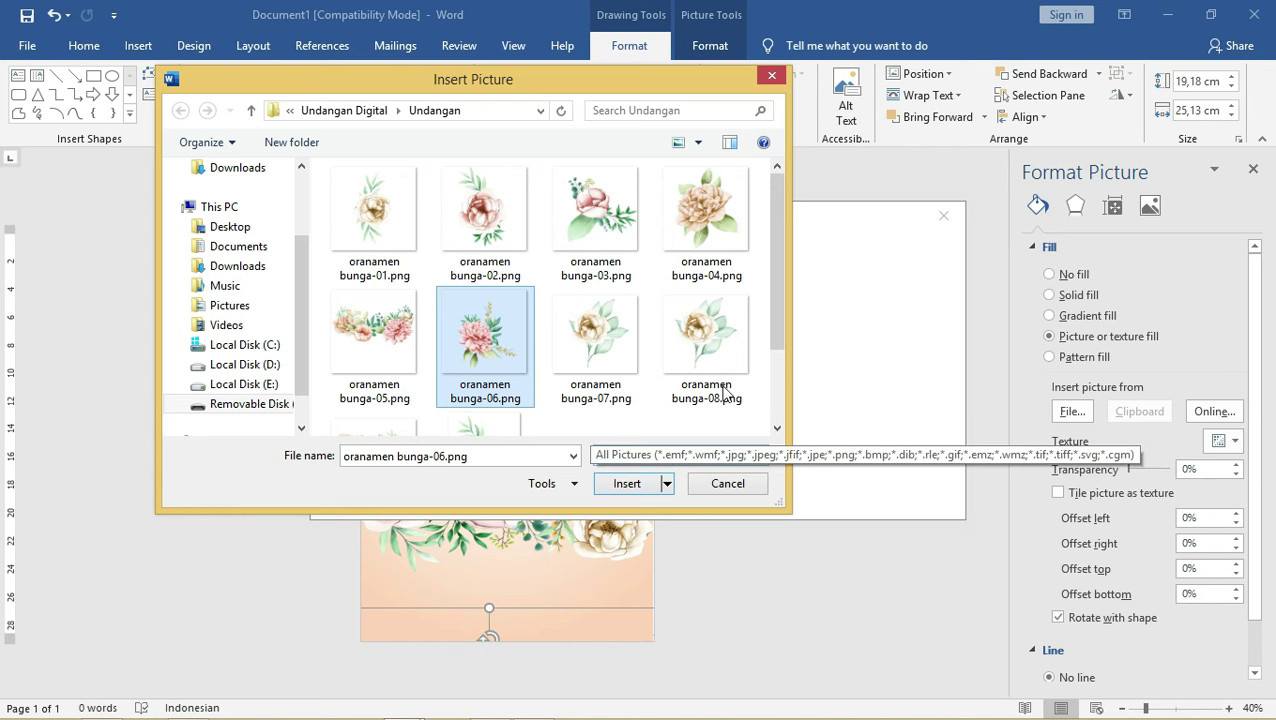
pyautogui.moveTo(780, 318); pyautogui.dragTo(780, 322)
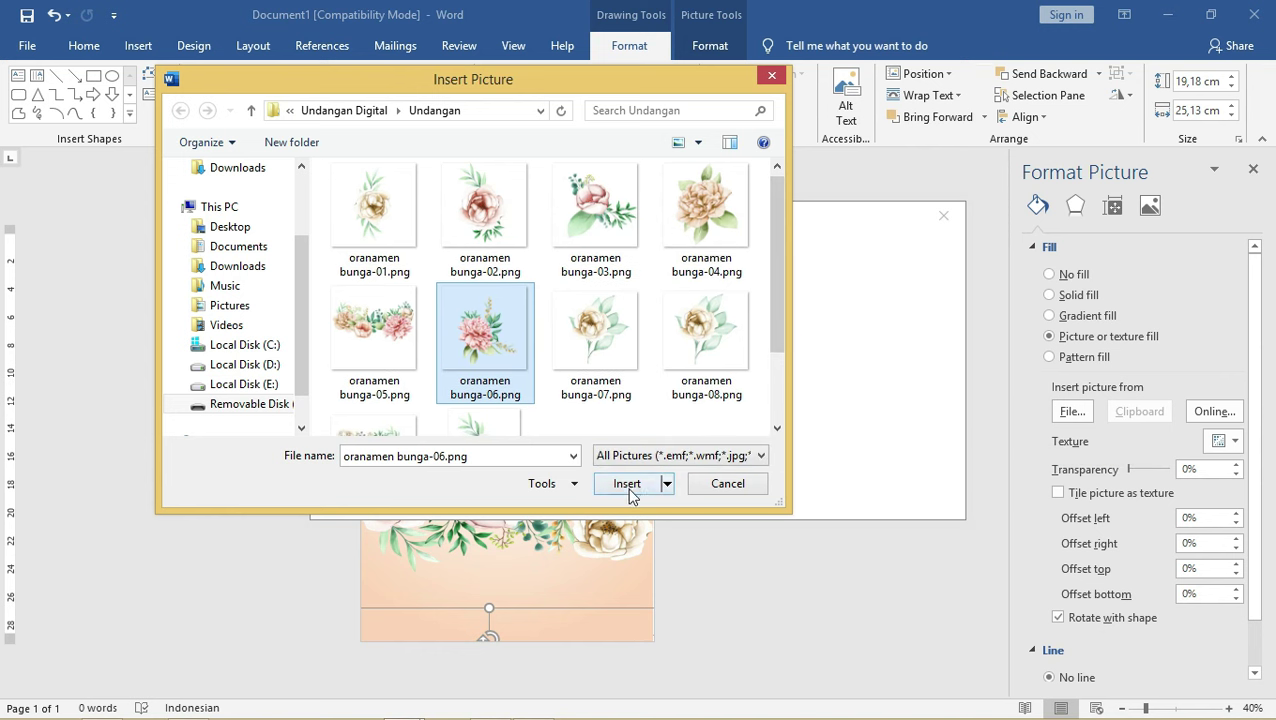
pyautogui.click(628, 485)
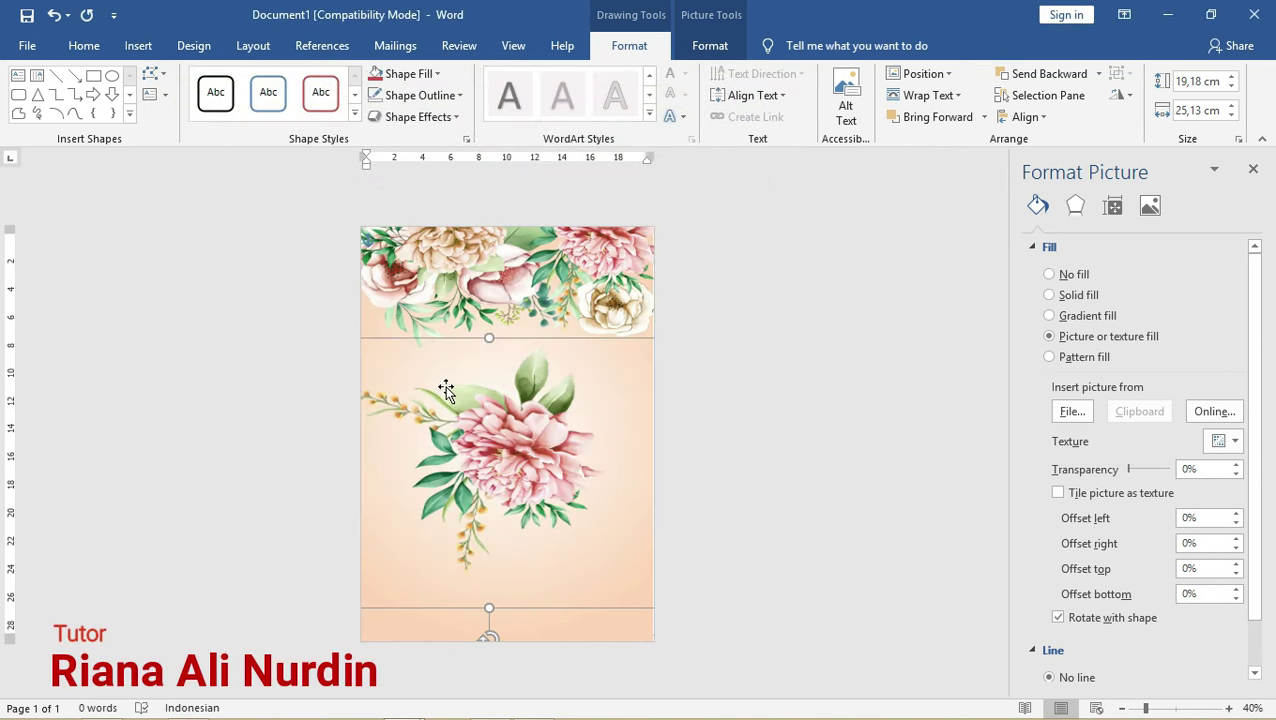
# - Shrink the peony bouquet to about 10.56 × 11.41 cm and place it top-right
pyautogui.moveTo(510, 433); pyautogui.dragTo(428, 400)
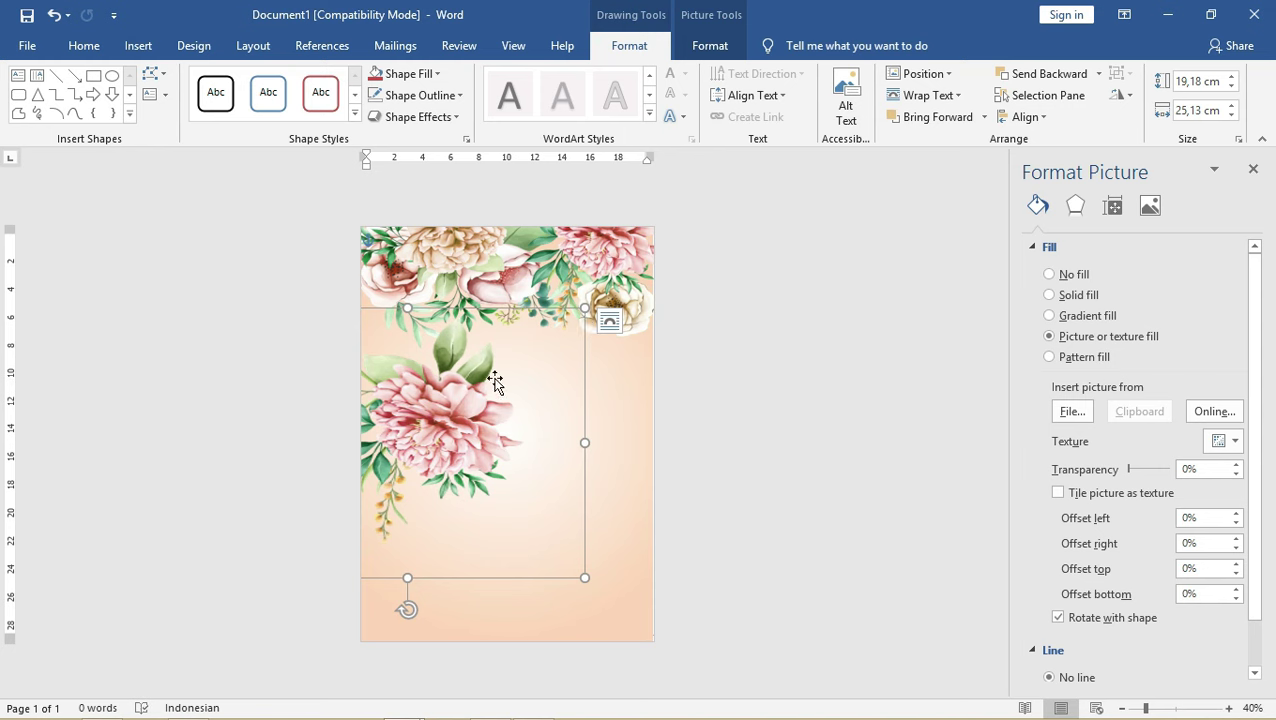
pyautogui.moveTo(585, 310); pyautogui.dragTo(446, 372)
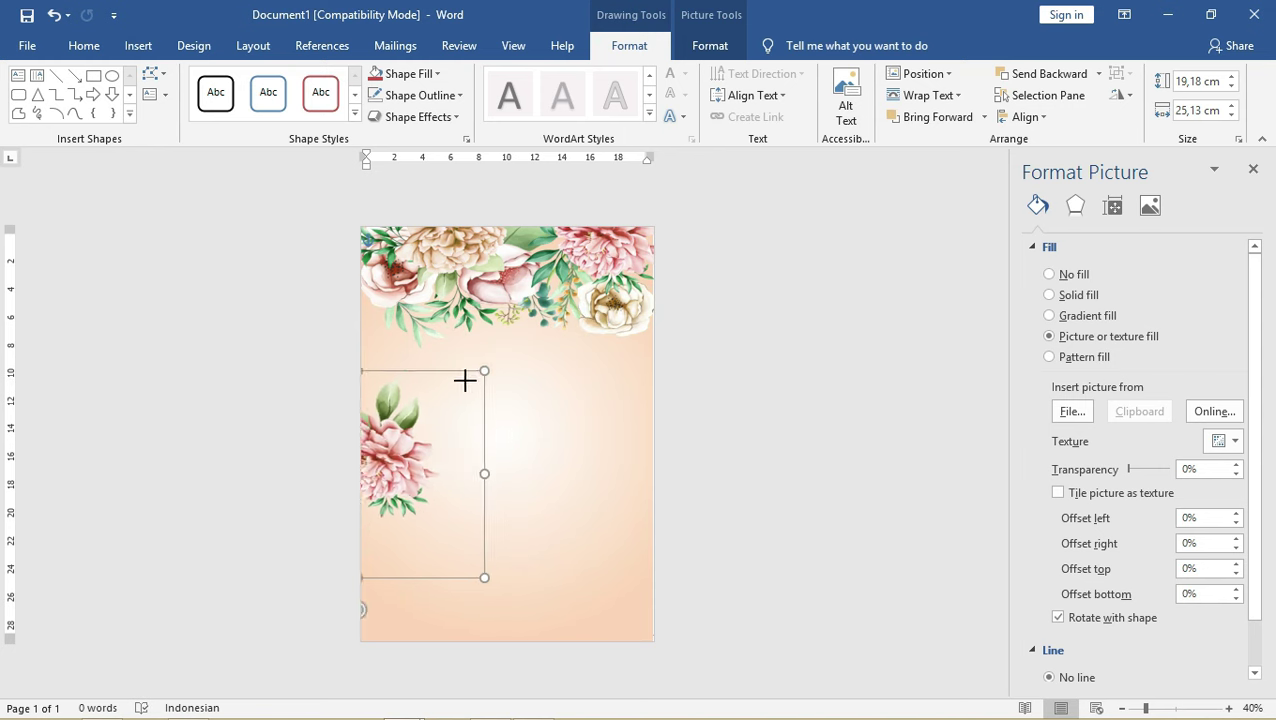
pyautogui.moveTo(406, 437); pyautogui.dragTo(562, 435)
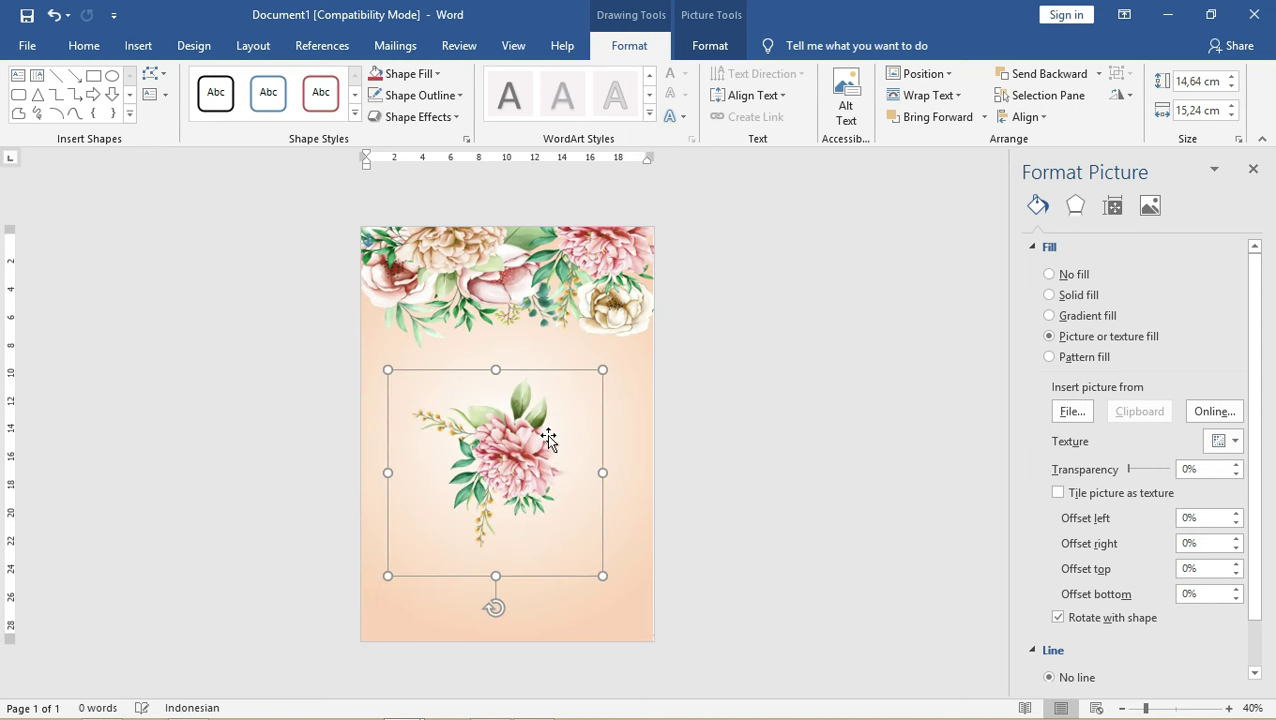
pyautogui.moveTo(497, 577); pyautogui.dragTo(496, 568)
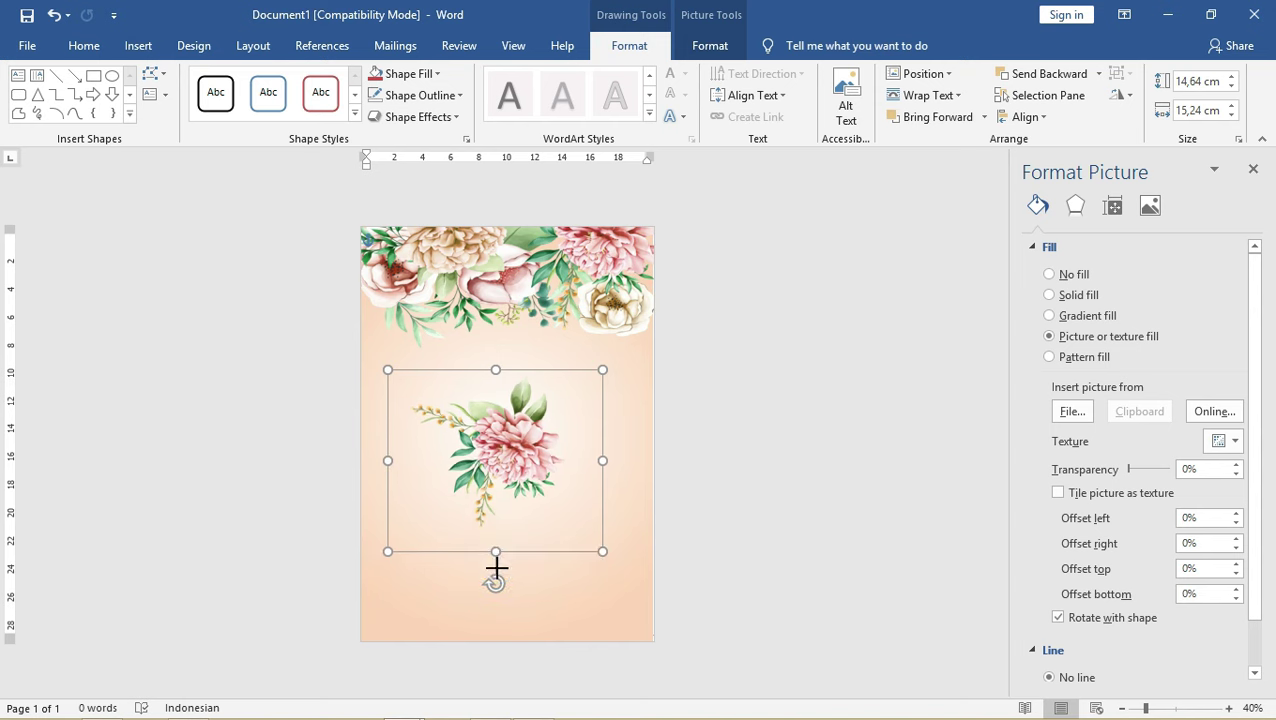
pyautogui.moveTo(388, 568); pyautogui.dragTo(441, 518)
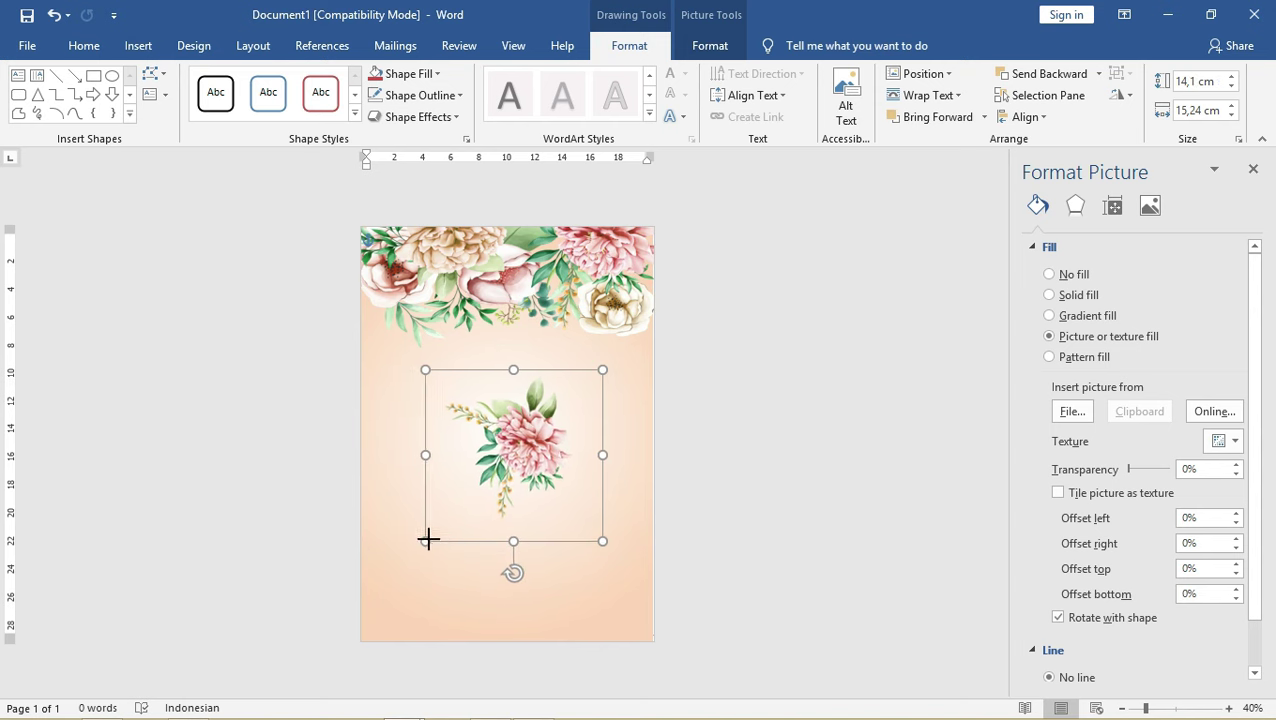
pyautogui.moveTo(522, 461); pyautogui.dragTo(605, 339)
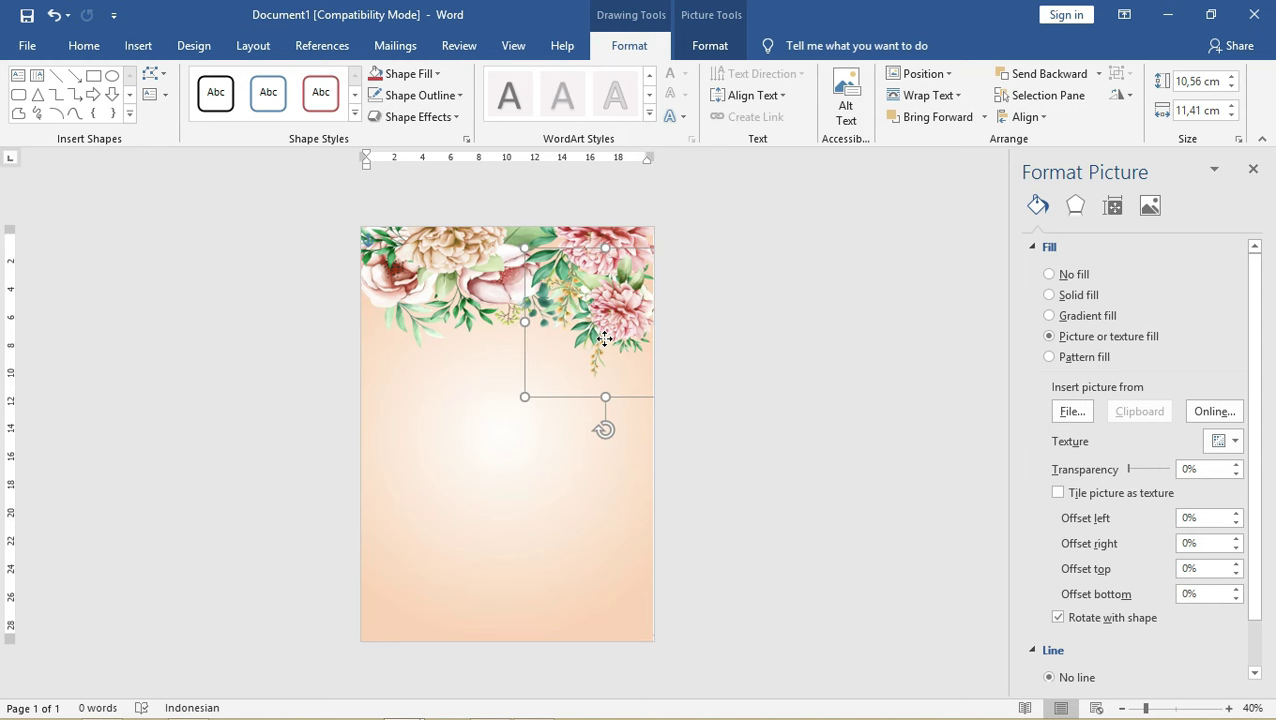
pyautogui.hotkey('ctrl', 'z')
pyautogui.hotkey('ctrl', 'z')
pyautogui.hotkey('ctrl', 'z')
pyautogui.hotkey('ctrl', 'z')
pyautogui.hotkey('ctrl', 'z')
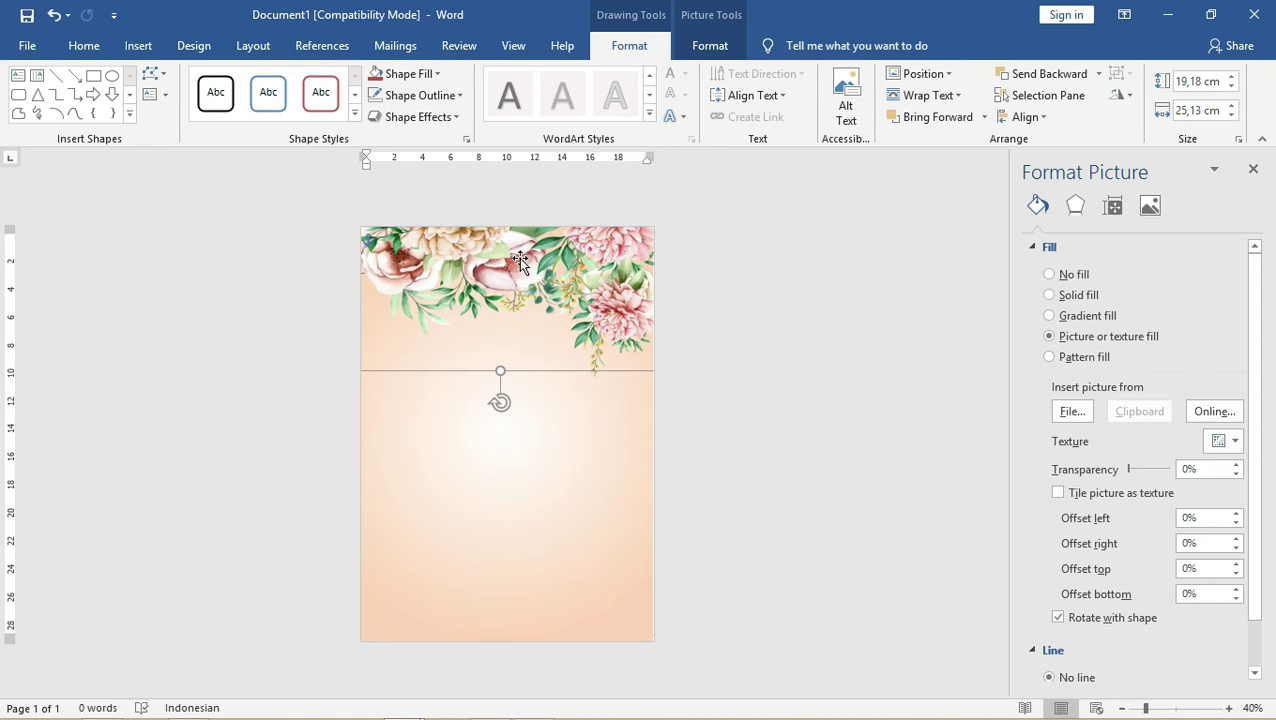
pyautogui.hotkey('ctrl', 'z')
pyautogui.hotkey('ctrl', 'z')
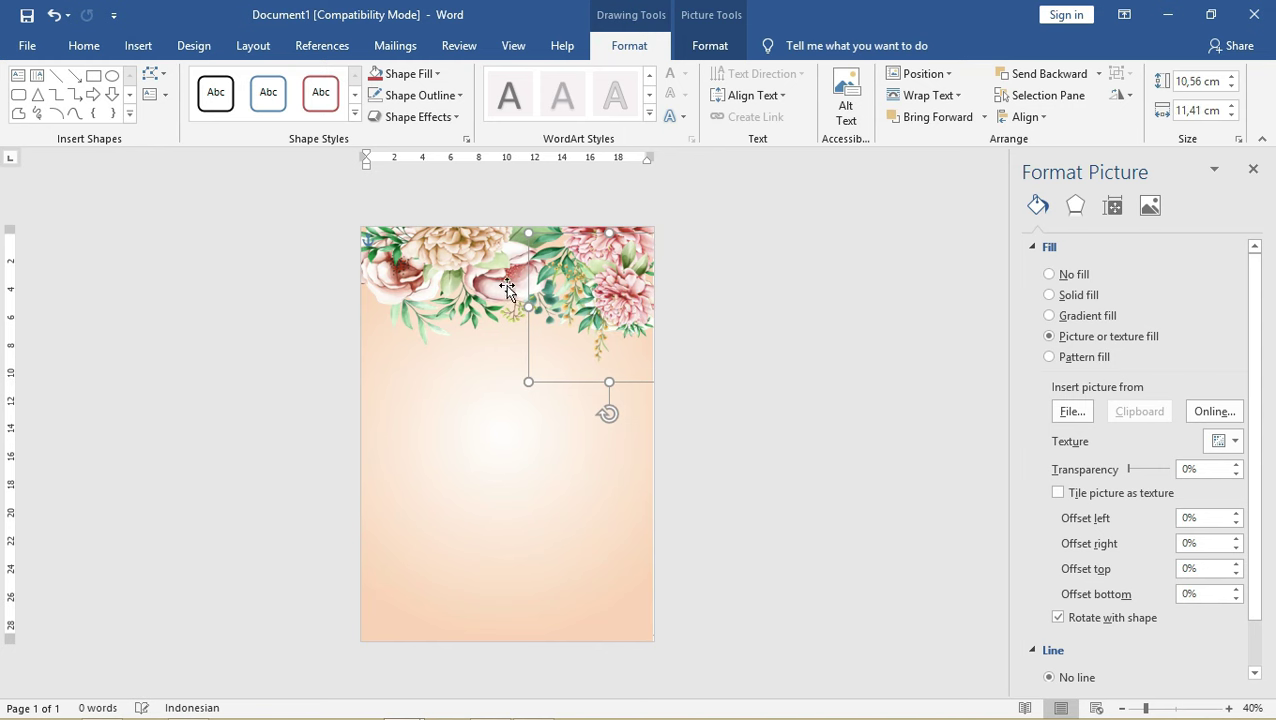
# - Place a copy of the peony bouquet over the top-left flowers
pyautogui.keyDown('shift'); pyautogui.click(488, 270); pyautogui.keyUp('shift')
pyautogui.moveTo(488, 284); pyautogui.dragTo(487, 269)
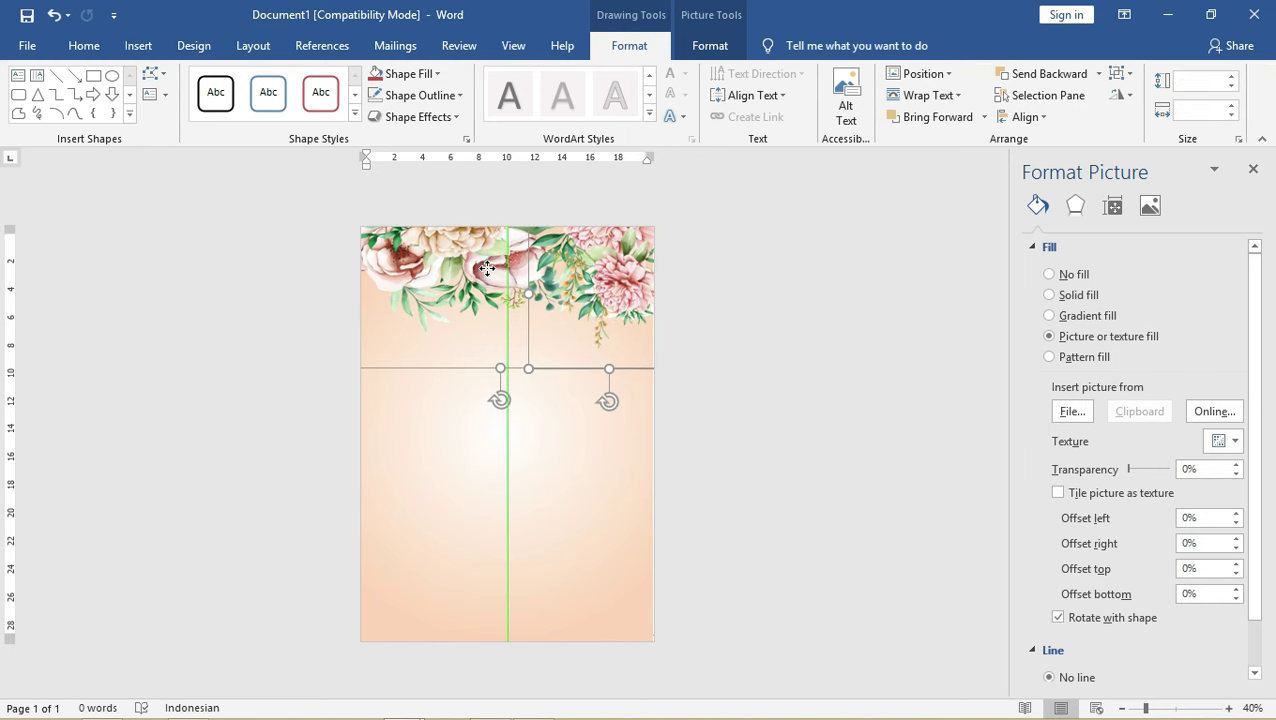
pyautogui.click(718, 276)
pyautogui.click(612, 299)
pyautogui.moveTo(612, 299); pyautogui.dragTo(608, 298)
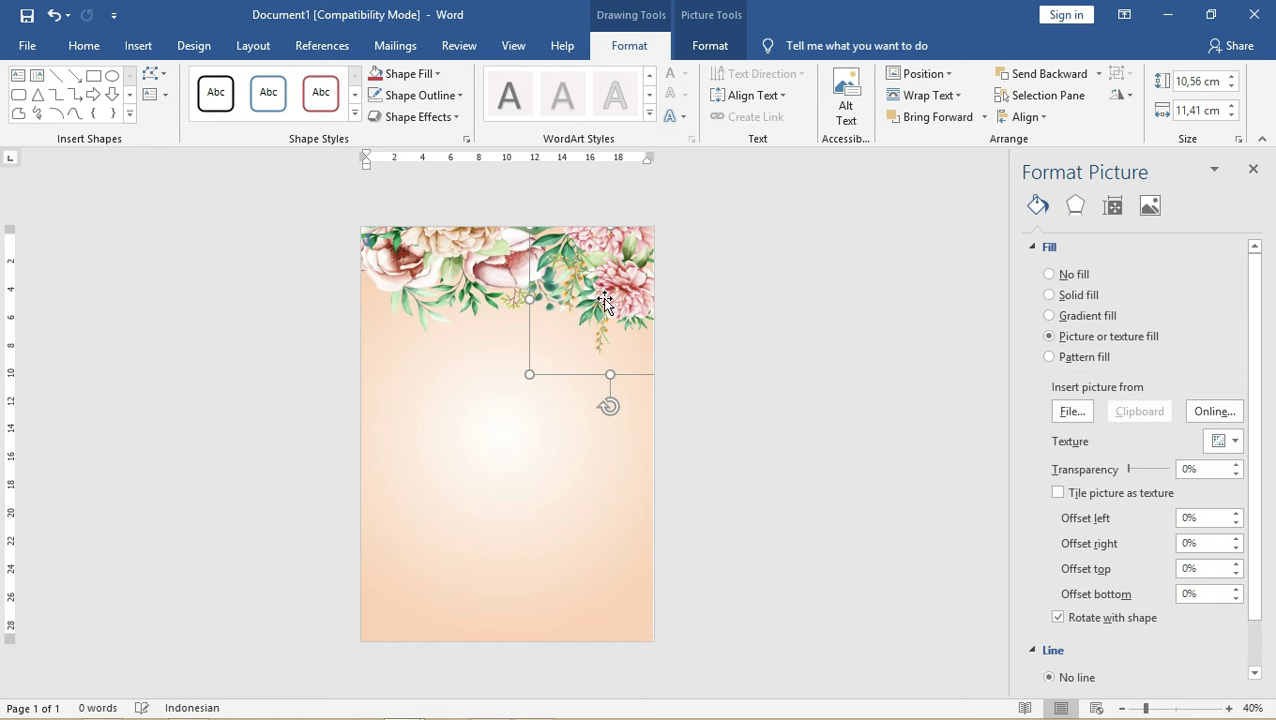
pyautogui.moveTo(628, 295); pyautogui.dragTo(456, 288)
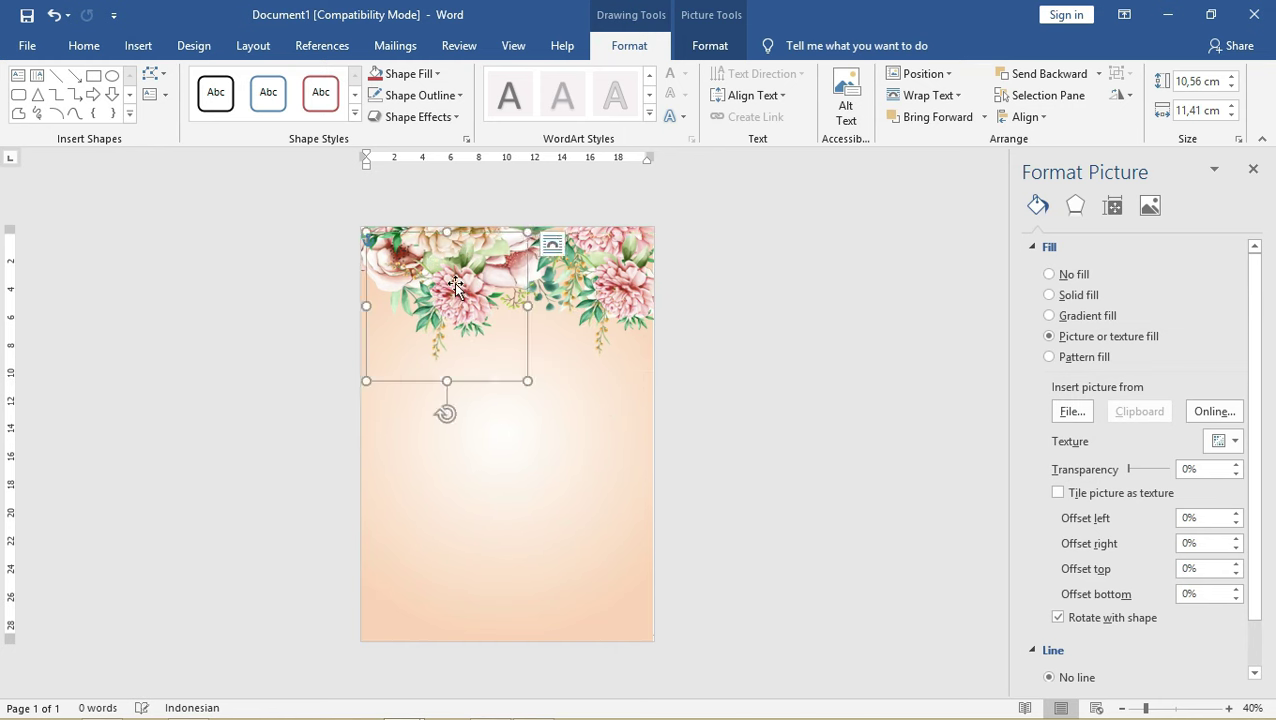
# - Flip the bouquet copy horizontally and shift it slightly left
pyautogui.moveTo(461, 413); pyautogui.dragTo(550, 304)
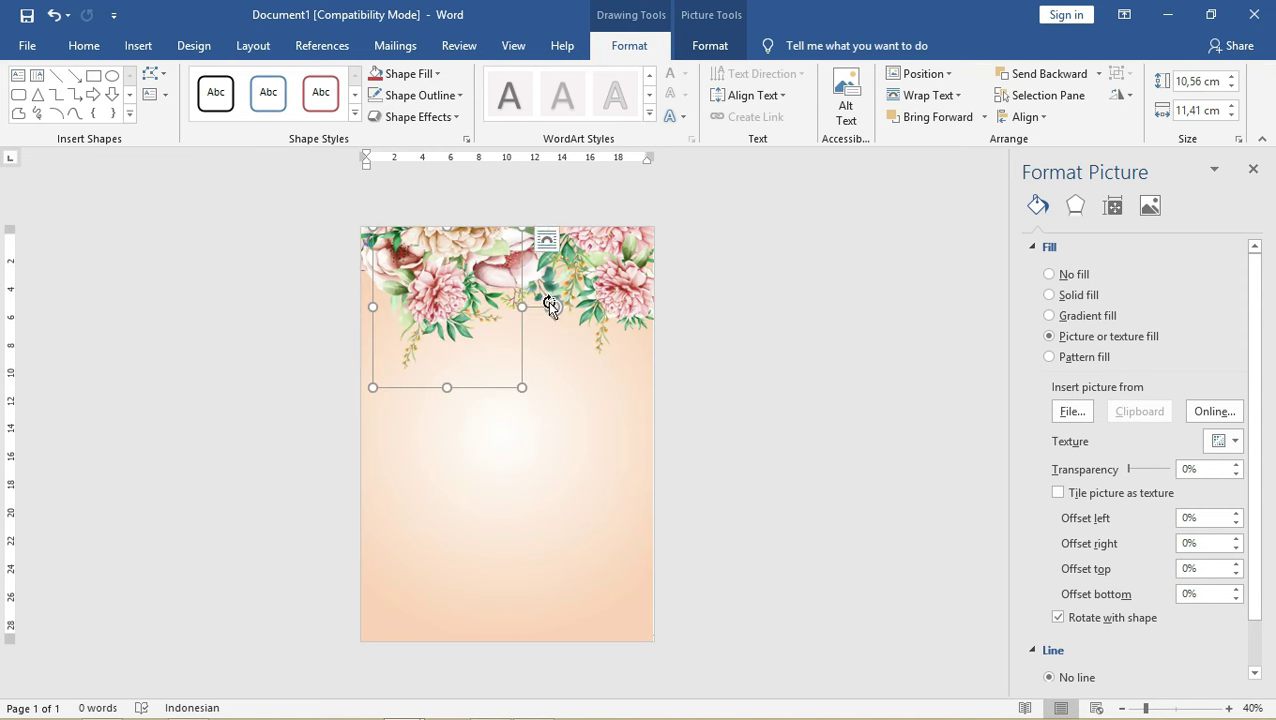
pyautogui.hotkey('ctrl', 'z')
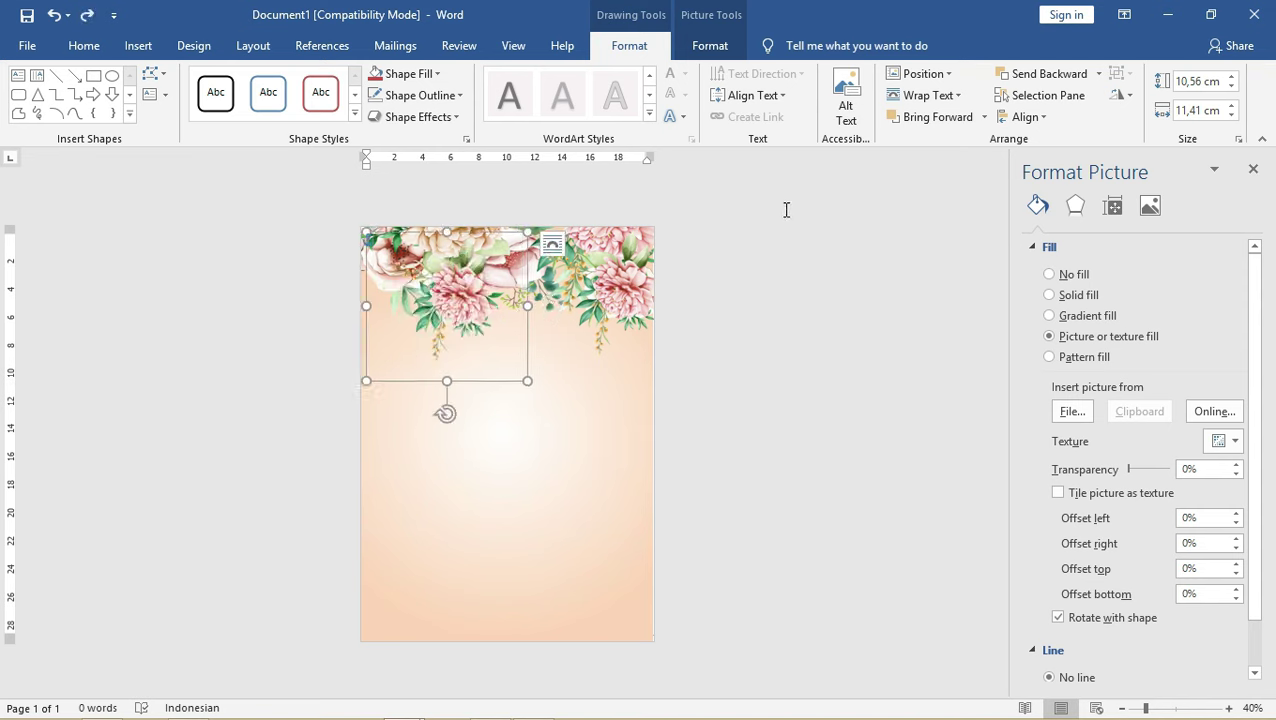
pyautogui.click(1120, 95)
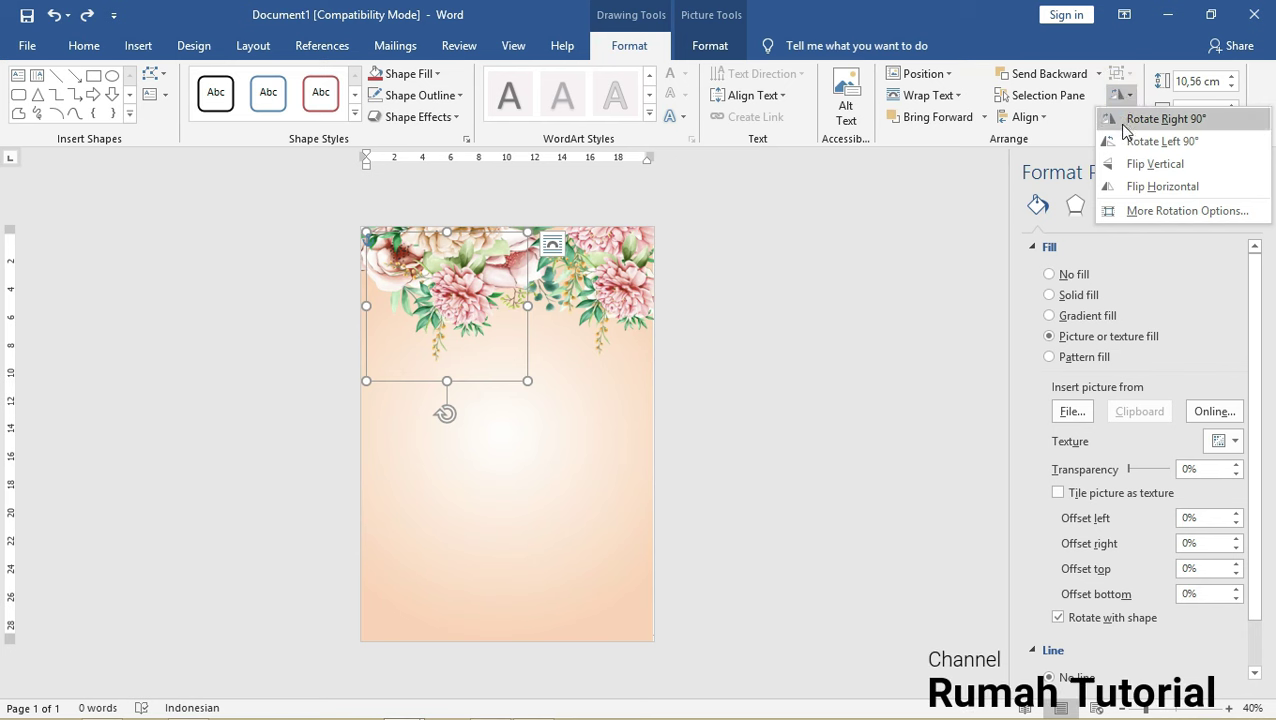
pyautogui.click(1135, 187)
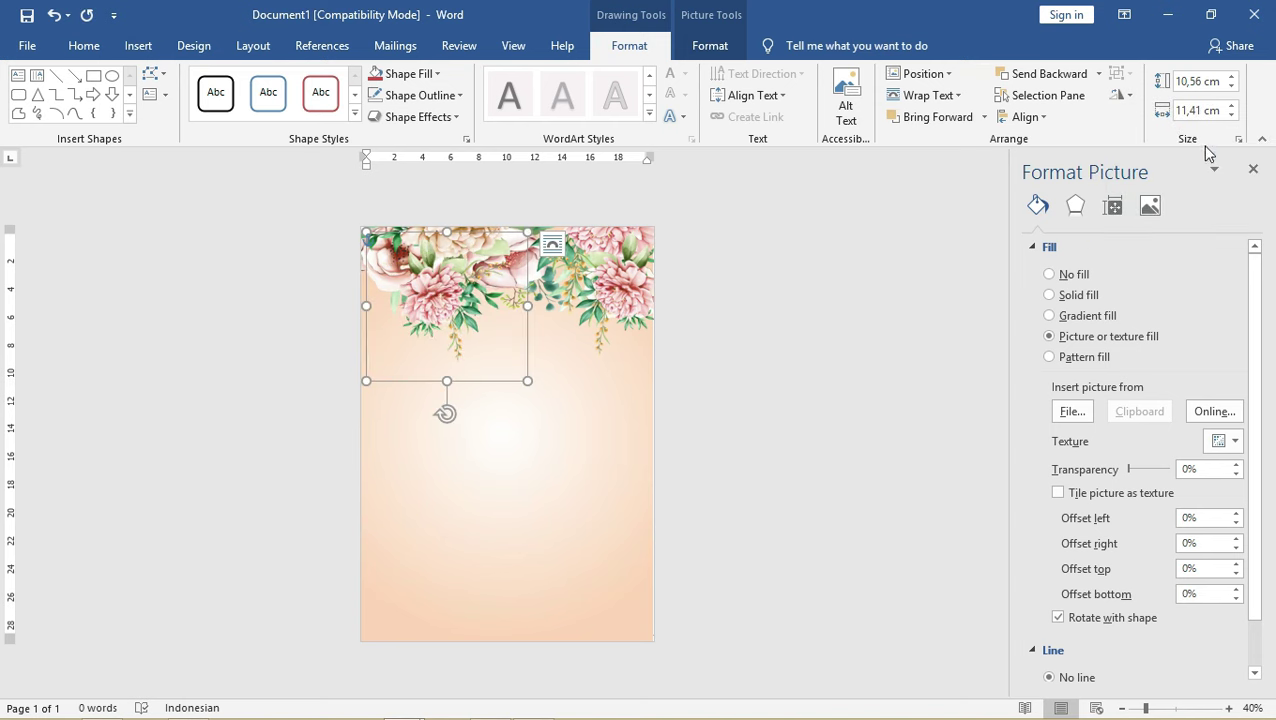
pyautogui.click(1122, 104)
pyautogui.click(780, 371)
pyautogui.moveTo(446, 305)
pyautogui.mouseDown()
pyautogui.moveTo(405, 310)
pyautogui.moveTo(418, 316)
pyautogui.mouseUp()
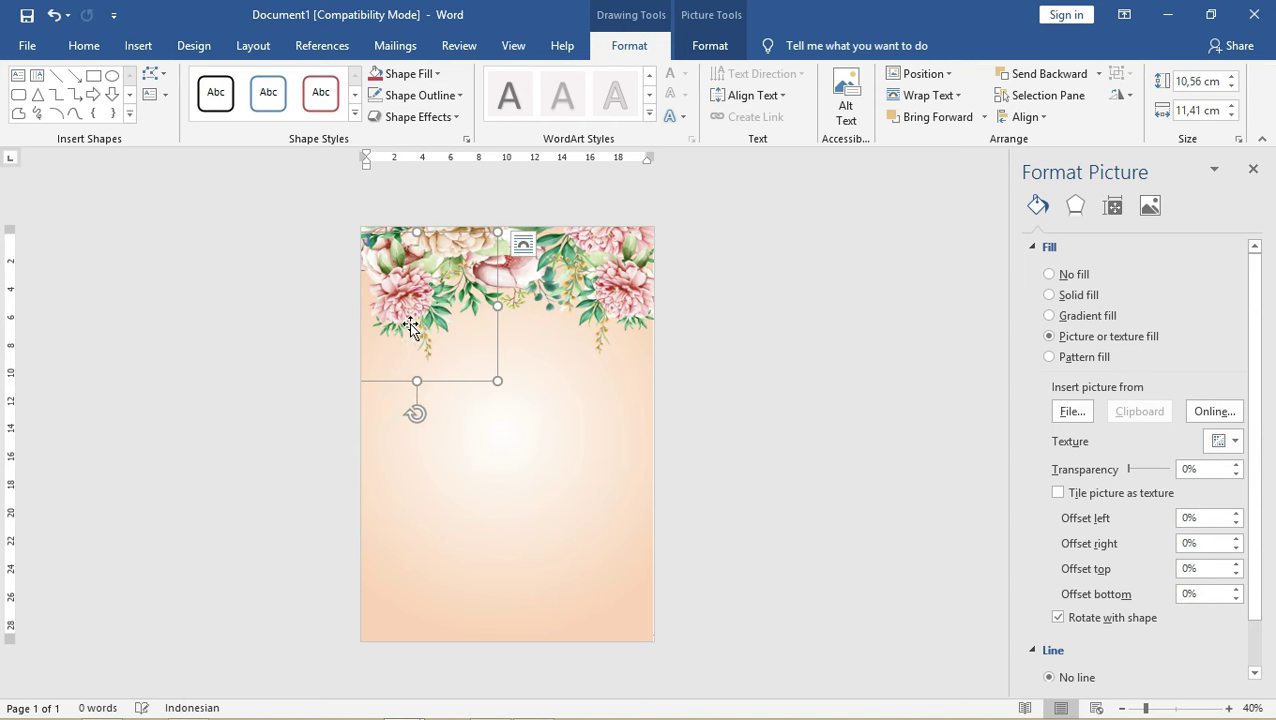
pyautogui.click(421, 73)
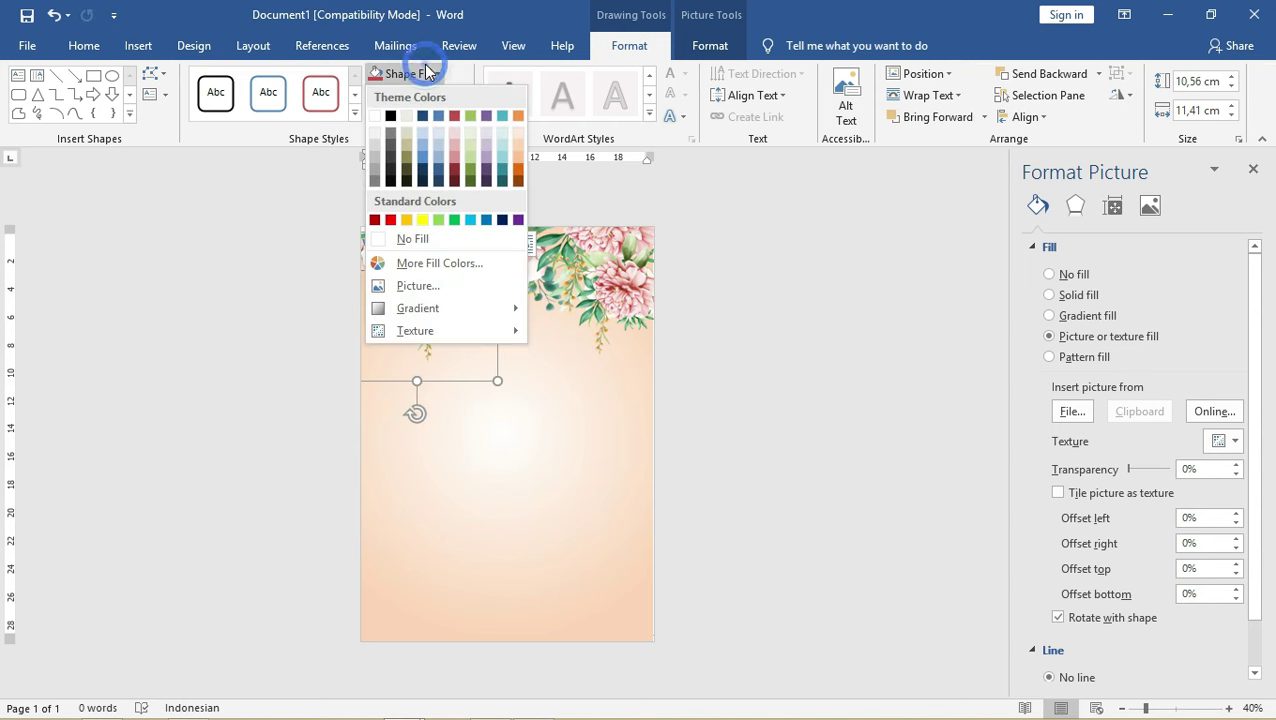
# - Refill the top-left picture with the cream peony image oranamen bunga-04.png
pyautogui.click(437, 288)
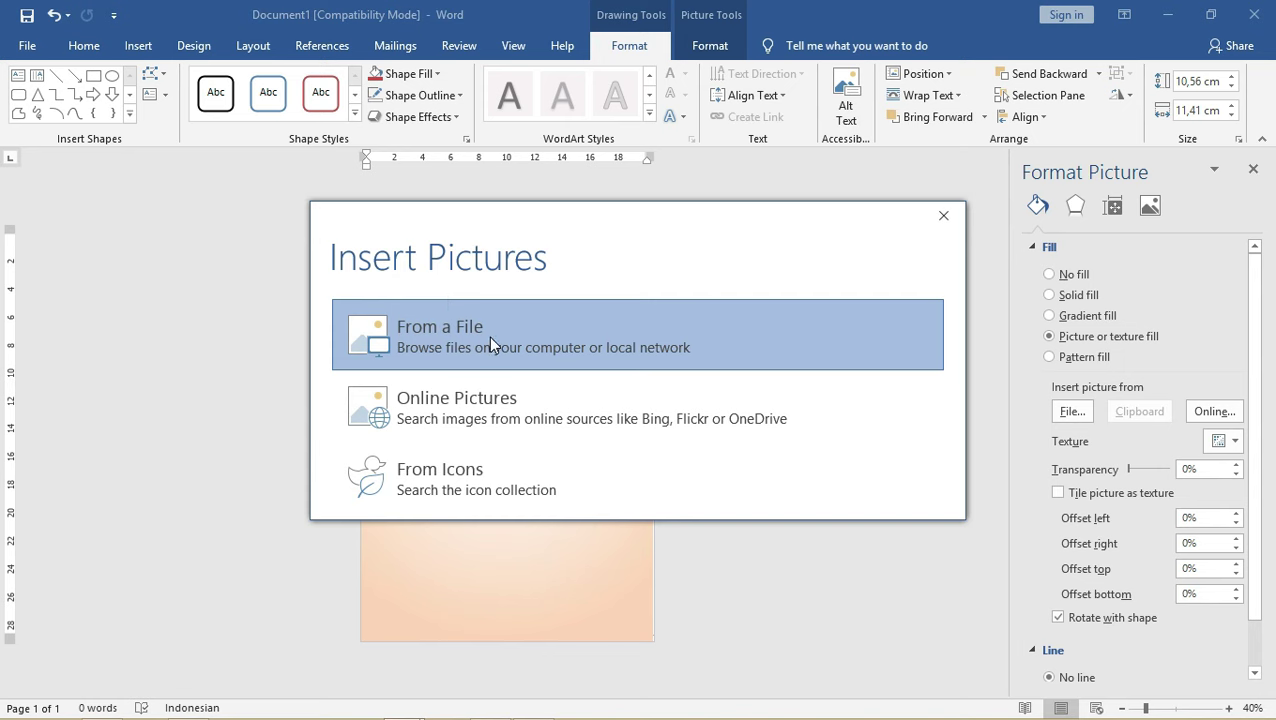
pyautogui.click(488, 336)
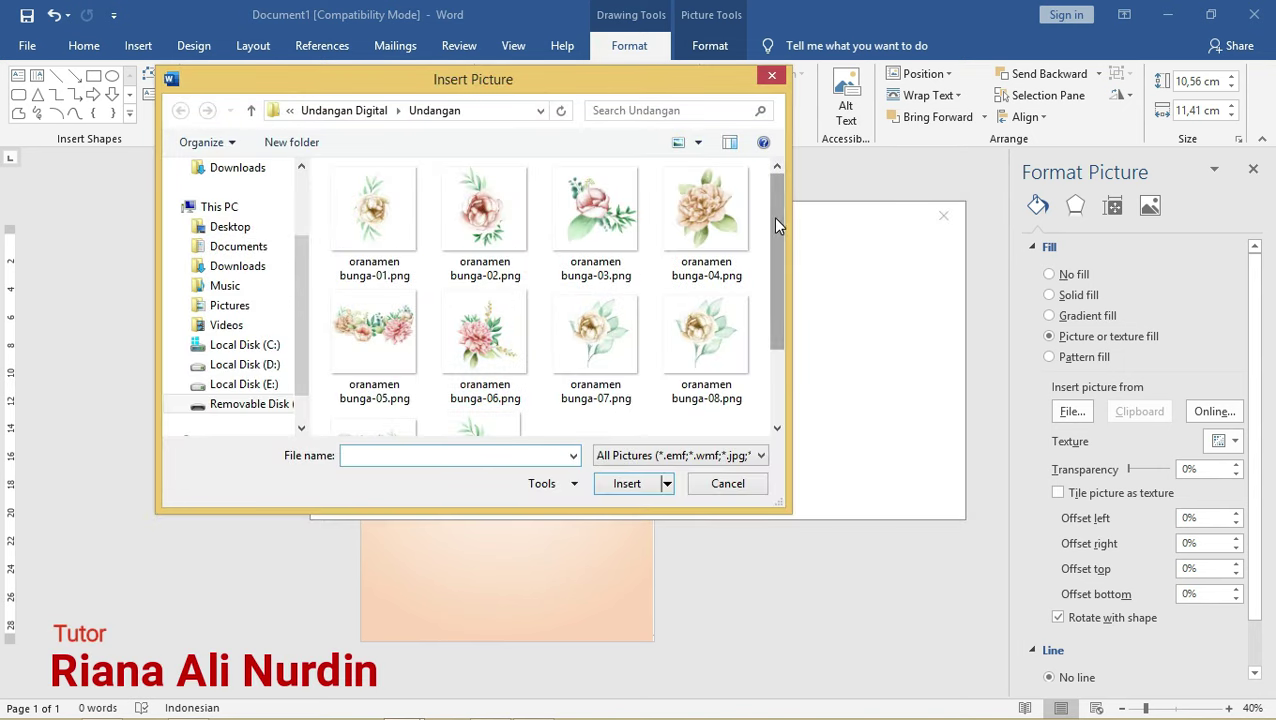
pyautogui.click(713, 180)
pyautogui.click(627, 487)
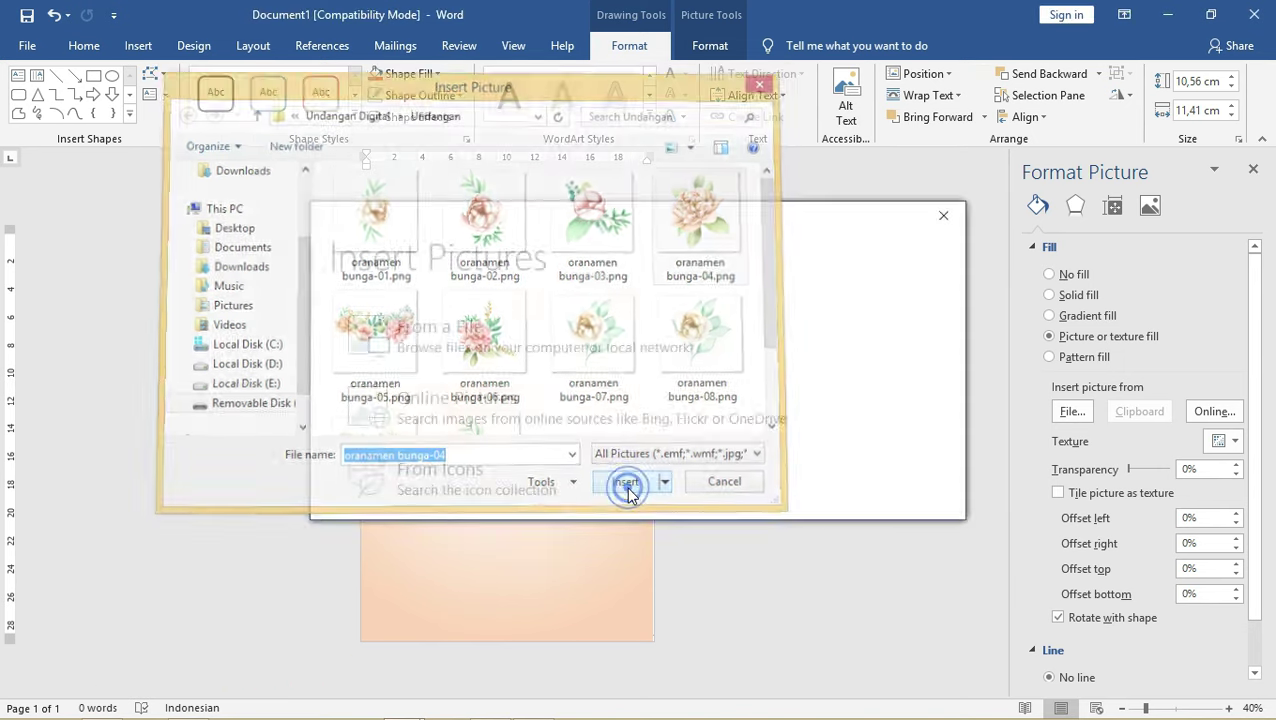
pyautogui.moveTo(459, 316); pyautogui.dragTo(489, 322)
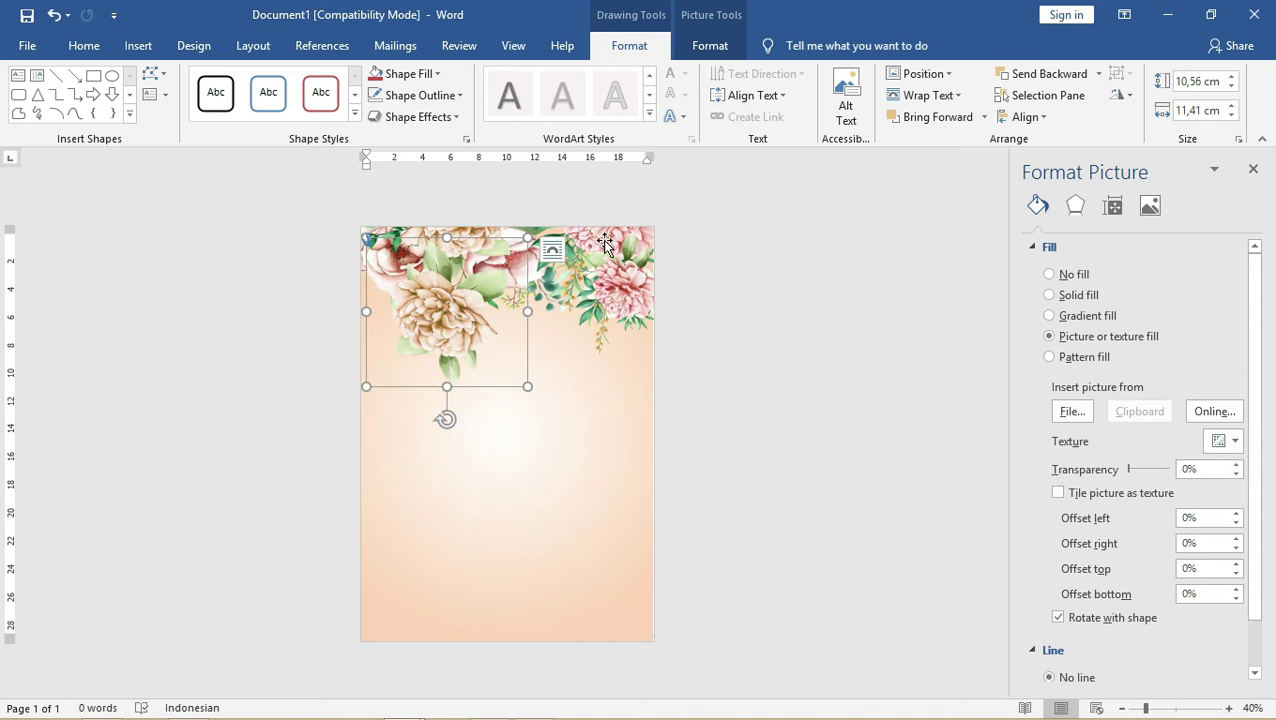
# - Flip the cream peony horizontally, tuck it into the corner, and lower the pink bouquet
pyautogui.click(1126, 102)
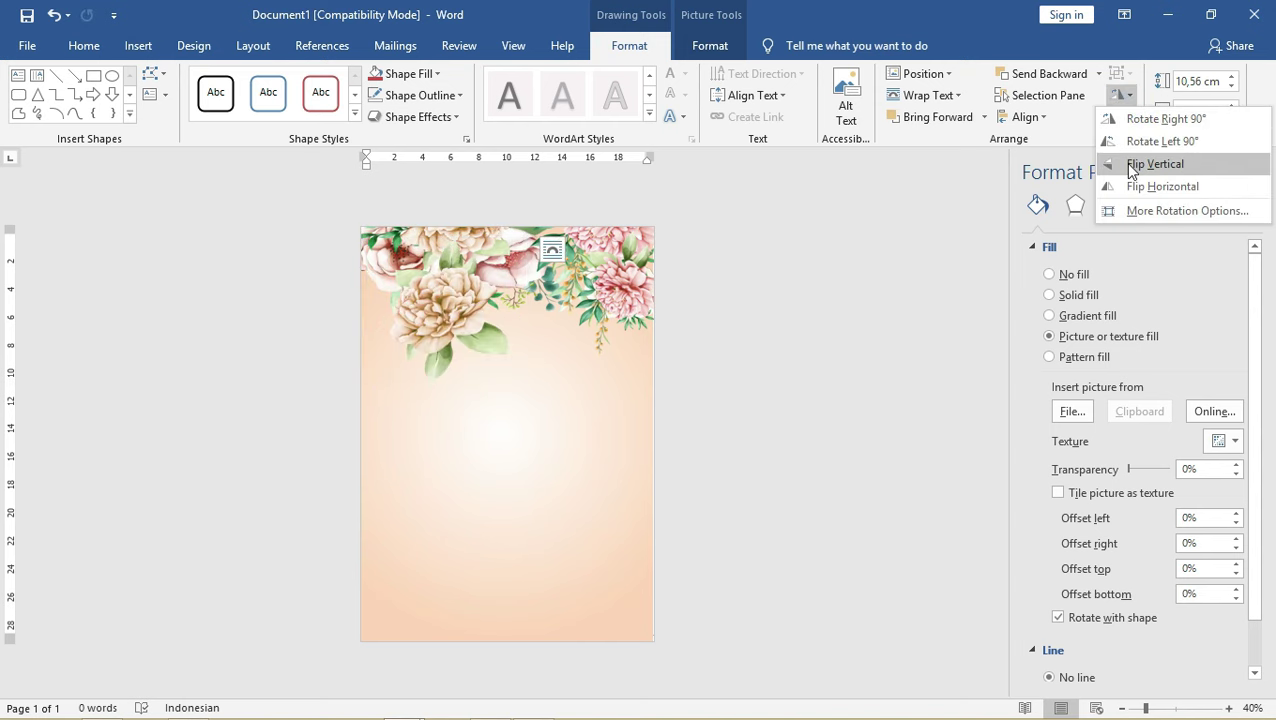
pyautogui.click(1137, 187)
pyautogui.click(874, 288)
pyautogui.click(456, 314)
pyautogui.moveTo(433, 300)
pyautogui.mouseDown()
pyautogui.moveTo(410, 296)
pyautogui.moveTo(416, 273)
pyautogui.moveTo(407, 280)
pyautogui.mouseUp()
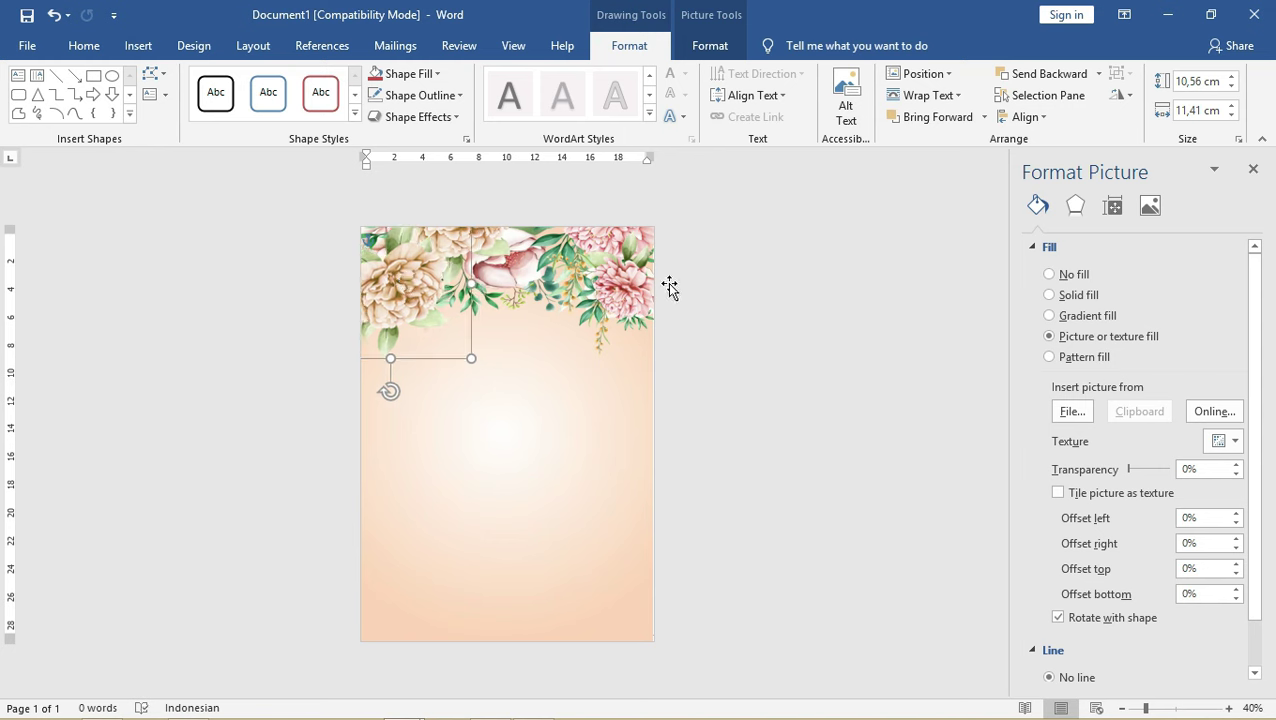
pyautogui.moveTo(622, 295); pyautogui.dragTo(594, 357)
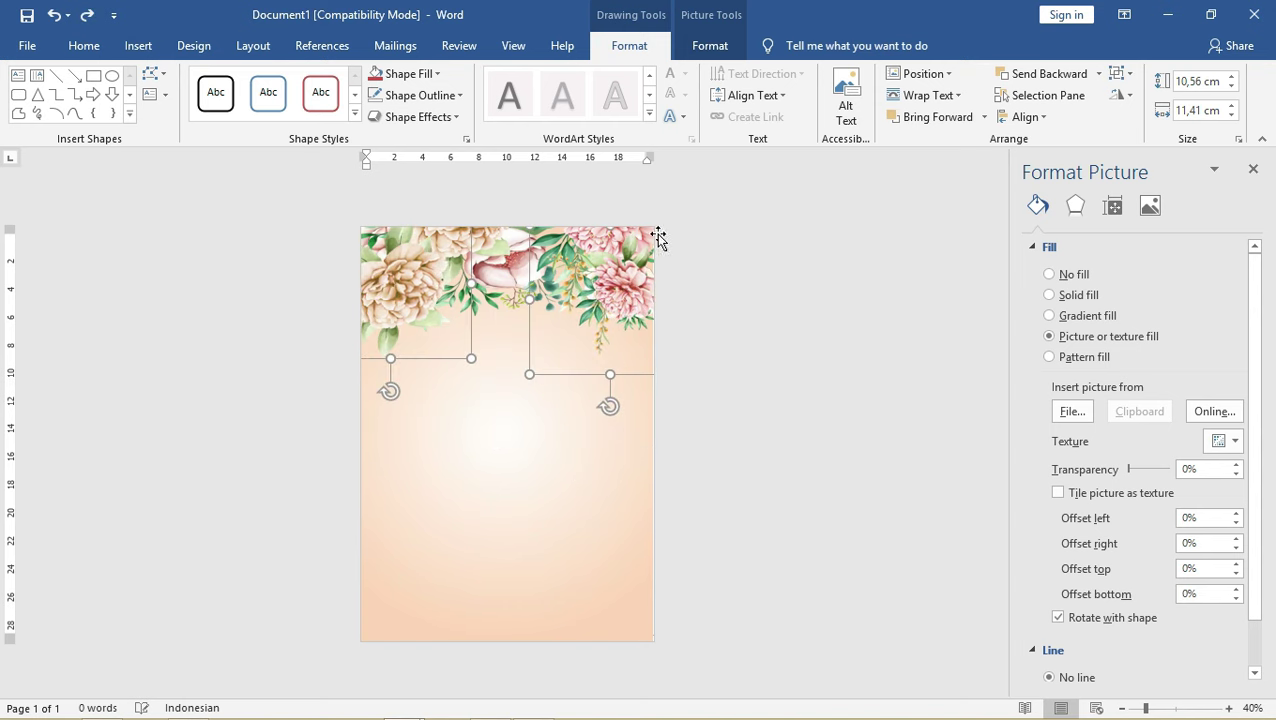
# - Move the lower flower pieces down the page and group them into one object
pyautogui.keyDown('shift'); pyautogui.click(514, 272); pyautogui.keyUp('shift')
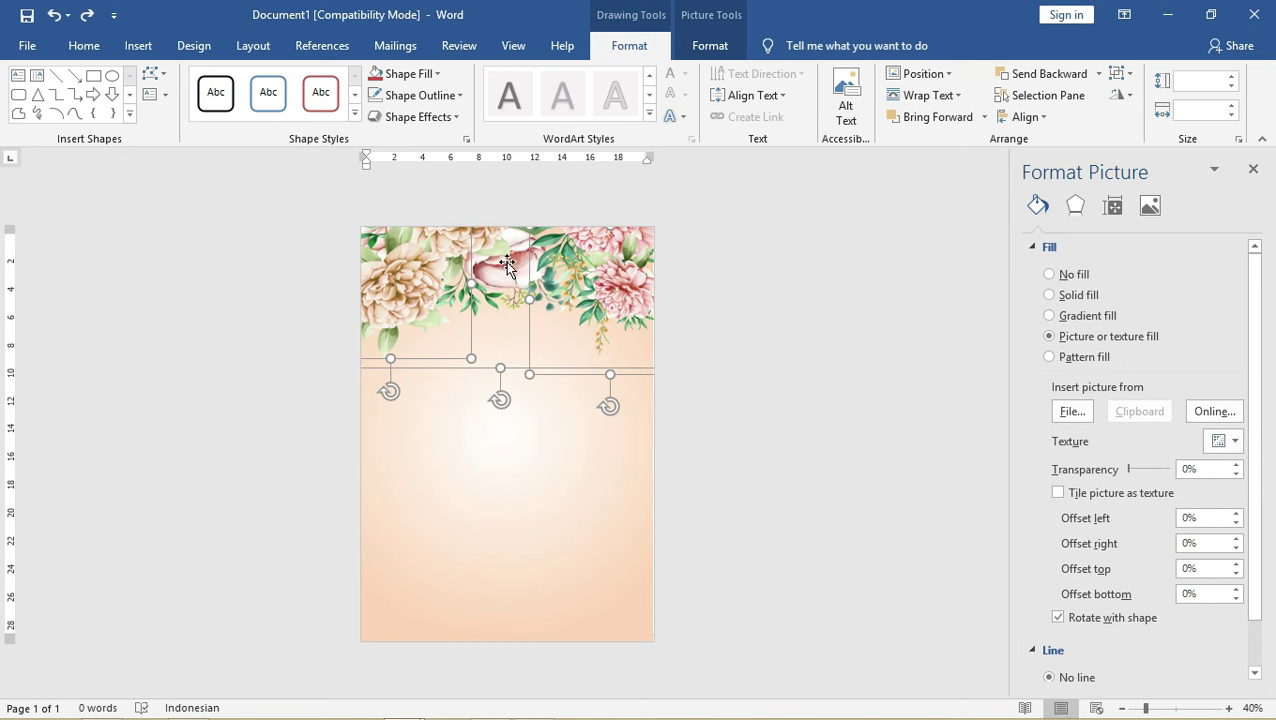
pyautogui.moveTo(505, 261); pyautogui.dragTo(503, 533)
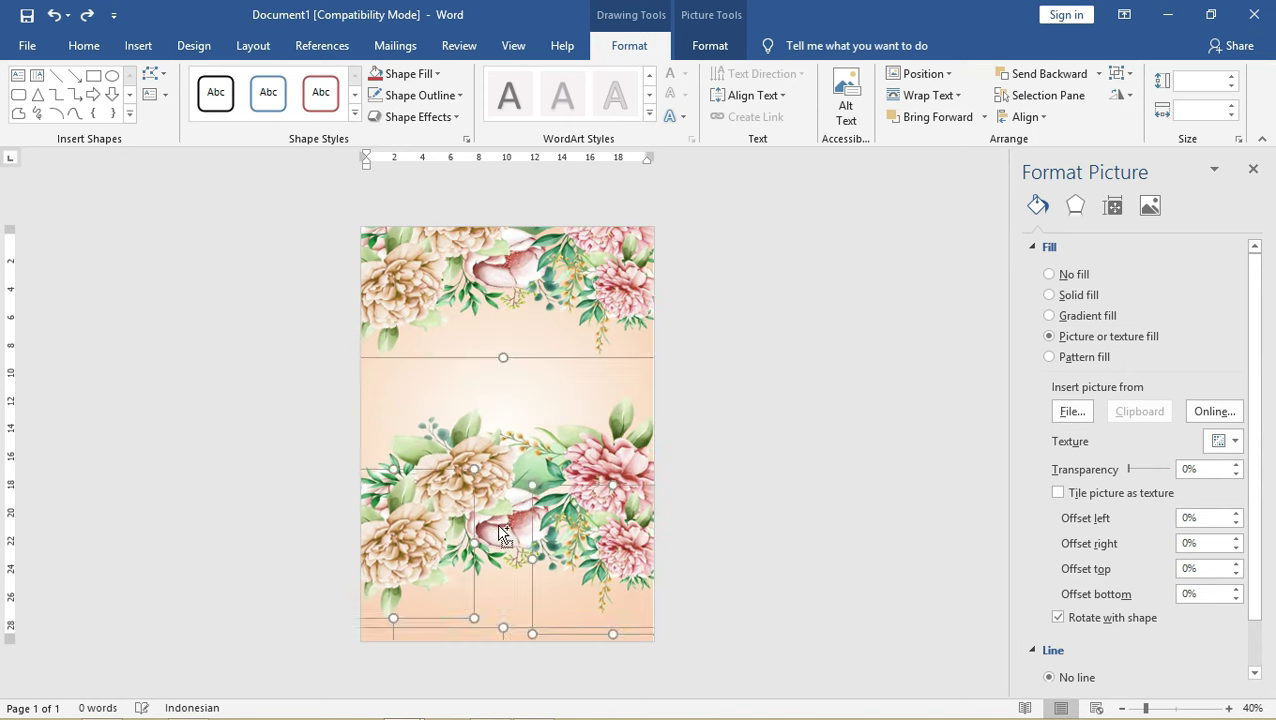
pyautogui.rightClick(516, 460)
pyautogui.moveTo(628, 262)
pyautogui.click(703, 262)
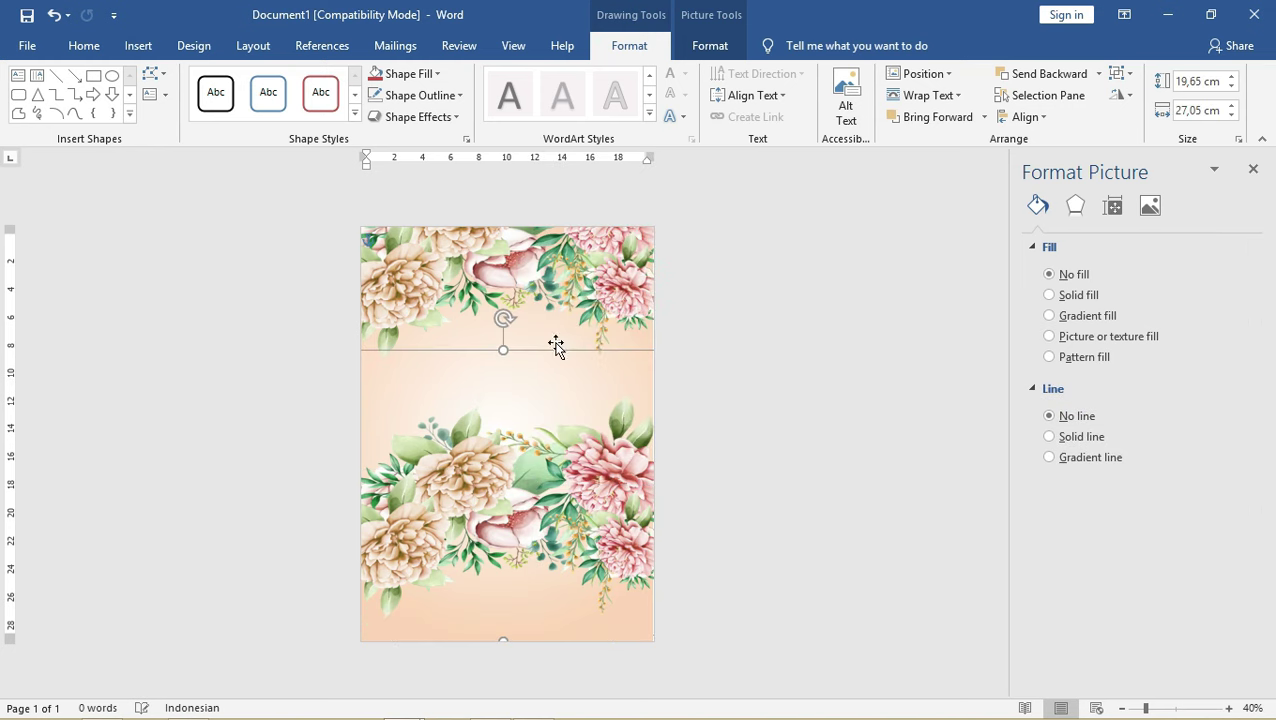
# - Turn the flower group over and enlarge it to 15,51 × 21,36 cm at the bottom
pyautogui.moveTo(468, 460)
pyautogui.mouseDown()
pyautogui.moveTo(481, 418)
pyautogui.moveTo(626, 546)
pyautogui.moveTo(423, 490)
pyautogui.mouseUp()
pyautogui.moveTo(507, 364)
pyautogui.mouseDown()
pyautogui.moveTo(512, 590)
pyautogui.moveTo(499, 591)
pyautogui.mouseUp()
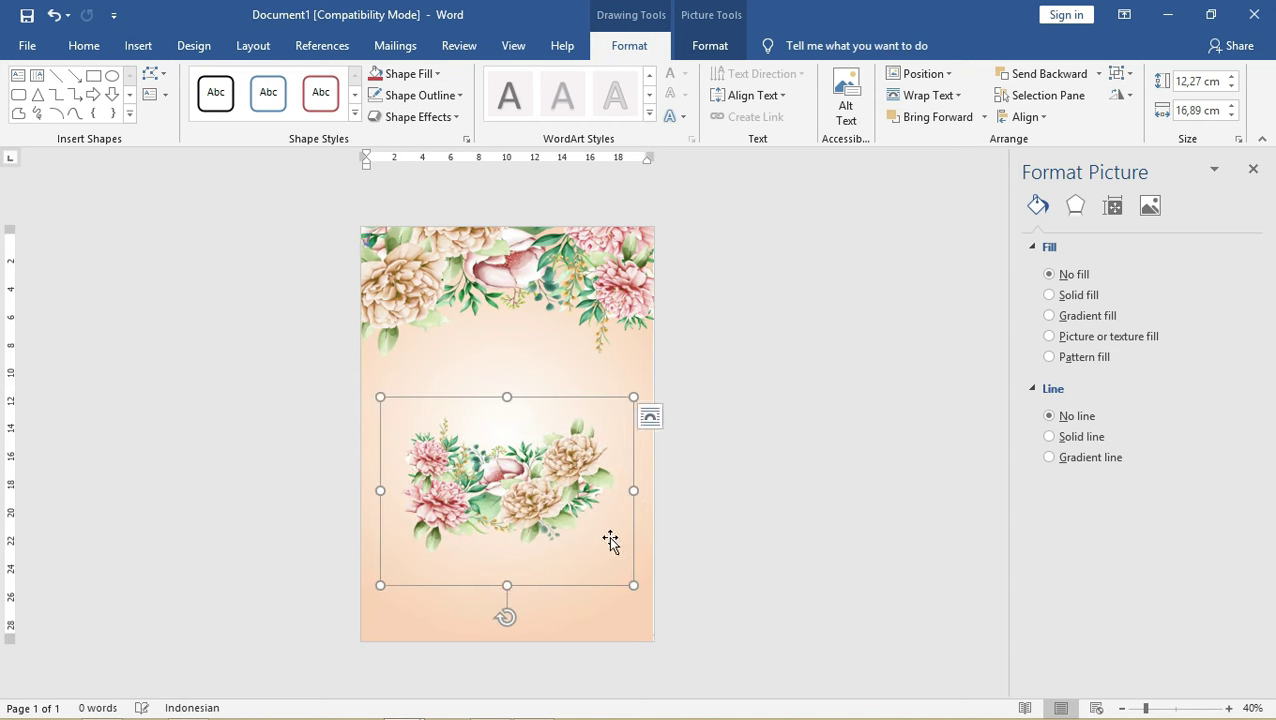
pyautogui.click(547, 489)
pyautogui.click(484, 466)
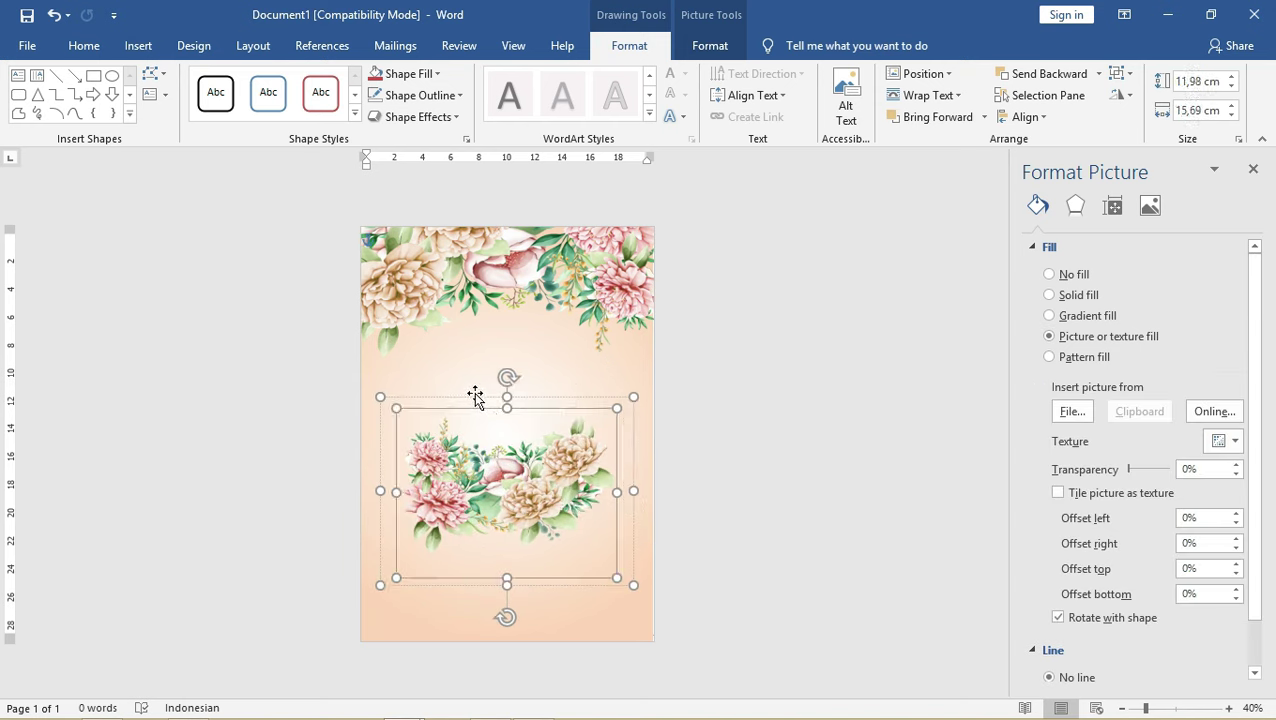
pyautogui.moveTo(475, 396); pyautogui.dragTo(487, 504)
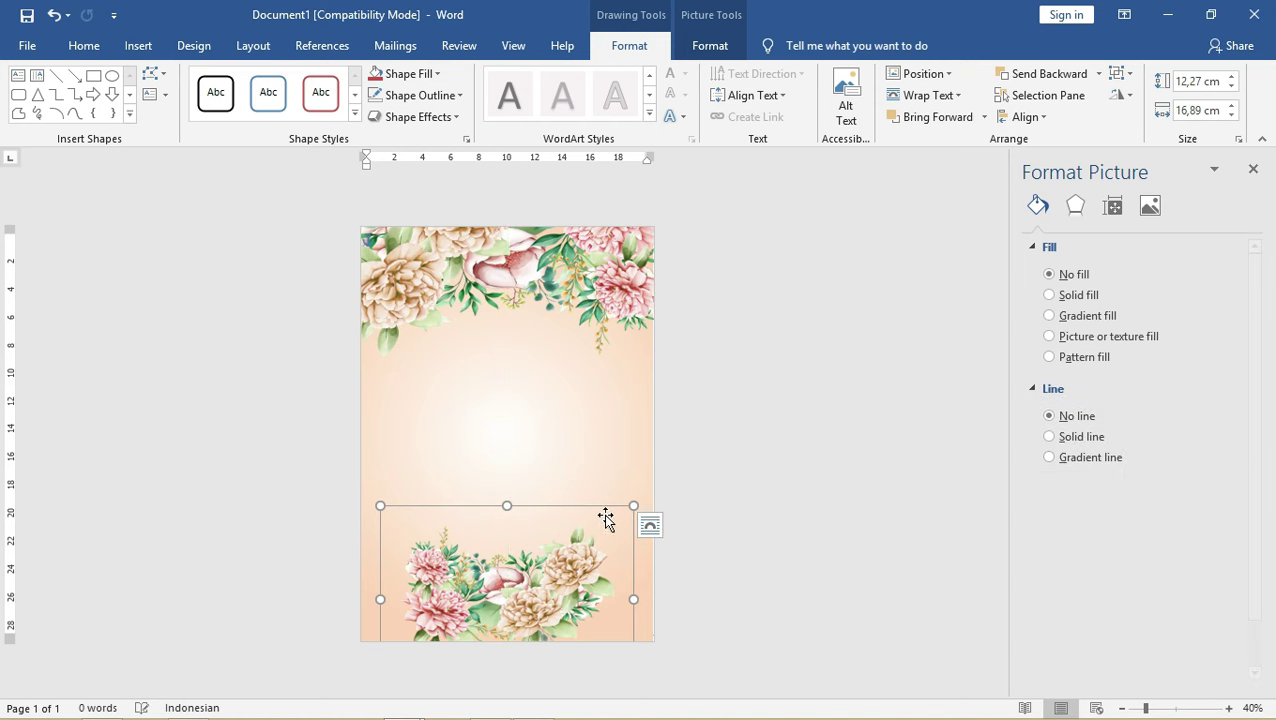
pyautogui.moveTo(634, 504); pyautogui.dragTo(688, 461)
pyautogui.moveTo(608, 532)
pyautogui.mouseDown()
pyautogui.moveTo(587, 546)
pyautogui.moveTo(588, 513)
pyautogui.mouseUp()
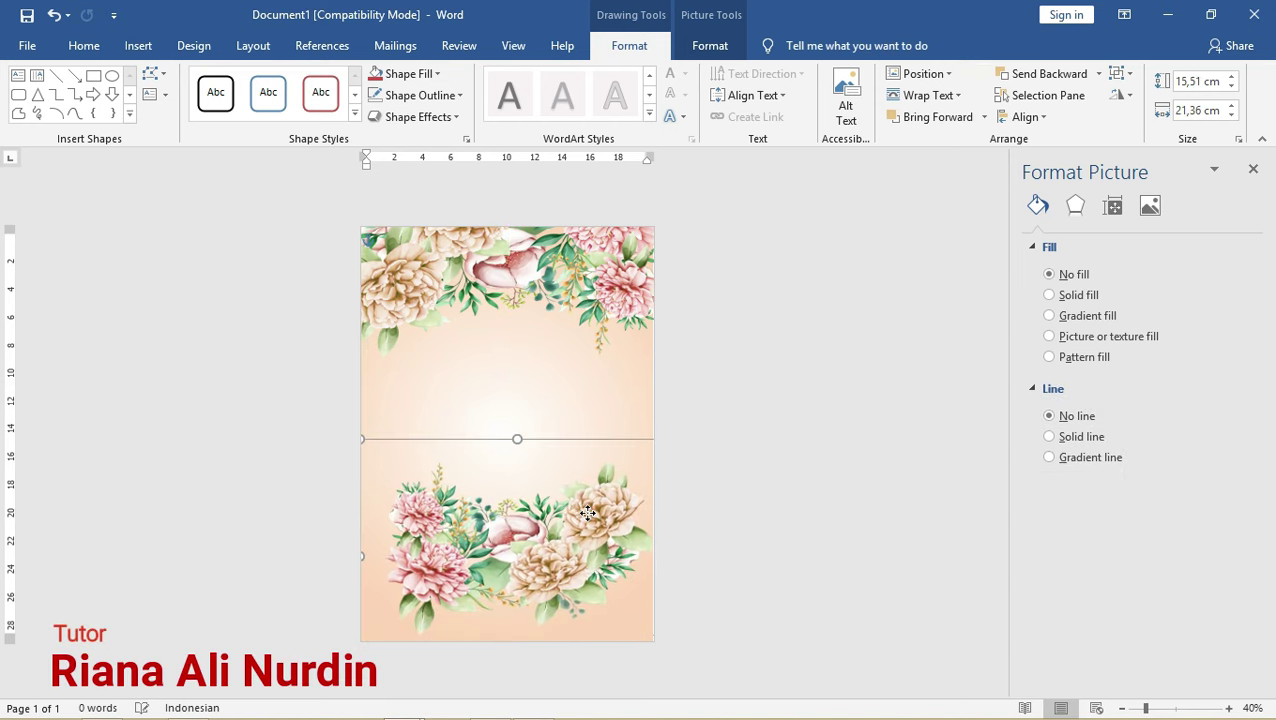
# - Ungroup the lower flower group into separate pieces
pyautogui.rightClick(588, 513)
pyautogui.moveTo(687, 323)
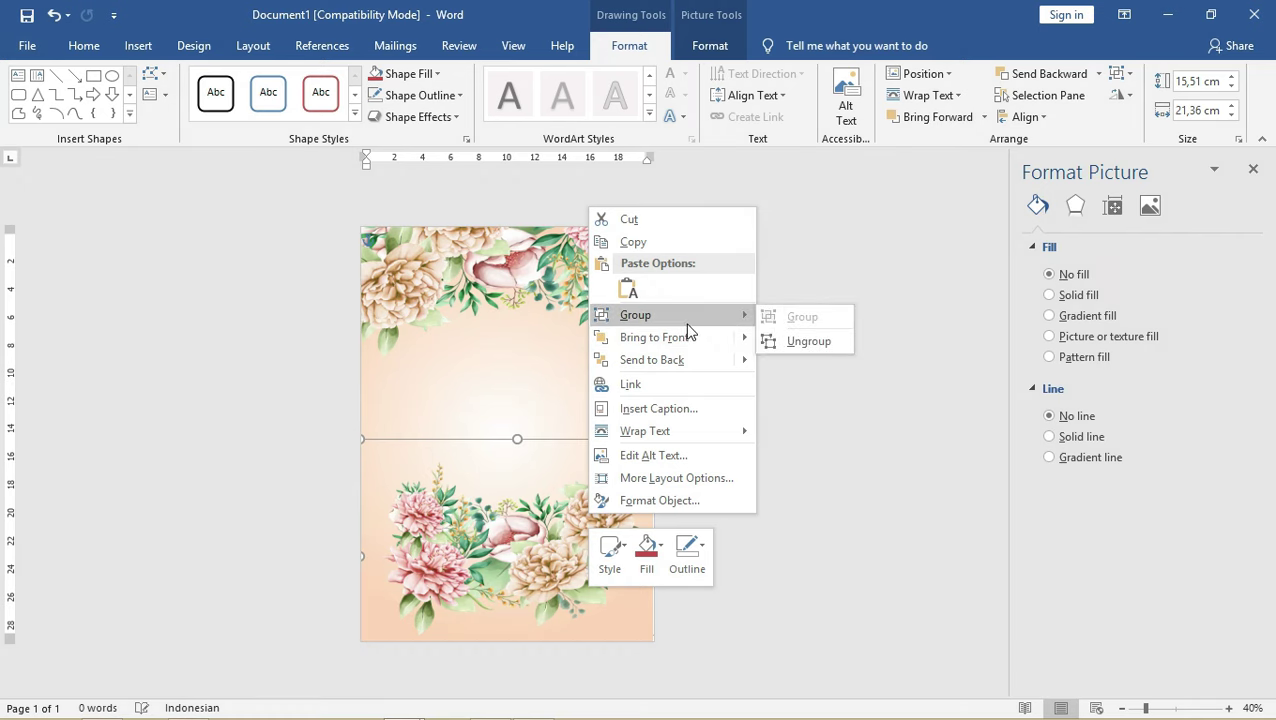
pyautogui.click(789, 341)
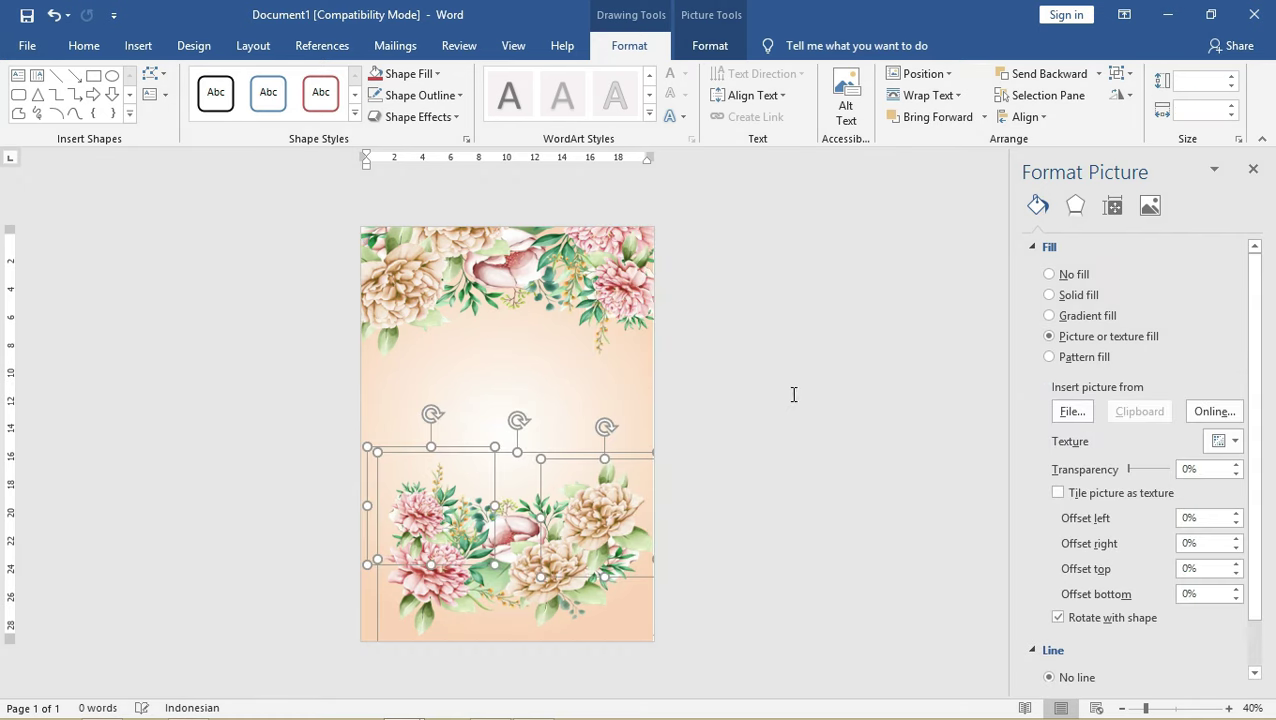
# - Move the small flower pieces lower left and push the bottom bouquet against the page edge
pyautogui.click(617, 556)
pyautogui.moveTo(604, 512); pyautogui.dragTo(623, 580)
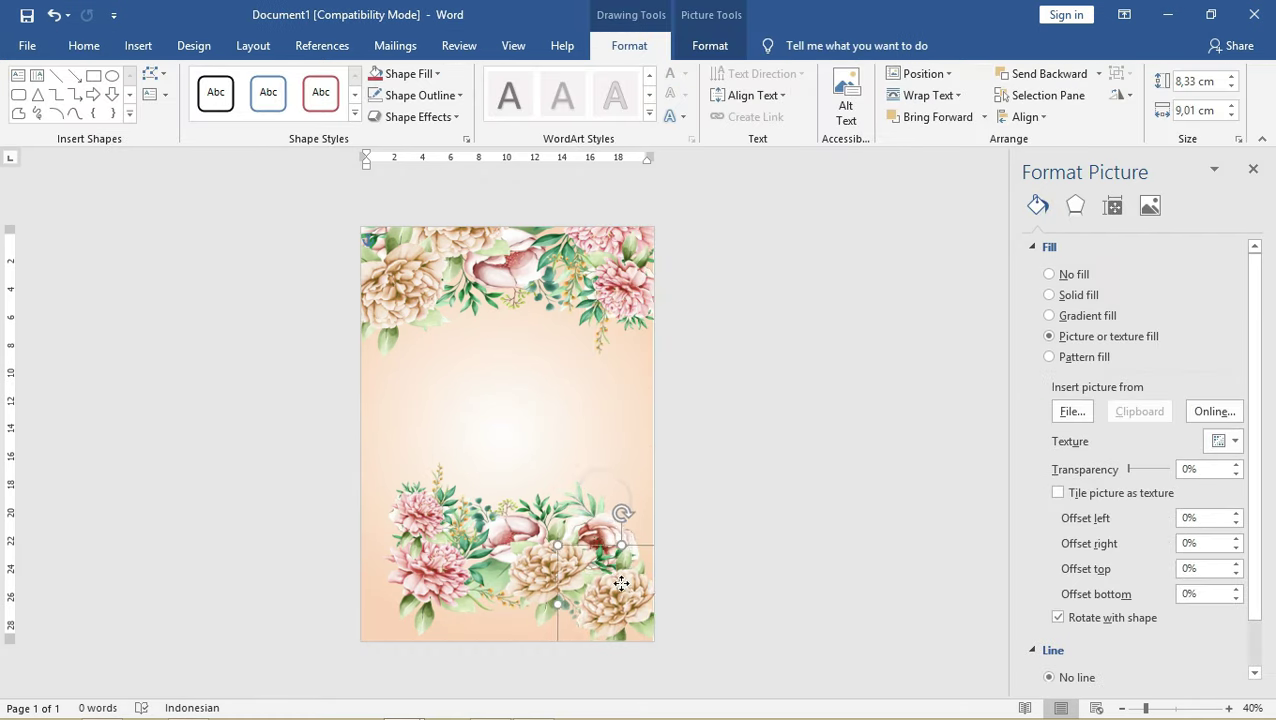
pyautogui.click(433, 575)
pyautogui.click(427, 533)
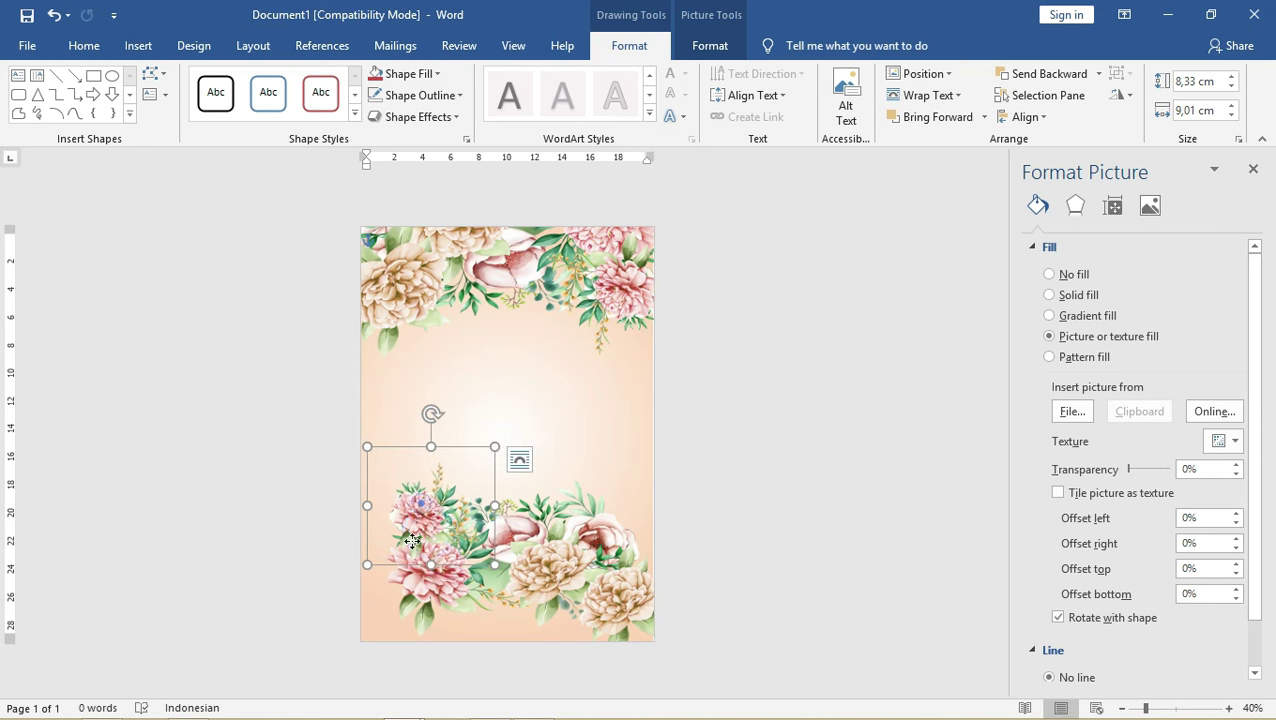
pyautogui.moveTo(427, 533); pyautogui.dragTo(381, 640)
pyautogui.moveTo(478, 555); pyautogui.dragTo(514, 589)
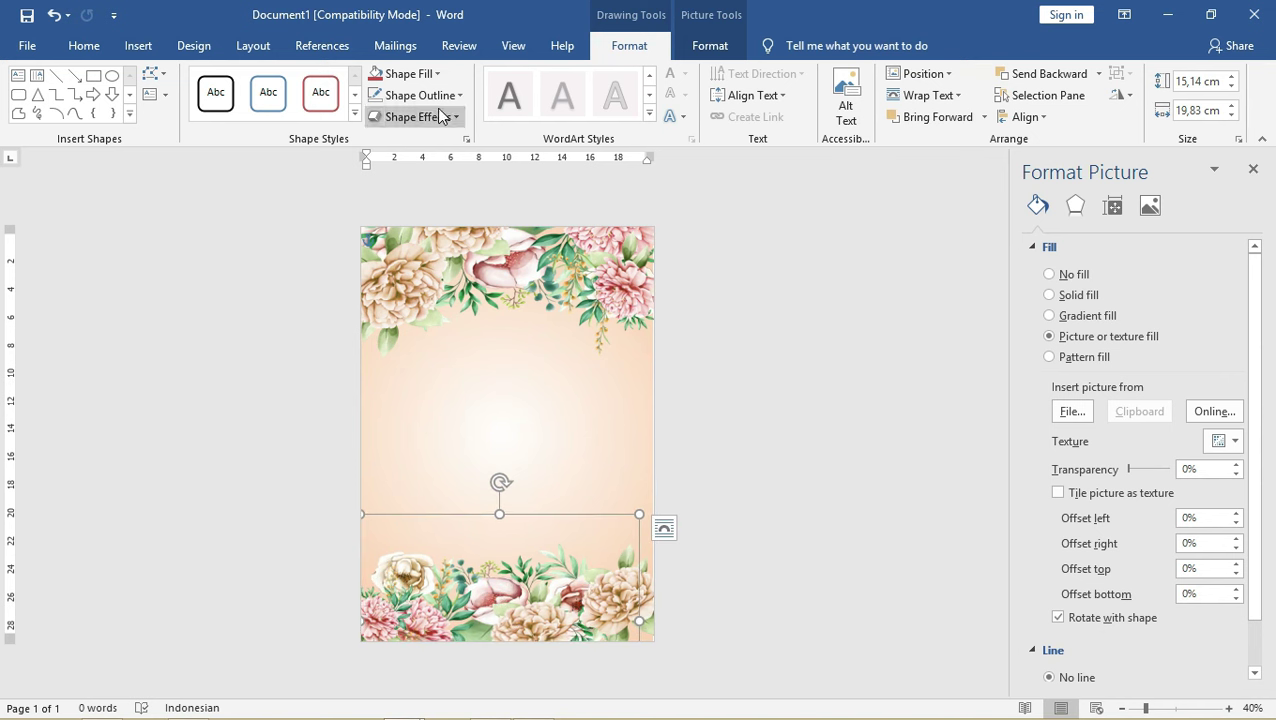
pyautogui.click(404, 74)
# - Fill the bottom shape with the flower garland image oranamen bunga-05.png
pyautogui.click(436, 285)
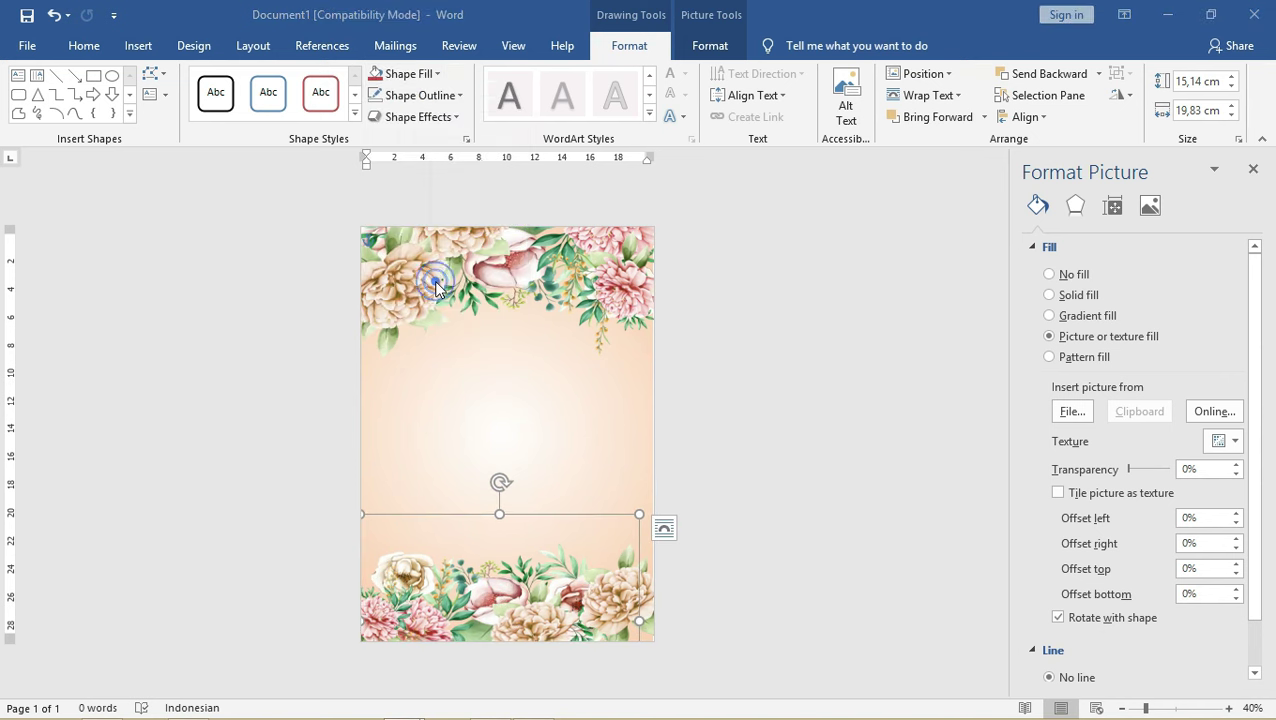
pyautogui.click(490, 333)
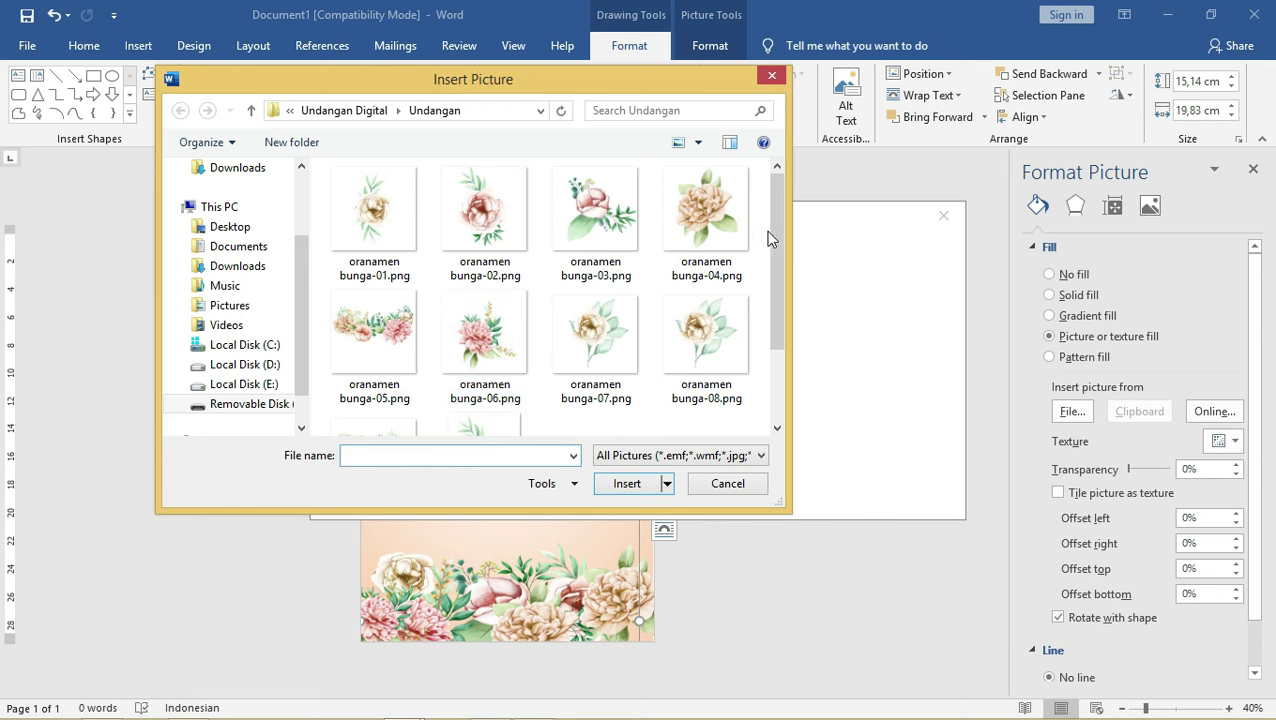
pyautogui.moveTo(777, 231); pyautogui.dragTo(772, 330)
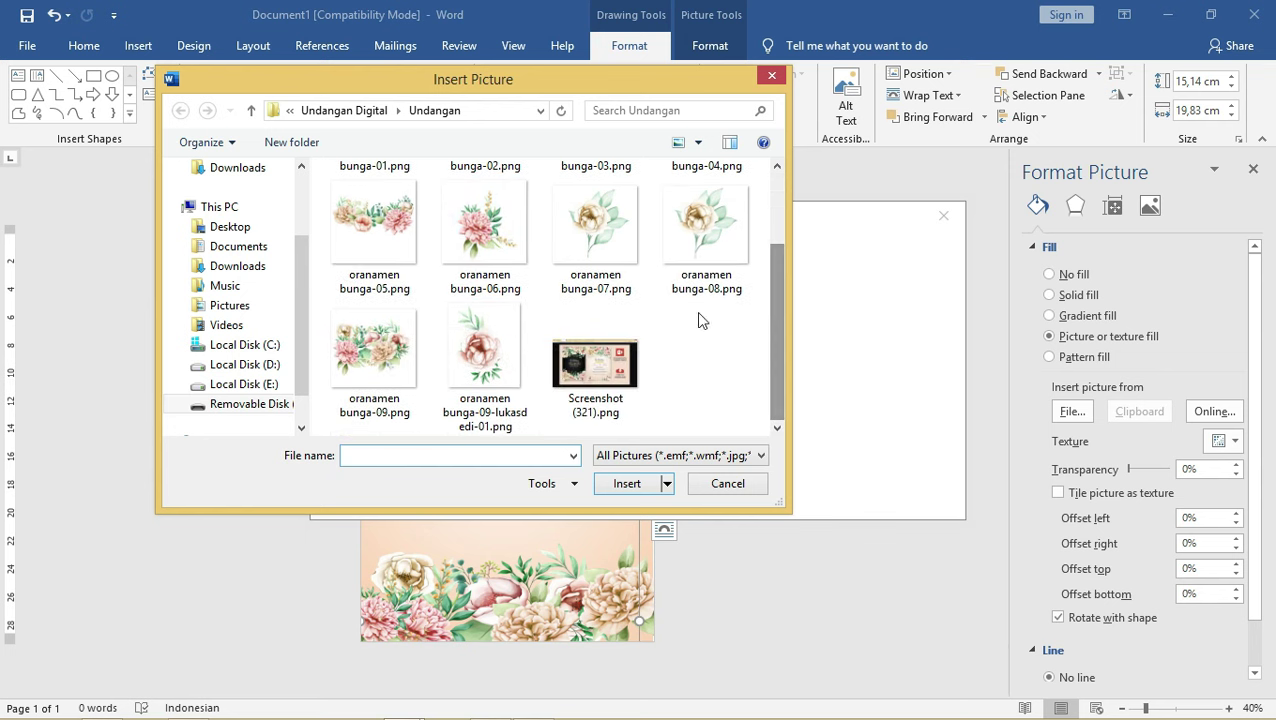
pyautogui.click(402, 240)
pyautogui.click(624, 485)
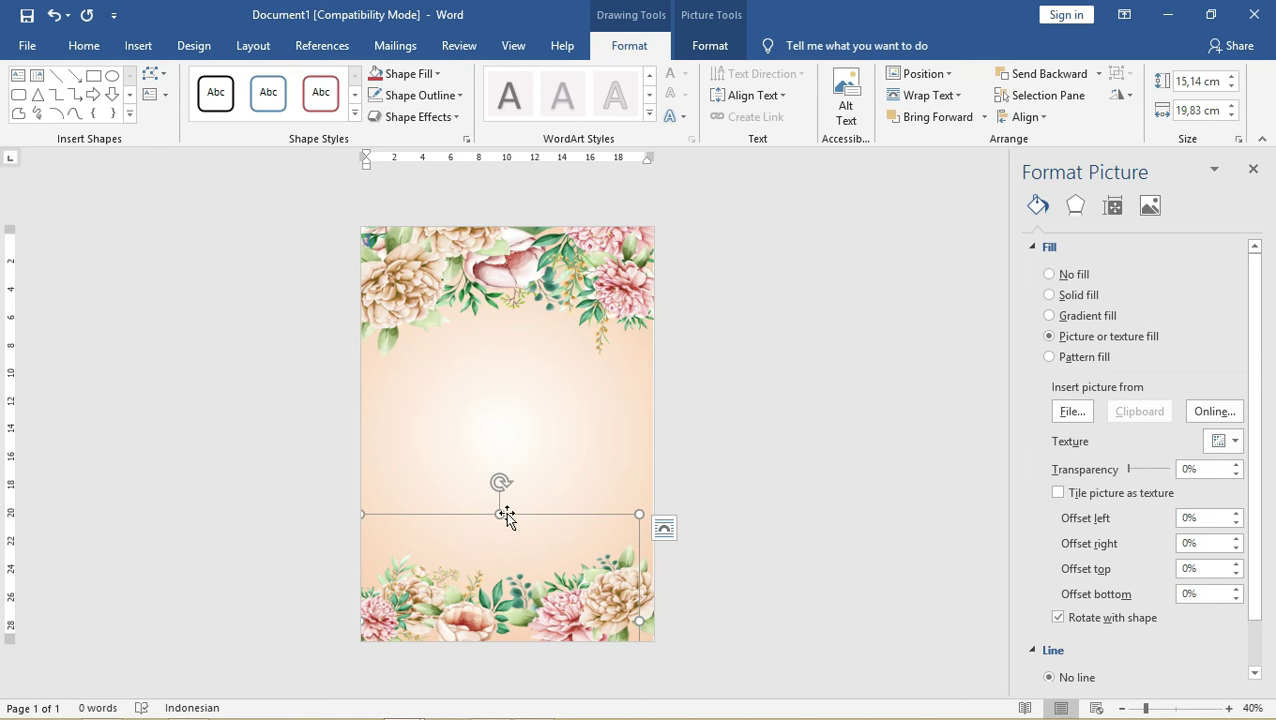
# - Keep the garland's size and settle the small flower piece at the lower left
pyautogui.moveTo(505, 513); pyautogui.dragTo(504, 467)
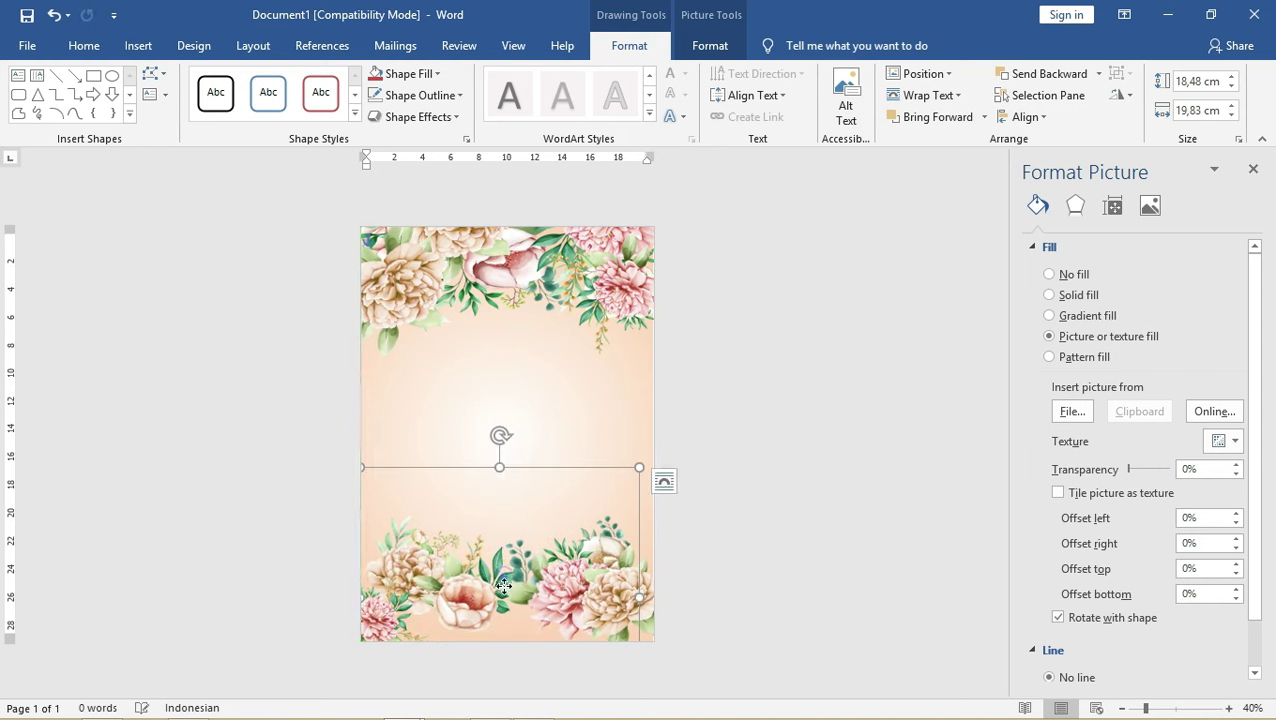
pyautogui.hotkey('ctrl', 'z')
pyautogui.click(625, 598)
pyautogui.moveTo(625, 598); pyautogui.dragTo(622, 611)
pyautogui.moveTo(395, 622); pyautogui.dragTo(395, 610)
pyautogui.click(536, 615)
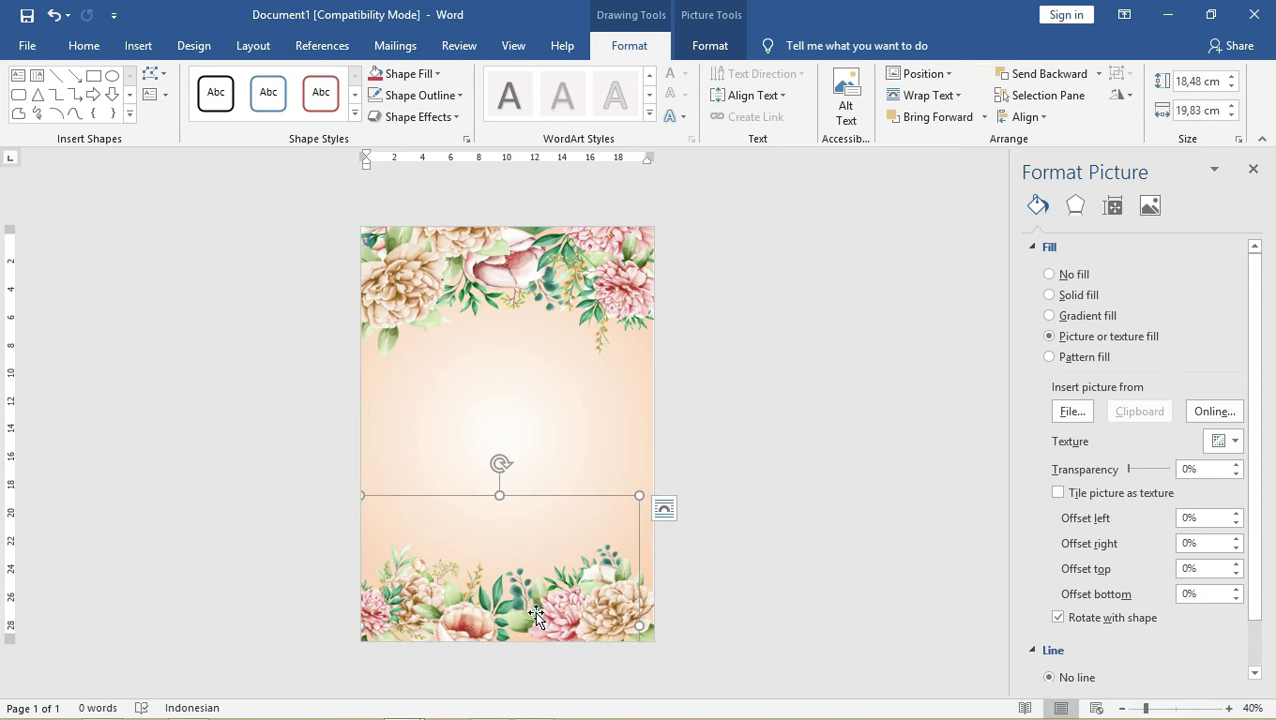
pyautogui.click(775, 407)
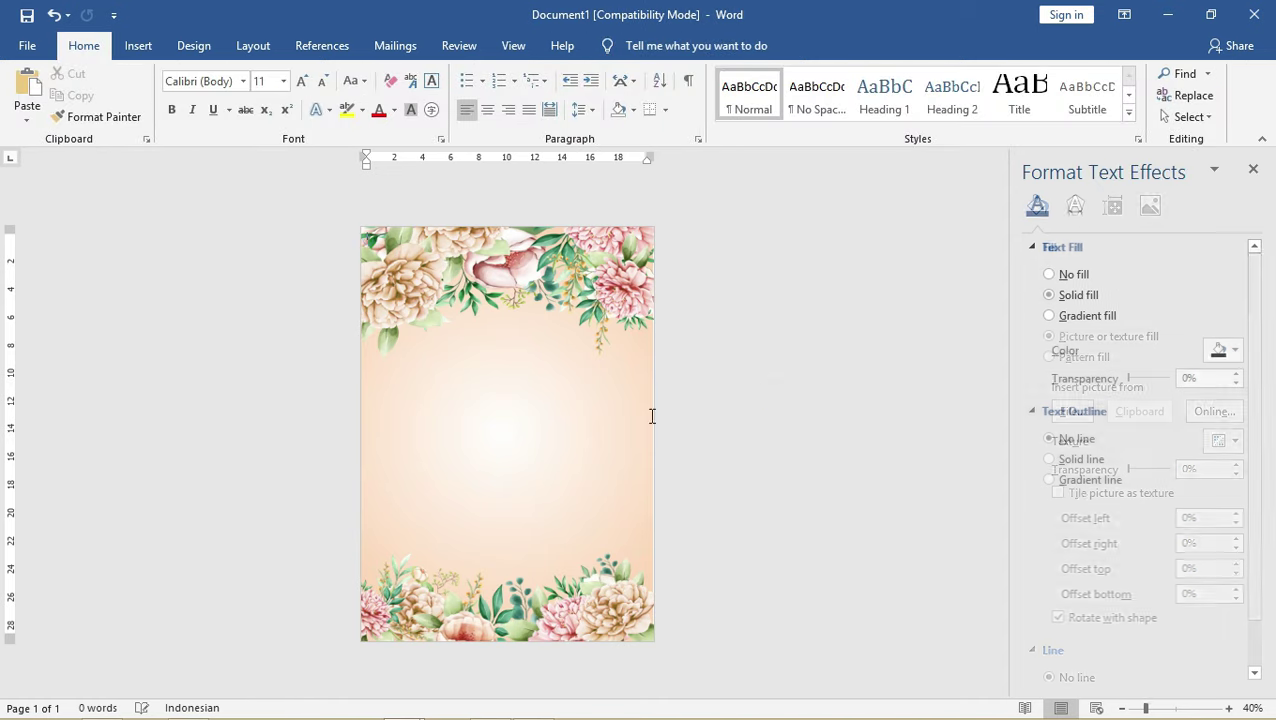
# - Stretch the page background picture out to the right page edge
pyautogui.scroll(1, 603, 411)
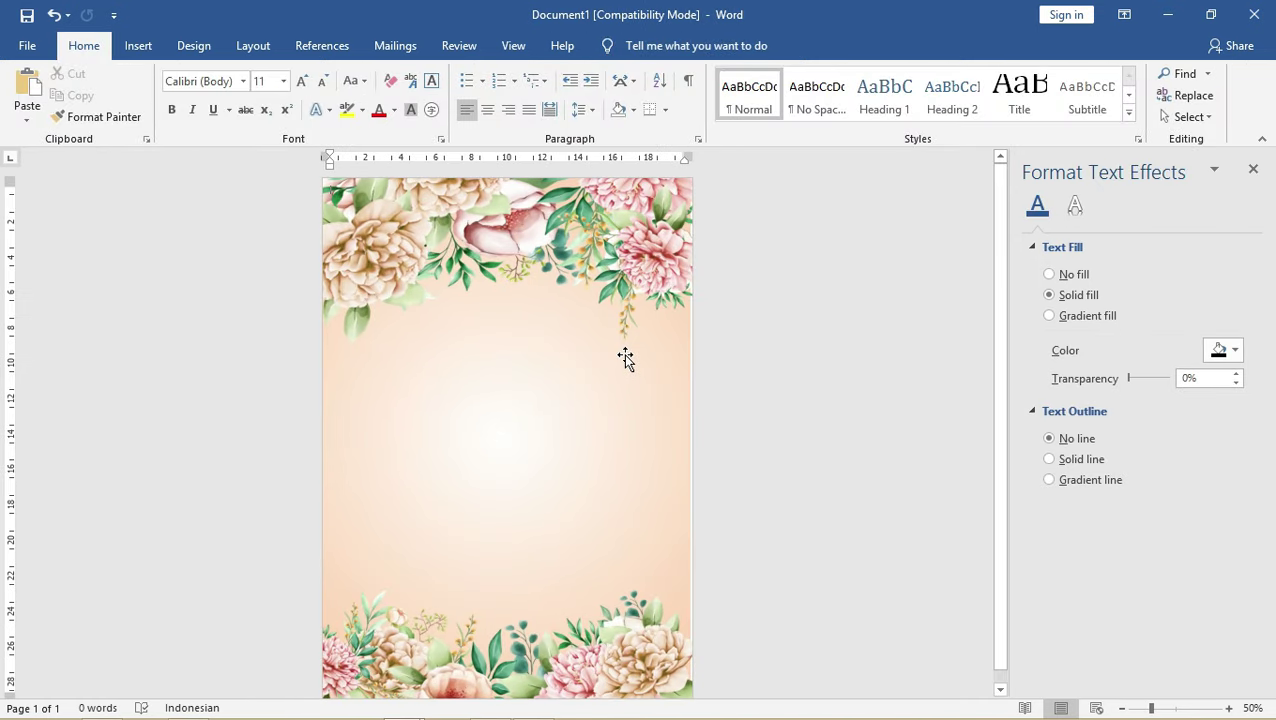
pyautogui.click(1003, 322)
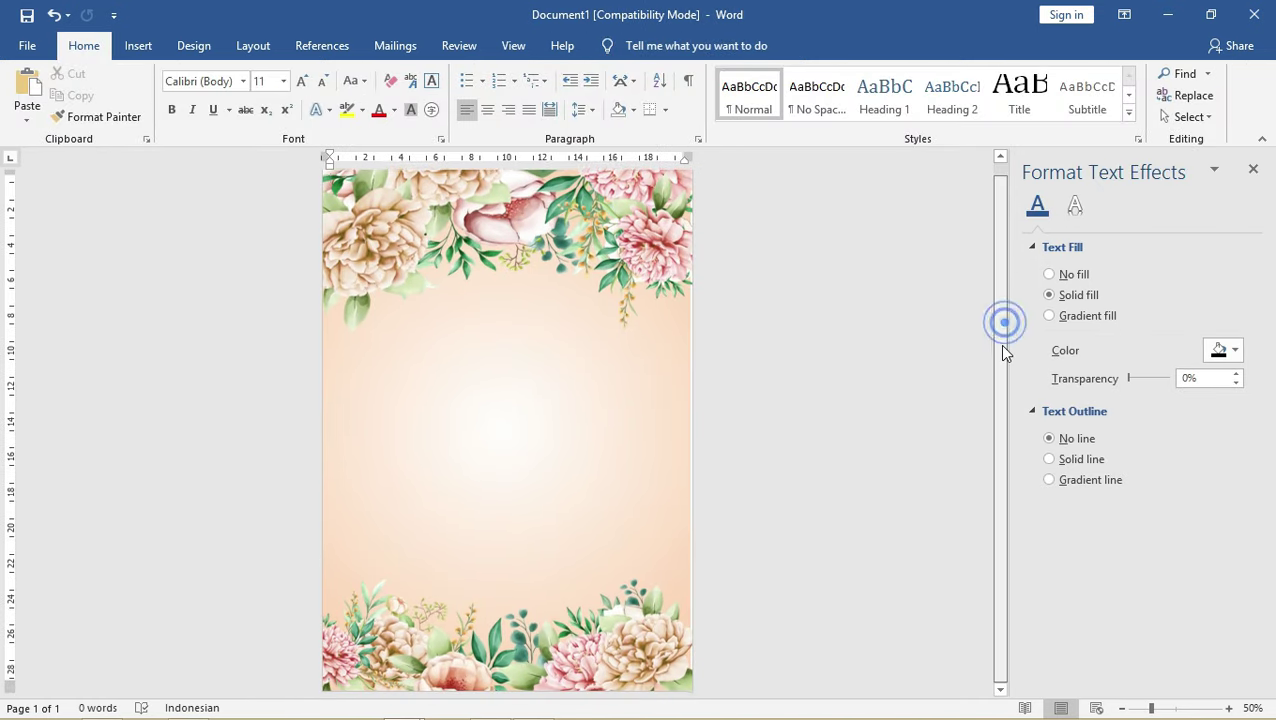
pyautogui.click(565, 397)
pyautogui.moveTo(689, 427); pyautogui.dragTo(702, 429)
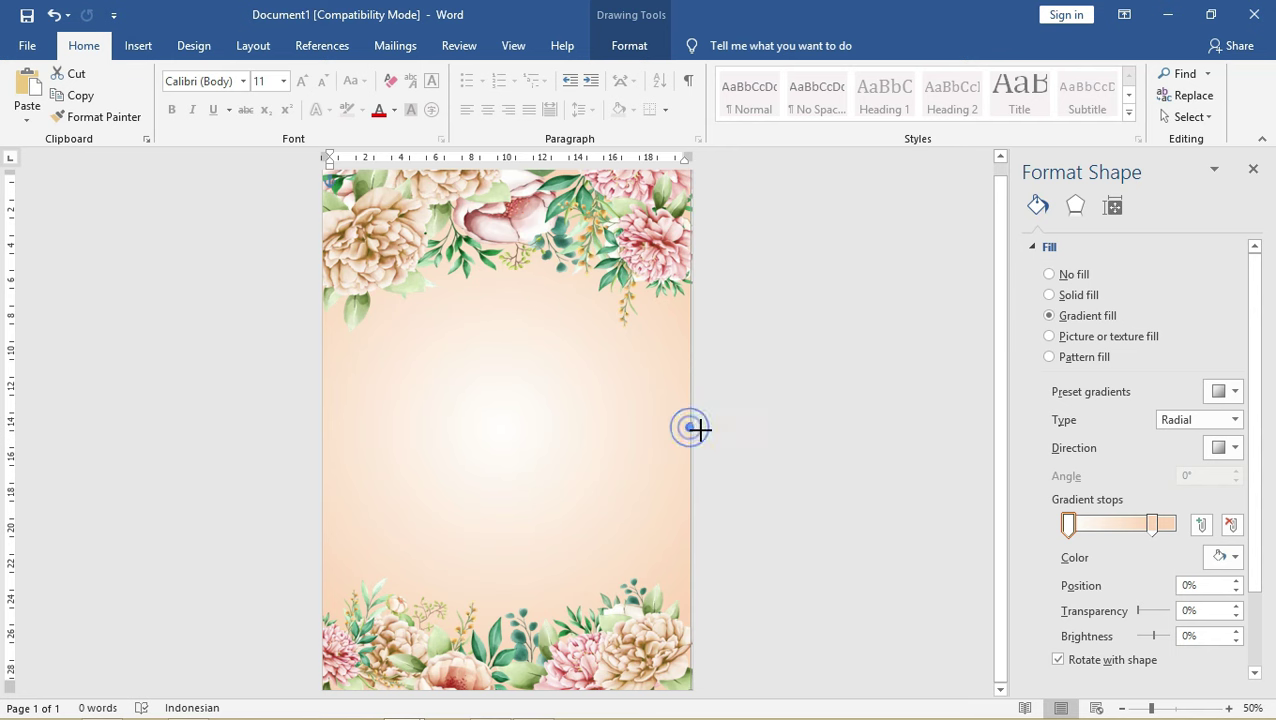
pyautogui.click(783, 391)
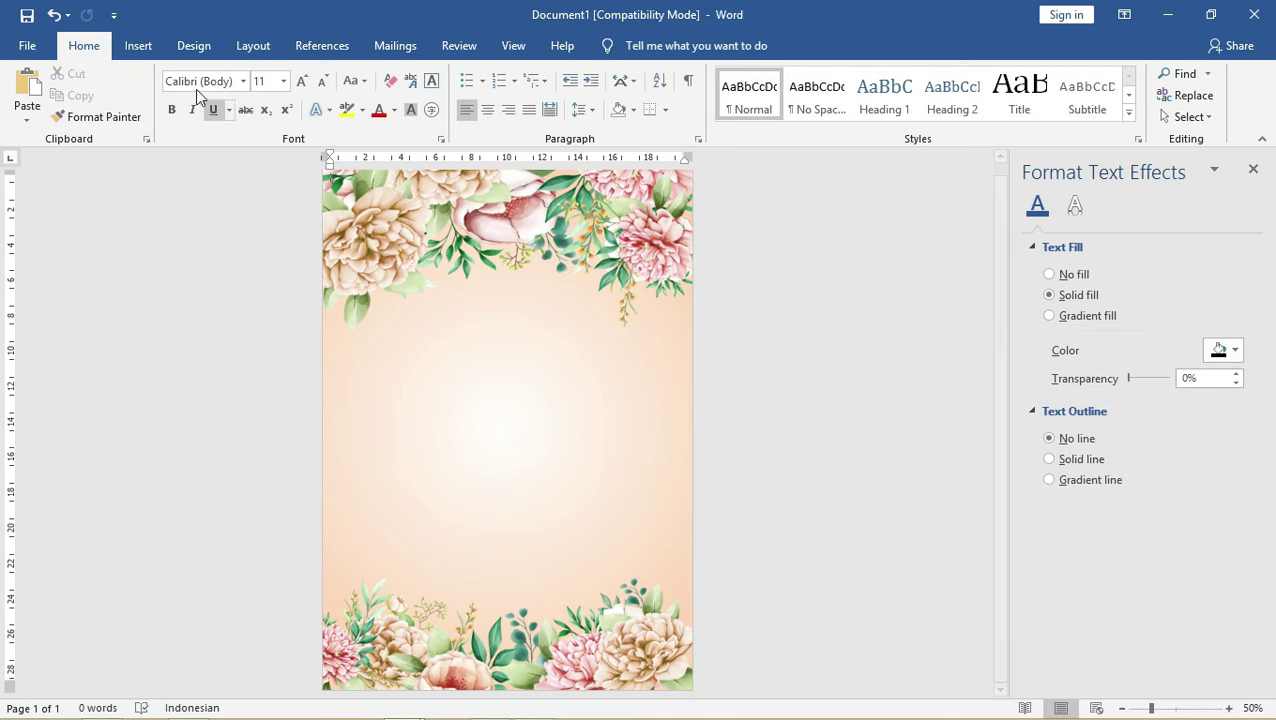
pyautogui.click(150, 54)
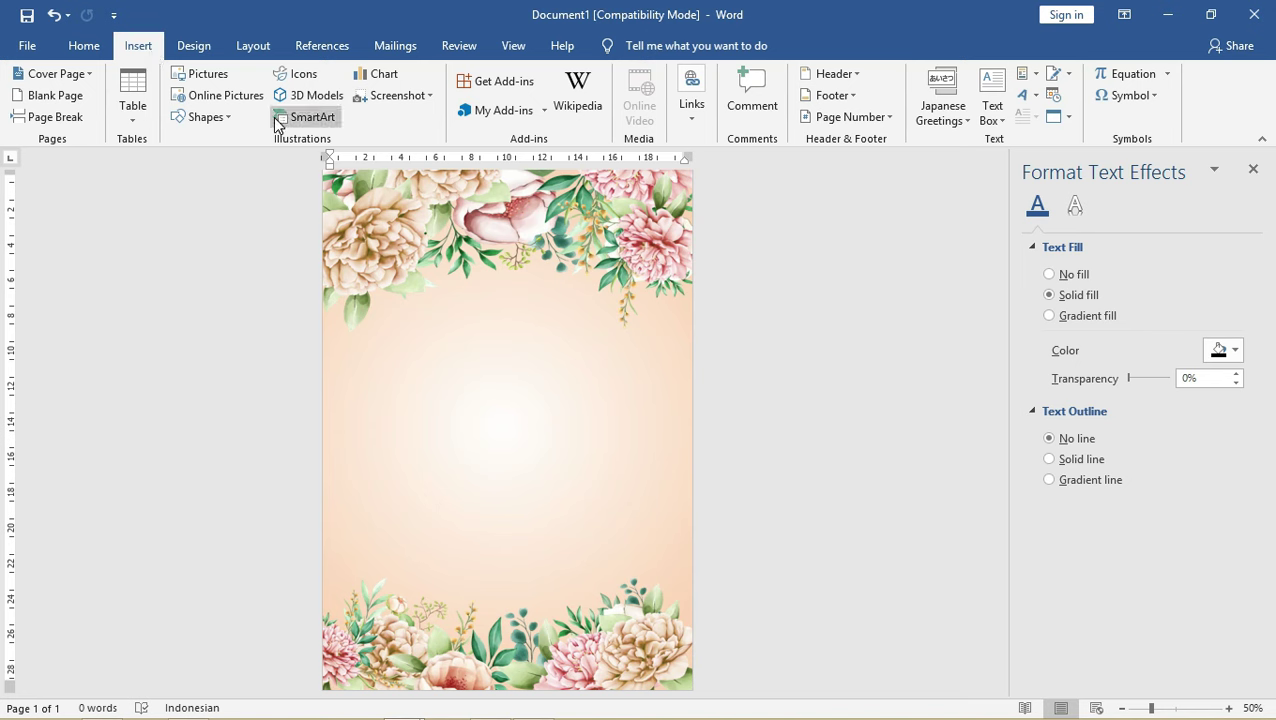
# - Draw a large central text box and paste the details starting 'Hari Minggu, 03 Oktober 2019'
pyautogui.click(201, 117)
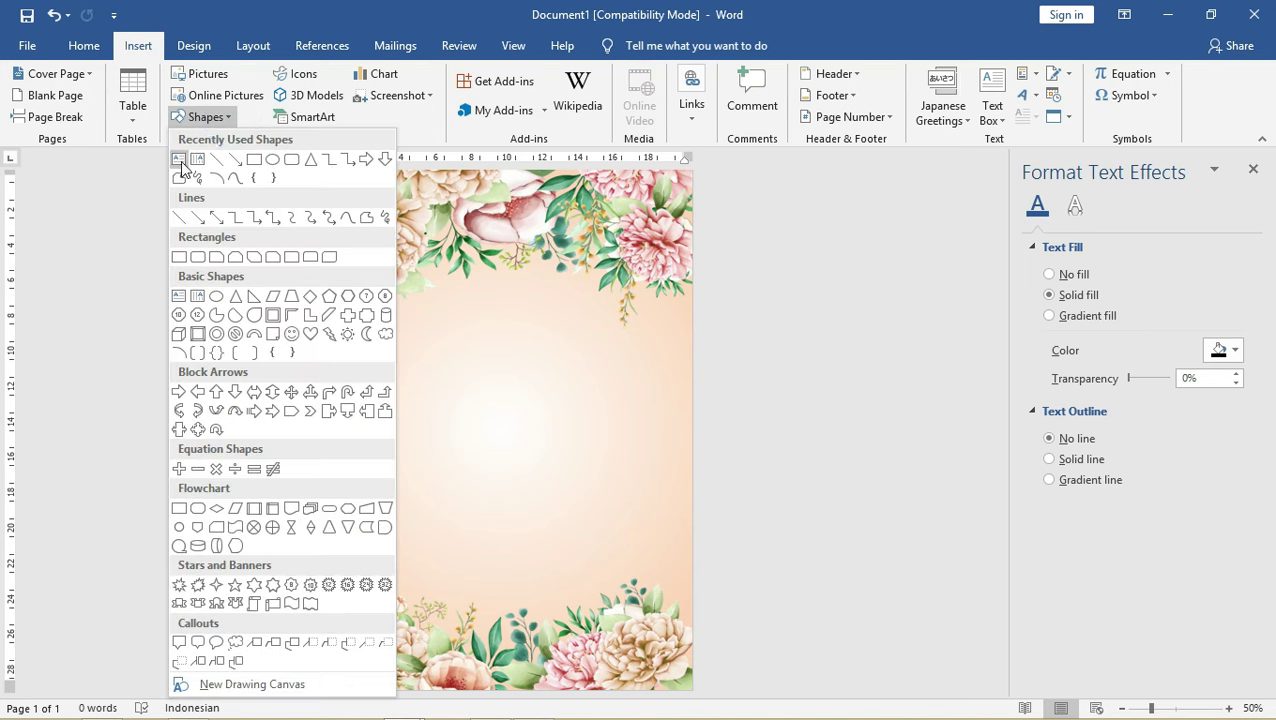
pyautogui.click(179, 160)
pyautogui.moveTo(339, 275); pyautogui.dragTo(662, 625)
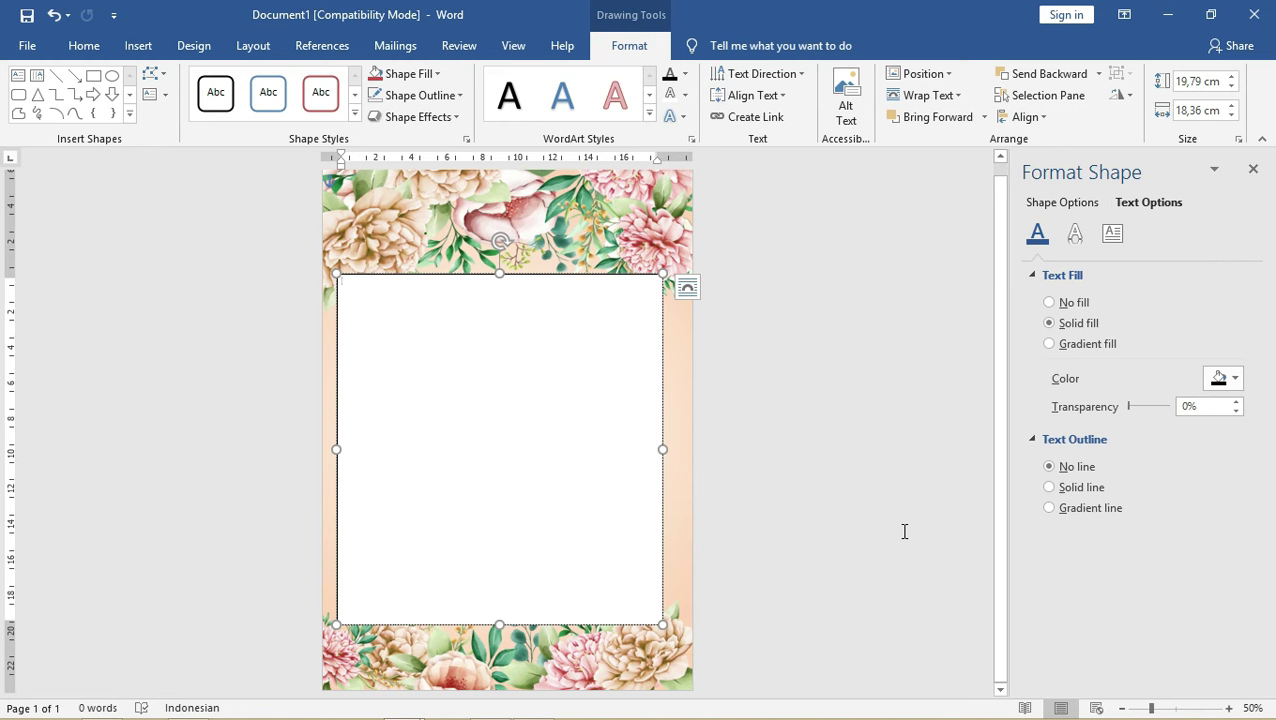
pyautogui.click(541, 442)
pyautogui.hotkey('alt', 'shift', 'F10')
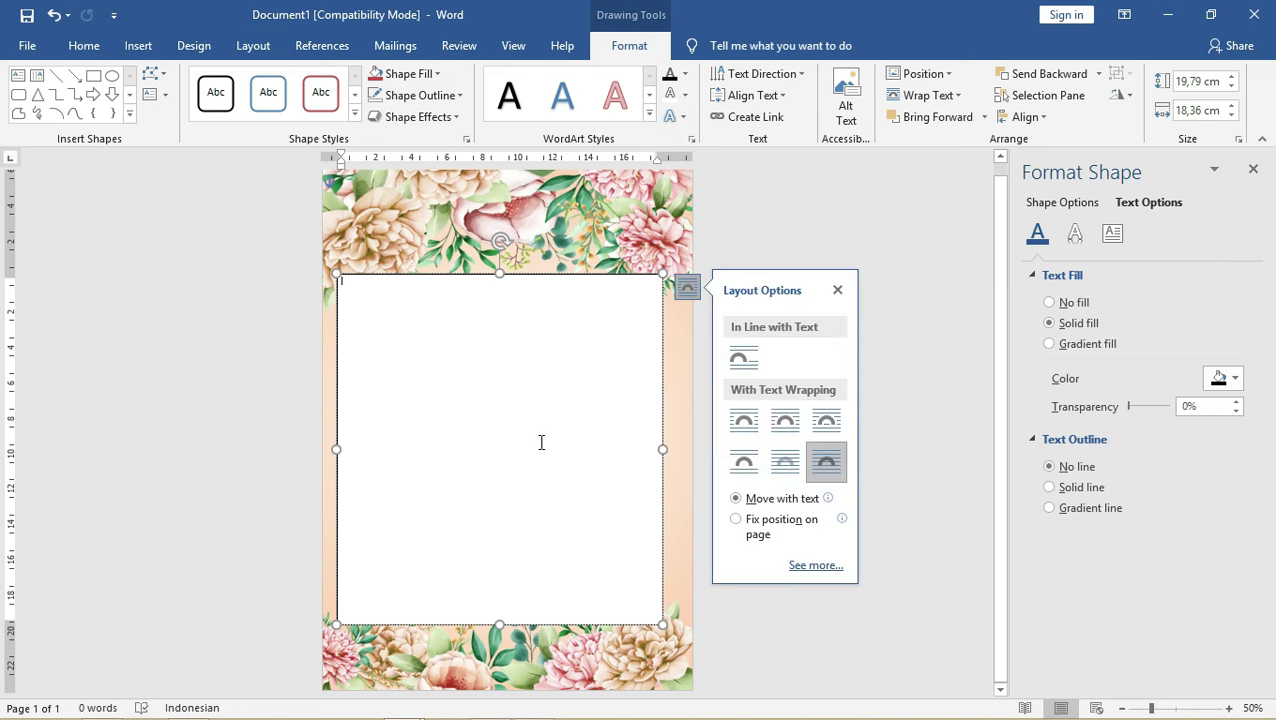
pyautogui.click(503, 366)
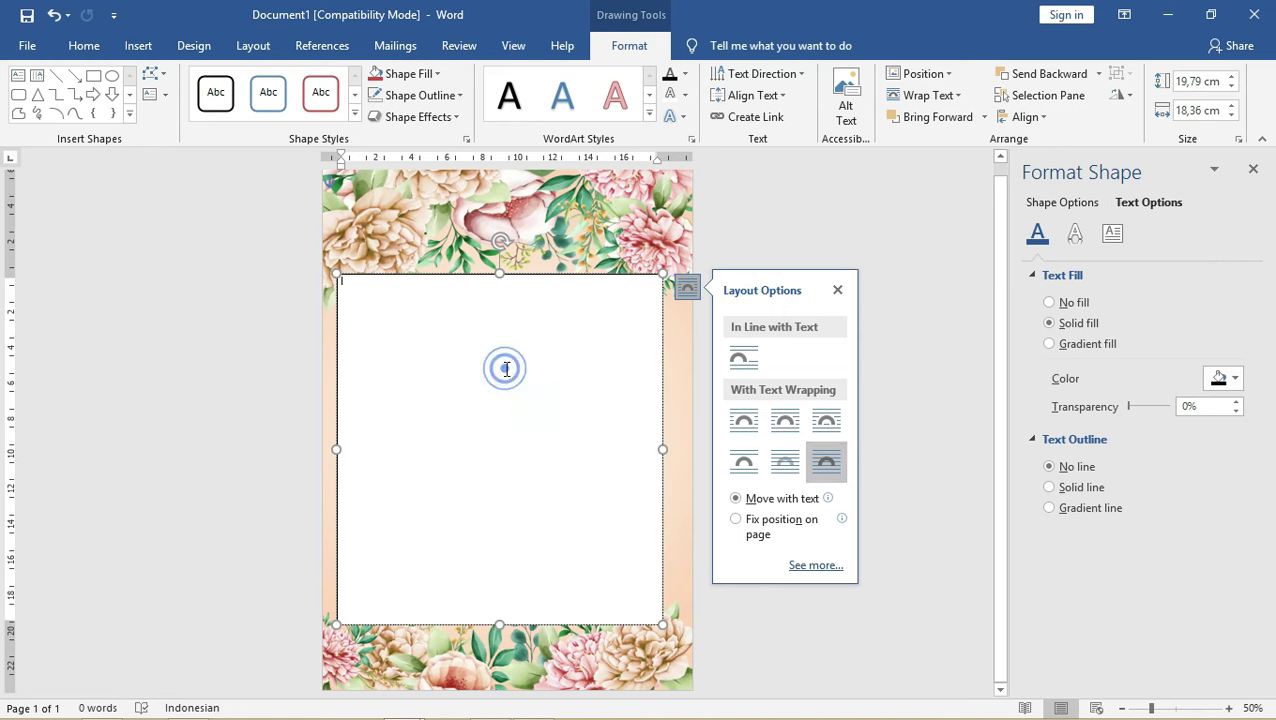
pyautogui.hotkey('ctrl', 'v')
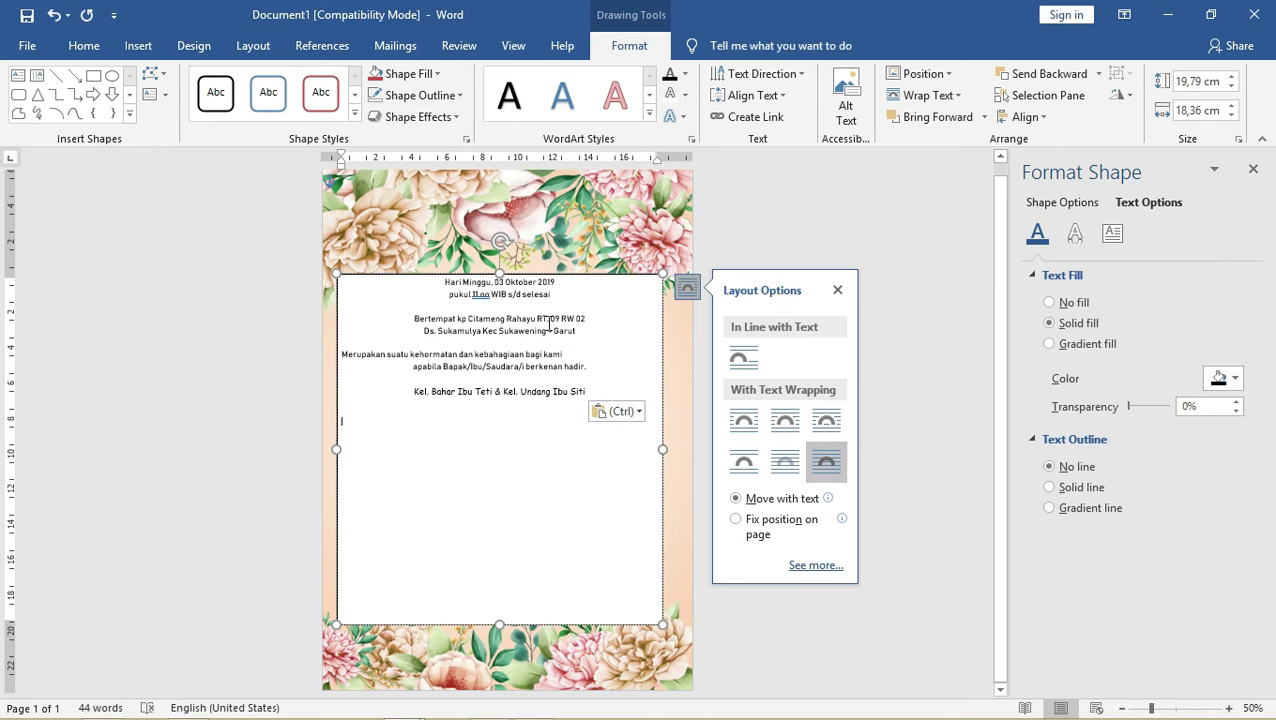
# - Shorten the details text box to 8,78 cm tall and drop it above the bottom flowers
pyautogui.moveTo(567, 285); pyautogui.dragTo(575, 317)
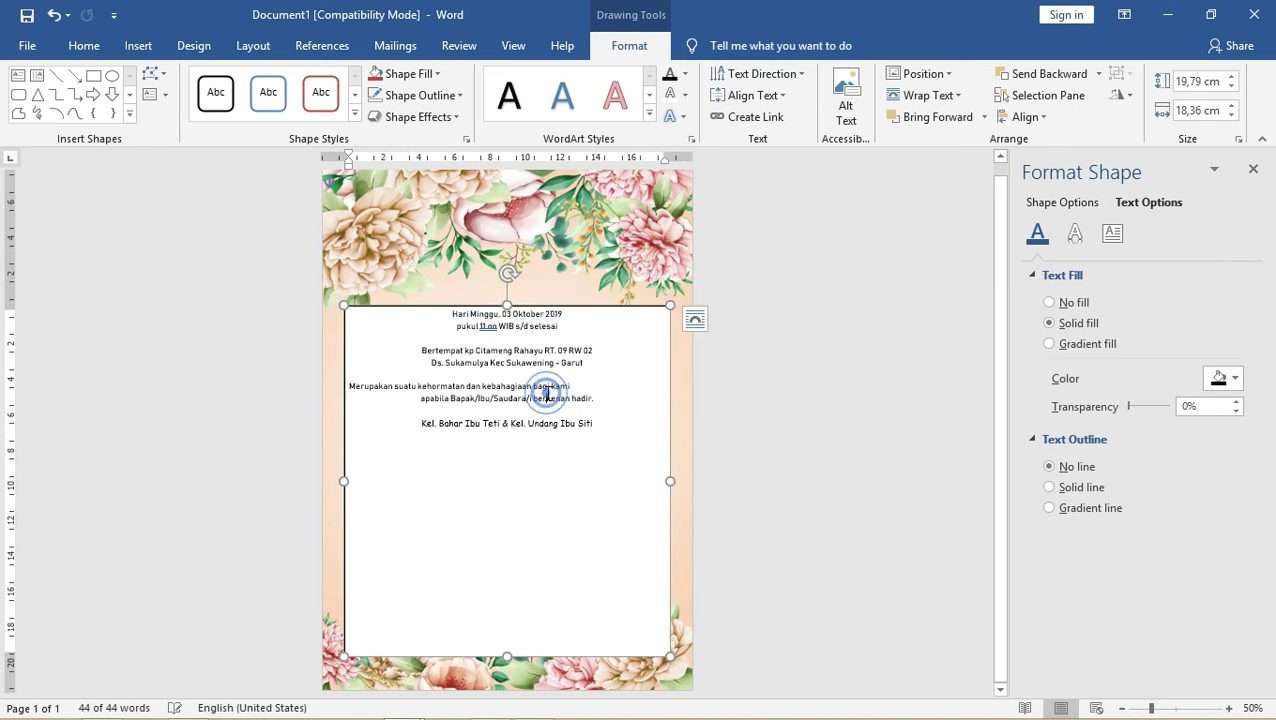
pyautogui.hotkey('ctrl', 'a')
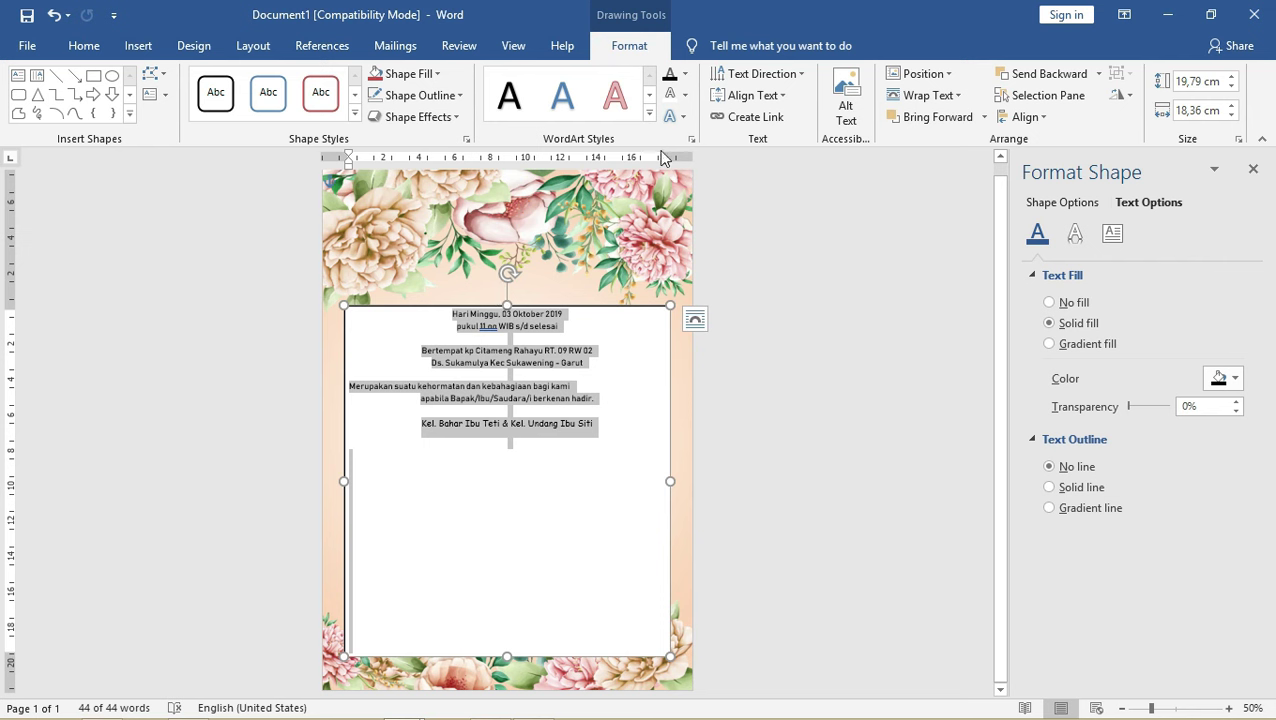
pyautogui.keyDown('ctrl'); pyautogui.scroll(5, 549, 393); pyautogui.keyUp('ctrl')
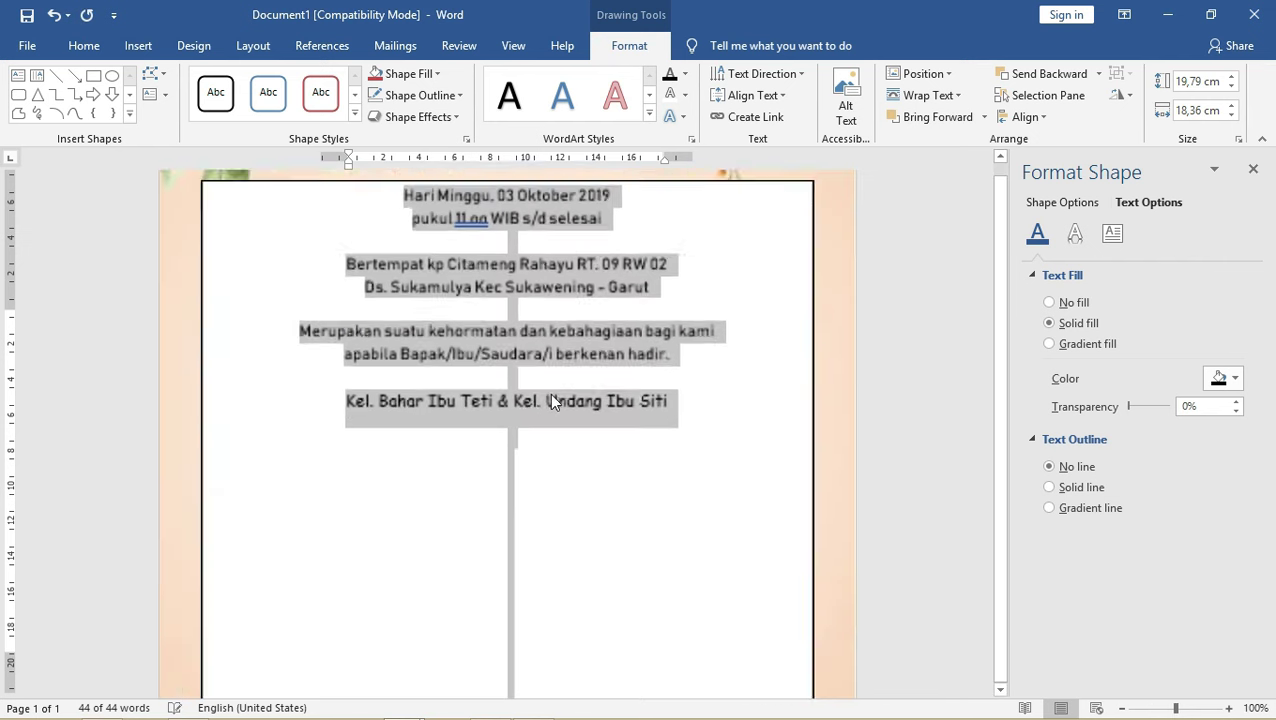
pyautogui.scroll(2, 587, 315)
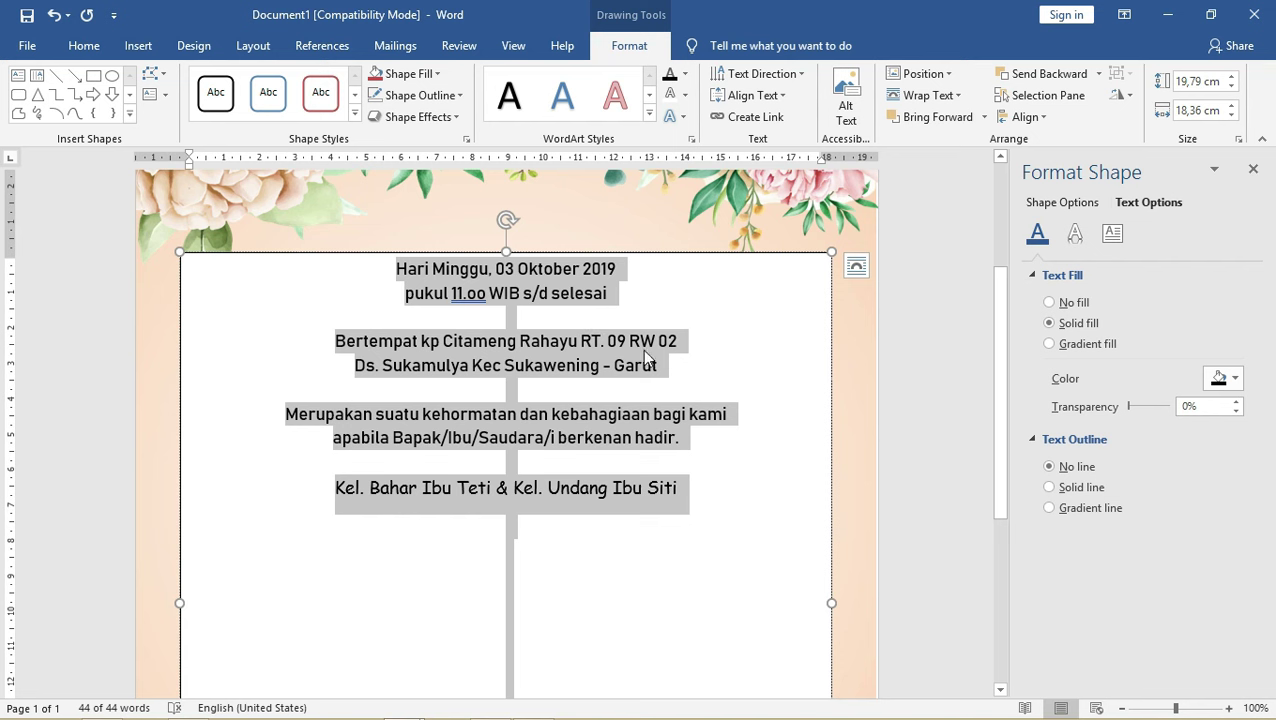
pyautogui.keyDown('ctrl'); pyautogui.scroll(-4, 547, 360); pyautogui.keyUp('ctrl')
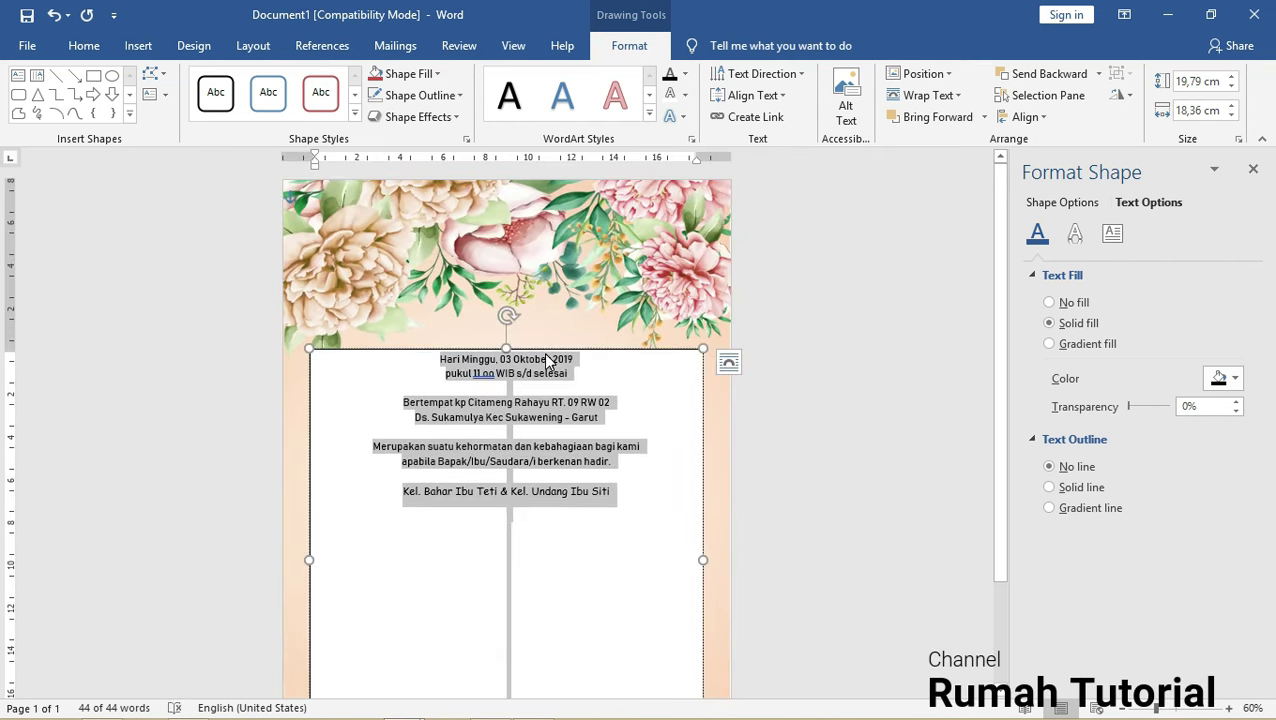
pyautogui.click(549, 347)
pyautogui.keyDown('ctrl'); pyautogui.scroll(-2, 555, 350); pyautogui.keyUp('ctrl')
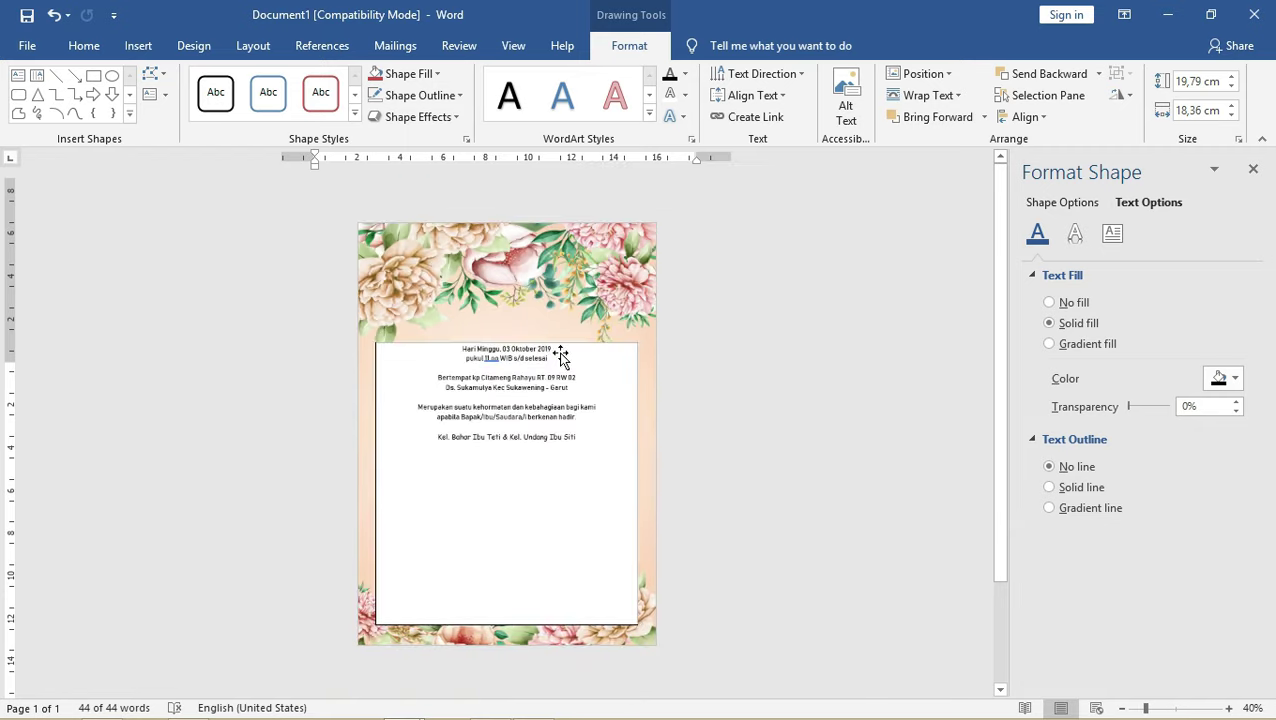
pyautogui.keyDown('ctrl'); pyautogui.scroll(1, 562, 353); pyautogui.keyUp('ctrl')
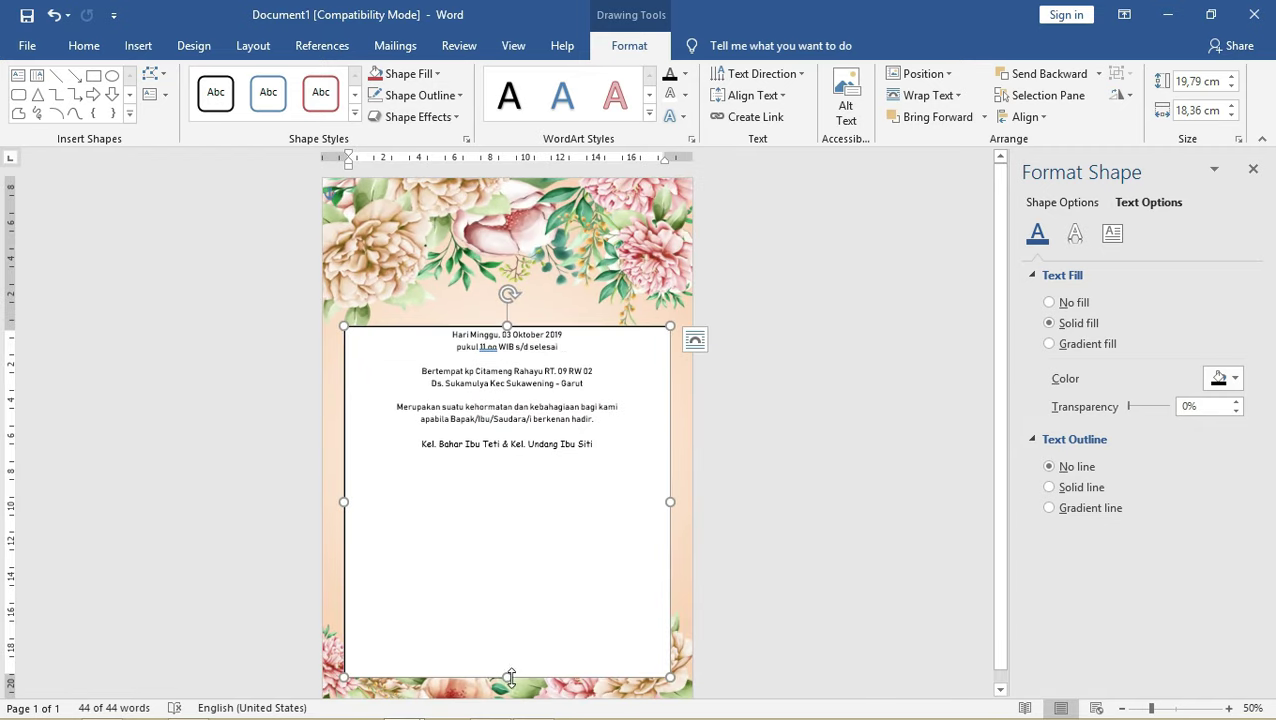
pyautogui.moveTo(512, 559); pyautogui.dragTo(512, 482)
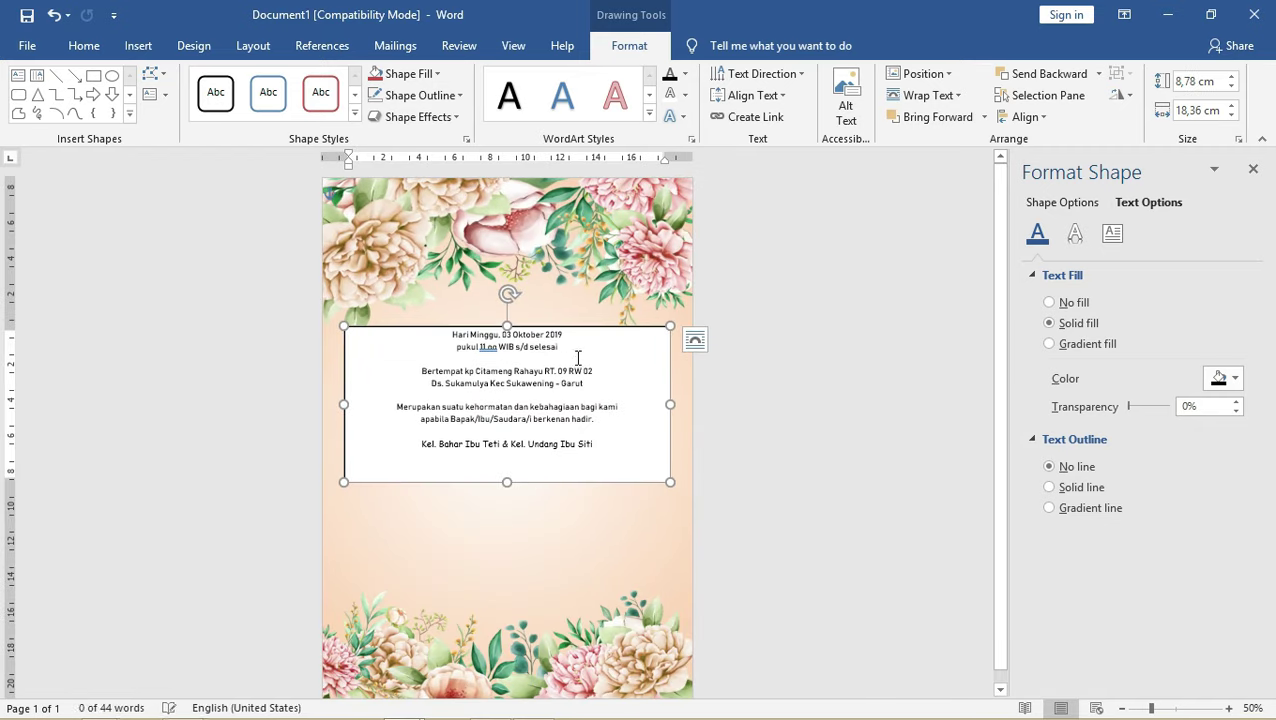
pyautogui.moveTo(569, 334); pyautogui.dragTo(562, 458)
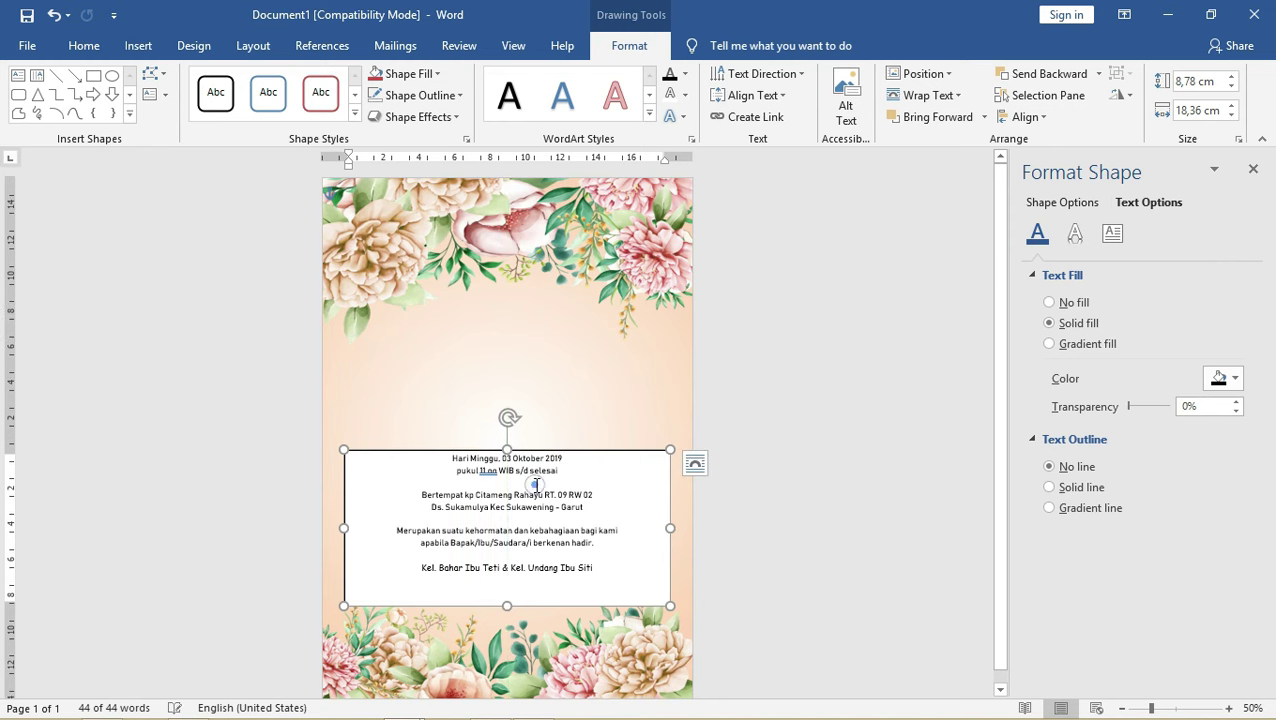
pyautogui.hotkey('ctrl', 'a')
# - Set the event details text in the Bahnschrift font
pyautogui.click(84, 45)
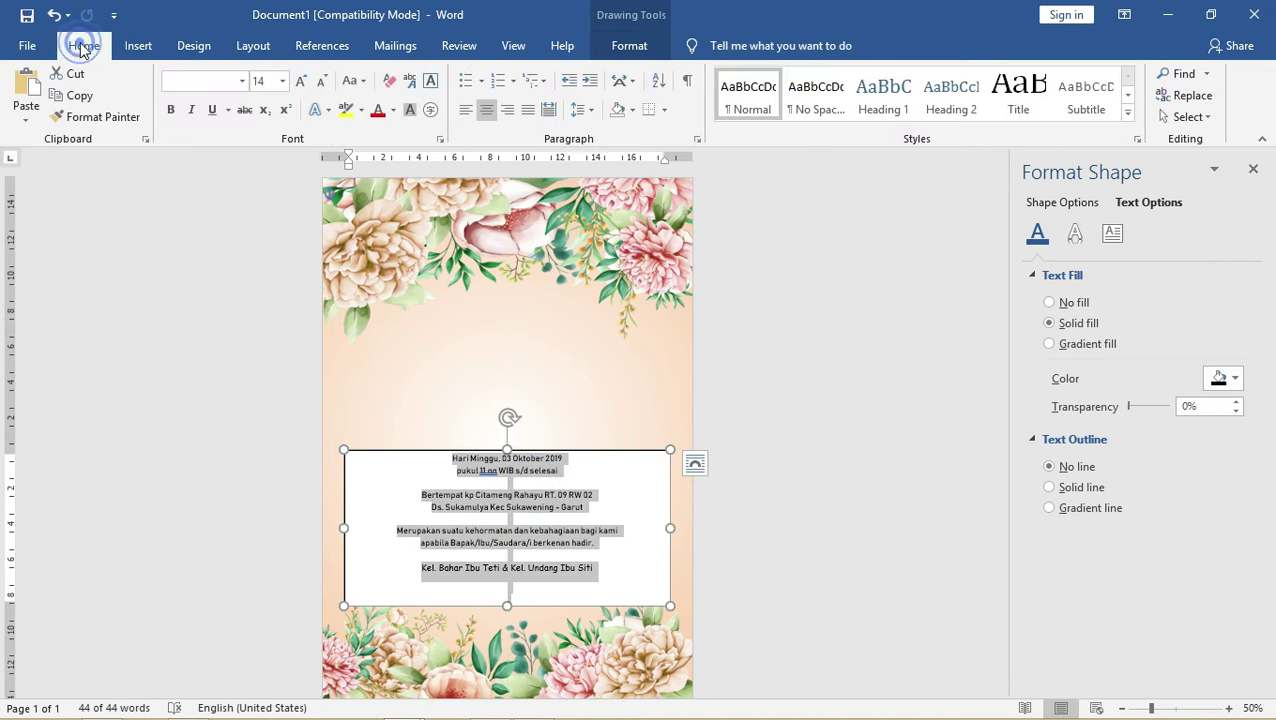
pyautogui.click(197, 84)
pyautogui.write('Bahnschrift')
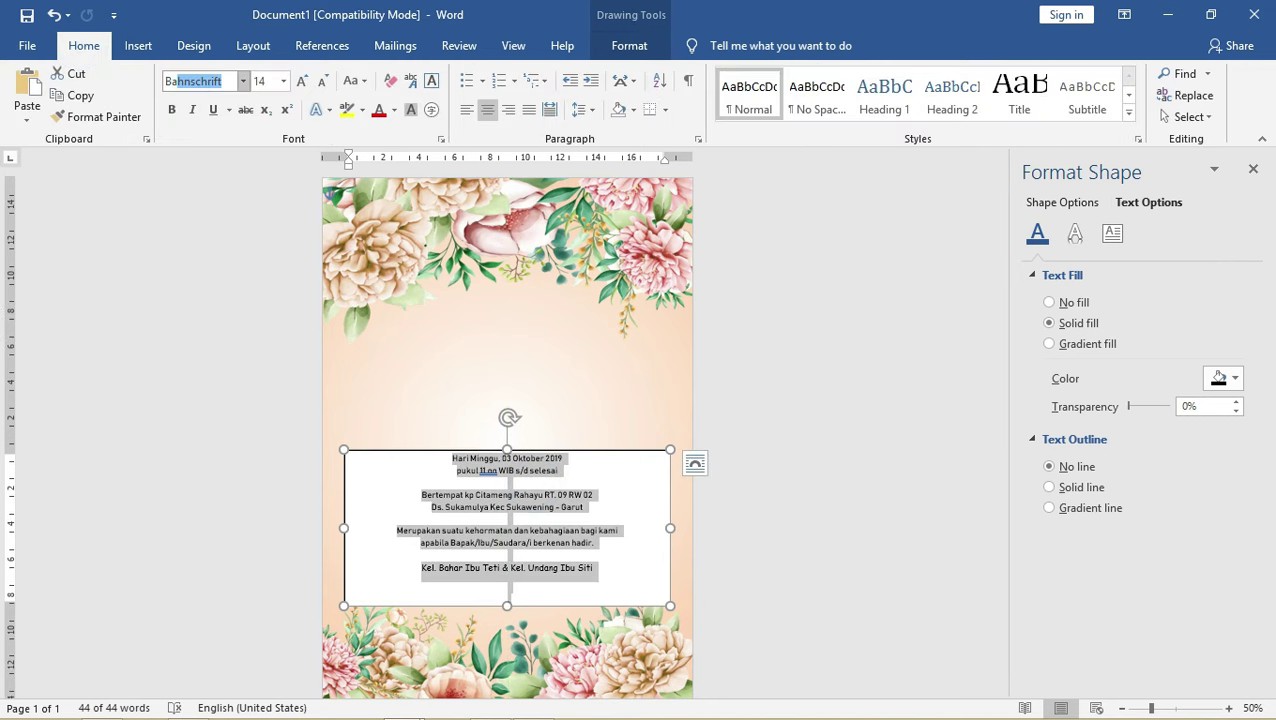
pyautogui.press('Return')
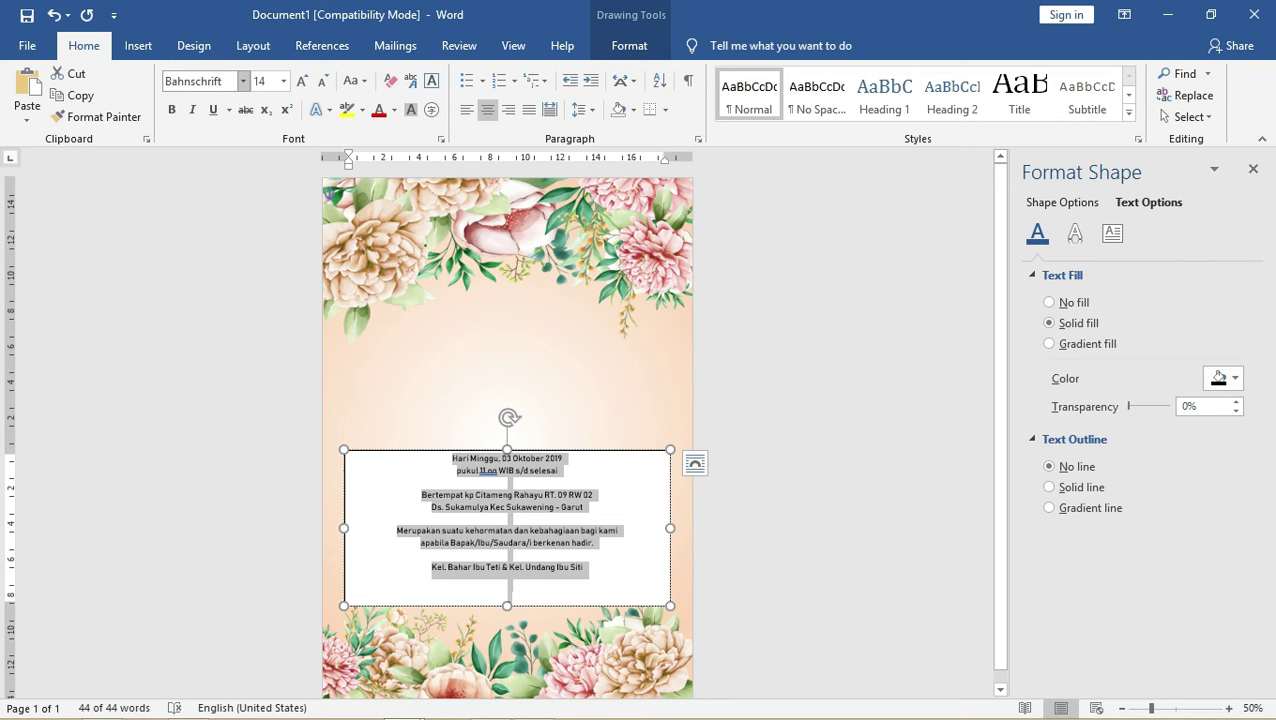
# - Move the details box slightly lower and give it no fill and no outline
pyautogui.moveTo(573, 452); pyautogui.dragTo(579, 477)
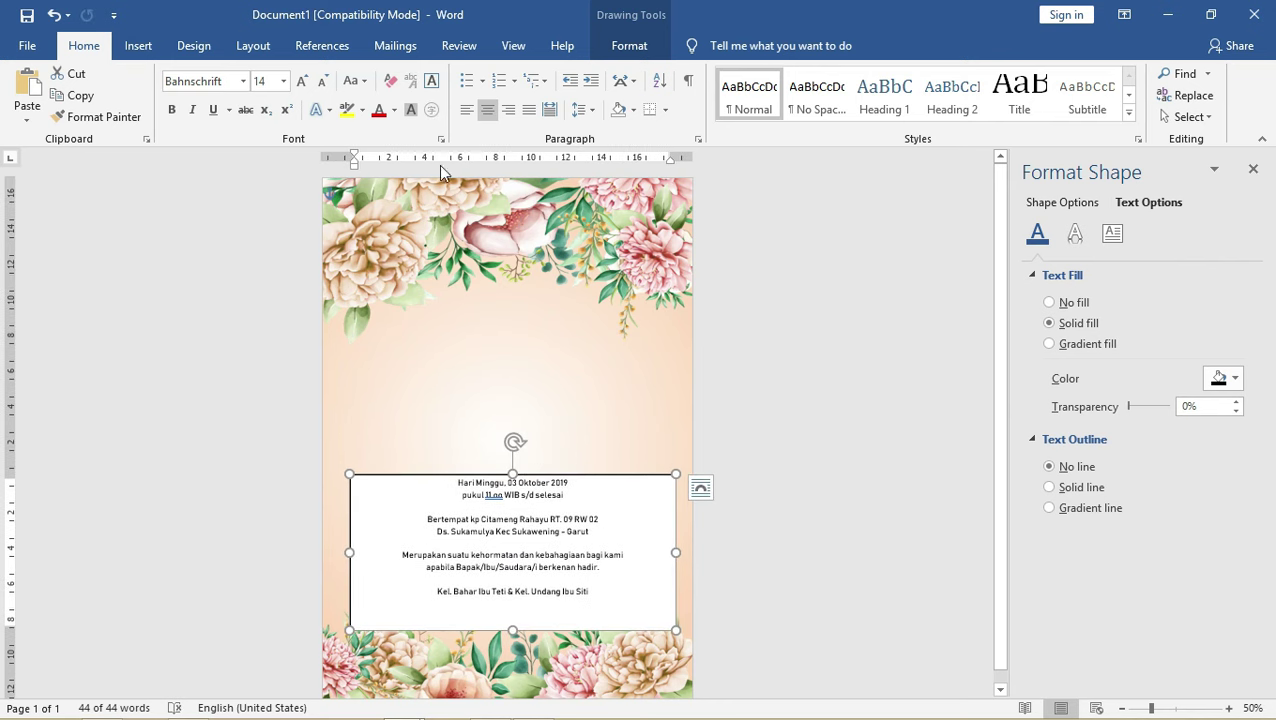
pyautogui.click(636, 46)
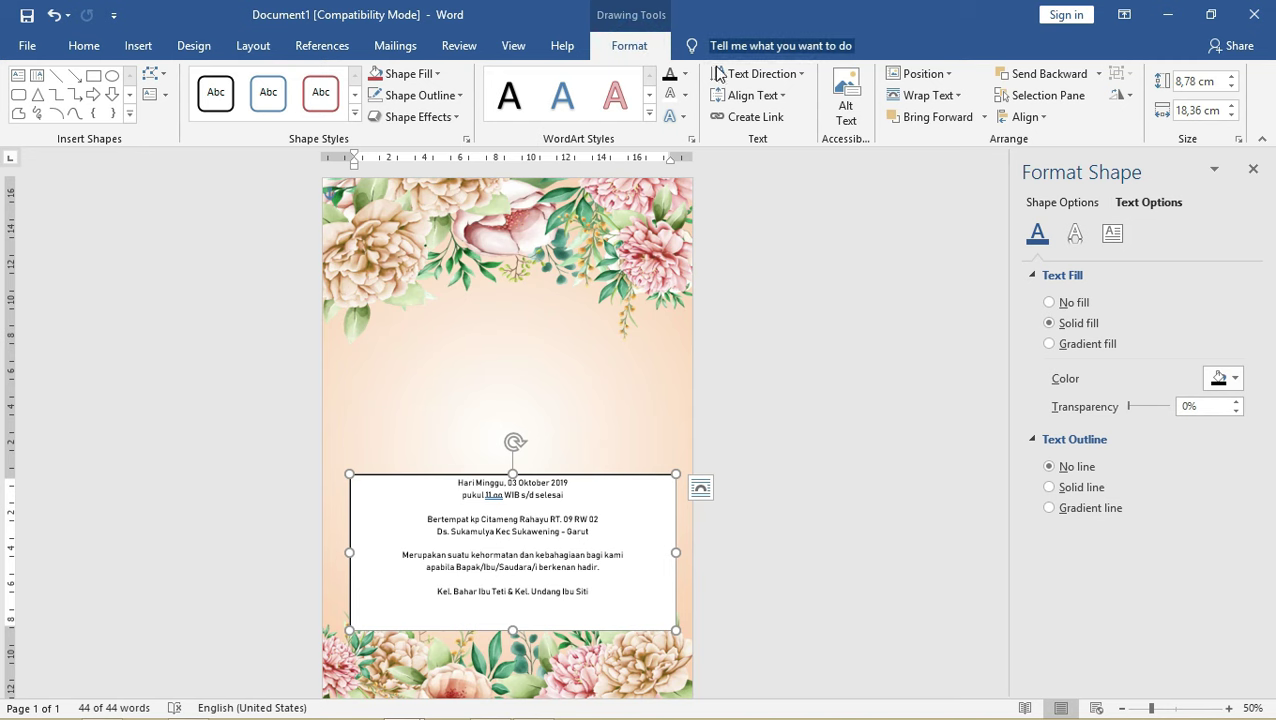
pyautogui.click(408, 78)
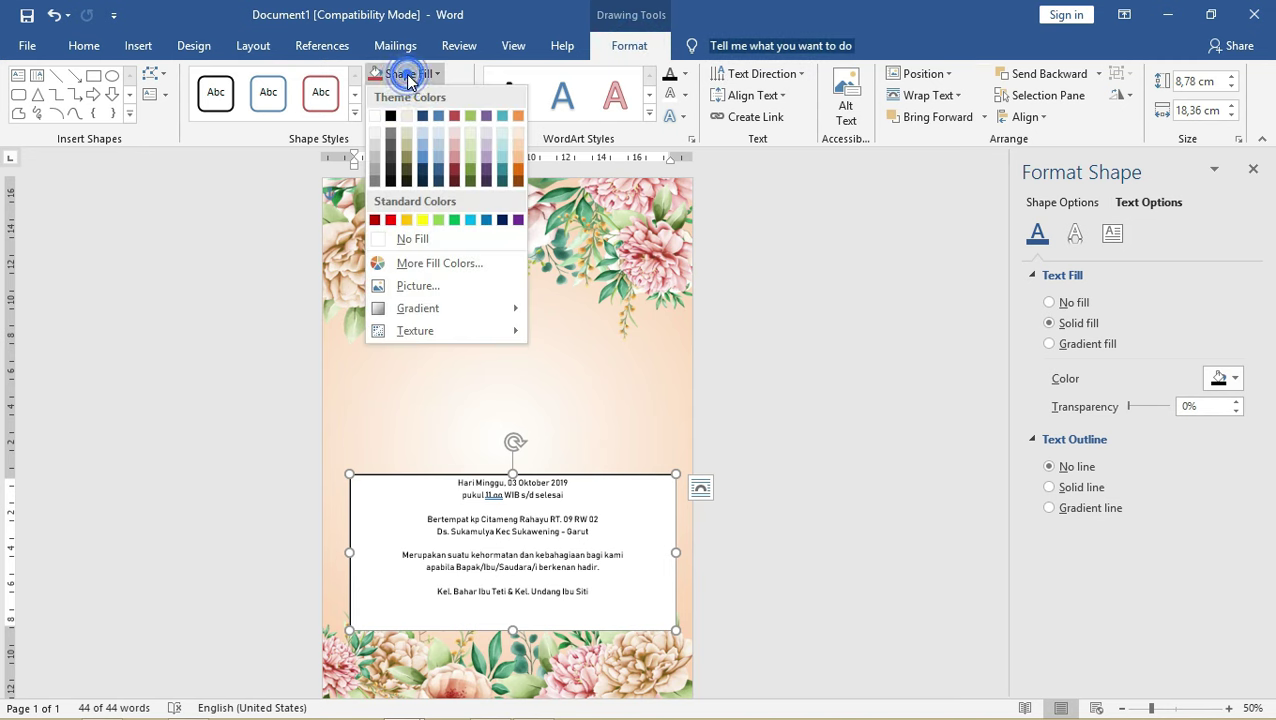
pyautogui.click(424, 236)
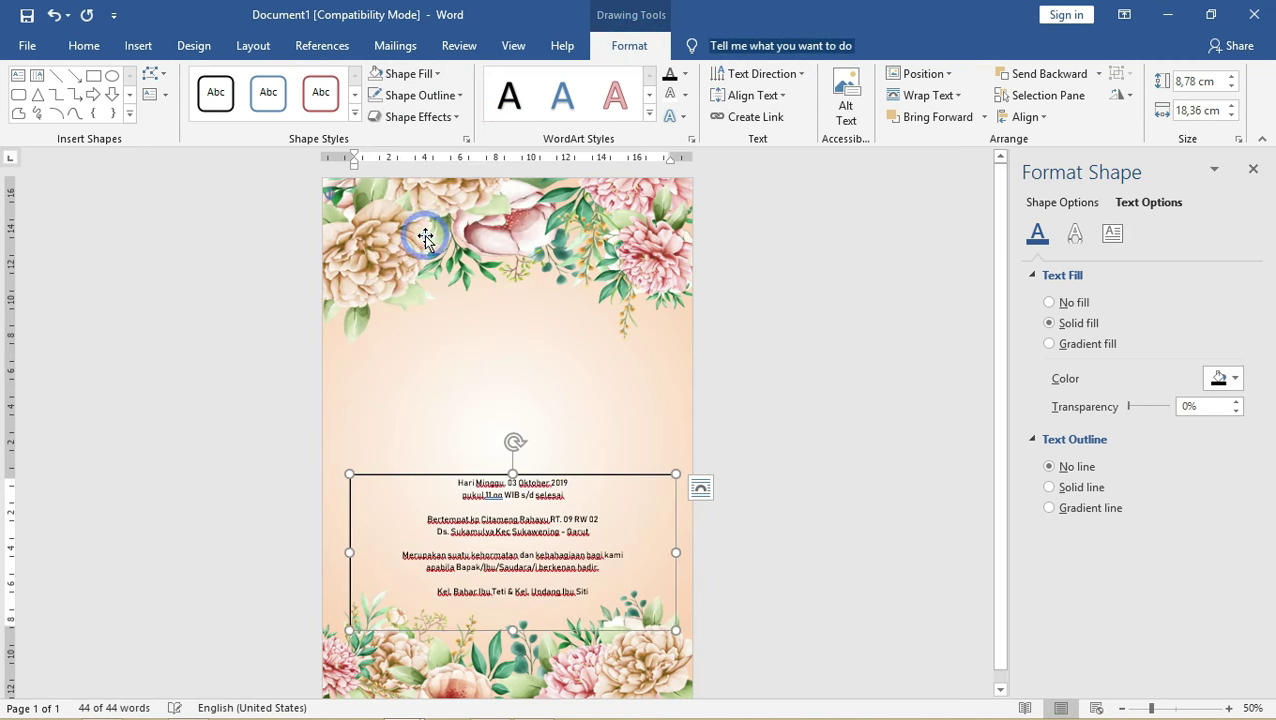
pyautogui.click(422, 97)
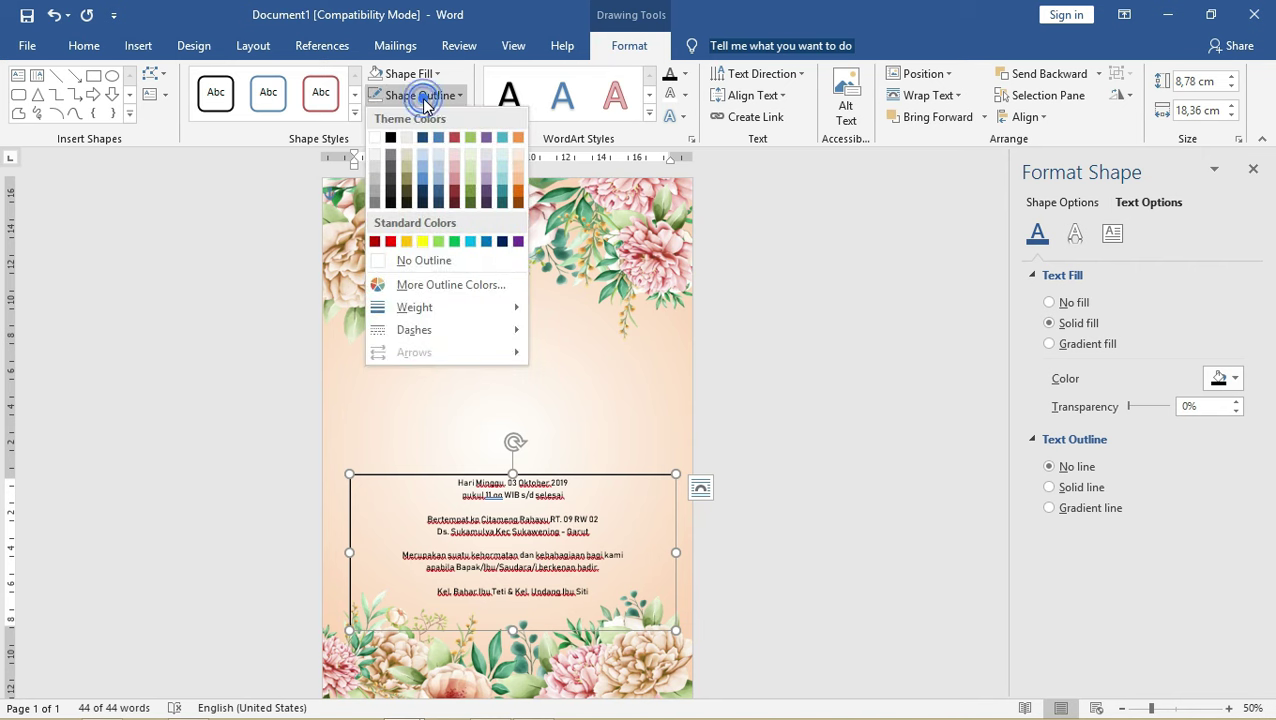
pyautogui.click(426, 261)
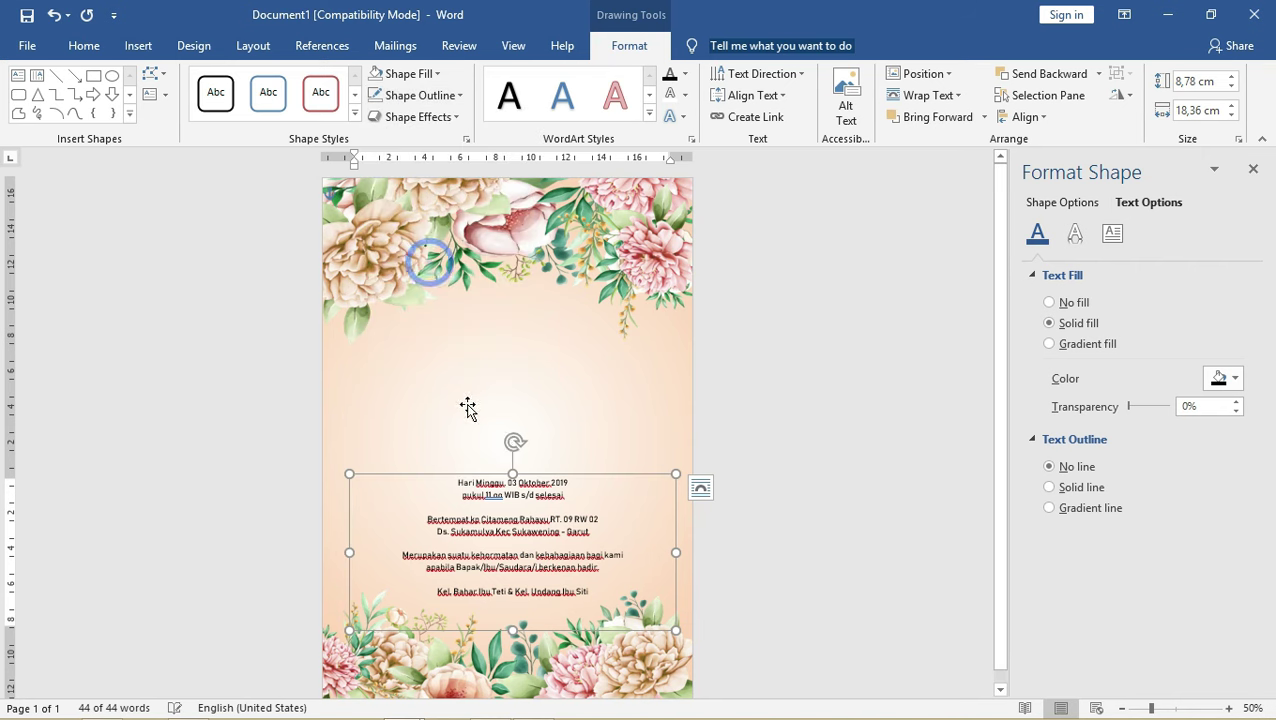
# - Select all the details text and enlarge it one size step
pyautogui.click(541, 494)
pyautogui.hotkey('ctrl', 'a')
pyautogui.hotkey('ctrl', ']')
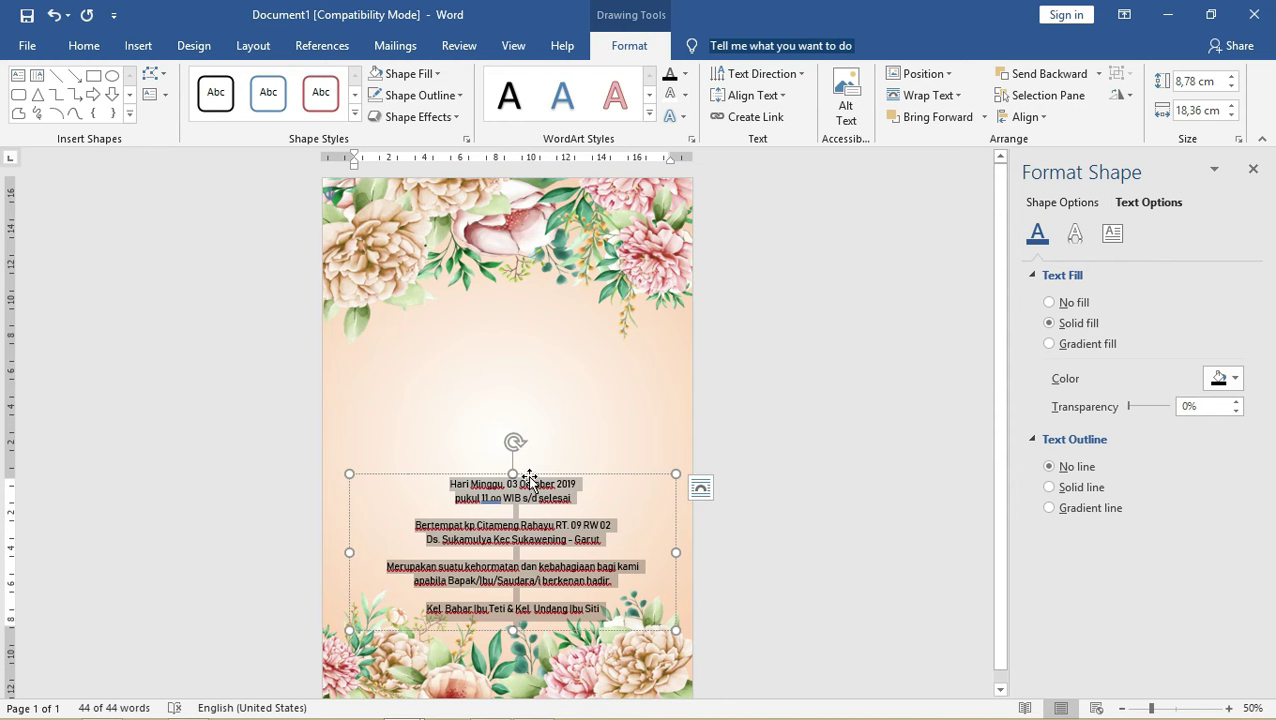
# - Copy the details box higher, replace its text with the couple's enlarged names, and shrink it to 2,38 cm
pyautogui.moveTo(530, 480)
pyautogui.mouseDown()
pyautogui.moveTo(524, 471)
pyautogui.moveTo(577, 466)
pyautogui.moveTo(557, 377)
pyautogui.mouseUp()
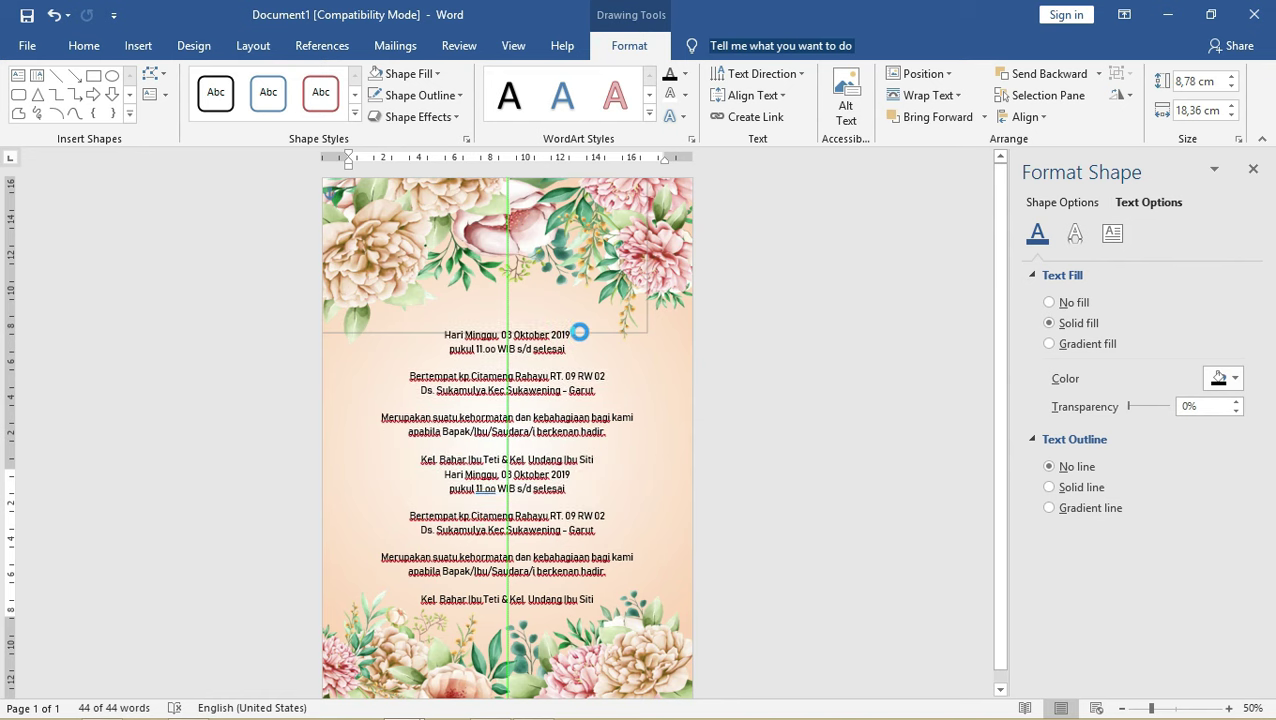
pyautogui.hotkey('ctrl', 'a')
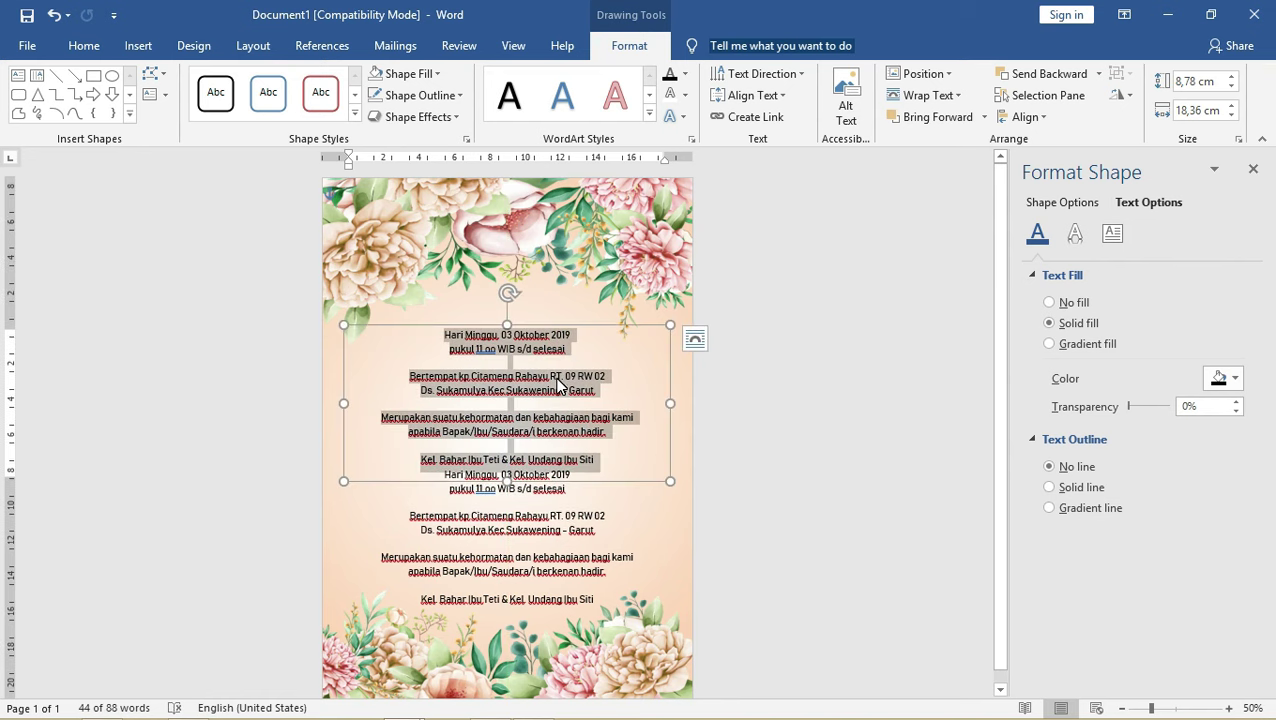
pyautogui.write('Riana & Devi')
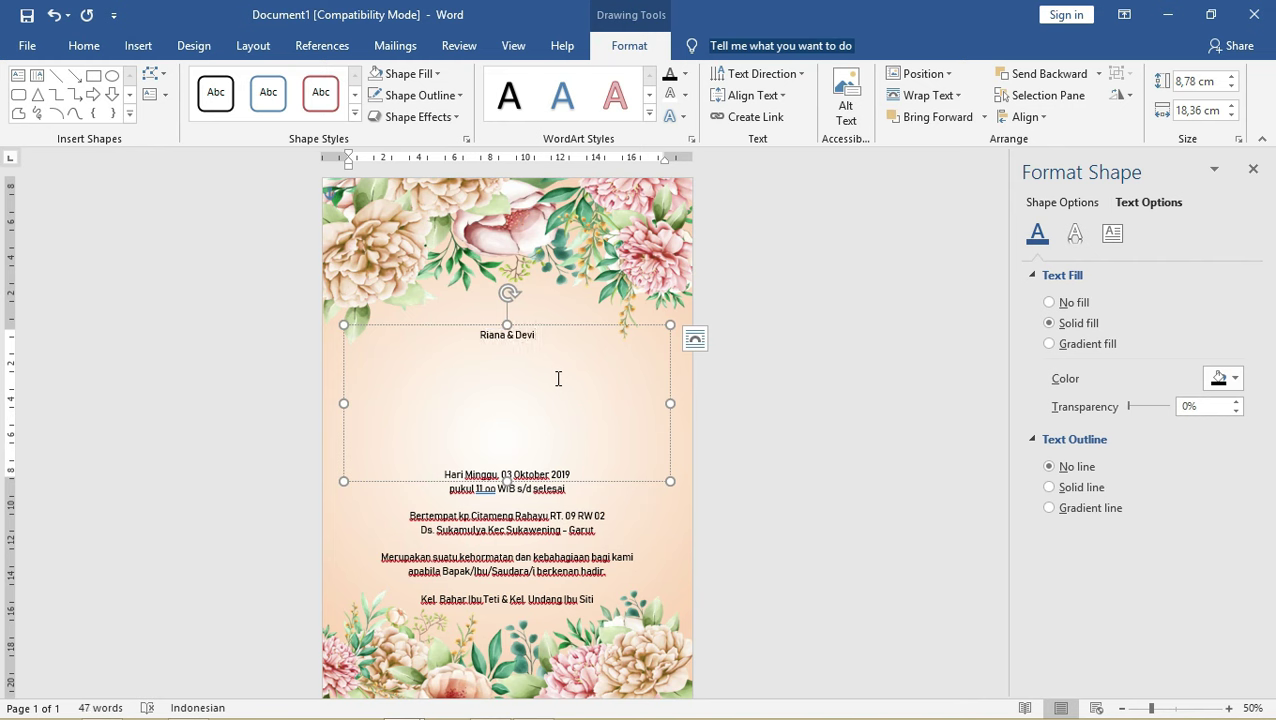
pyautogui.hotkey('ctrl', 'a')
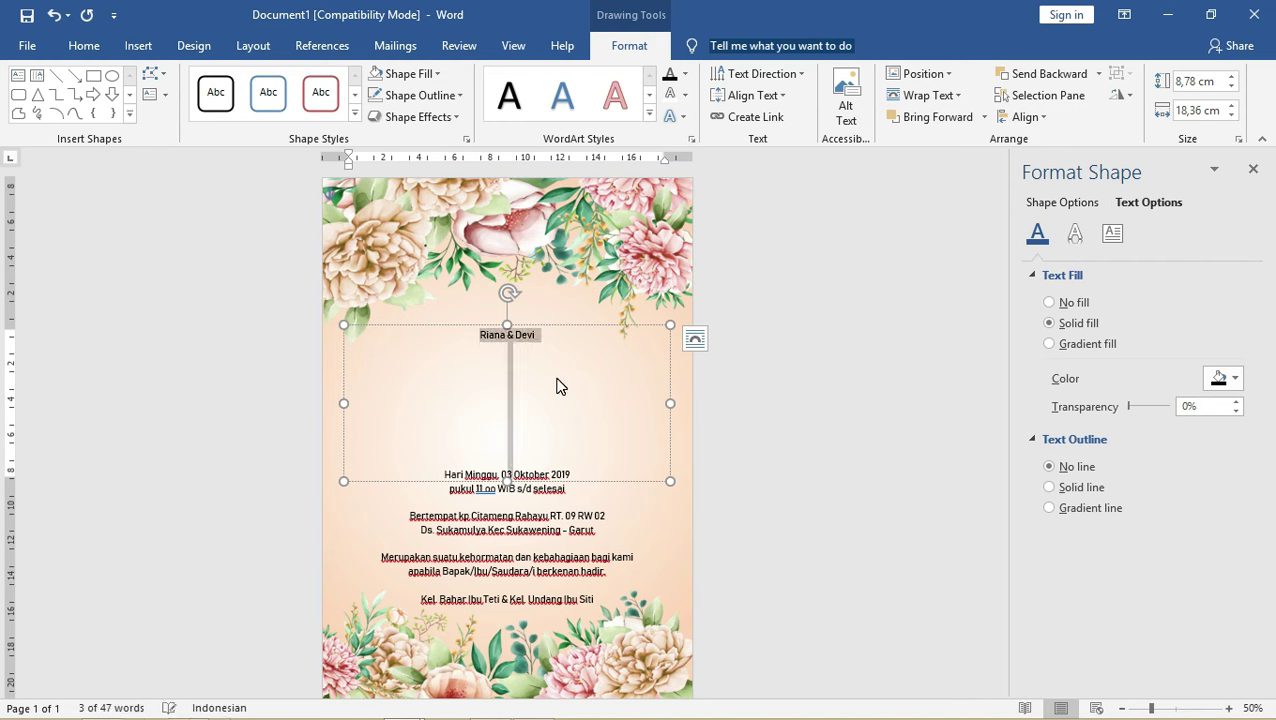
pyautogui.hotkey('ctrl', 'shift', '.')
pyautogui.hotkey('ctrl', 'shift', '.')
pyautogui.hotkey('ctrl', 'shift', '.')
pyautogui.hotkey('ctrl', 'shift', '.')
pyautogui.hotkey('ctrl', 'shift', '.')
pyautogui.hotkey('ctrl', 'shift', '.')
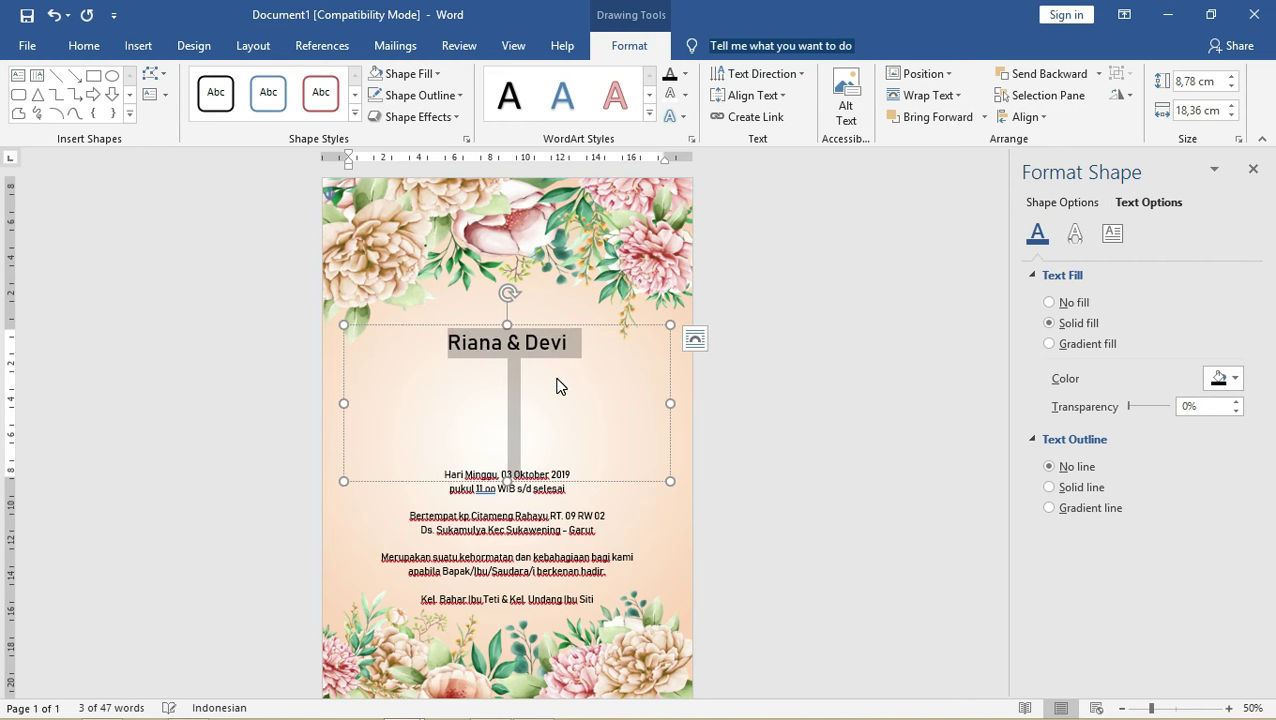
pyautogui.click(560, 386)
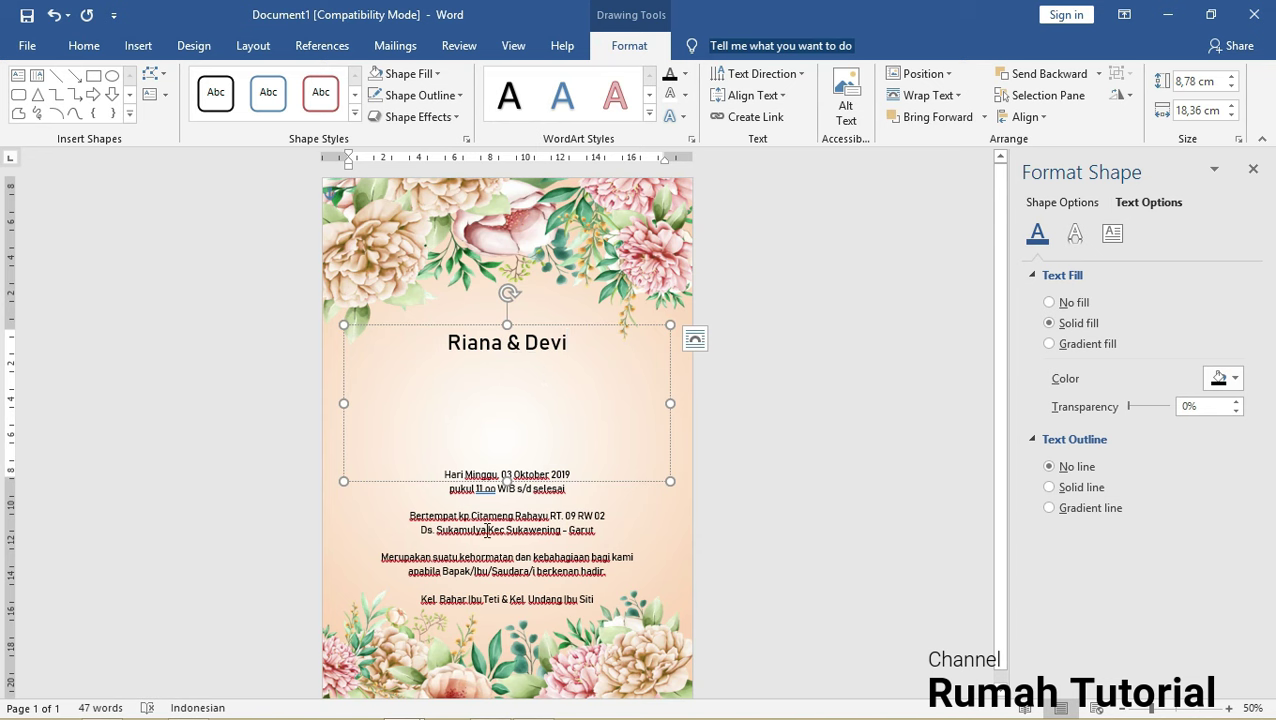
pyautogui.moveTo(507, 481)
pyautogui.mouseDown()
pyautogui.moveTo(515, 368)
pyautogui.moveTo(541, 423)
pyautogui.mouseUp()
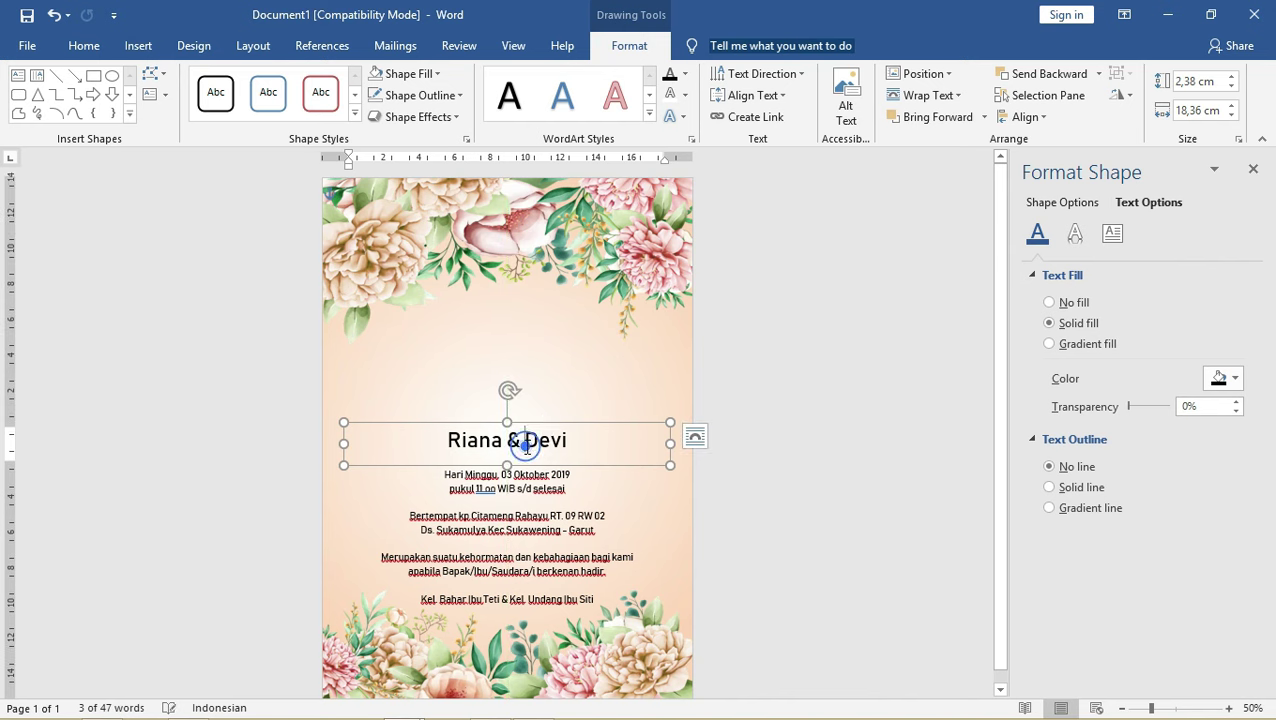
# - Set the couple's names in bold Adine Kirnberg script, one size larger, and nudge the box up
pyautogui.tripleClick(515, 441)
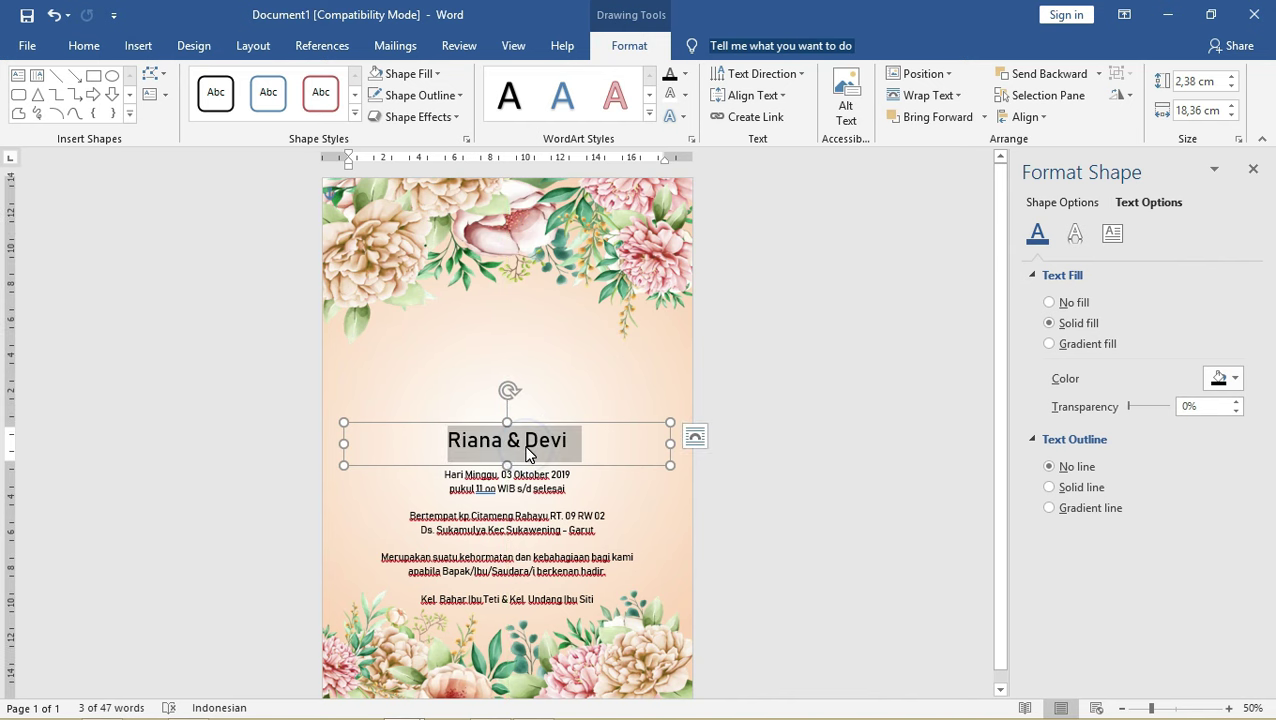
pyautogui.click(84, 46)
pyautogui.click(242, 82)
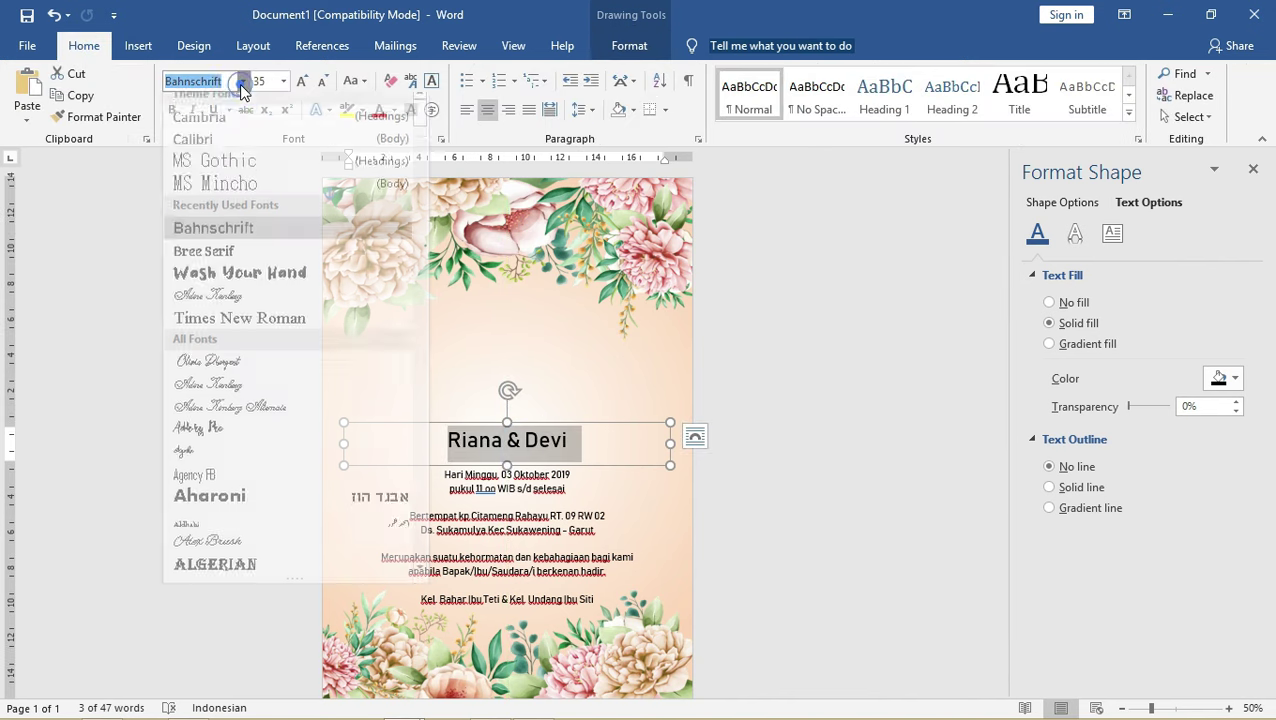
pyautogui.click(256, 310)
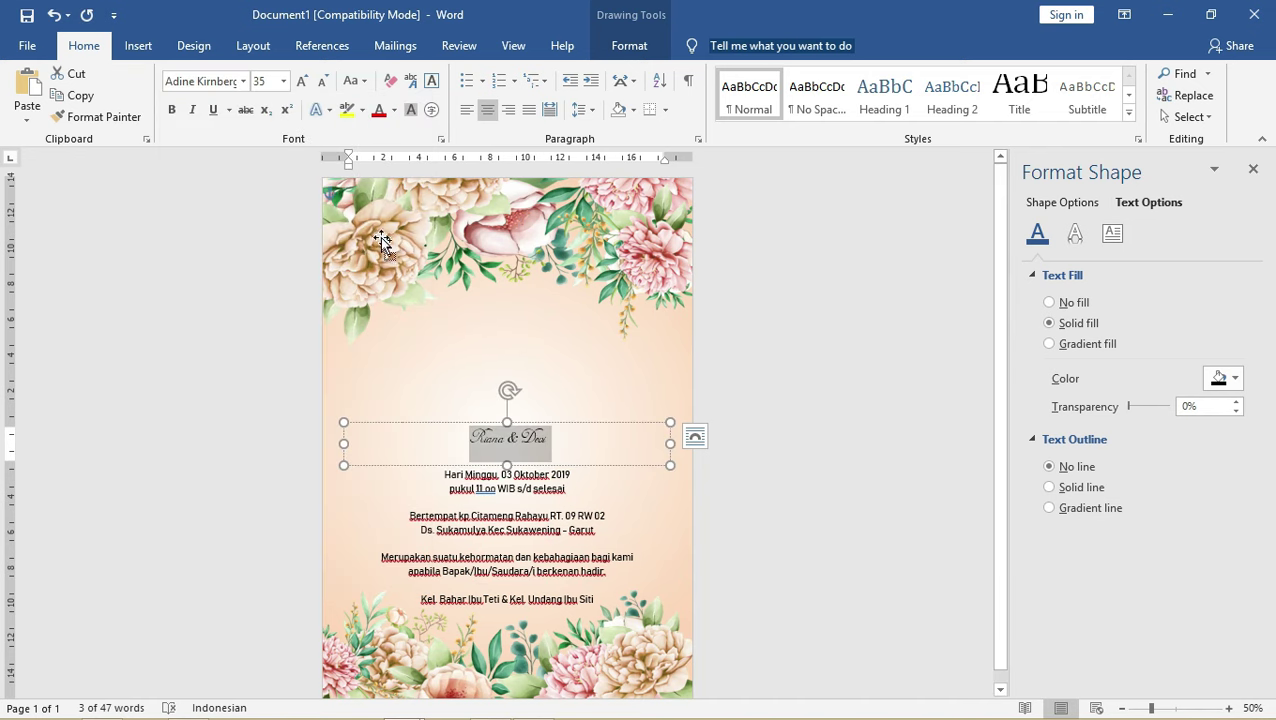
pyautogui.hotkey('ctrl', 'b')
pyautogui.hotkey('ctrl', ']')
pyautogui.hotkey('ctrl', ']')
pyautogui.hotkey('ctrl', ']')
pyautogui.hotkey('ctrl', ']')
pyautogui.hotkey('ctrl', ']')
pyautogui.hotkey('ctrl', ']')
pyautogui.hotkey('ctrl', ']')
pyautogui.hotkey('ctrl', ']')
pyautogui.hotkey('ctrl', ']')
pyautogui.hotkey('ctrl', ']')
pyautogui.hotkey('ctrl', ']')
pyautogui.hotkey('ctrl', ']')
pyautogui.hotkey('ctrl', ']')
pyautogui.hotkey('ctrl', ']')
pyautogui.hotkey('ctrl', ']')
pyautogui.hotkey('ctrl', ']')
pyautogui.hotkey('ctrl', ']')
pyautogui.hotkey('ctrl', ']')
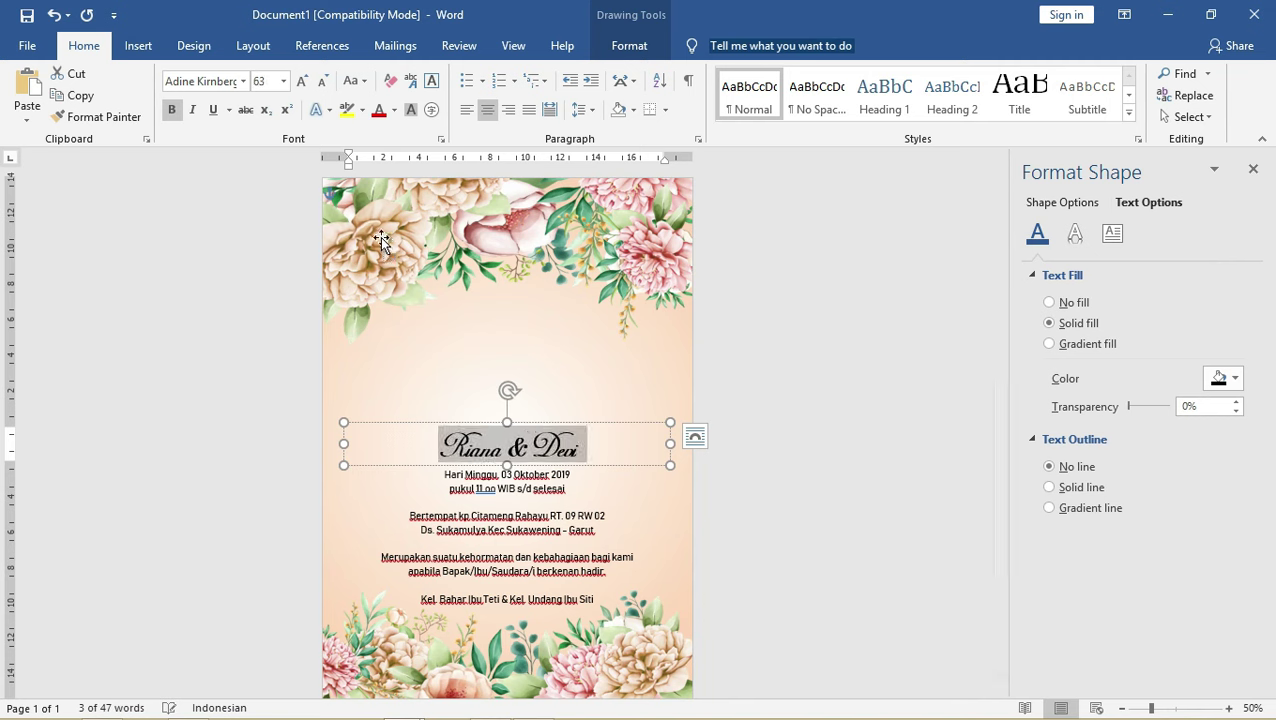
pyautogui.moveTo(520, 423); pyautogui.dragTo(515, 414)
# - Colour the couple's names red and enlarge them to 89 pt
pyautogui.tripleClick(533, 443)
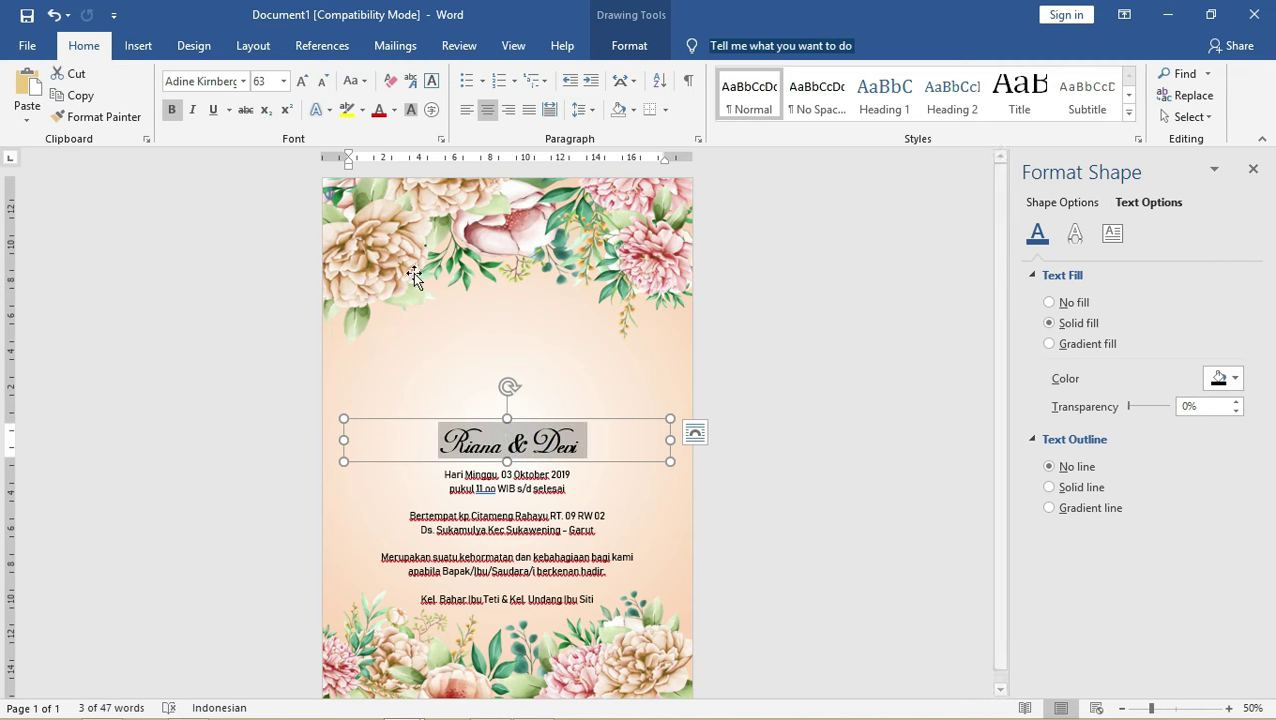
pyautogui.click(557, 418)
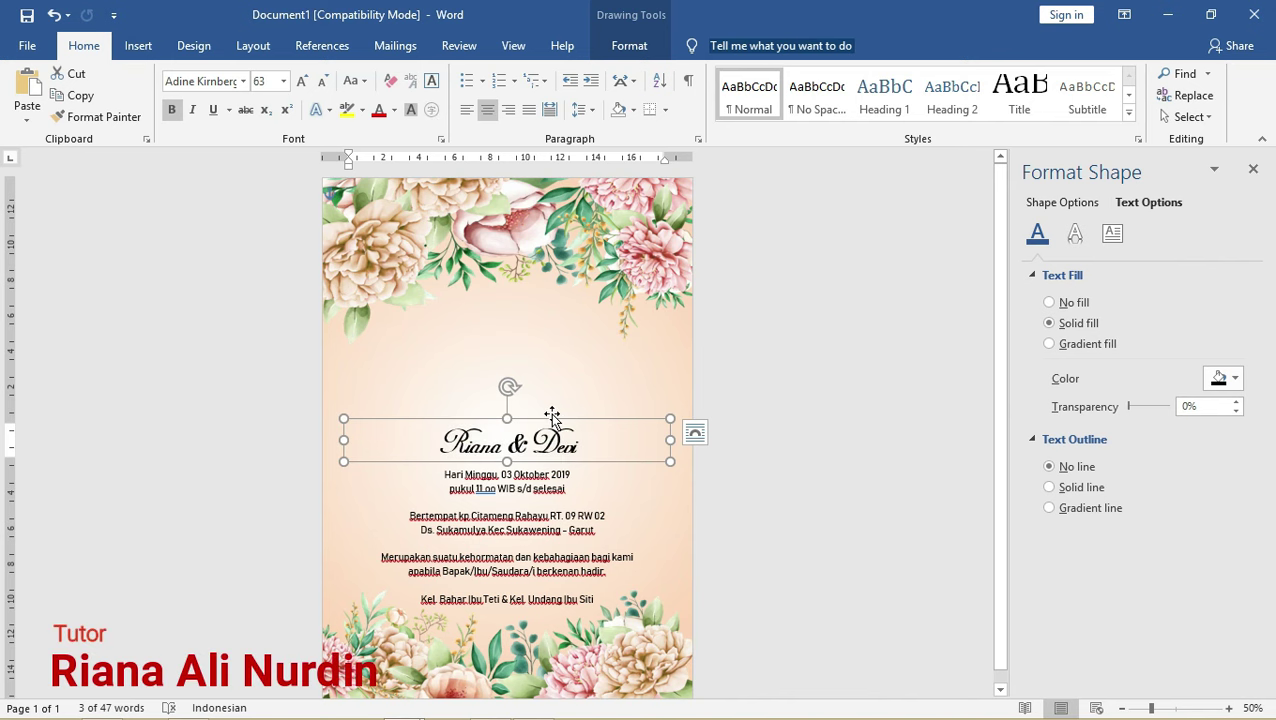
pyautogui.click(557, 418)
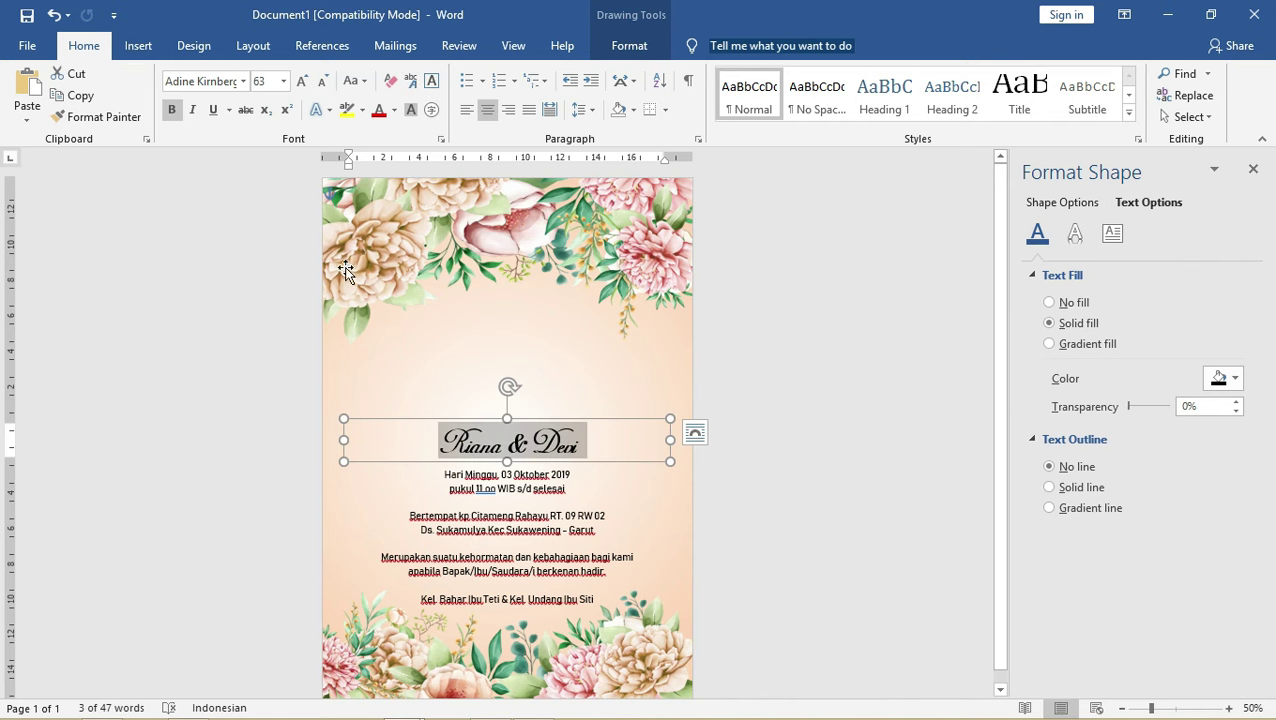
pyautogui.click(396, 118)
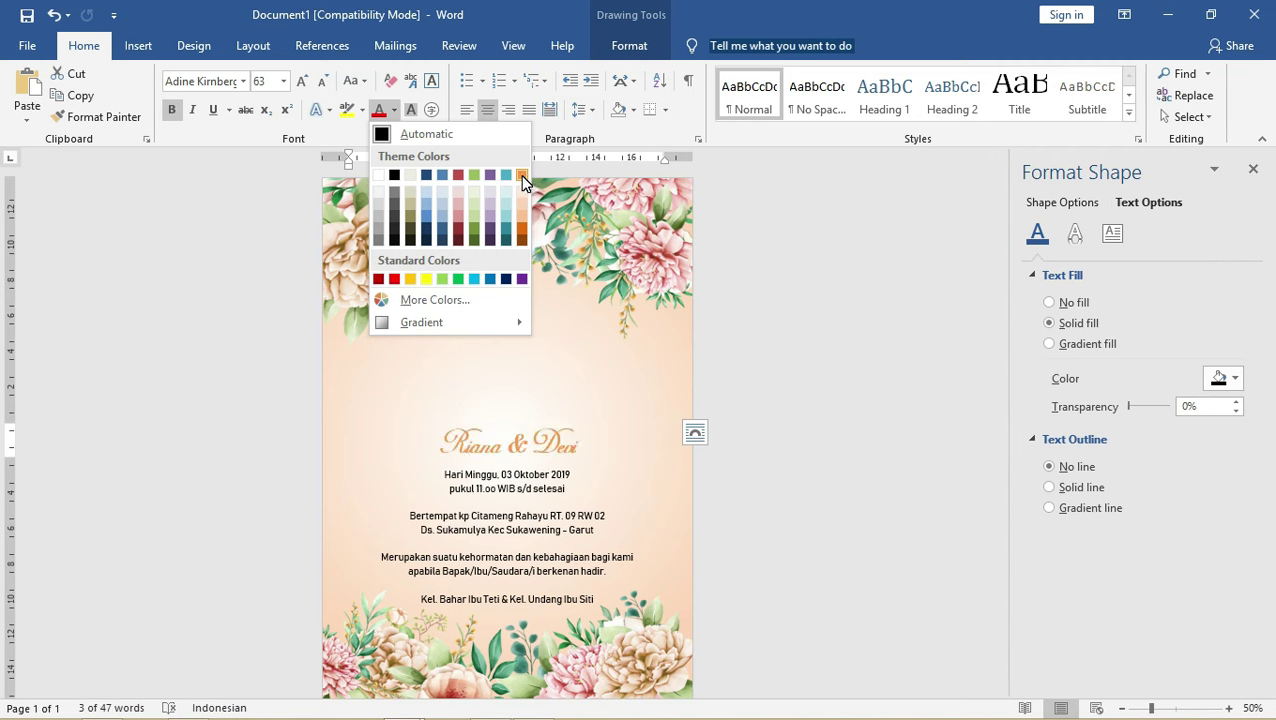
pyautogui.click(394, 279)
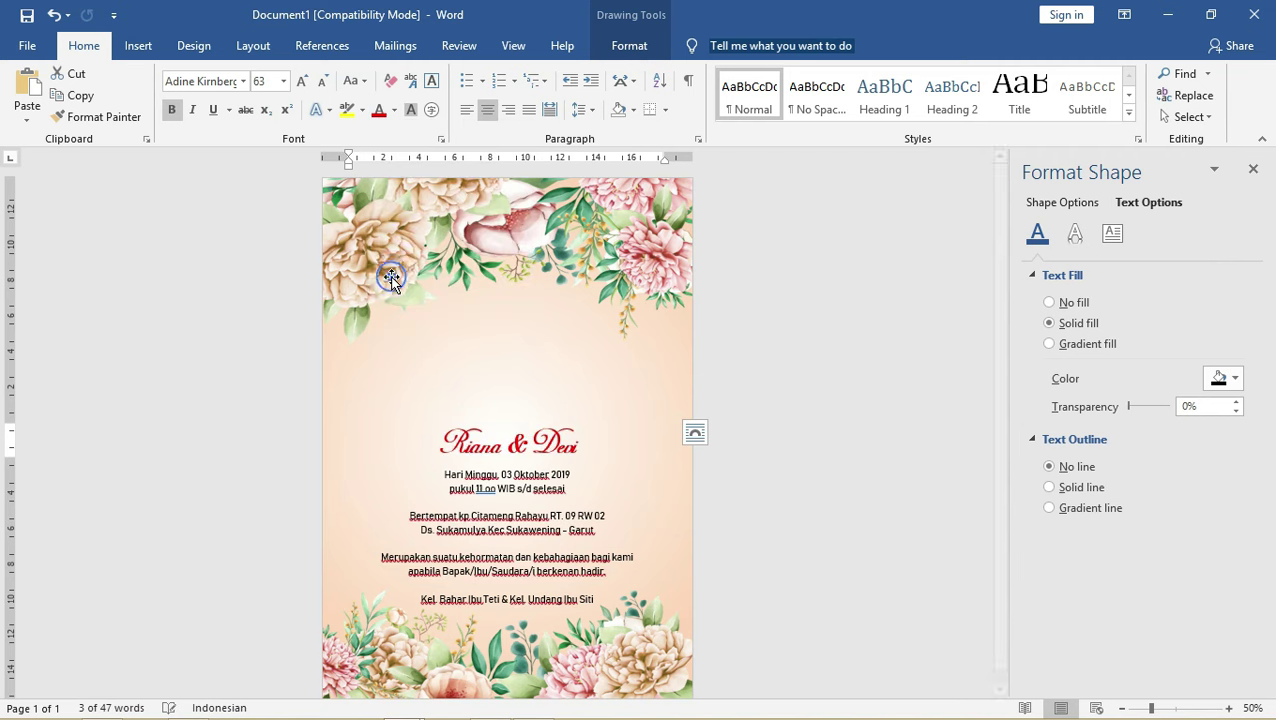
pyautogui.hotkey('ctrl', ']')
pyautogui.hotkey('ctrl', ']')
pyautogui.hotkey('ctrl', ']')
pyautogui.hotkey('ctrl', ']')
pyautogui.hotkey('ctrl', ']')
pyautogui.hotkey('ctrl', ']')
pyautogui.hotkey('ctrl', ']')
pyautogui.hotkey('ctrl', ']')
pyautogui.hotkey('ctrl', ']')
pyautogui.hotkey('ctrl', ']')
pyautogui.hotkey('ctrl', ']')
pyautogui.hotkey('ctrl', ']')
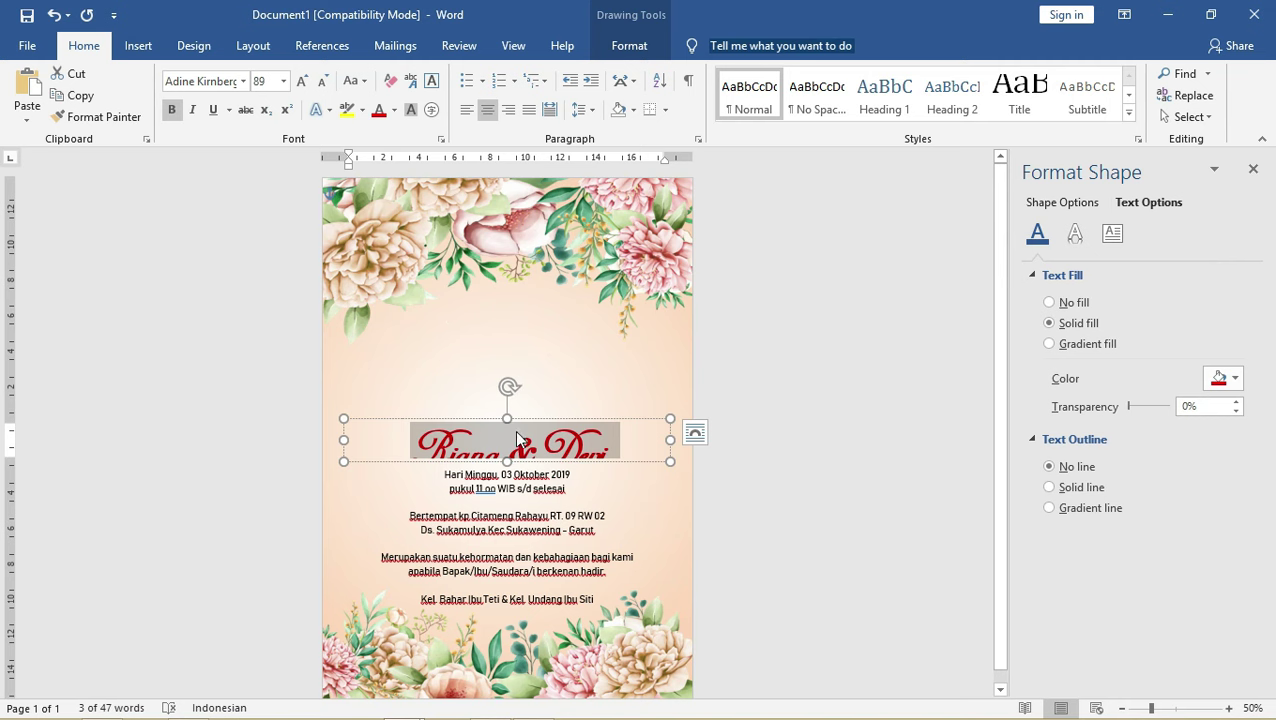
# - Reposition and heighten the names box, then reduce the names to 82 pt in orange
pyautogui.moveTo(527, 427)
pyautogui.mouseDown()
pyautogui.moveTo(528, 403)
pyautogui.moveTo(507, 463)
pyautogui.mouseUp()
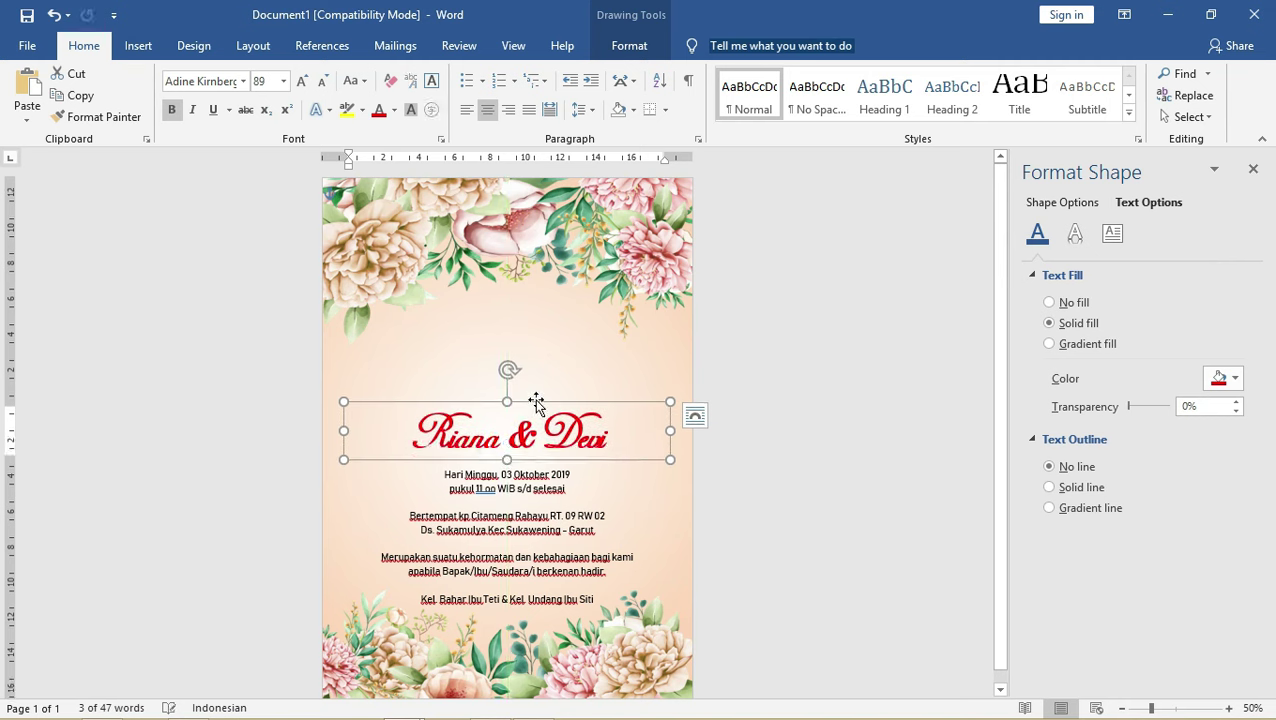
pyautogui.moveTo(537, 398); pyautogui.dragTo(538, 401)
pyautogui.tripleClick(532, 432)
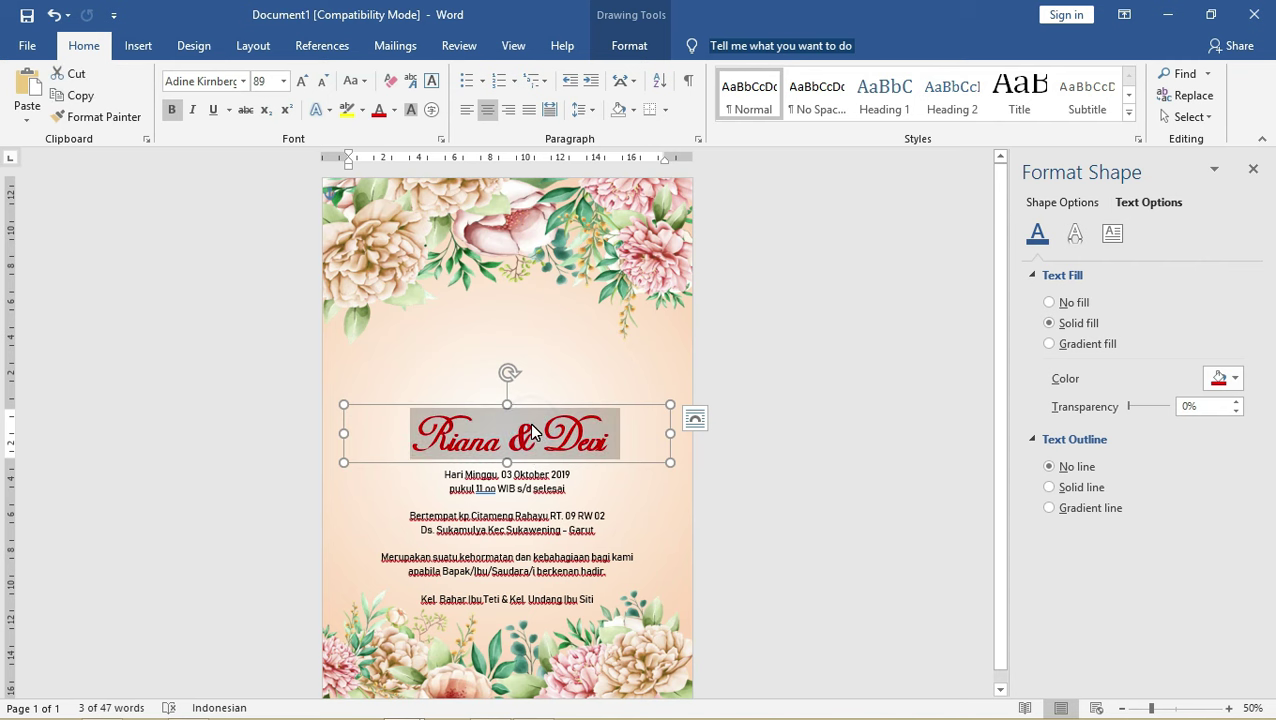
pyautogui.hotkey('ctrl', '[')
pyautogui.hotkey('ctrl', '[')
pyautogui.hotkey('ctrl', '[')
pyautogui.hotkey('ctrl', '[')
pyautogui.hotkey('ctrl', '[')
pyautogui.hotkey('ctrl', '[')
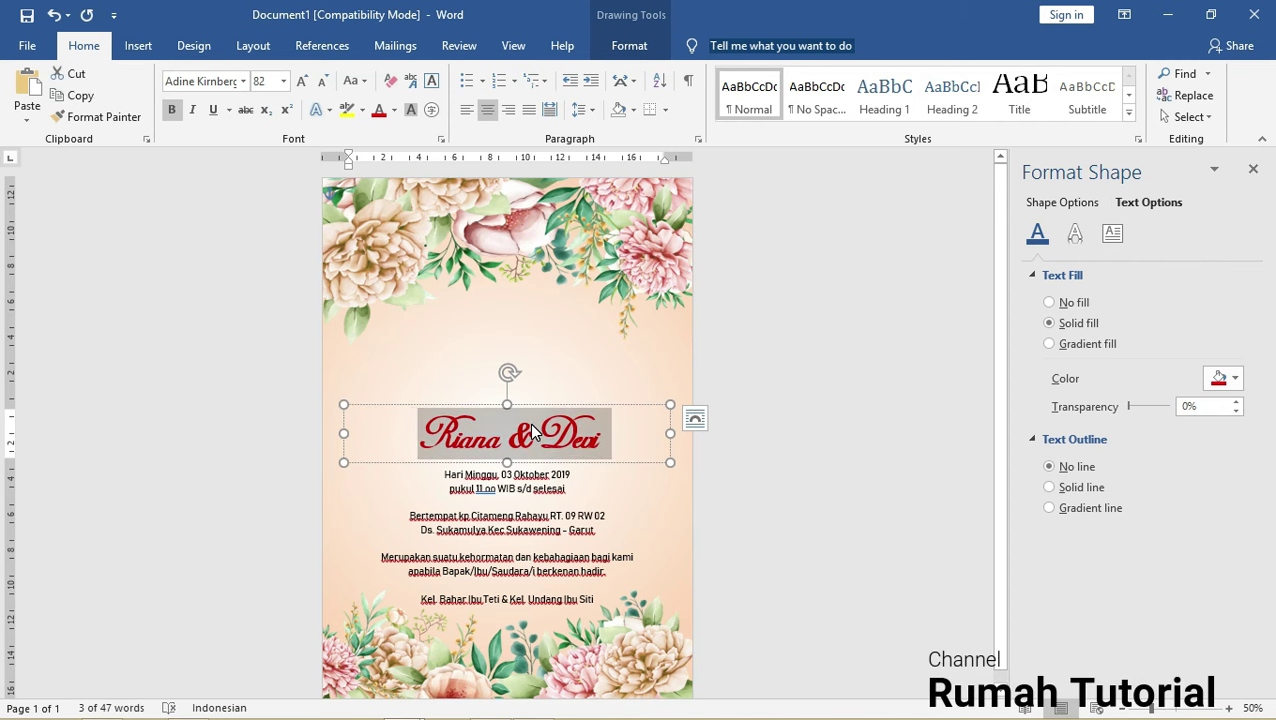
pyautogui.click(394, 110)
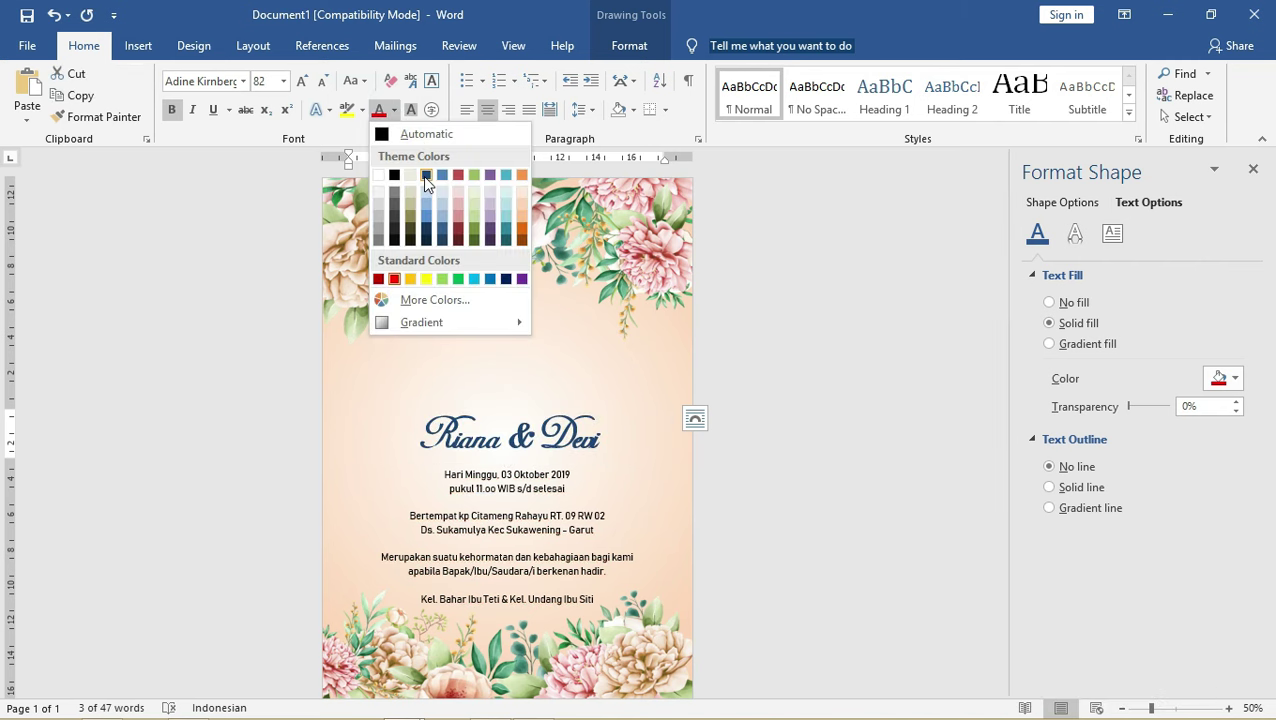
pyautogui.click(522, 176)
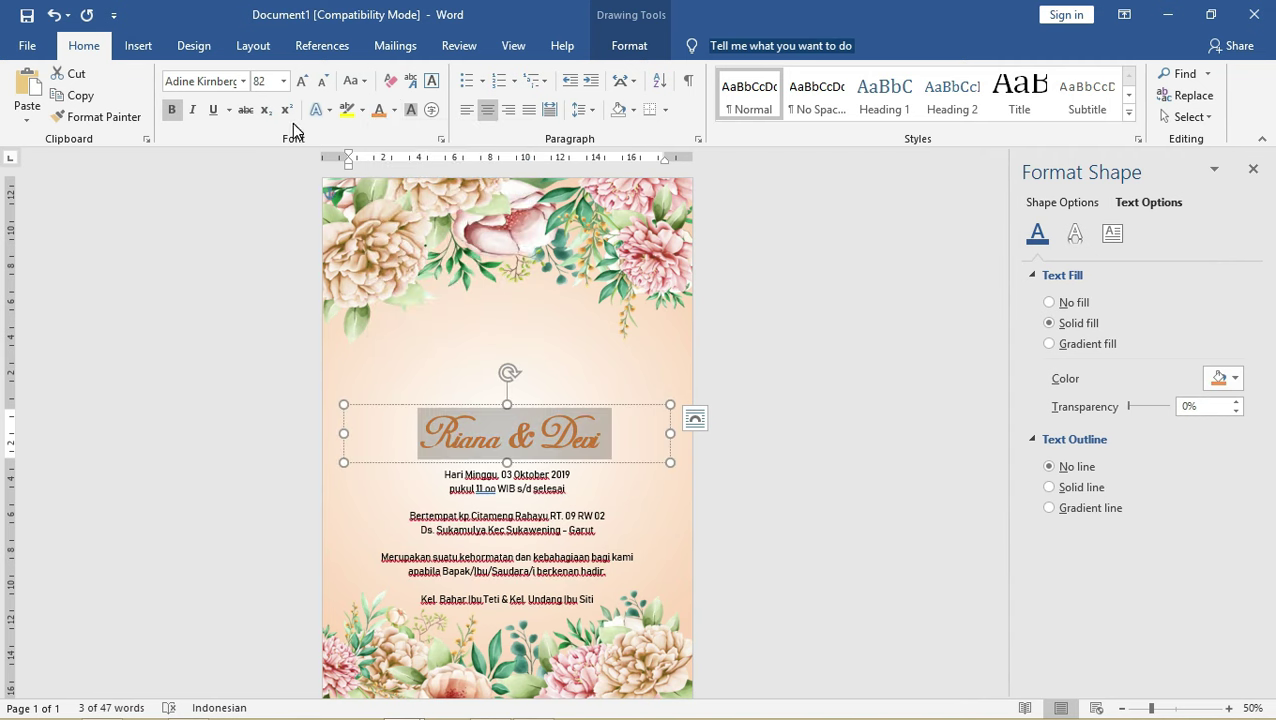
pyautogui.click(329, 111)
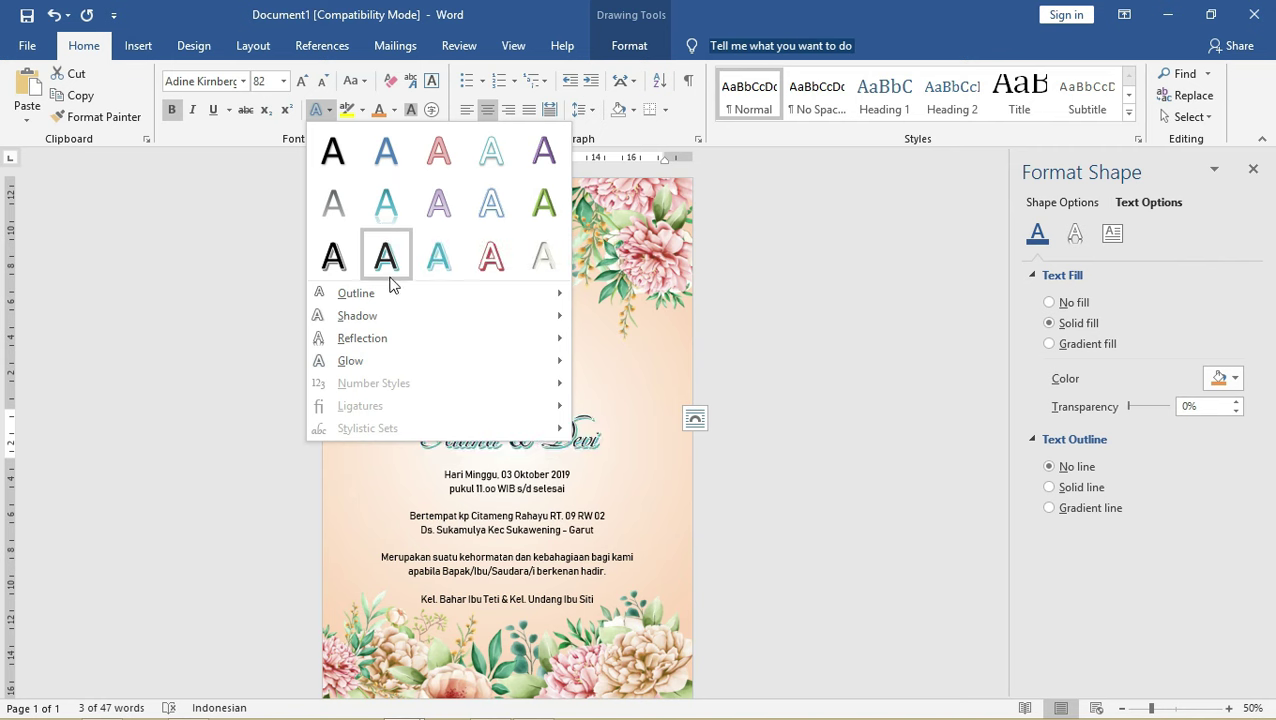
# - Give the couple's names a touching half reflection and reselect them
pyautogui.moveTo(396, 298)
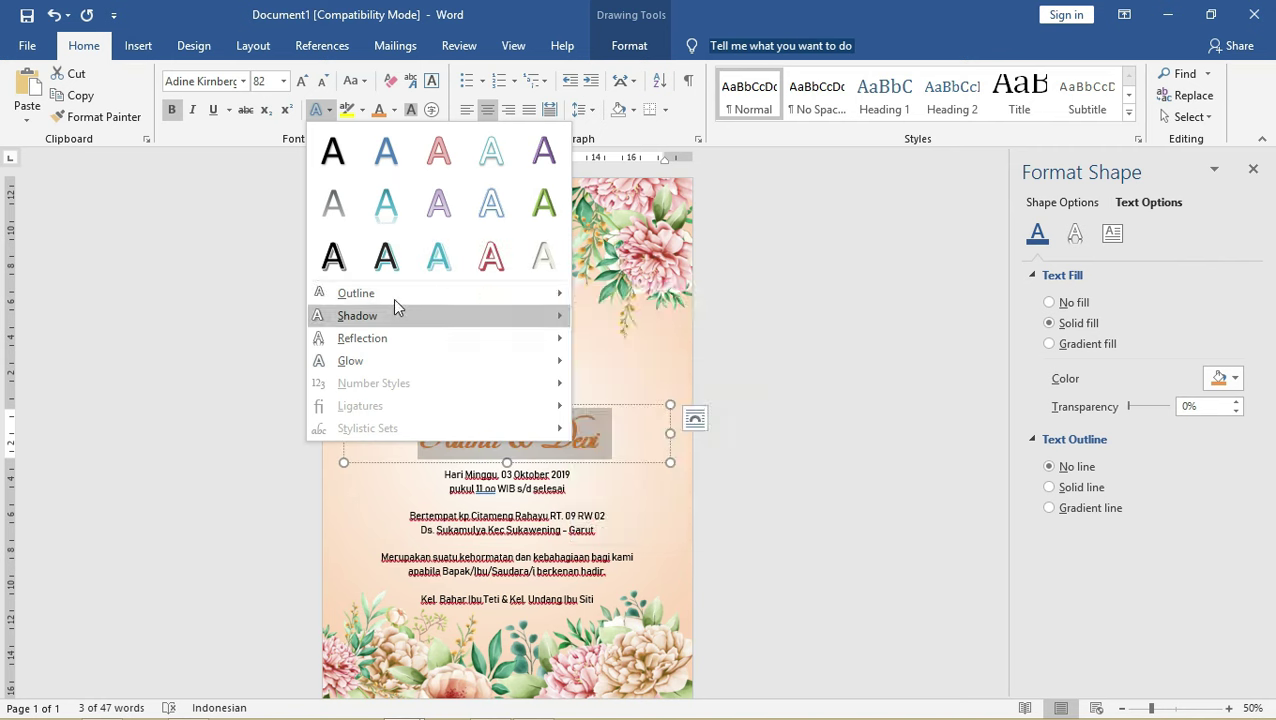
pyautogui.moveTo(395, 337)
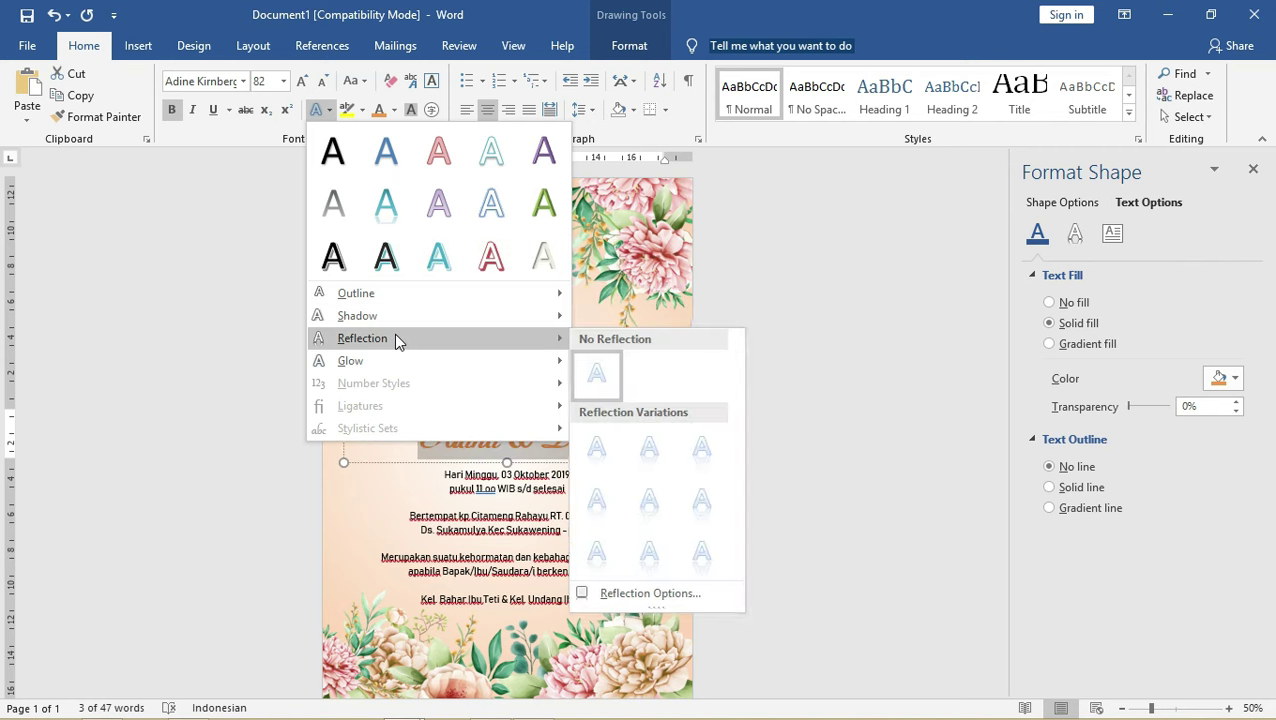
pyautogui.click(649, 447)
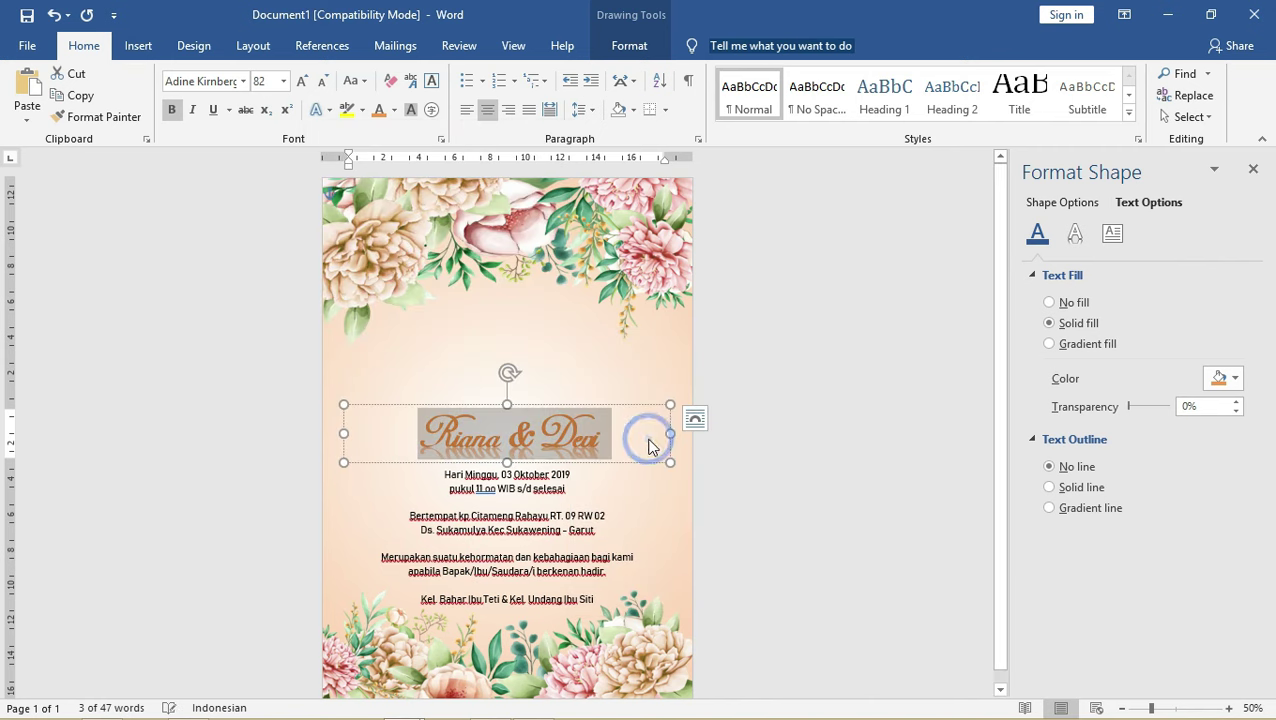
pyautogui.click(800, 442)
pyautogui.click(556, 434)
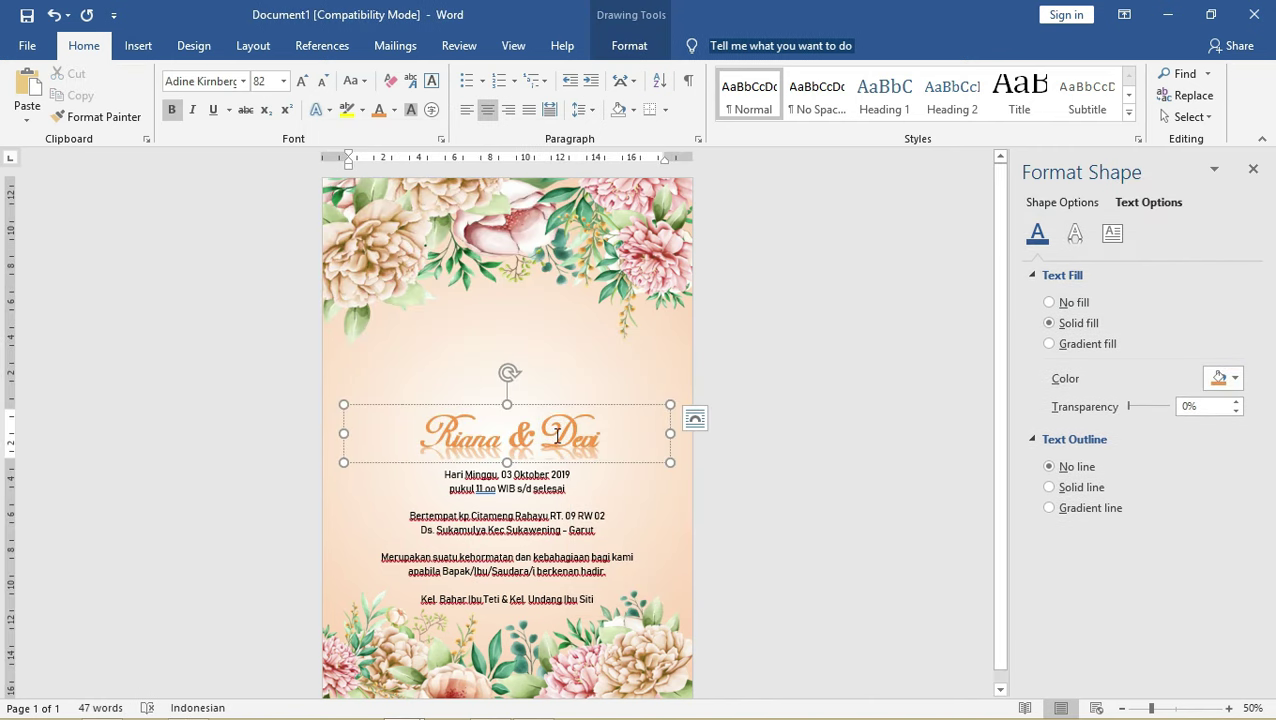
pyautogui.tripleClick(557, 434)
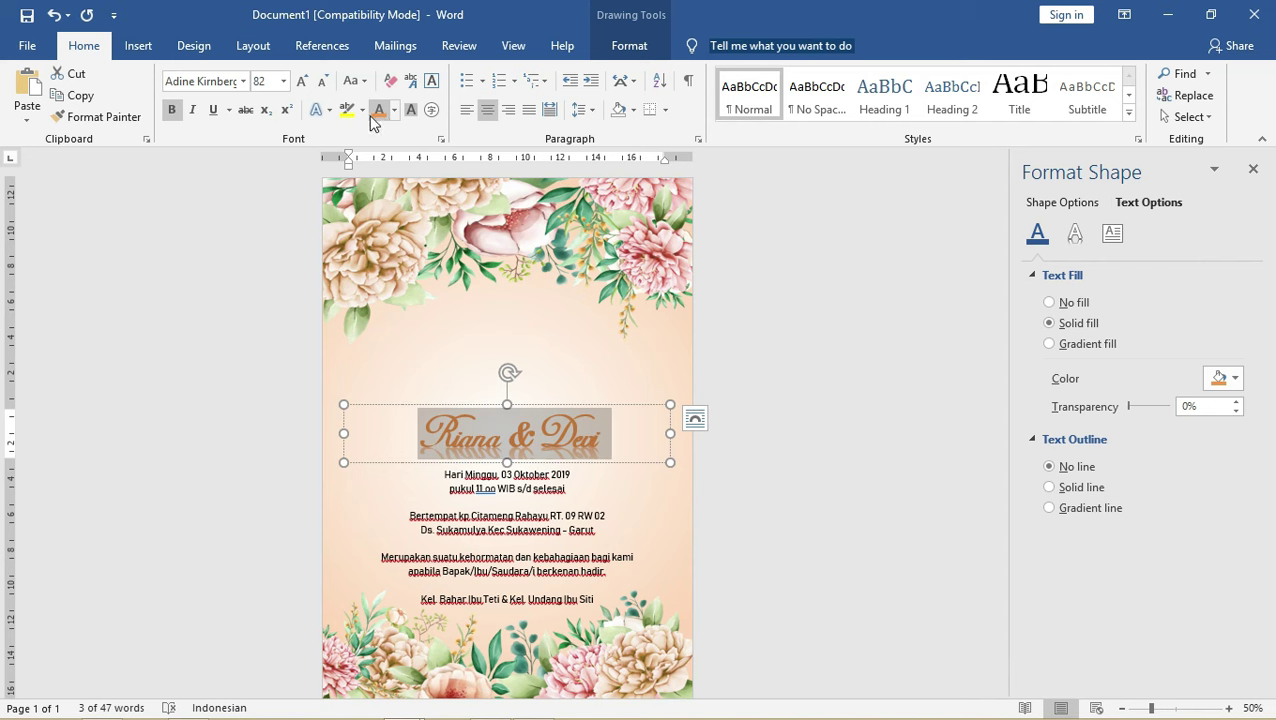
pyautogui.click(316, 109)
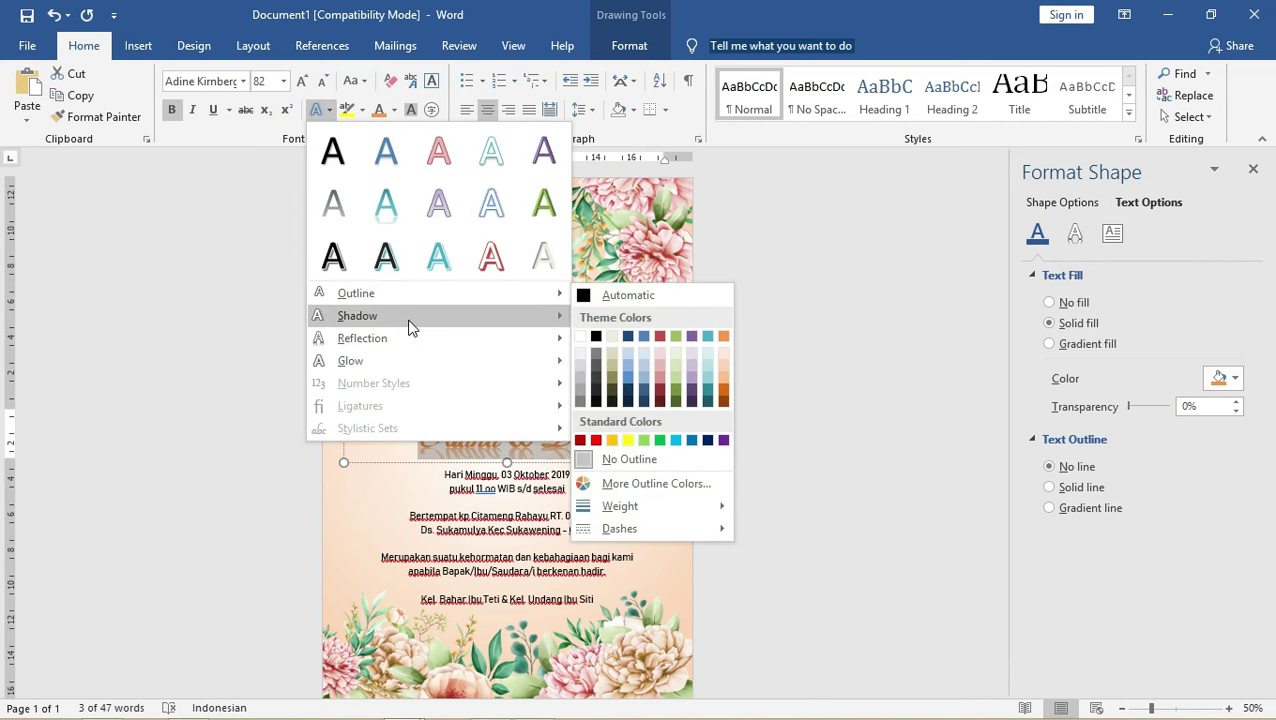
# - Remove the names' reflection in the detailed shadow and reflection settings
pyautogui.moveTo(412, 328)
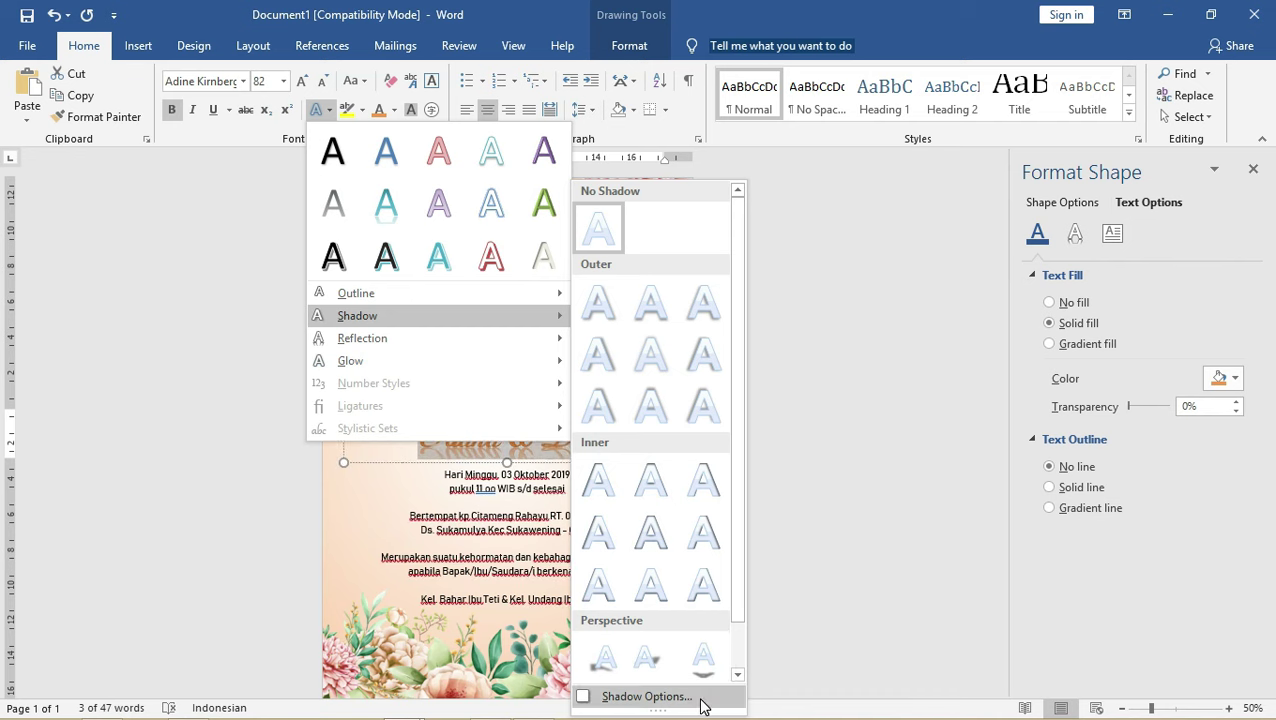
pyautogui.click(703, 706)
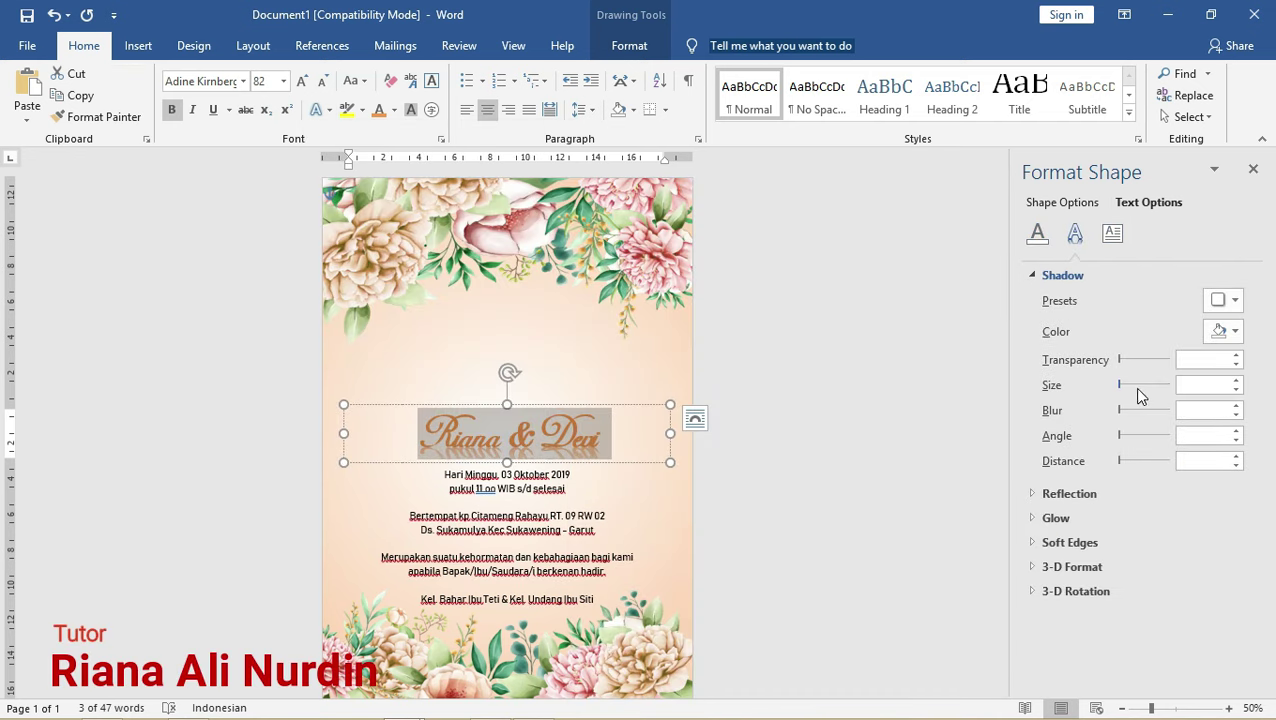
pyautogui.click(1036, 493)
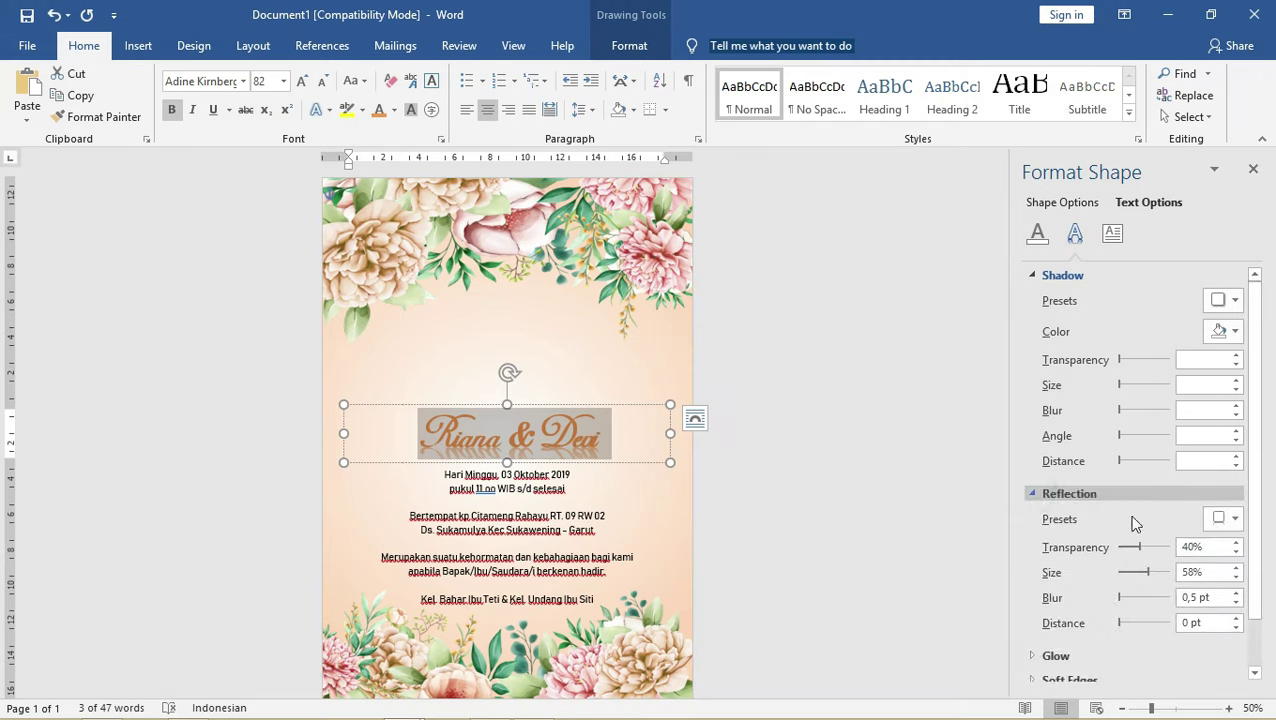
pyautogui.scroll(-1, 1183, 556)
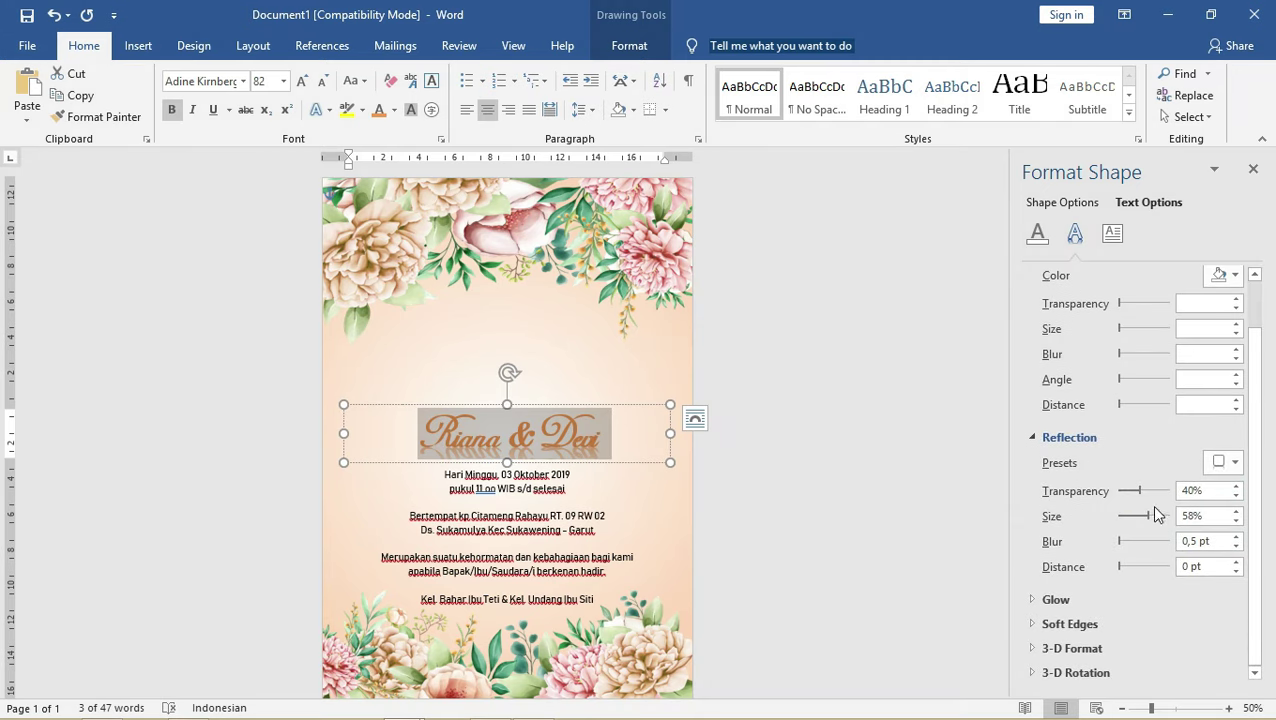
pyautogui.click(1230, 460)
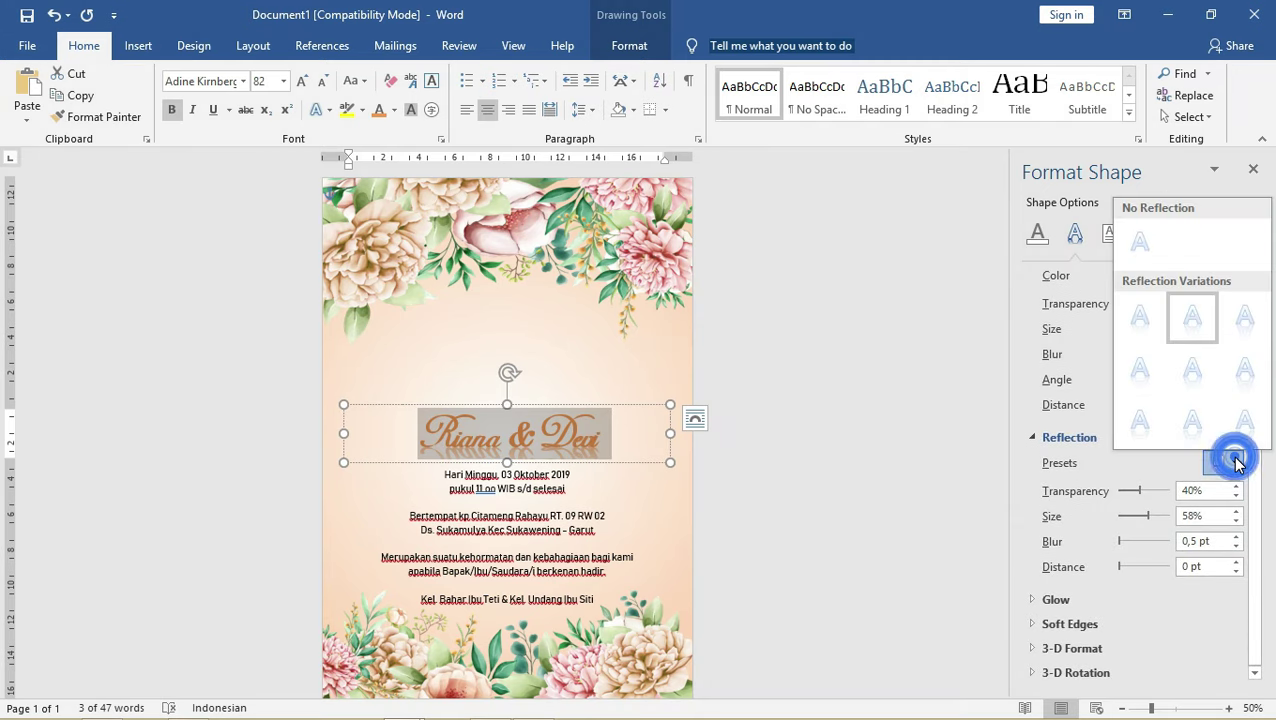
pyautogui.click(1141, 246)
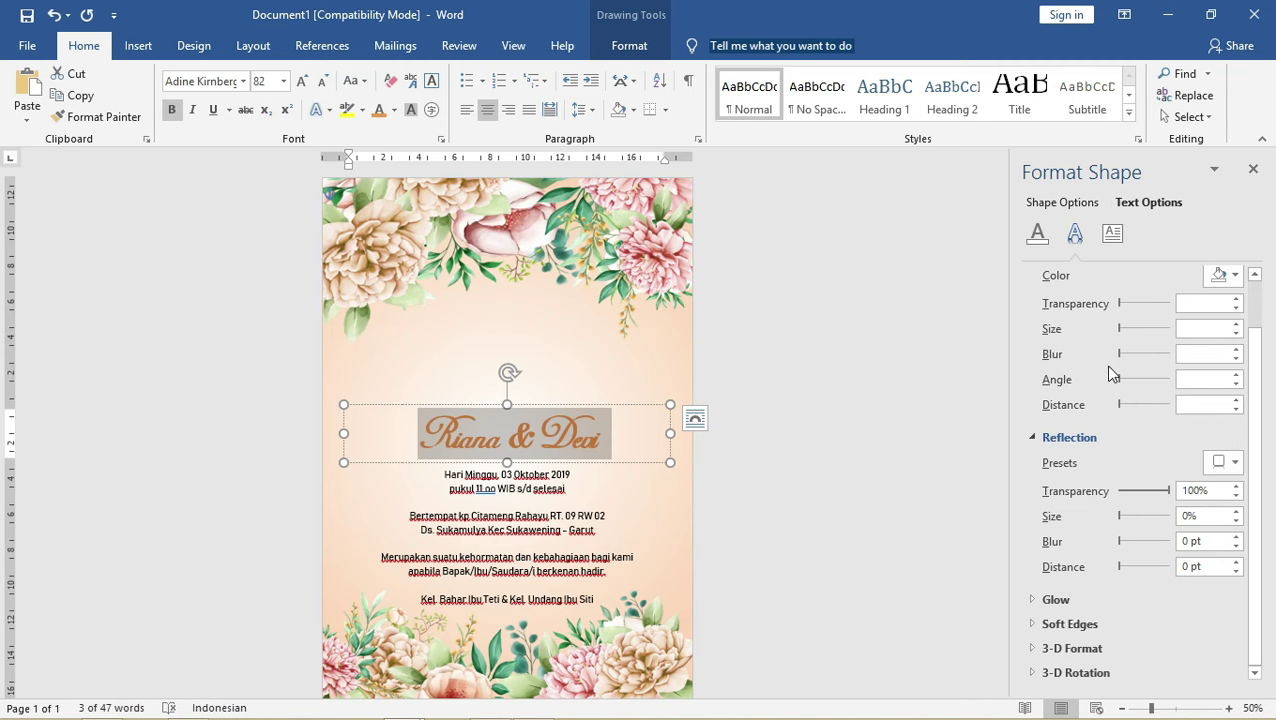
pyautogui.scroll(1, 1253, 380)
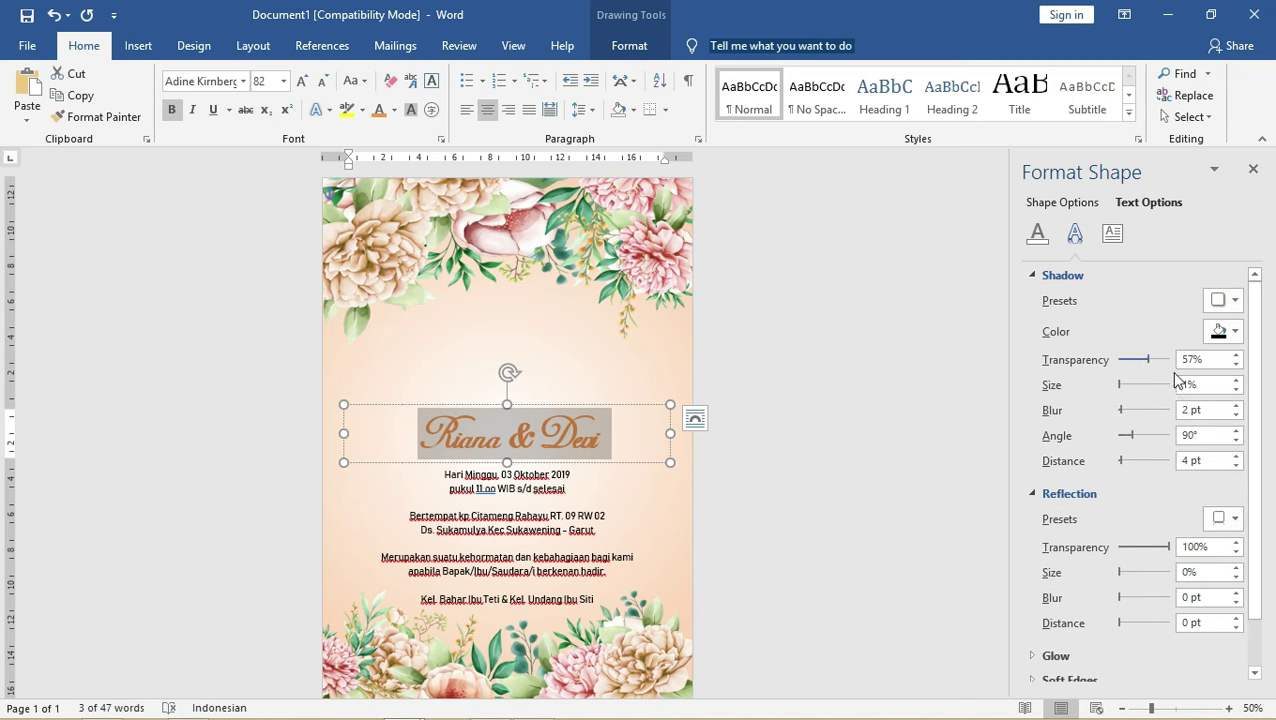
# - Apply an outer drop shadow at 23% transparency, 99% size and 0 pt blur
pyautogui.click(1222, 300)
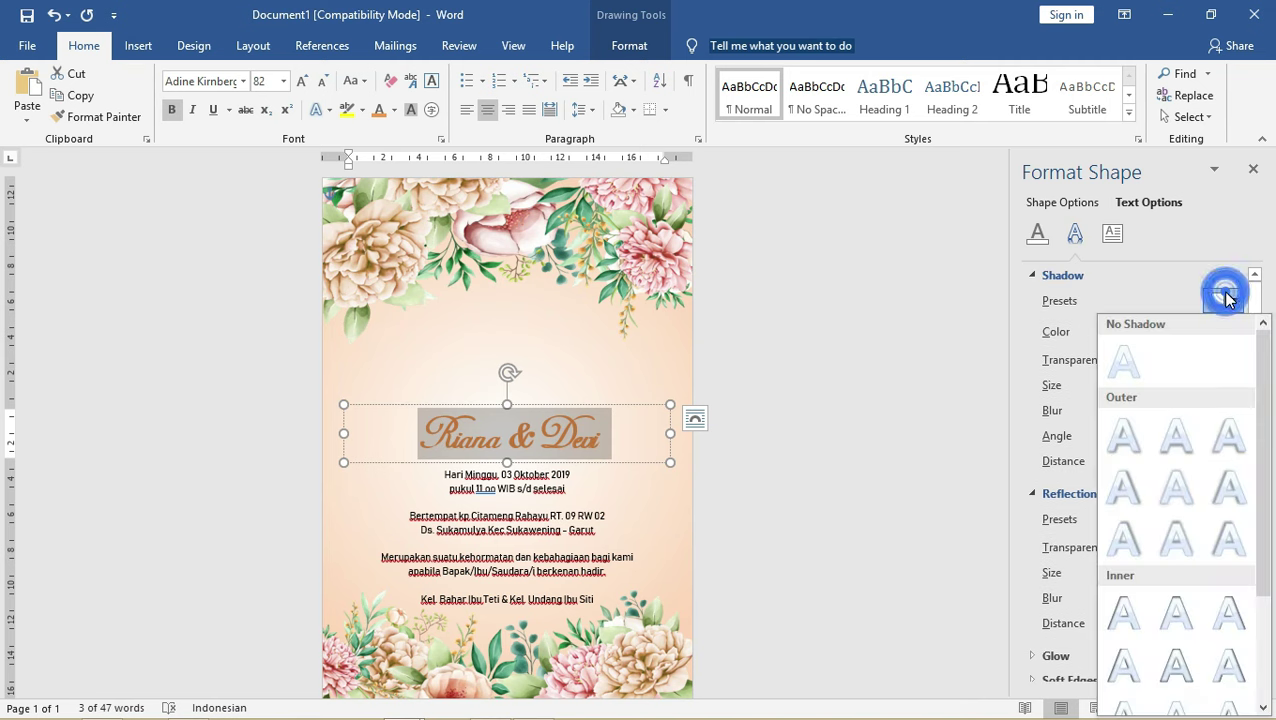
pyautogui.click(1134, 441)
pyautogui.moveTo(1150, 362); pyautogui.dragTo(1116, 364)
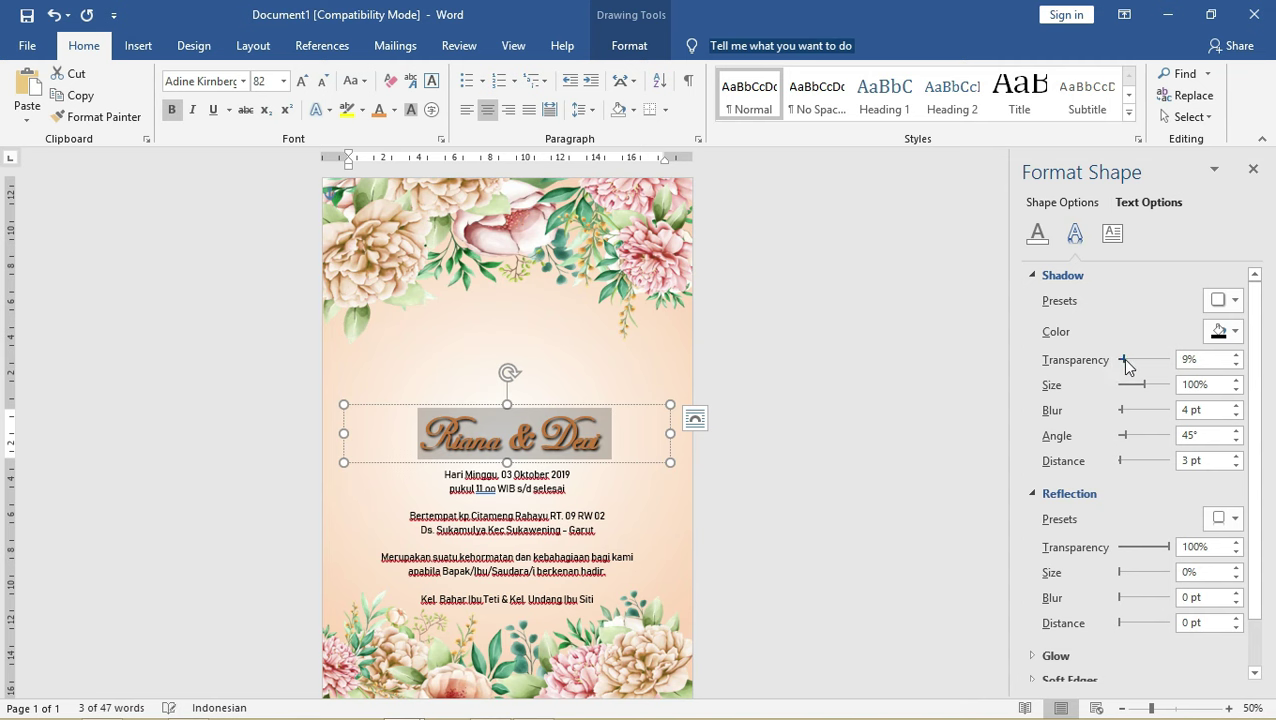
pyautogui.moveTo(1148, 393); pyautogui.dragTo(1147, 393)
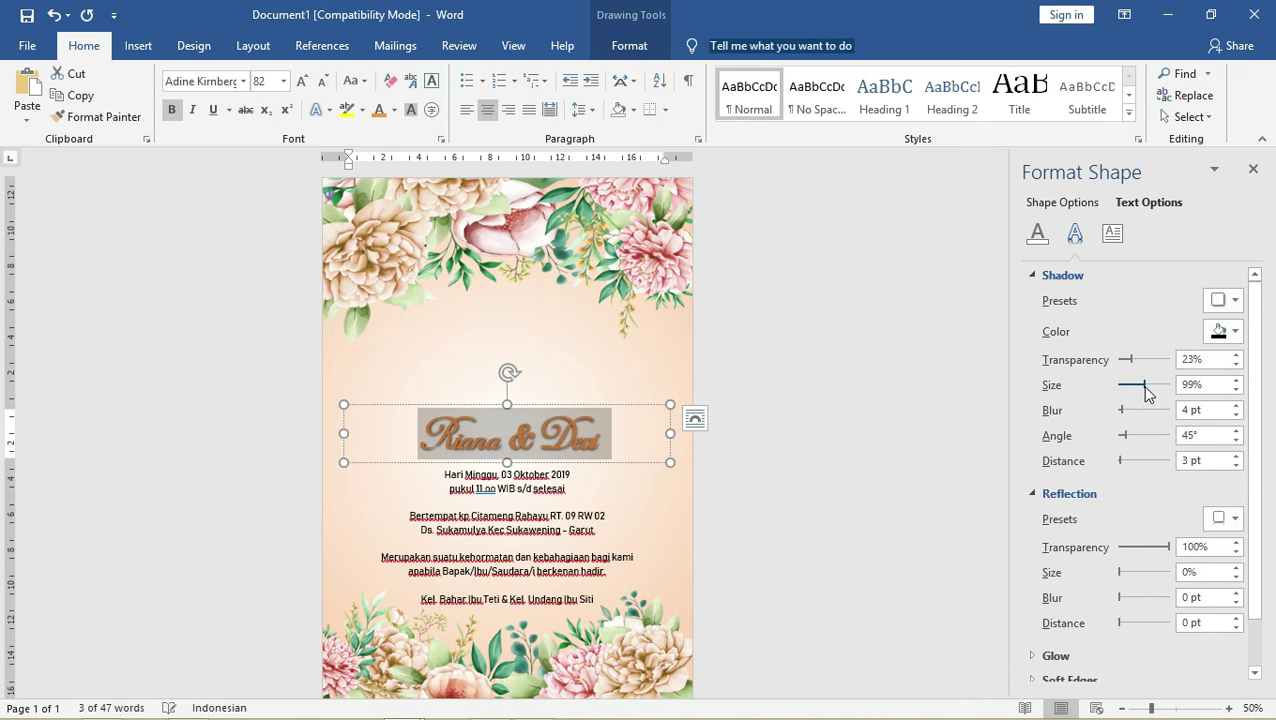
pyautogui.moveTo(1123, 410); pyautogui.dragTo(1100, 412)
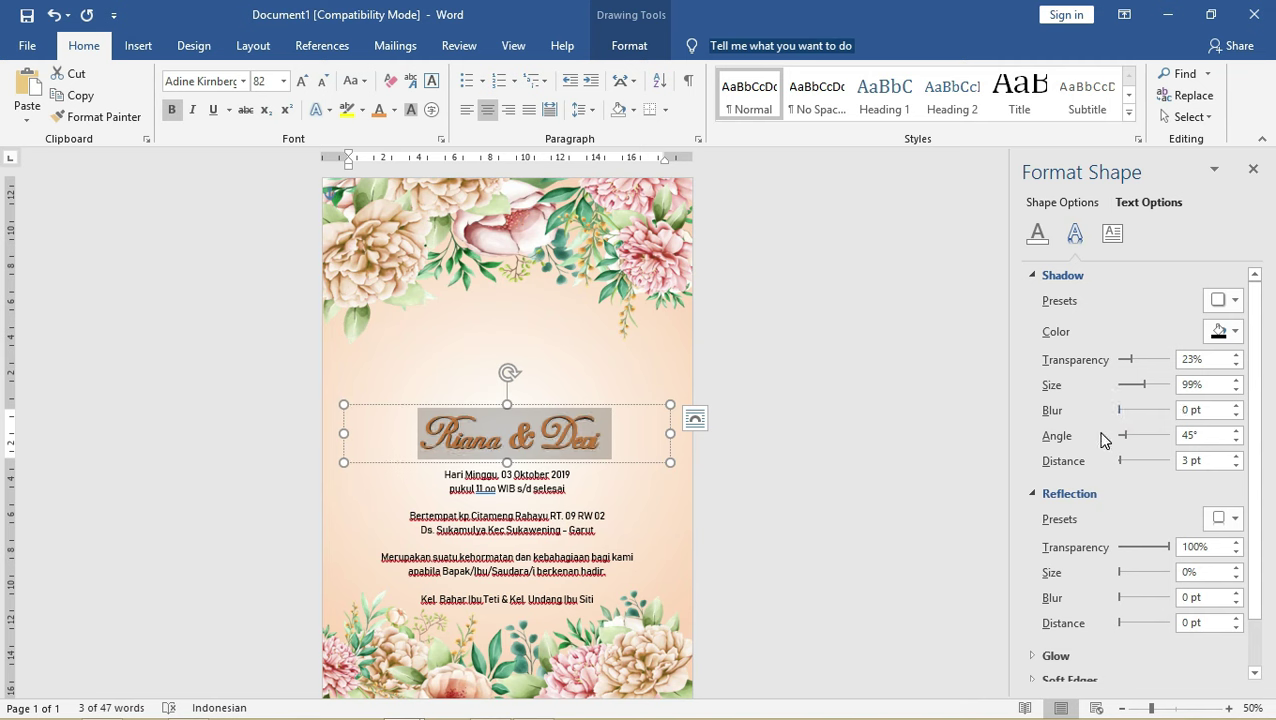
# - Duplicate the names box just above and replace its text with 'Sabtu, 31 Desember 2020'
pyautogui.click(1033, 277)
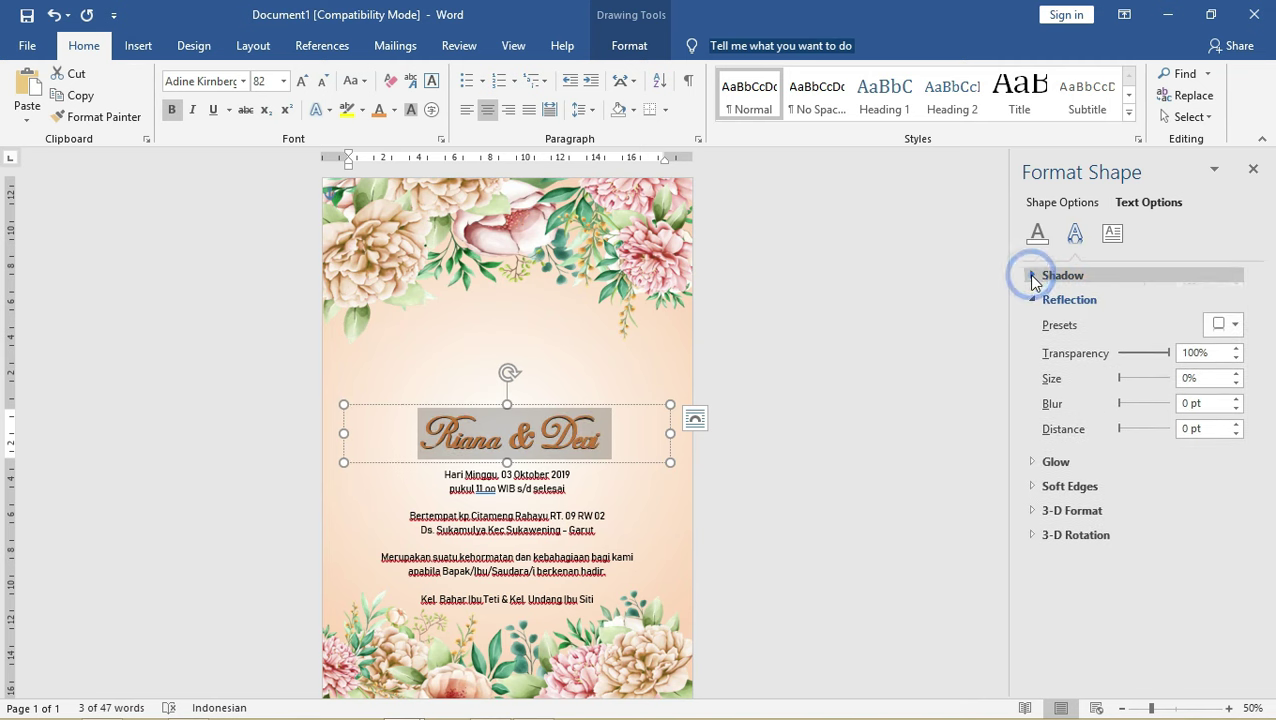
pyautogui.click(892, 345)
pyautogui.click(557, 432)
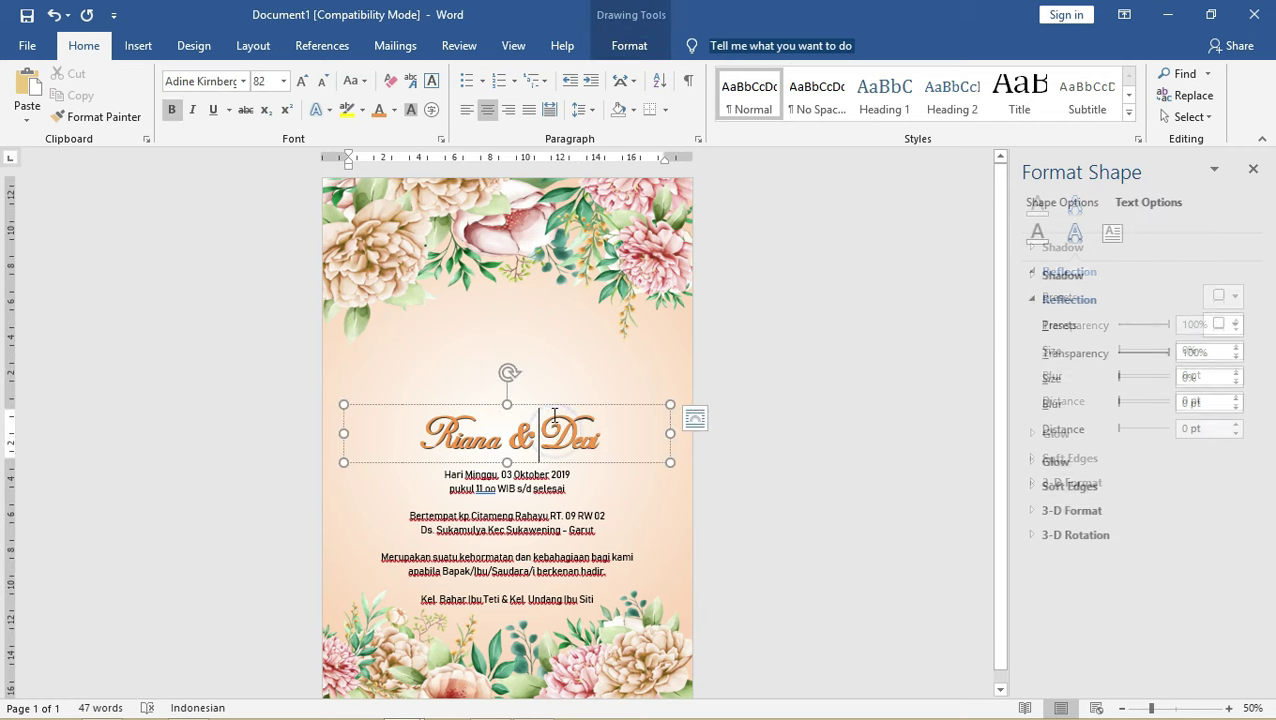
pyautogui.click(554, 410)
pyautogui.keyDown('ctrl'); pyautogui.moveTo(554, 410); pyautogui.dragTo(554, 348); pyautogui.keyUp('ctrl')
pyautogui.tripleClick(553, 366)
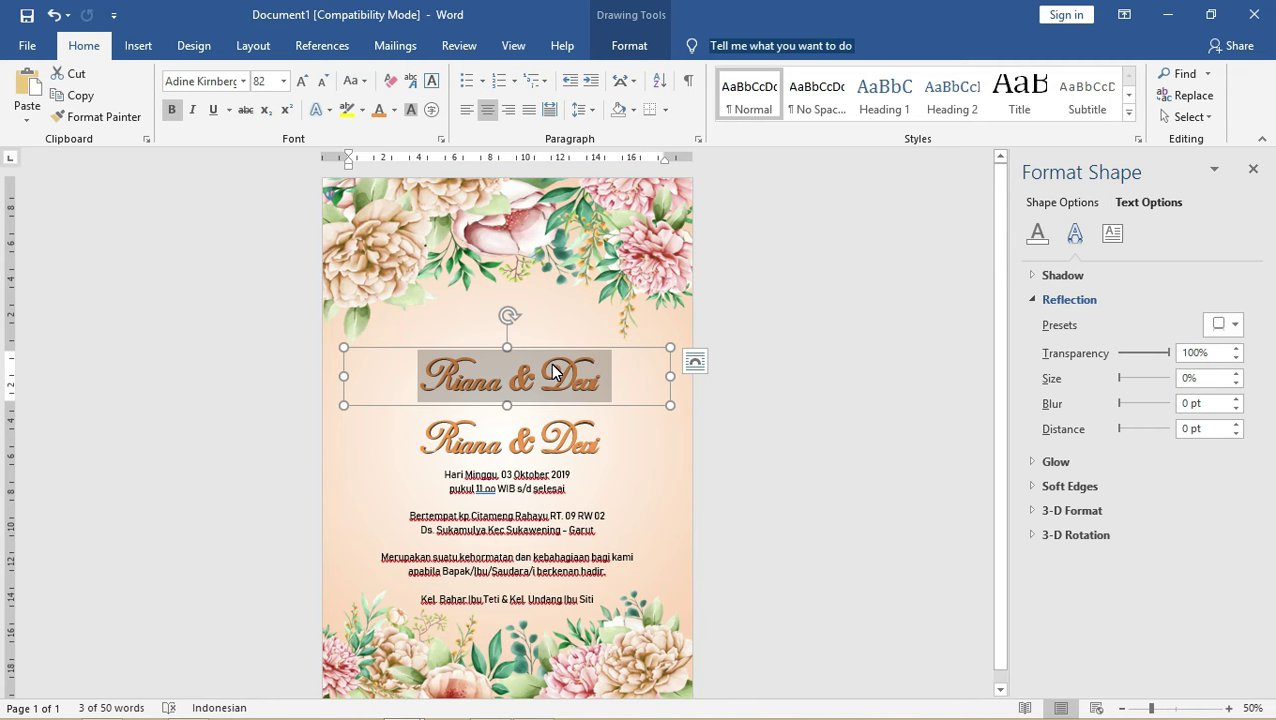
pyautogui.write('Sabtu, ')
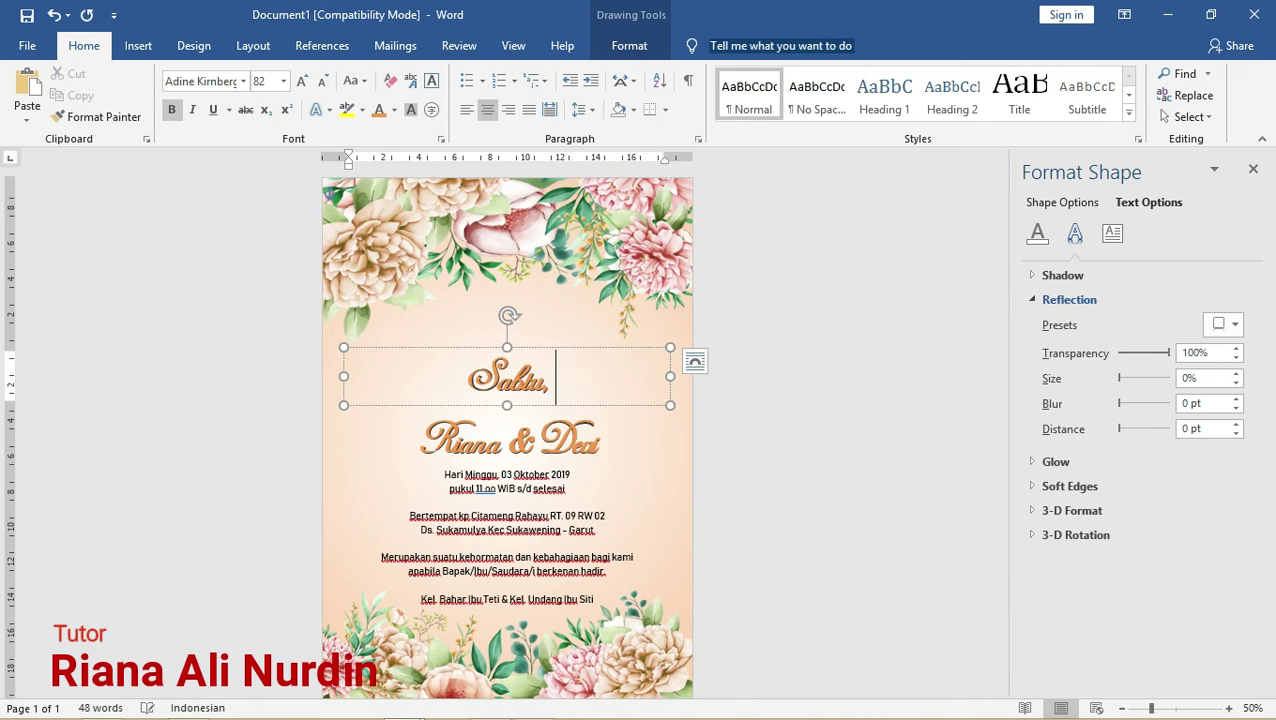
pyautogui.write('31')
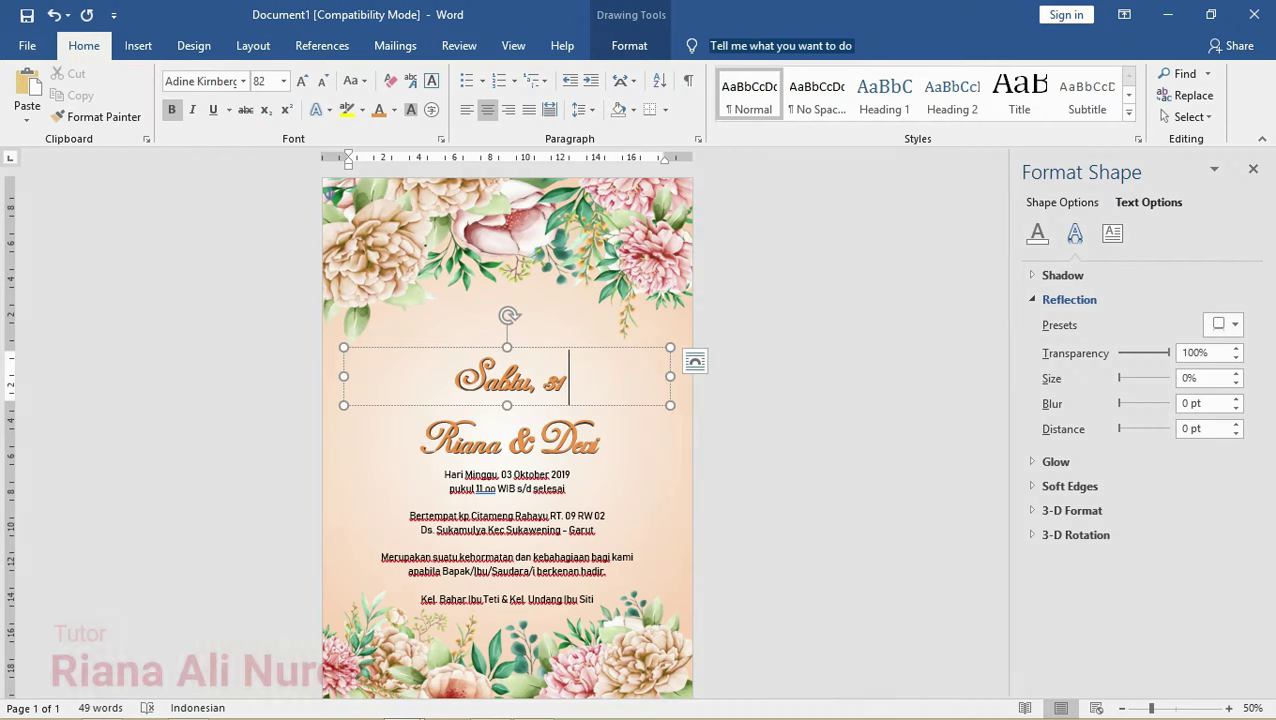
pyautogui.write(' Desember 2020')
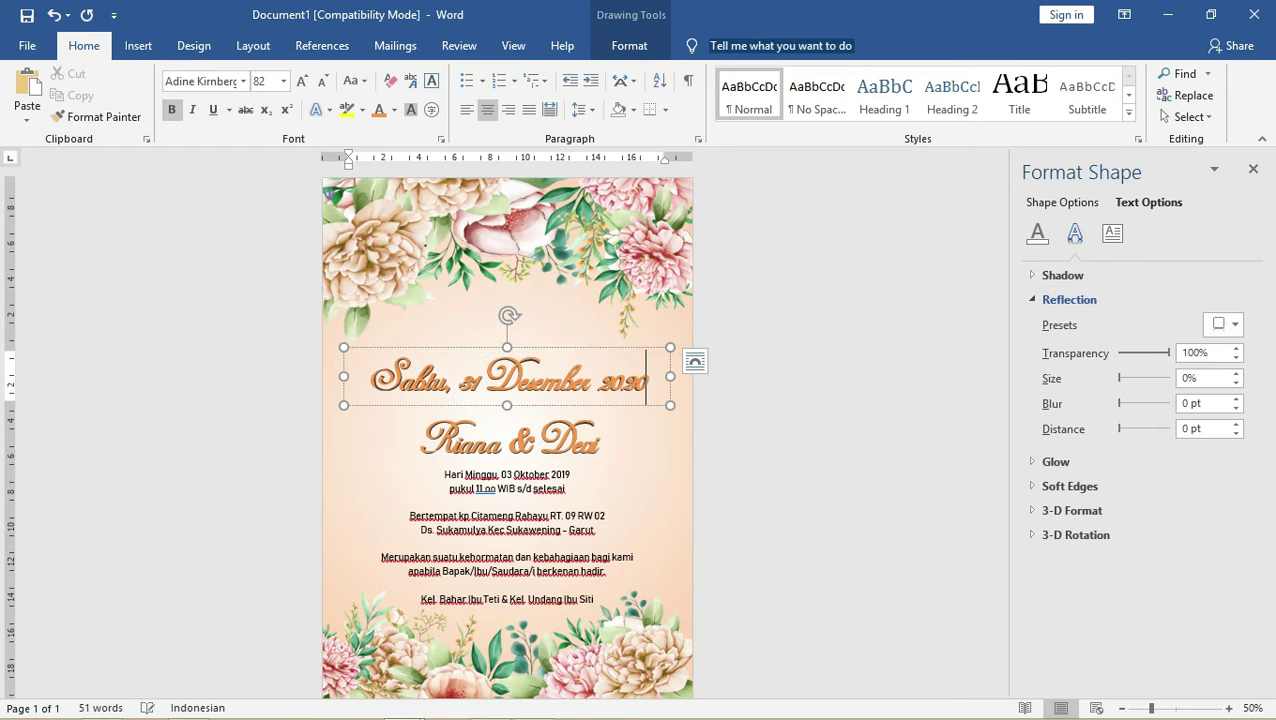
# - Set the date text in Bahnschrift at size 29
pyautogui.hotkey('ctrl', 'a')
pyautogui.click(205, 84)
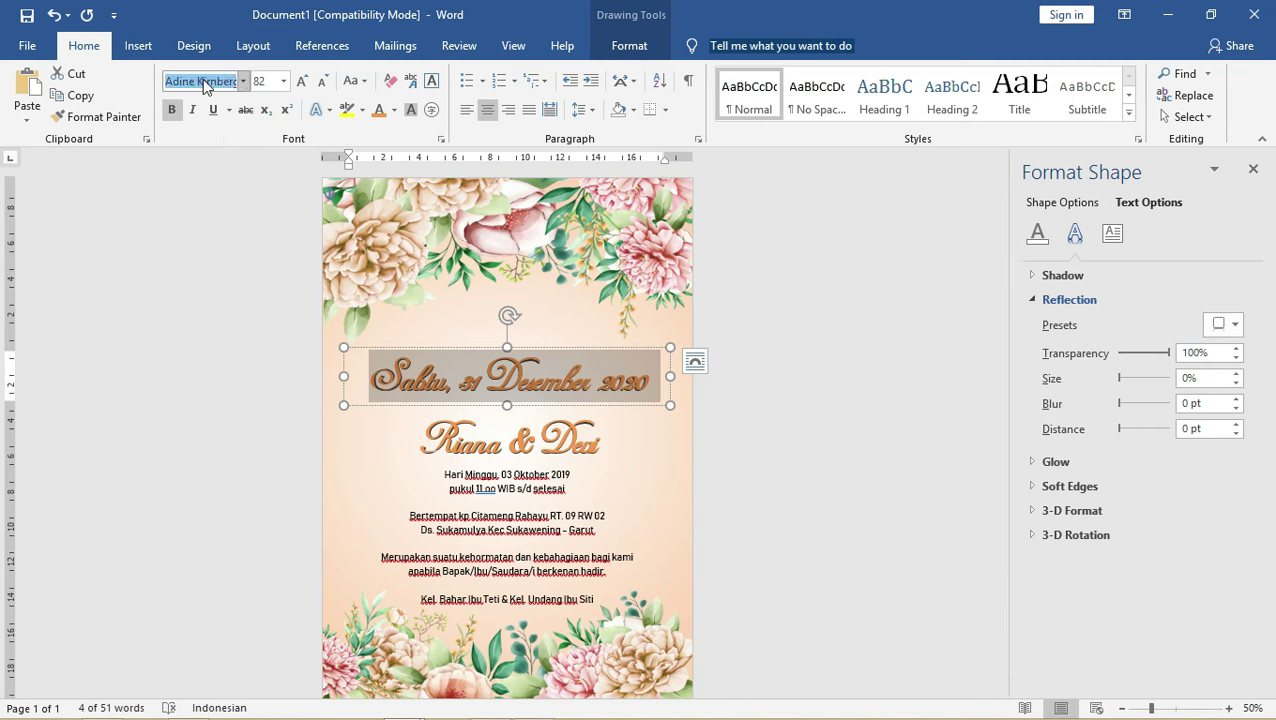
pyautogui.write('Bahnschrift')
pyautogui.press('Return')
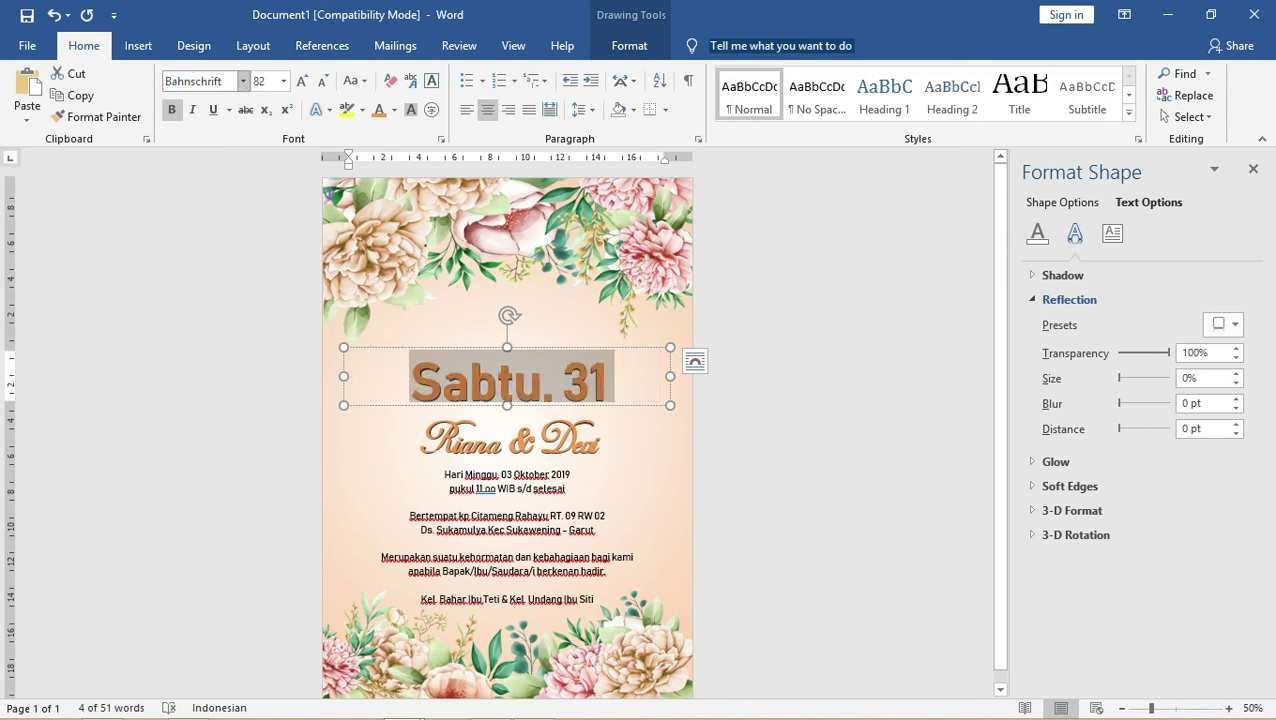
pyautogui.click(262, 81)
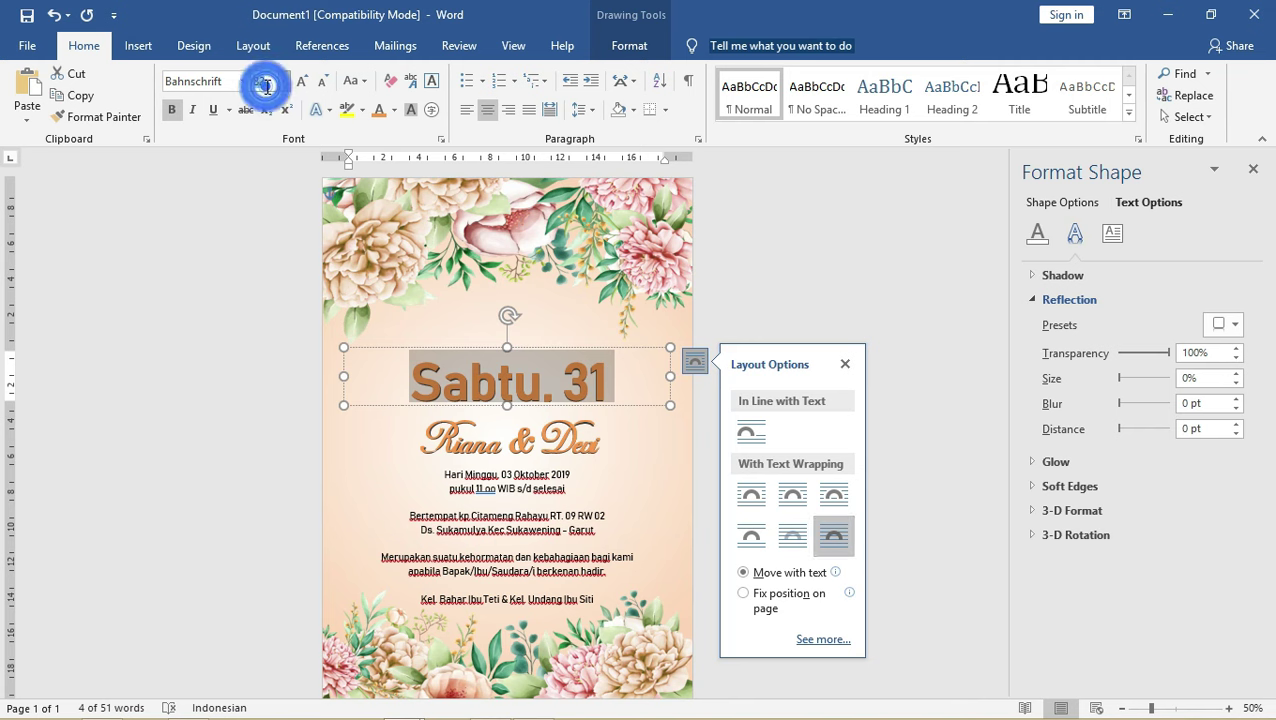
pyautogui.write('14')
pyautogui.press('Return')
# - Remove the text shadow from the date
pyautogui.scroll(1, 268, 92)
pyautogui.scroll(2, 267, 92)
pyautogui.scroll(2, 267, 92)
pyautogui.scroll(2, 266, 93)
pyautogui.scroll(1, 267, 92)
pyautogui.click(322, 111)
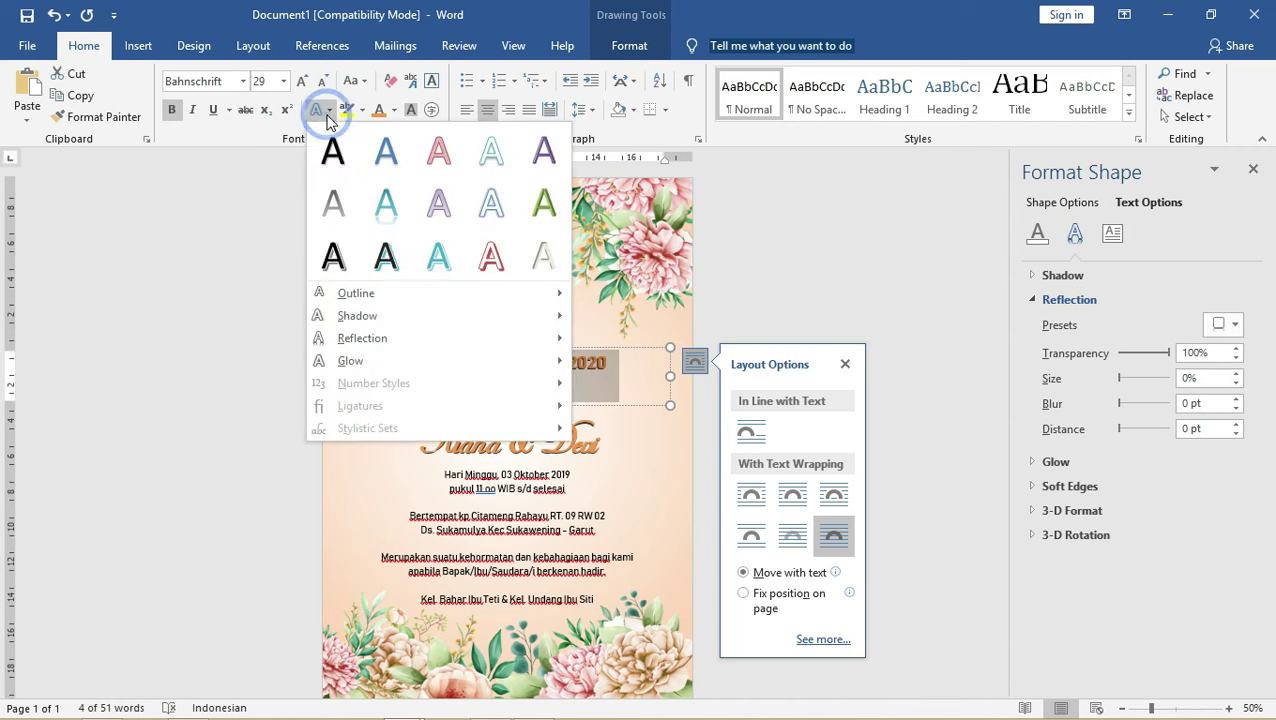
pyautogui.moveTo(428, 318)
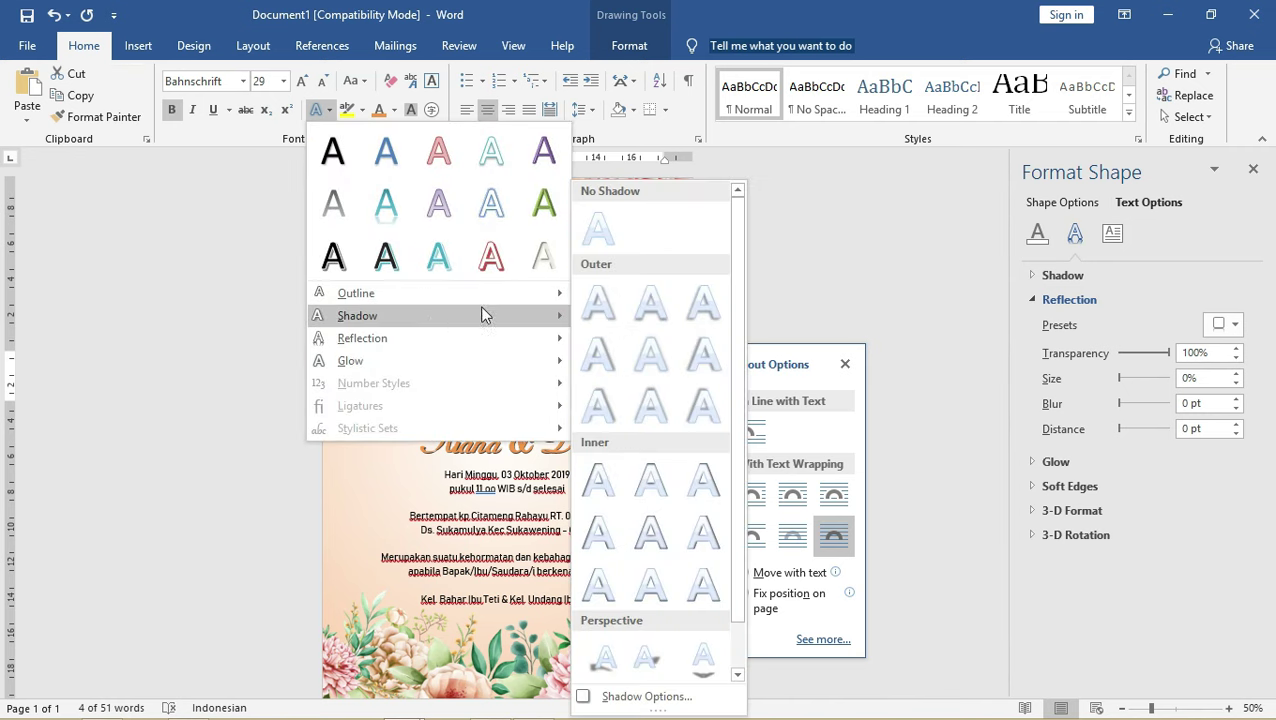
pyautogui.click(598, 228)
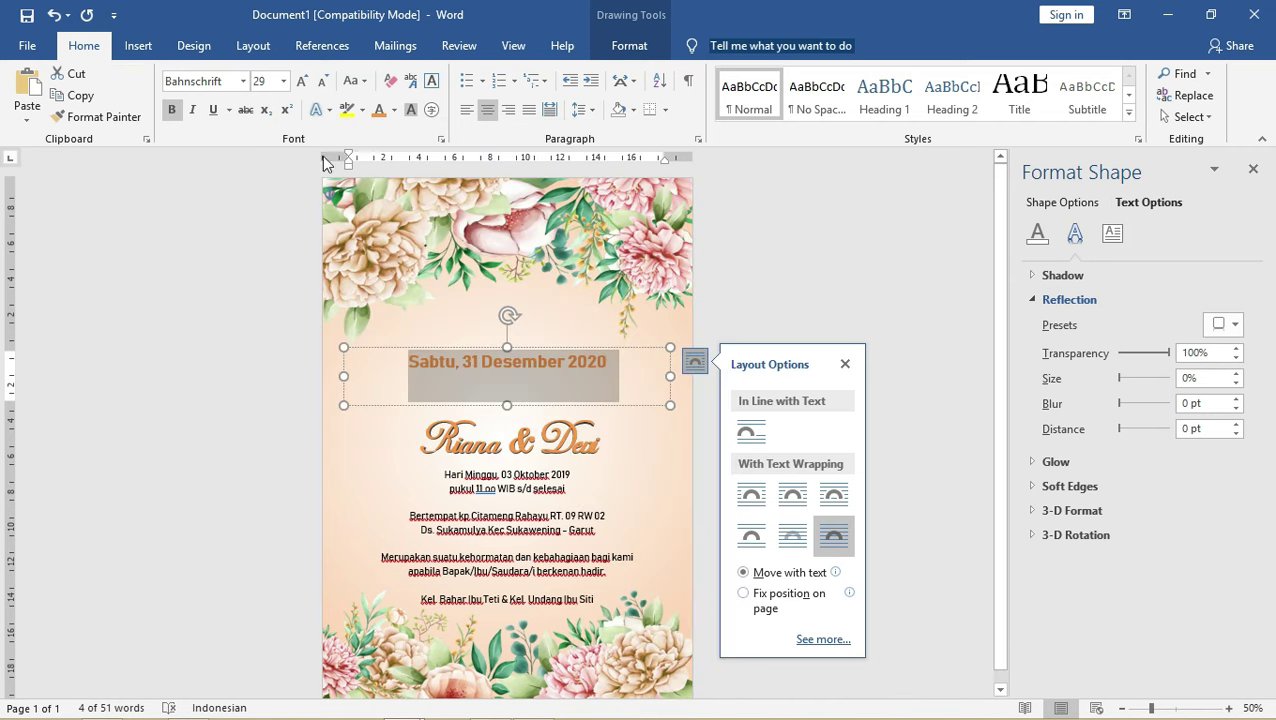
# - Draw a ribbon banner shape over the date text
pyautogui.click(138, 45)
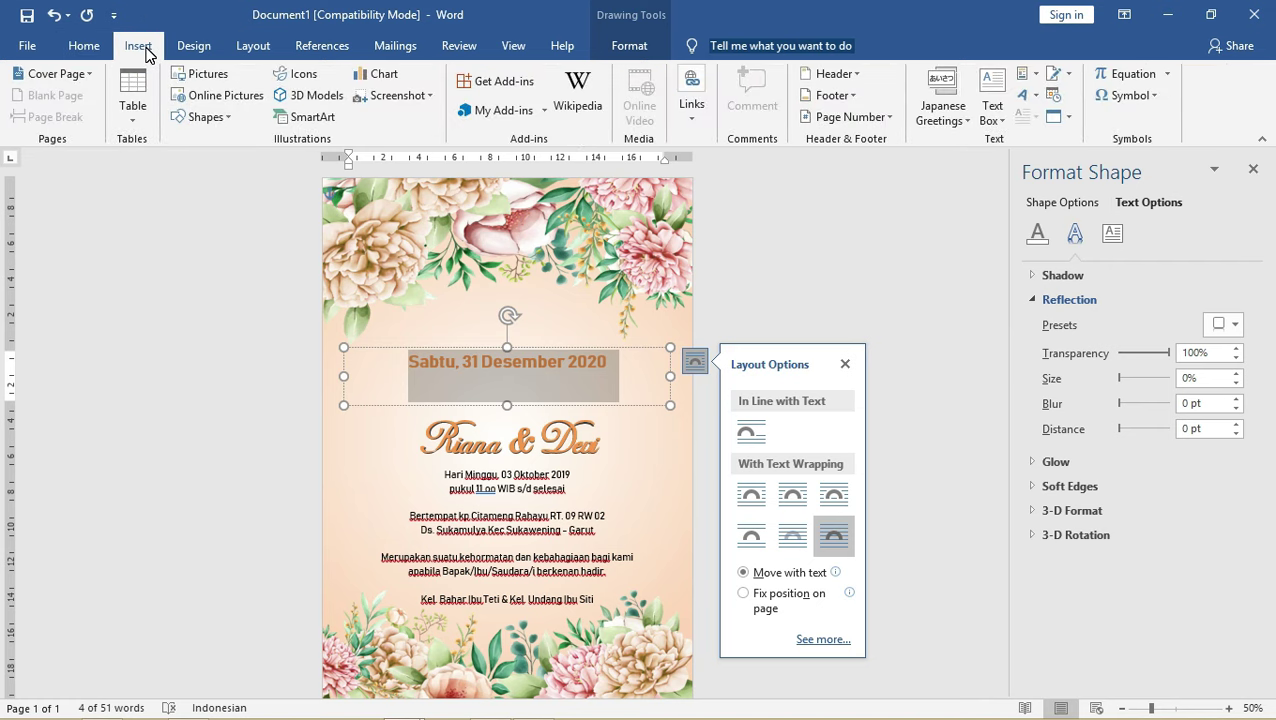
pyautogui.click(208, 117)
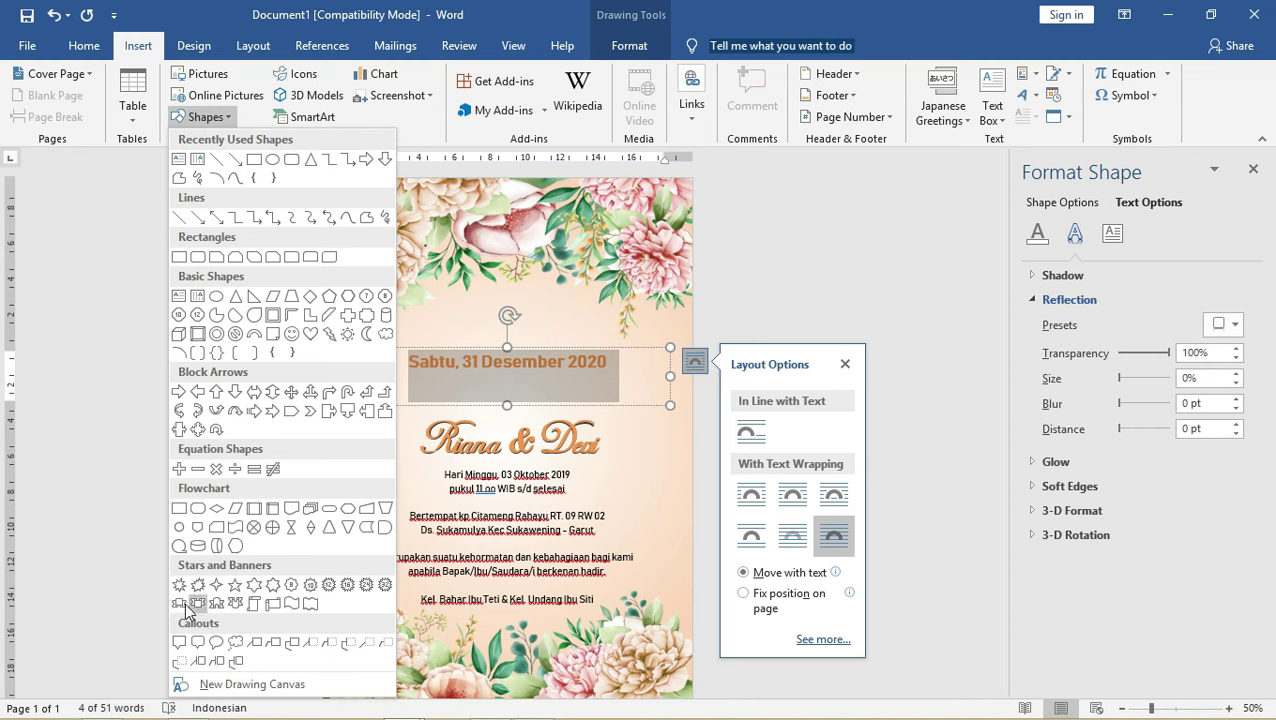
pyautogui.click(183, 606)
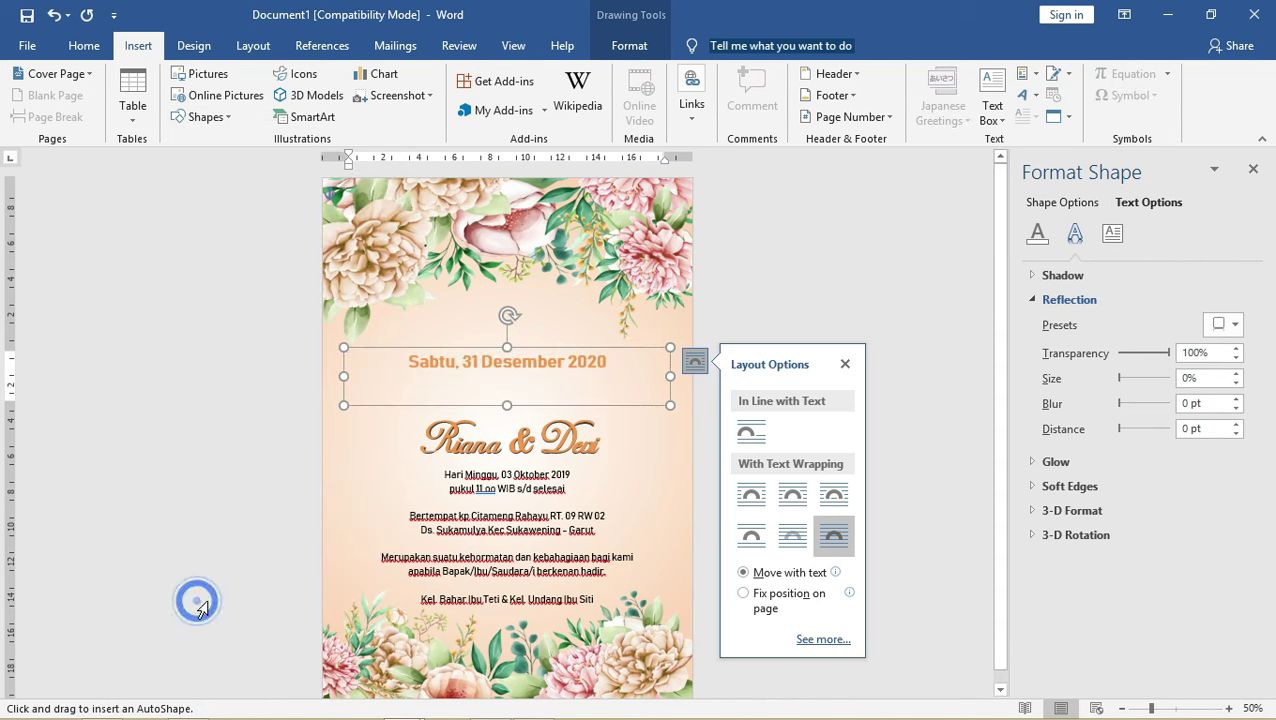
pyautogui.moveTo(434, 314); pyautogui.dragTo(640, 447)
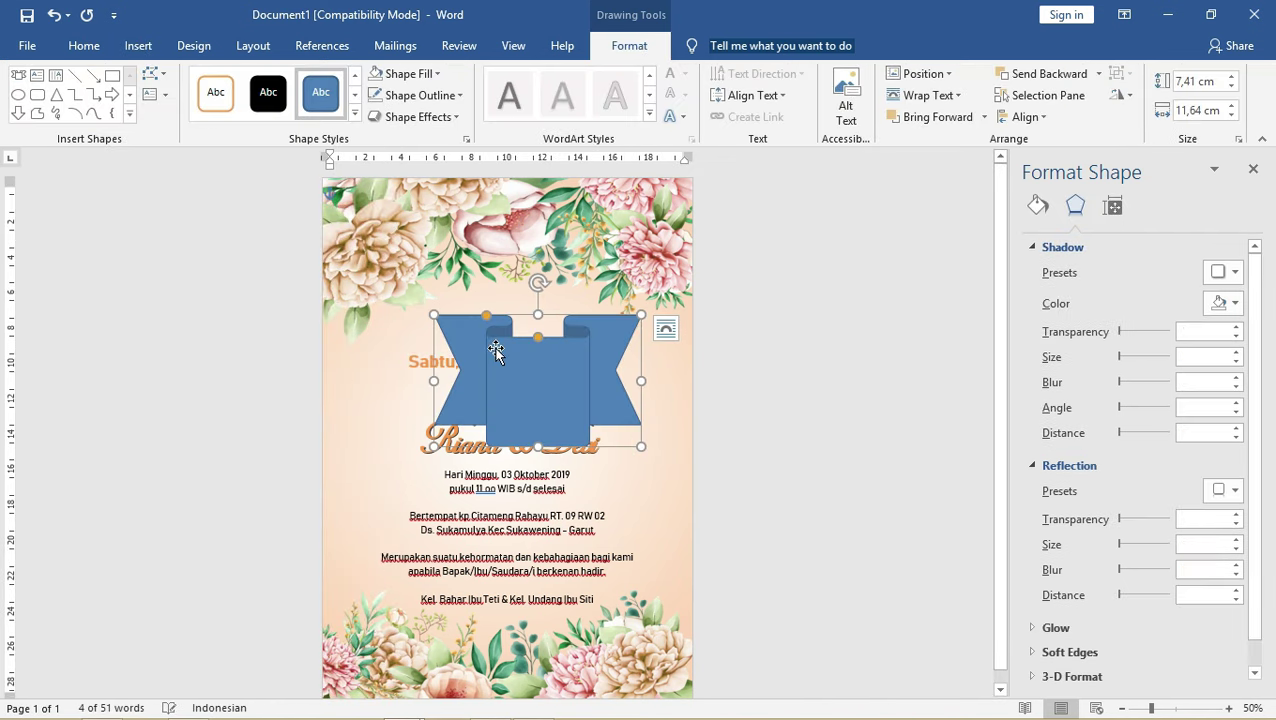
# - Resize the banner to 3.2 × 11.3 cm and place it just above the names
pyautogui.keyDown('ctrl'); pyautogui.scroll(2, 453, 307); pyautogui.keyUp('ctrl')
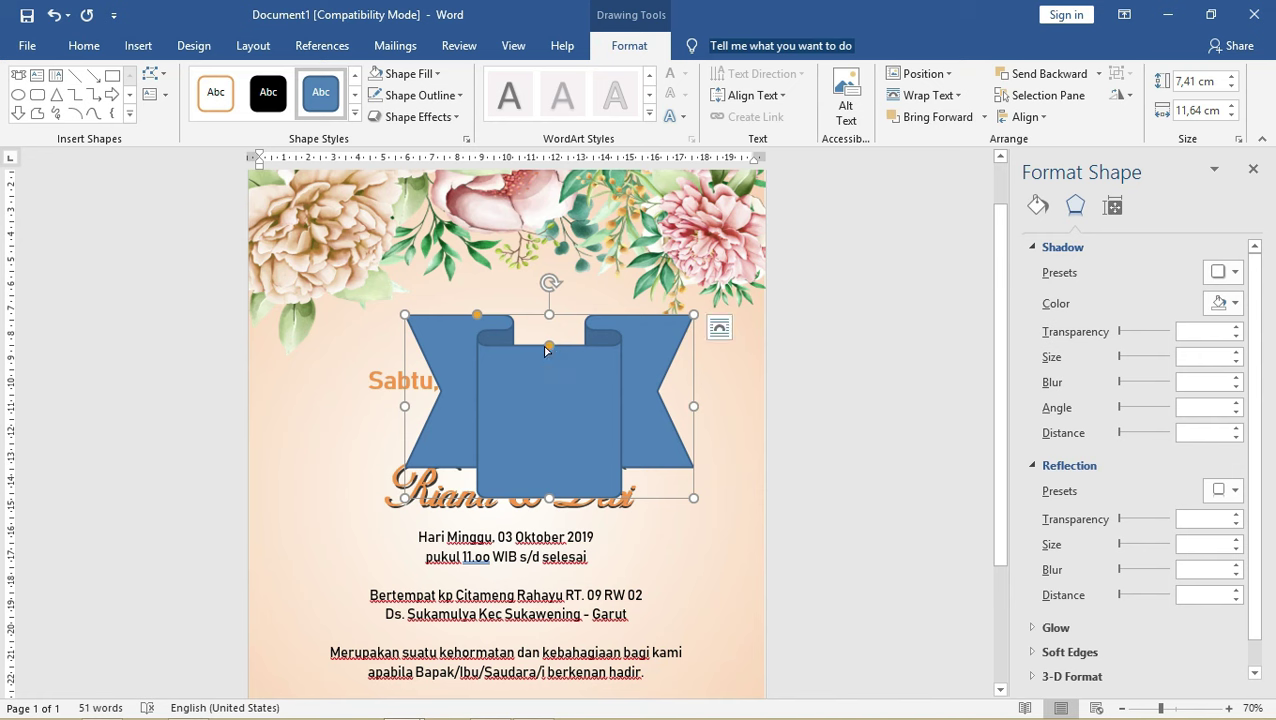
pyautogui.moveTo(479, 317); pyautogui.dragTo(441, 317)
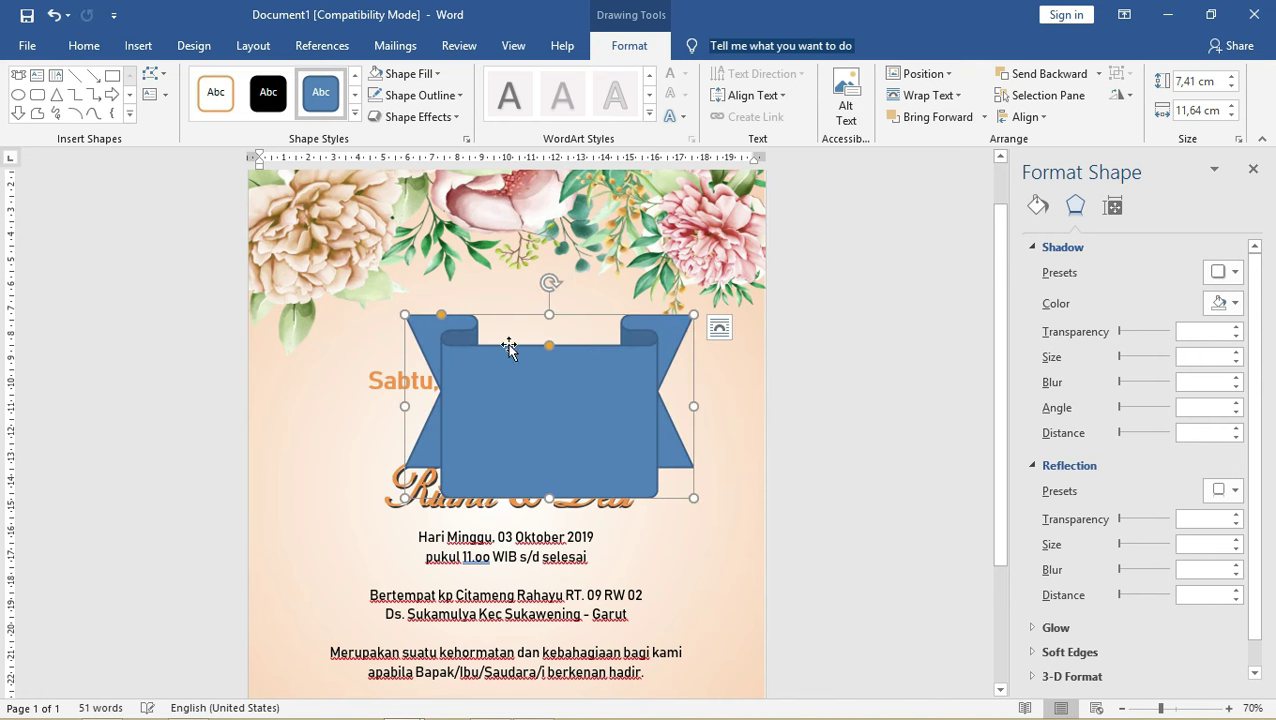
pyautogui.moveTo(692, 404); pyautogui.dragTo(684, 404)
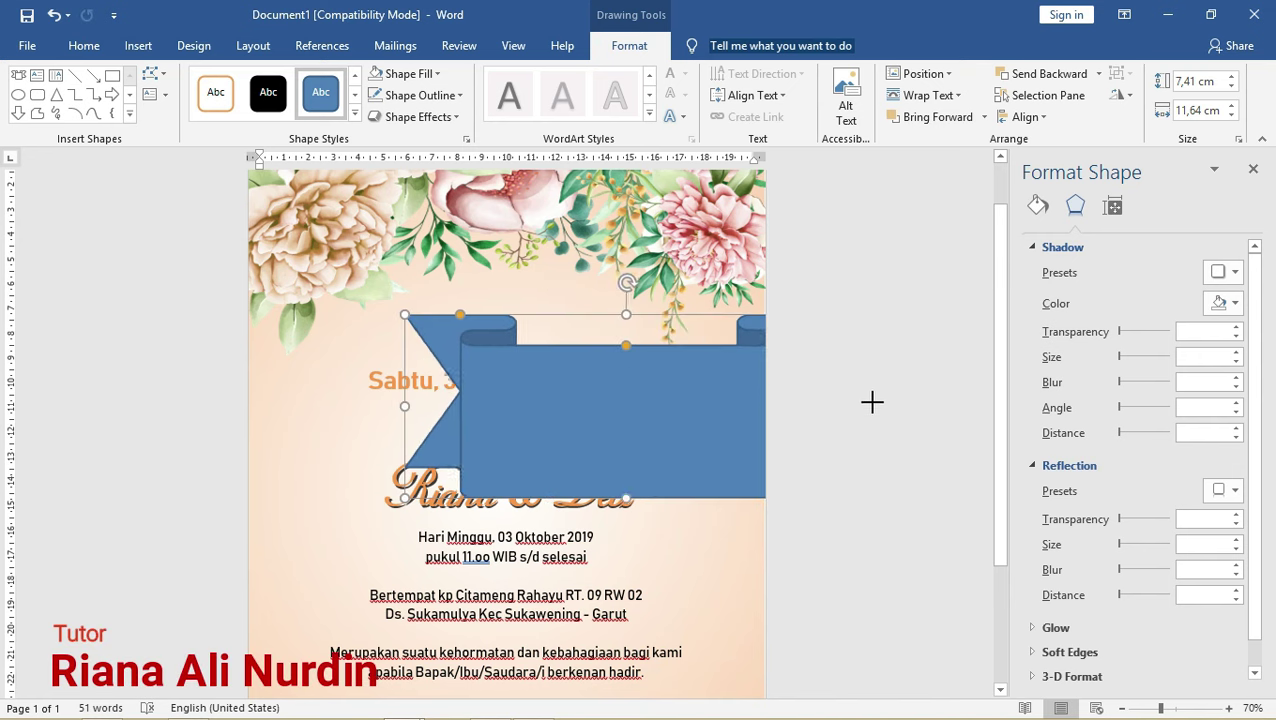
pyautogui.moveTo(595, 354); pyautogui.dragTo(583, 358)
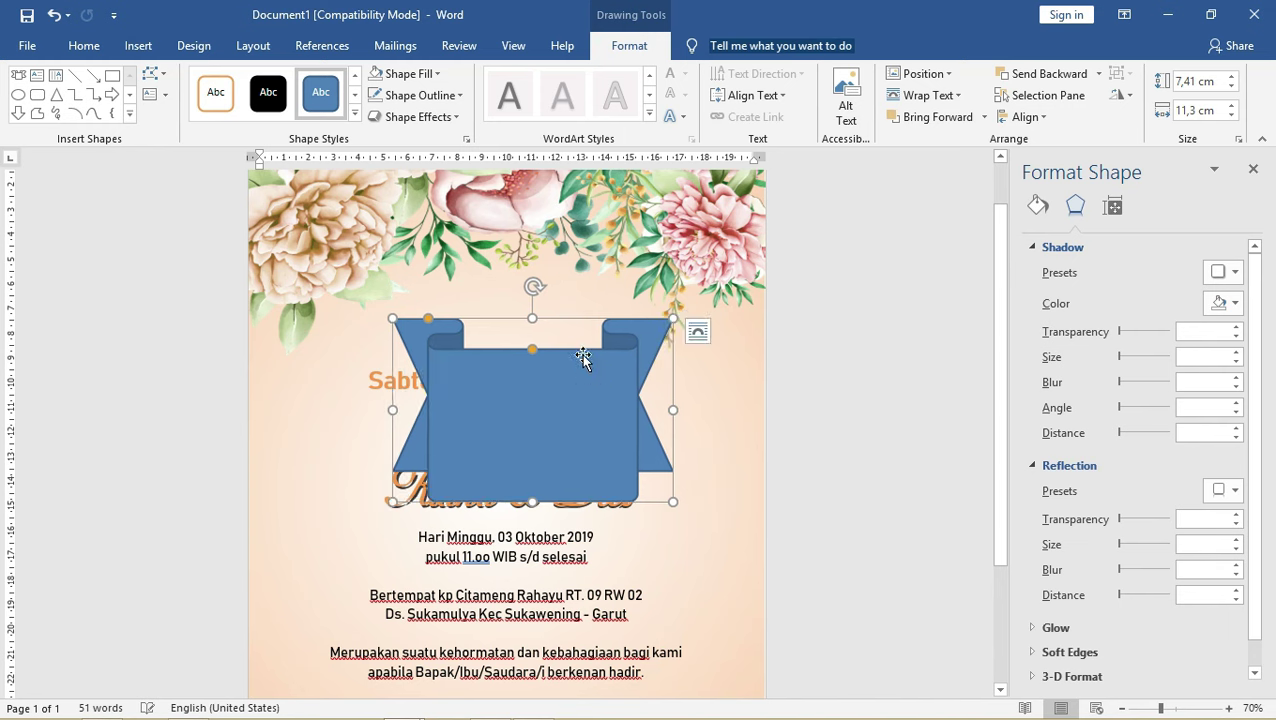
pyautogui.moveTo(533, 318); pyautogui.dragTo(536, 420)
pyautogui.moveTo(545, 468)
pyautogui.mouseDown()
pyautogui.moveTo(527, 410)
pyautogui.moveTo(529, 434)
pyautogui.mouseUp()
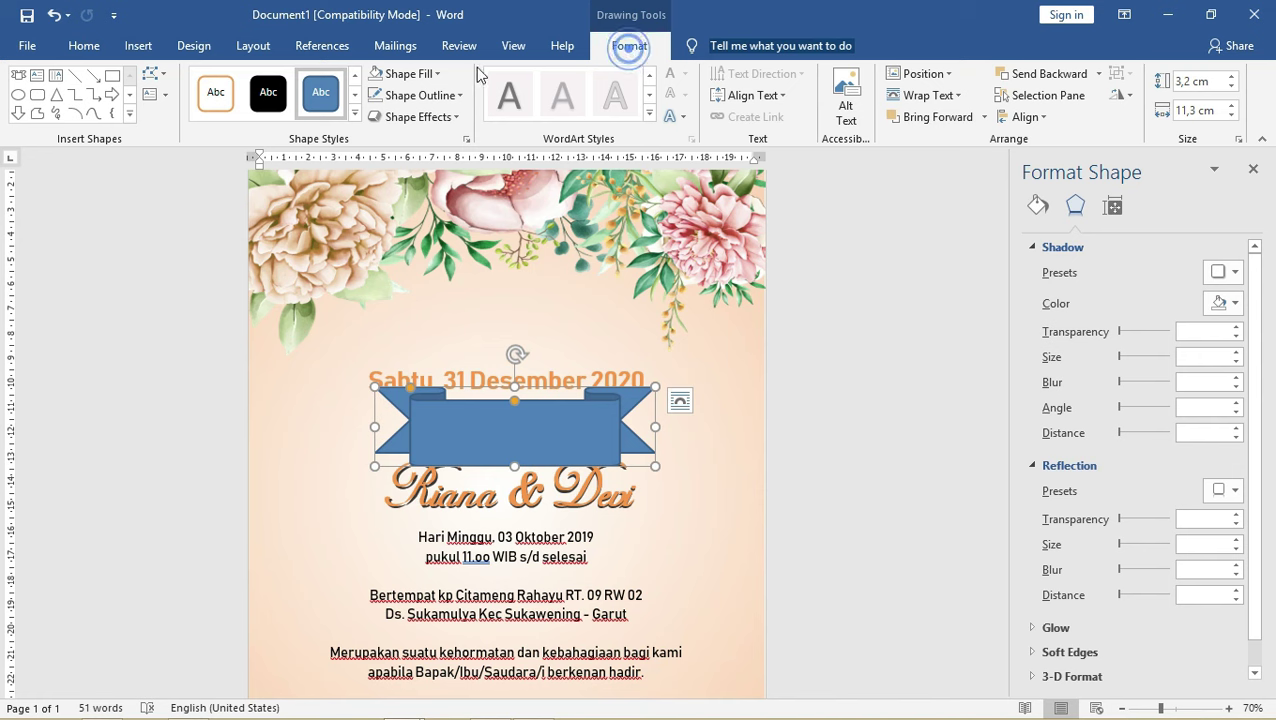
# - Fill the ribbon banner dark orange and open its outline options
pyautogui.click(426, 77)
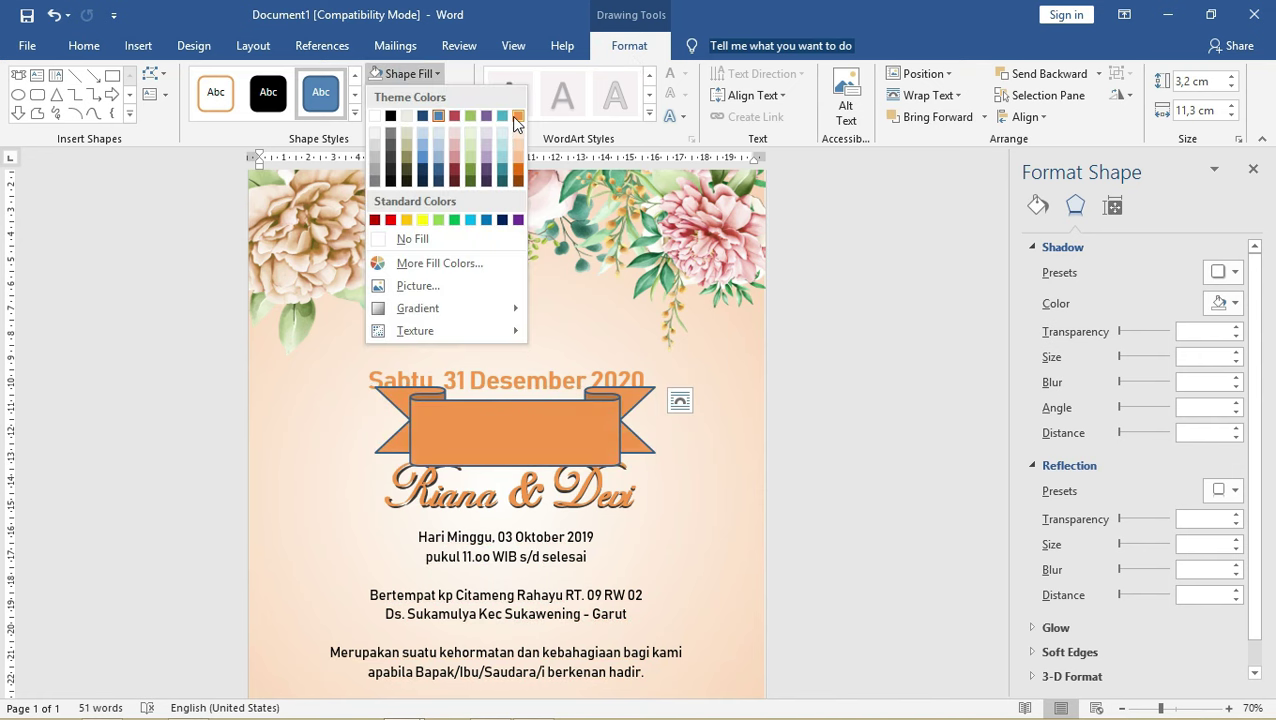
pyautogui.click(518, 179)
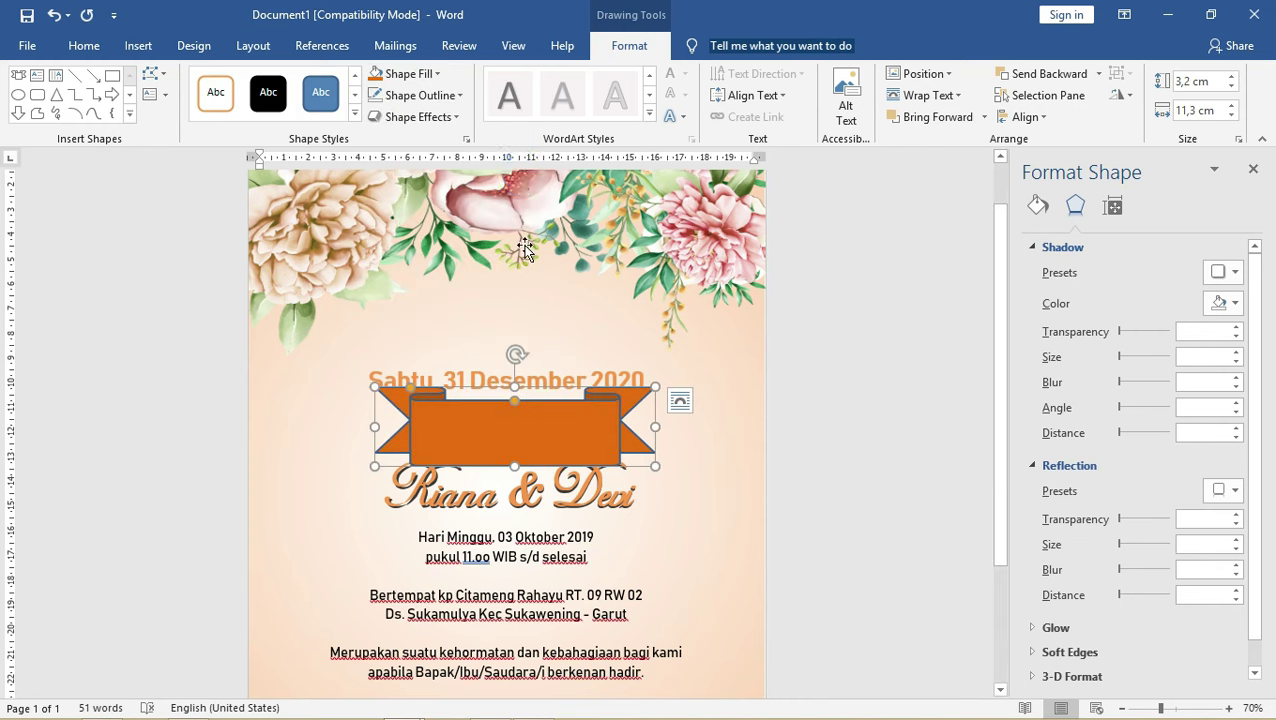
pyautogui.click(417, 96)
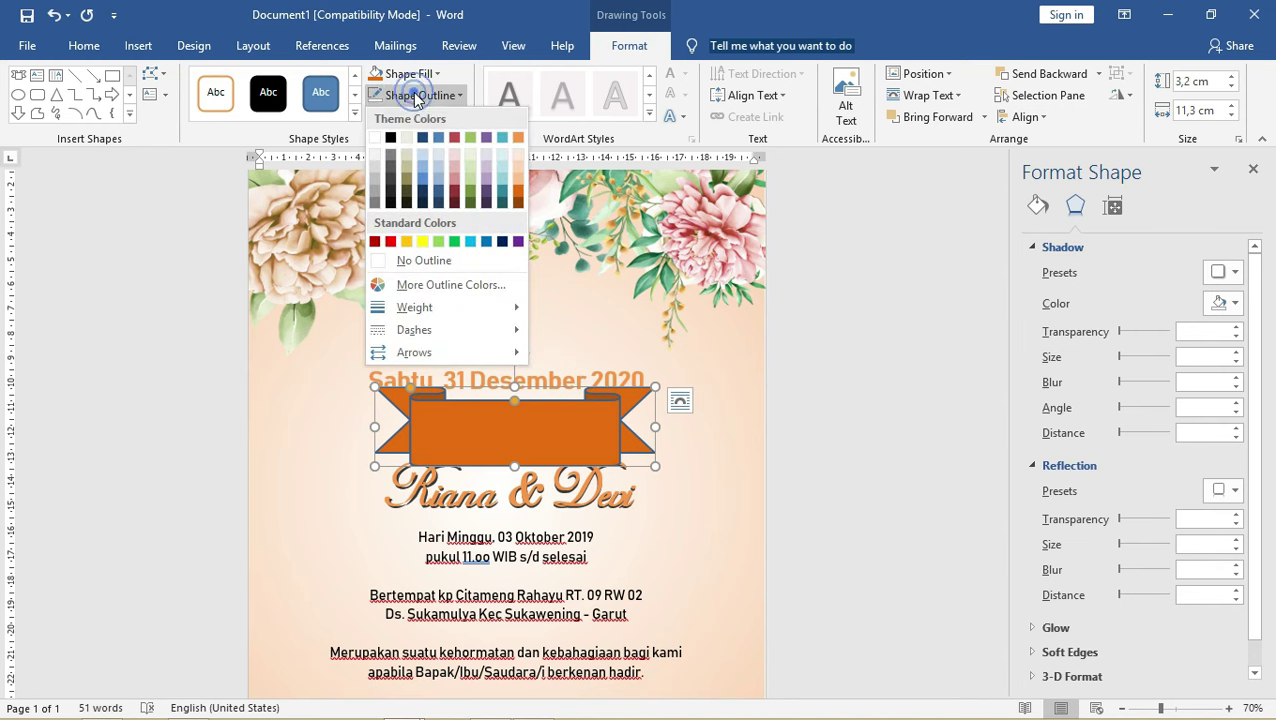
# - Remove the banner's outline, bring the date box to front, and move it onto the banner
pyautogui.click(424, 260)
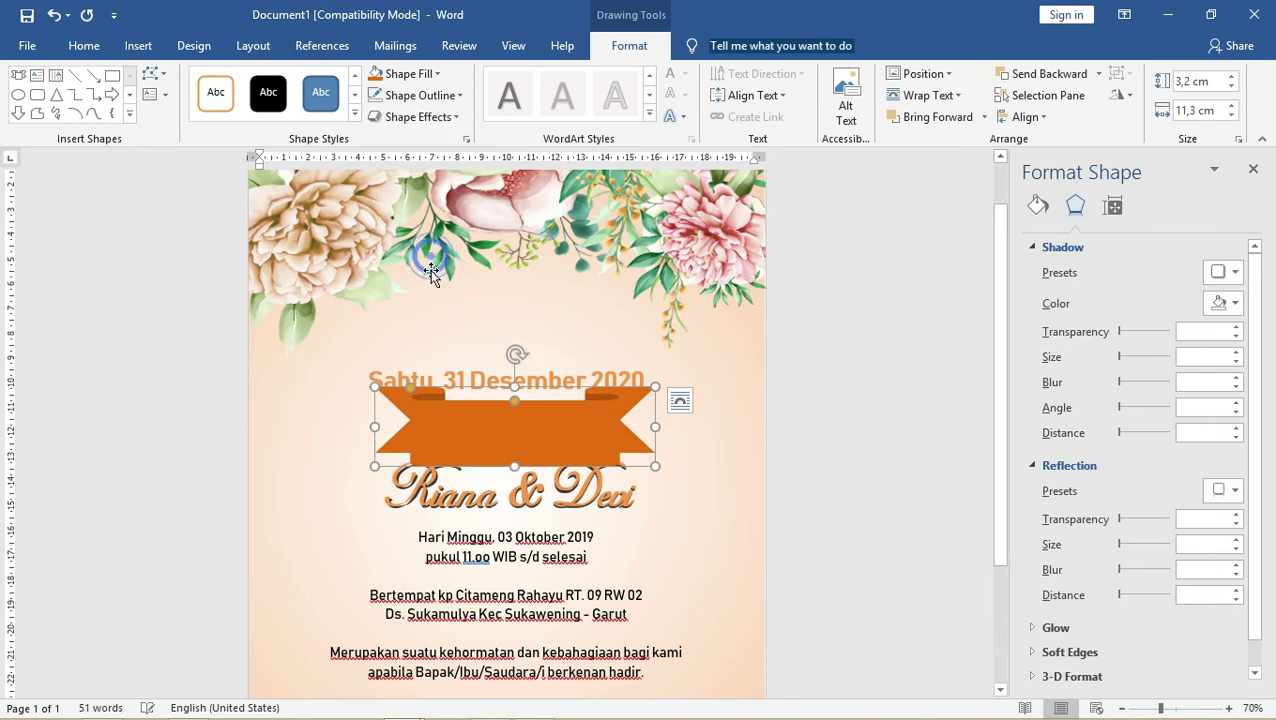
pyautogui.click(538, 371)
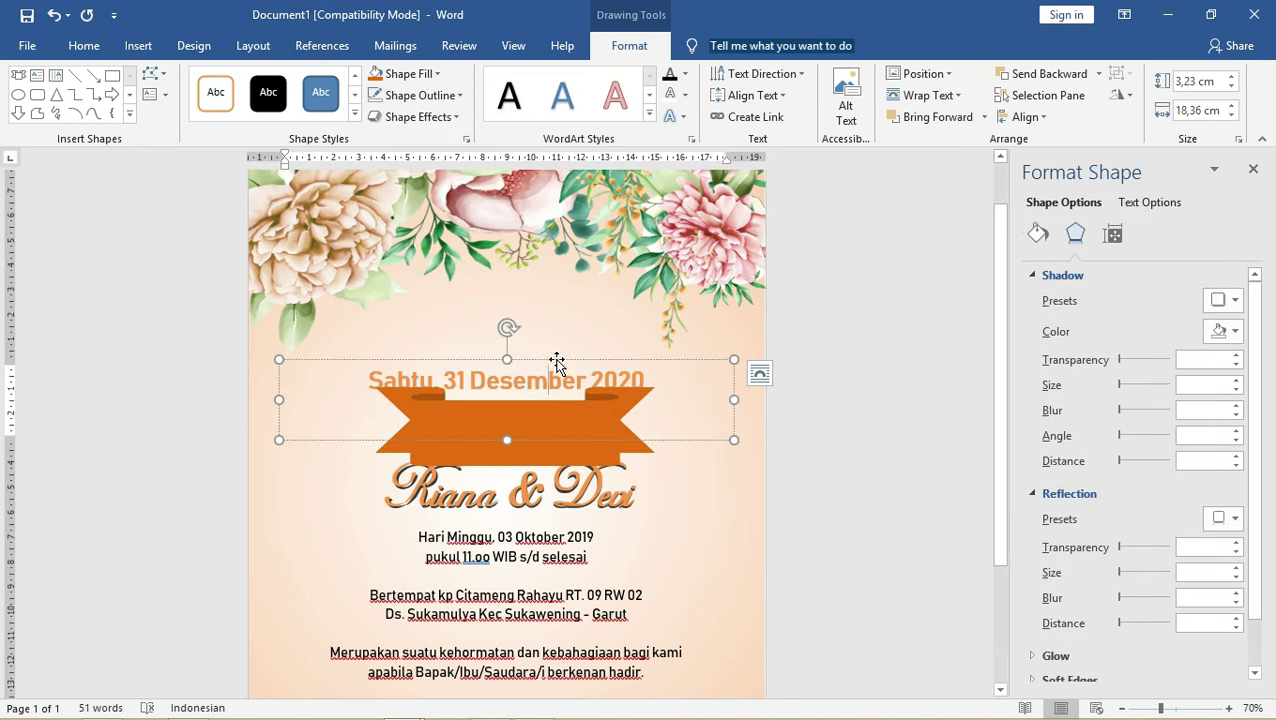
pyautogui.rightClick(557, 361)
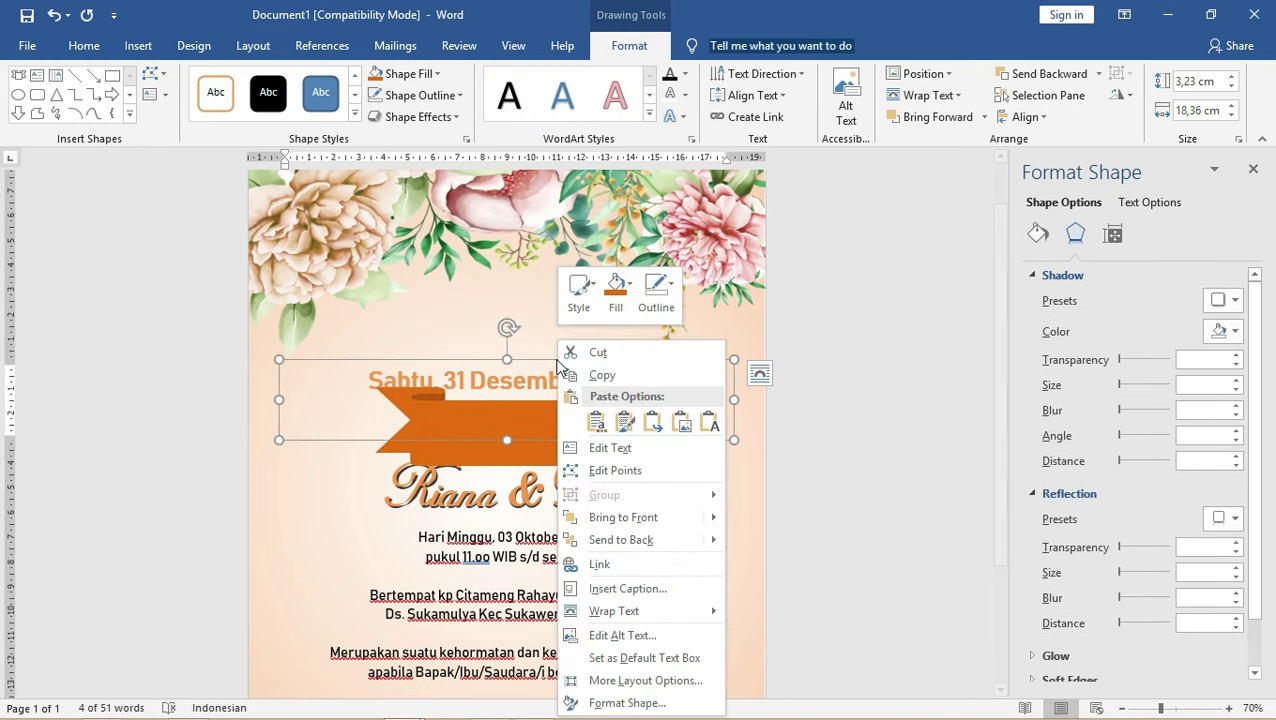
pyautogui.click(662, 519)
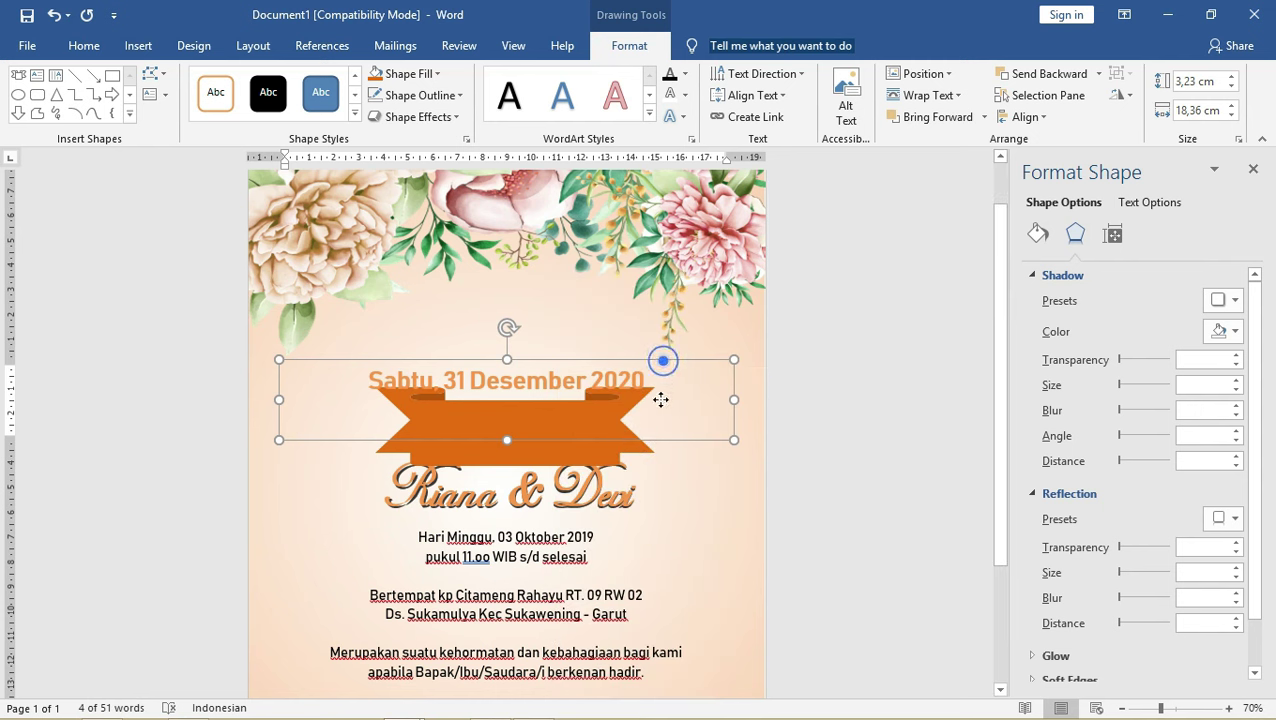
pyautogui.moveTo(664, 369); pyautogui.dragTo(664, 427)
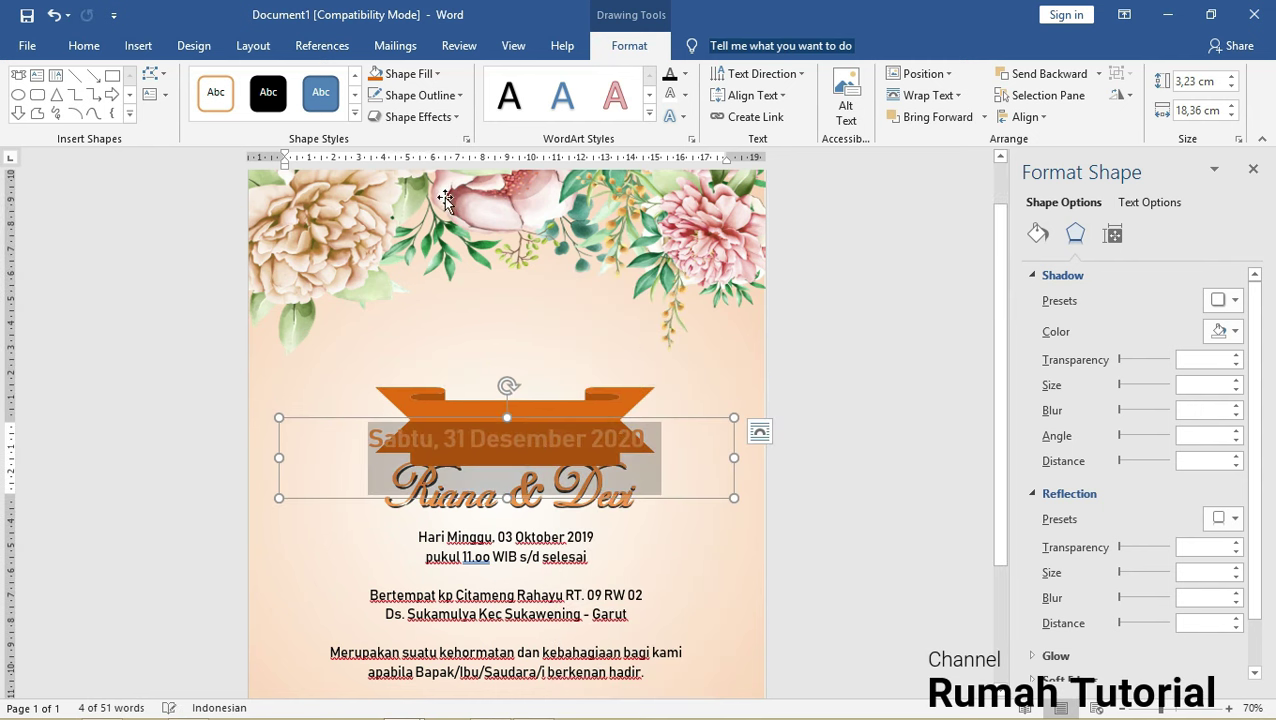
# - Make the date text white and shrink it to 15 pt
pyautogui.click(84, 45)
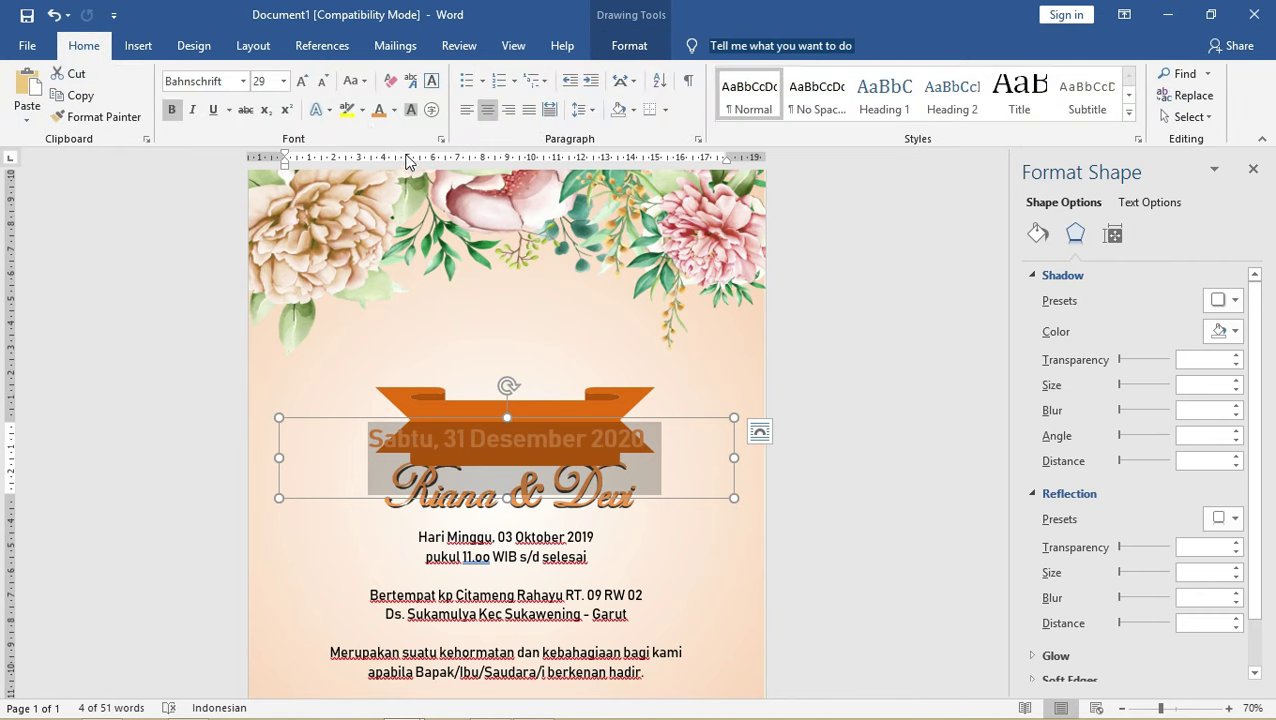
pyautogui.click(394, 110)
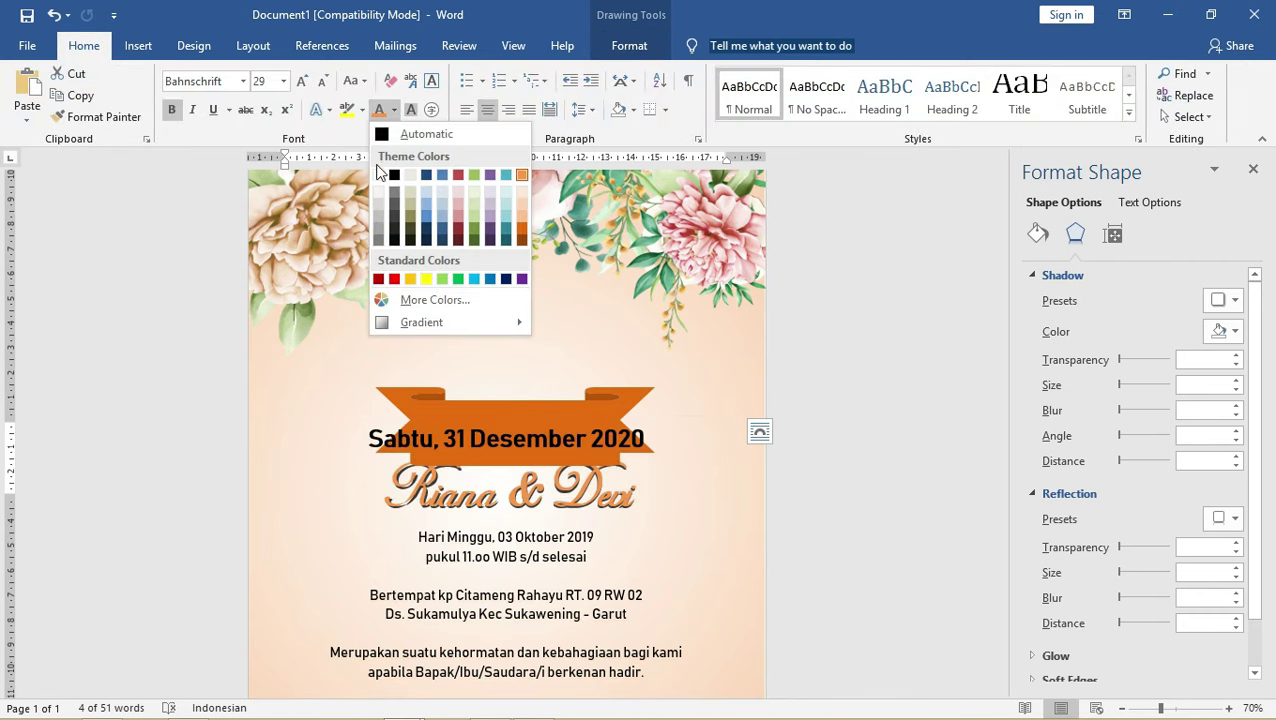
pyautogui.click(379, 176)
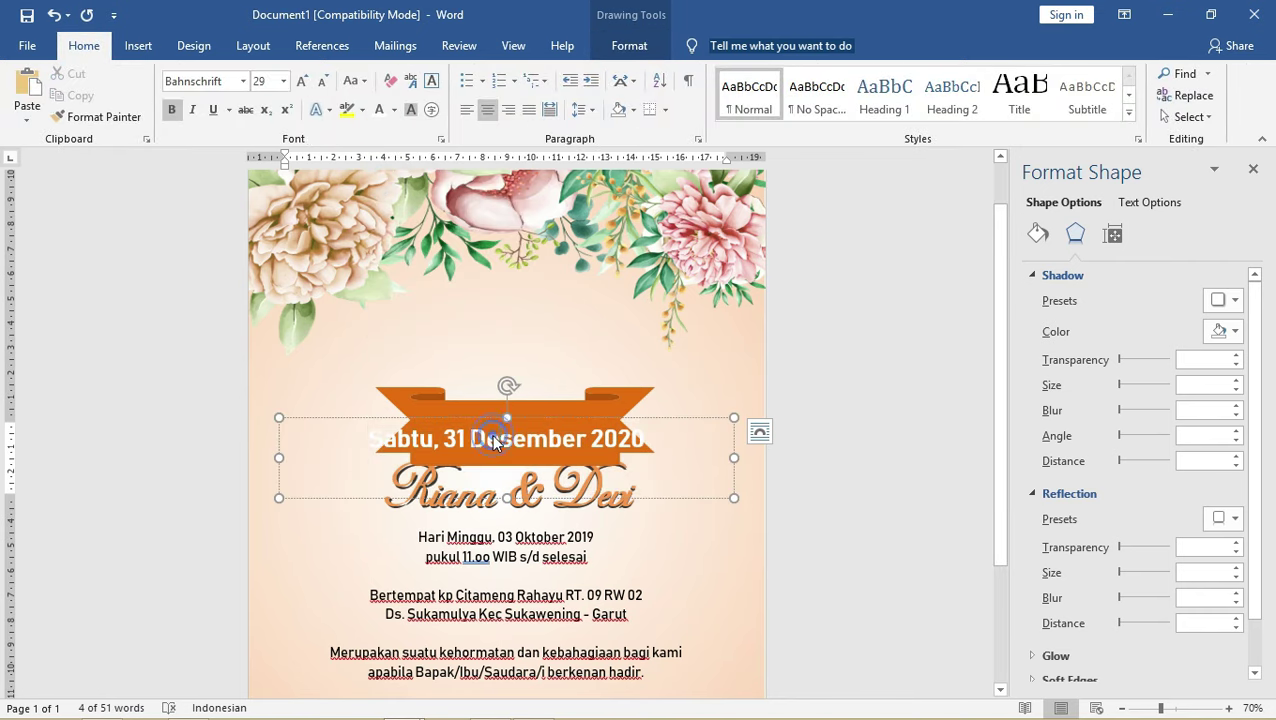
pyautogui.hotkey('ctrl', '[')
pyautogui.hotkey('ctrl', '[')
pyautogui.hotkey('ctrl', '[')
pyautogui.hotkey('ctrl', '[')
pyautogui.hotkey('ctrl', '[')
pyautogui.hotkey('ctrl', '[')
pyautogui.hotkey('ctrl', '[')
pyautogui.hotkey('ctrl', '[')
pyautogui.hotkey('ctrl', '[')
pyautogui.hotkey('ctrl', '[')
pyautogui.hotkey('ctrl', '[')
pyautogui.hotkey('ctrl', '[')
pyautogui.hotkey('ctrl', '[')
pyautogui.hotkey('ctrl', '[')
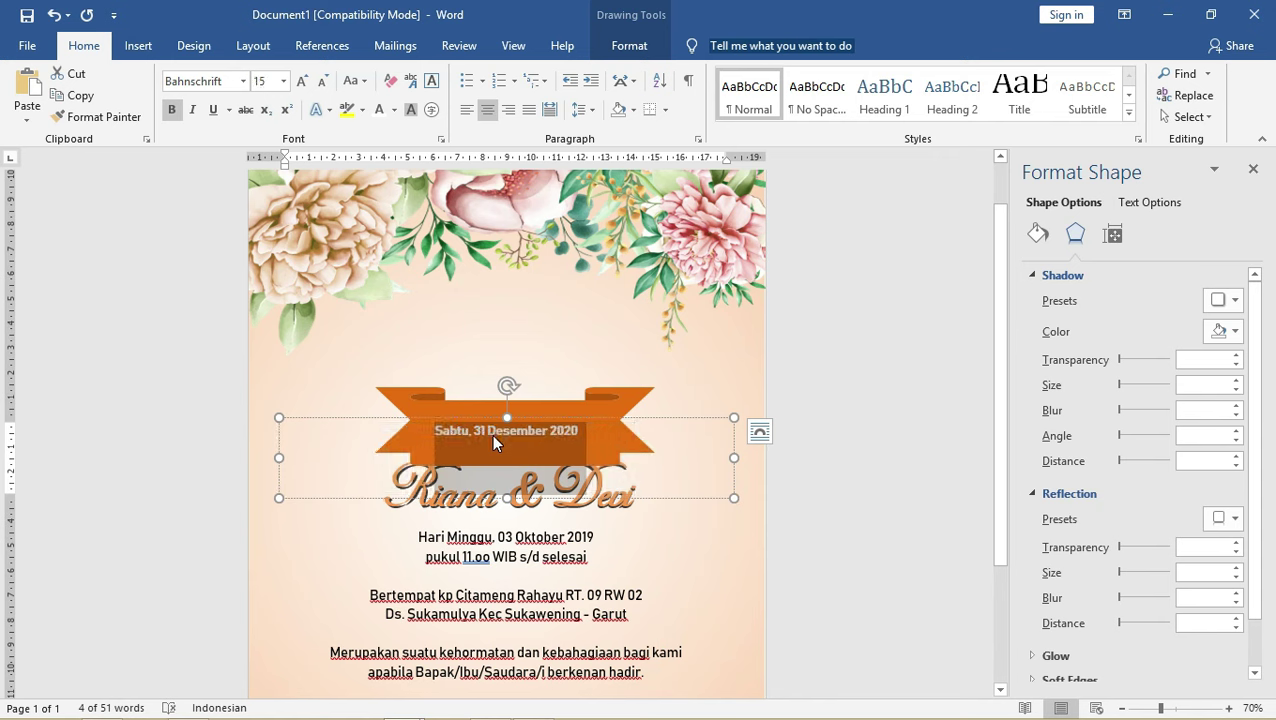
# - Flatten the orange ribbon and move it up behind the date text
pyautogui.click(620, 393)
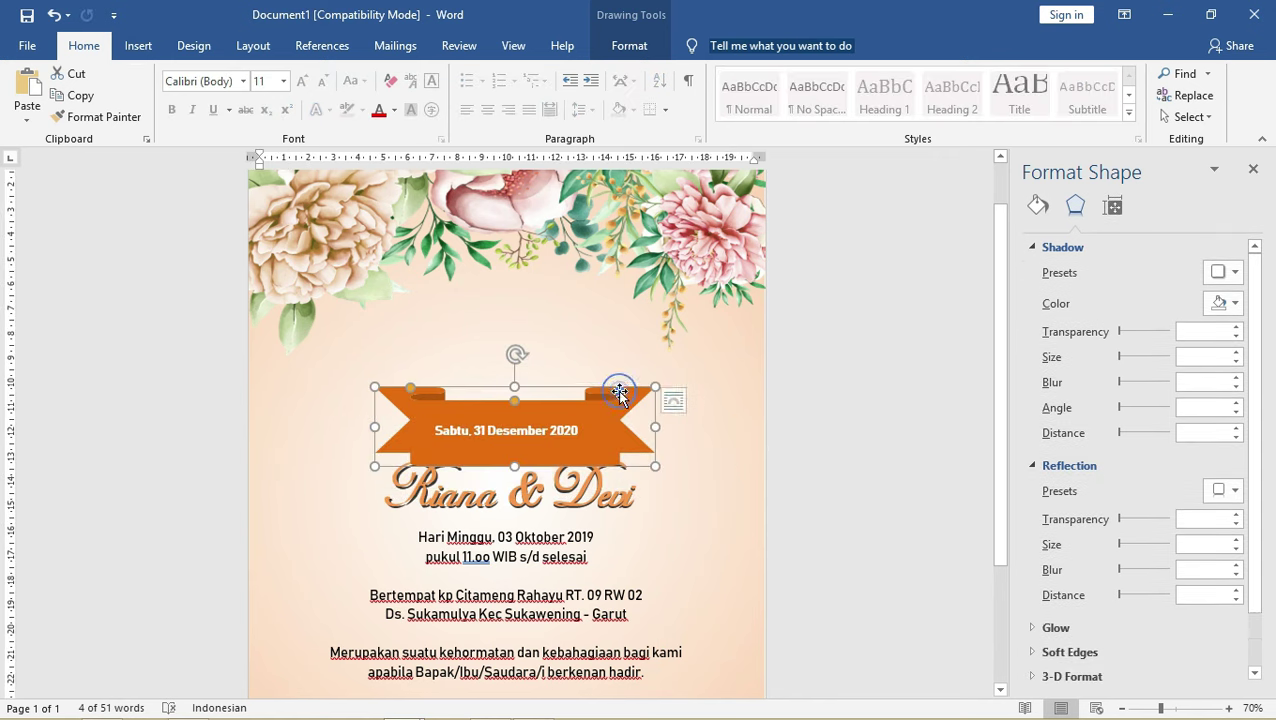
pyautogui.moveTo(517, 380); pyautogui.dragTo(517, 413)
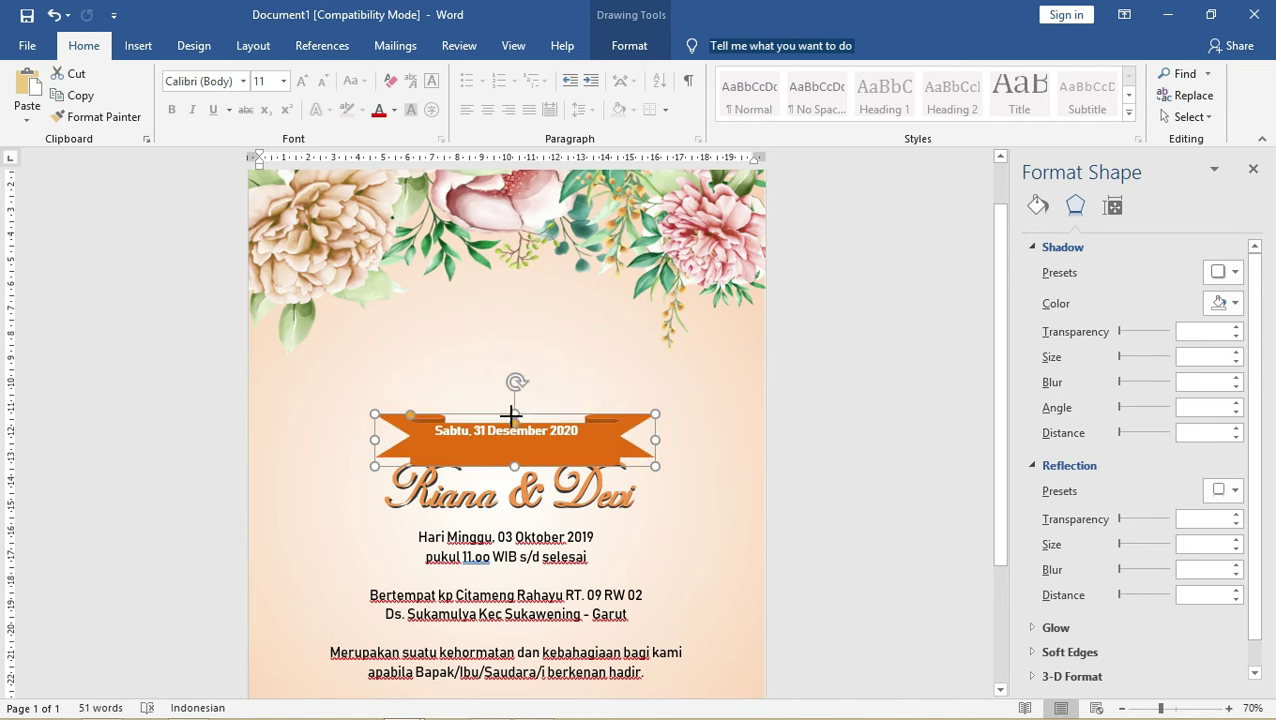
pyautogui.moveTo(603, 420)
pyautogui.mouseDown()
pyautogui.moveTo(600, 405)
pyautogui.moveTo(584, 430)
pyautogui.moveTo(585, 405)
pyautogui.mouseUp()
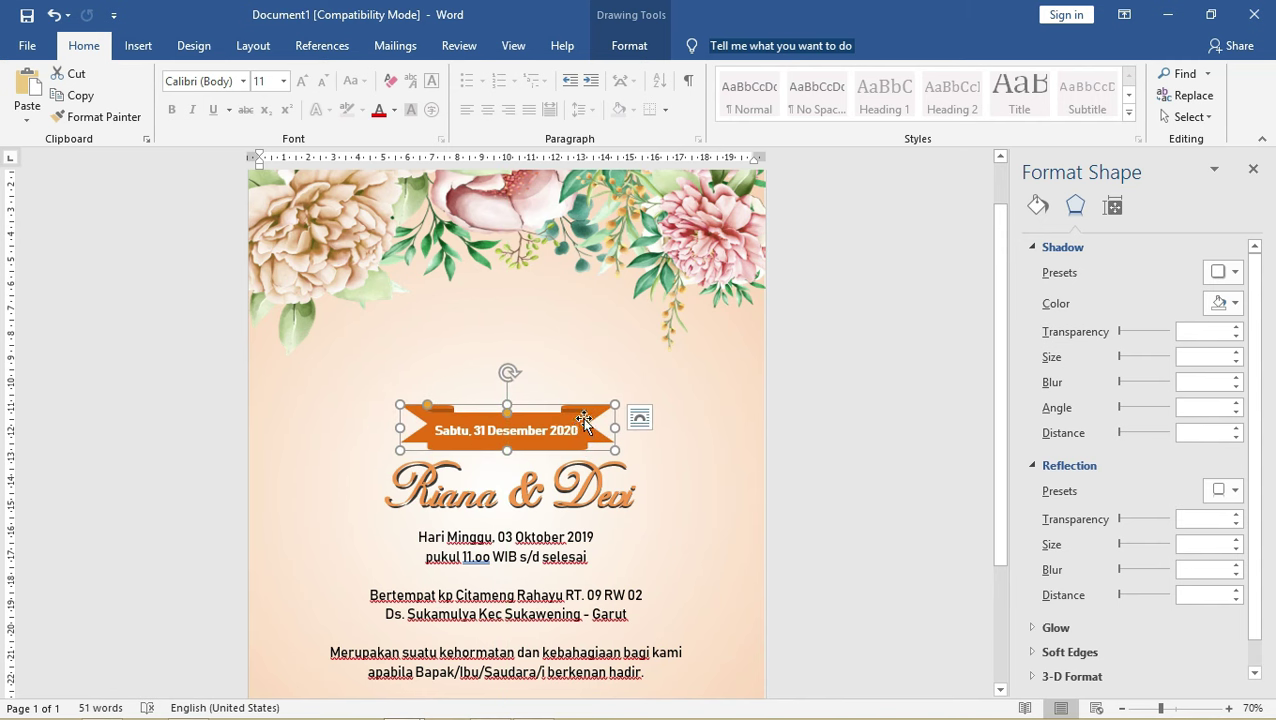
pyautogui.click(567, 410)
pyautogui.click(822, 415)
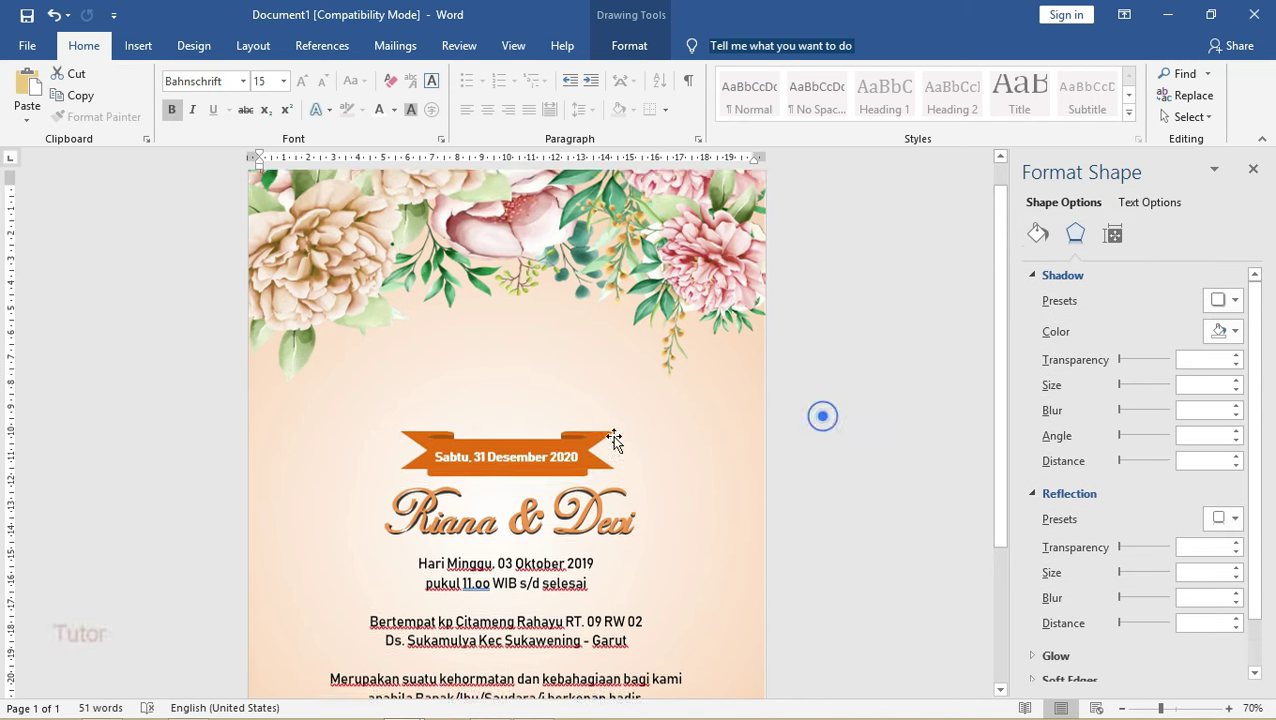
# - Select the names box and ribbon together and nudge them until centred above the details
pyautogui.click(526, 476)
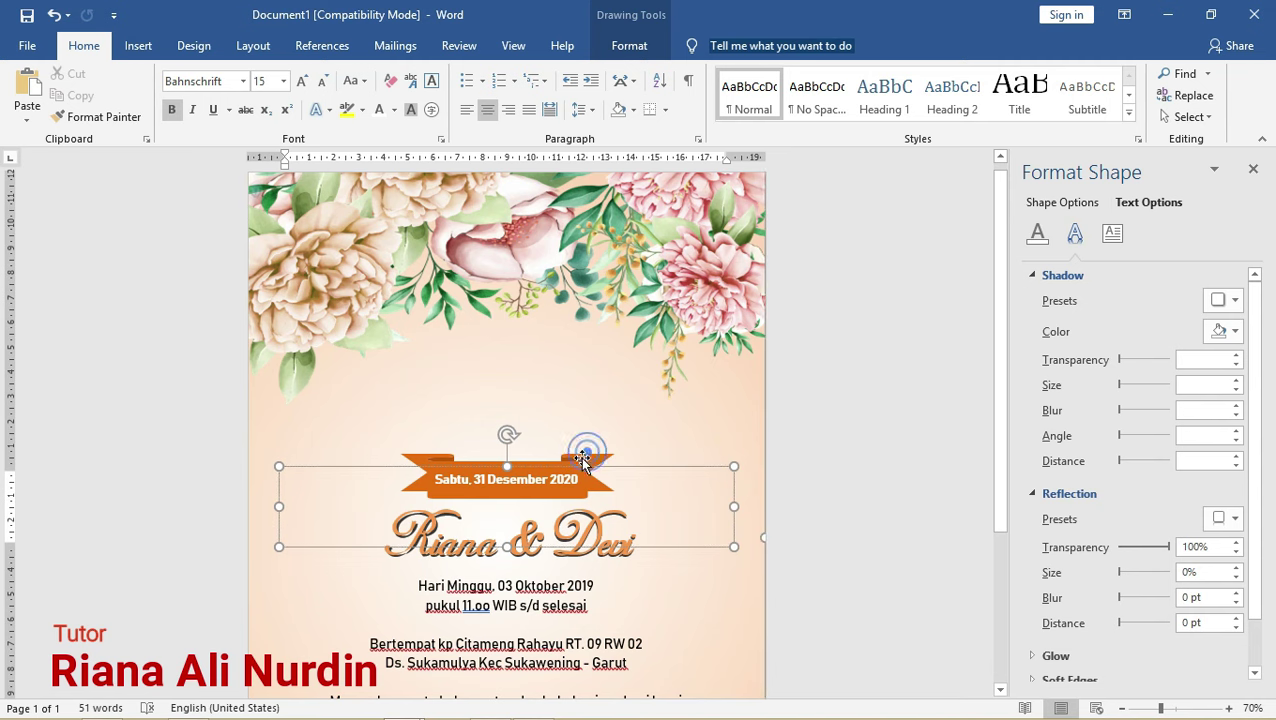
pyautogui.click(575, 459)
pyautogui.moveTo(556, 451); pyautogui.dragTo(587, 447)
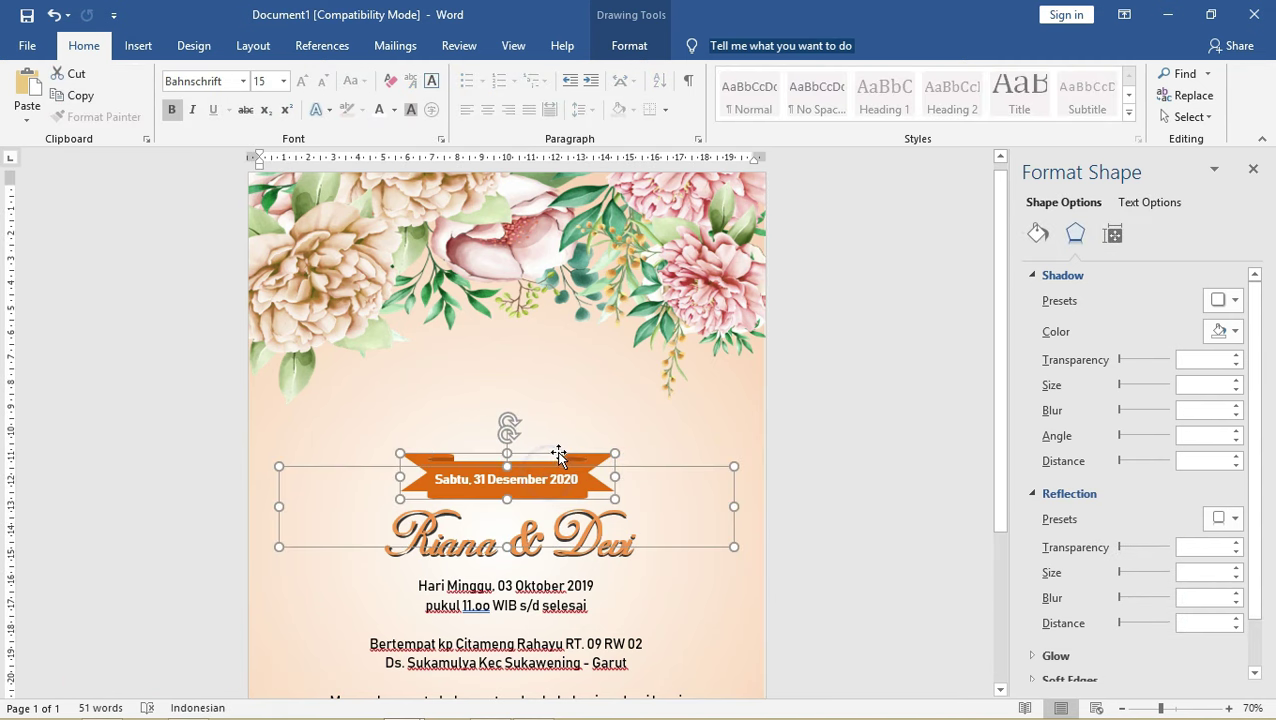
pyautogui.press('Left')
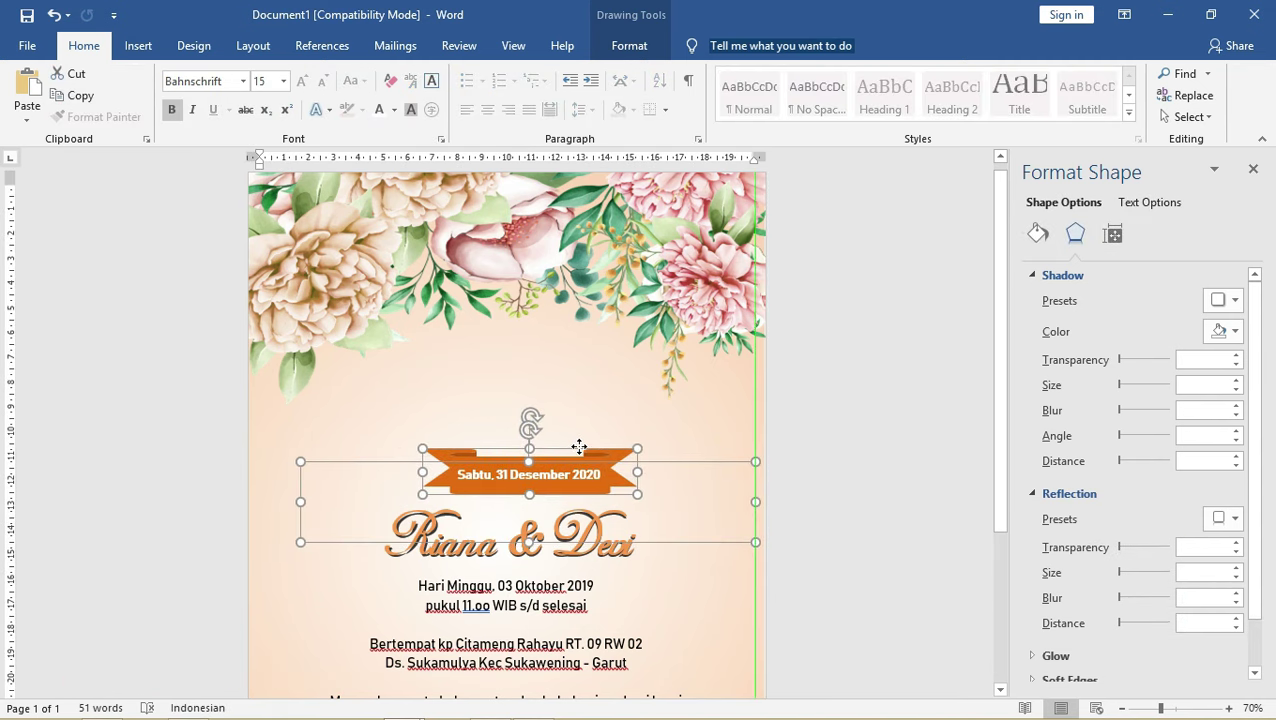
pyautogui.press('Down')
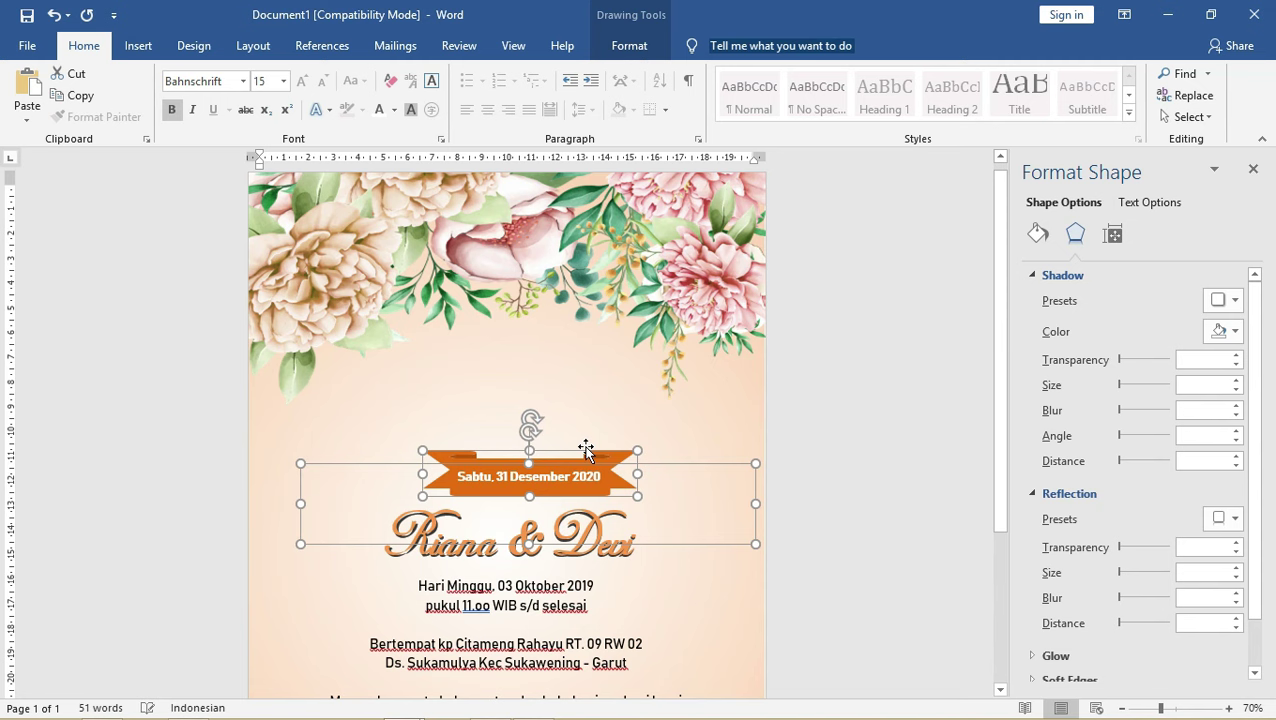
pyautogui.press('Left')
pyautogui.press('Left')
pyautogui.press('Left')
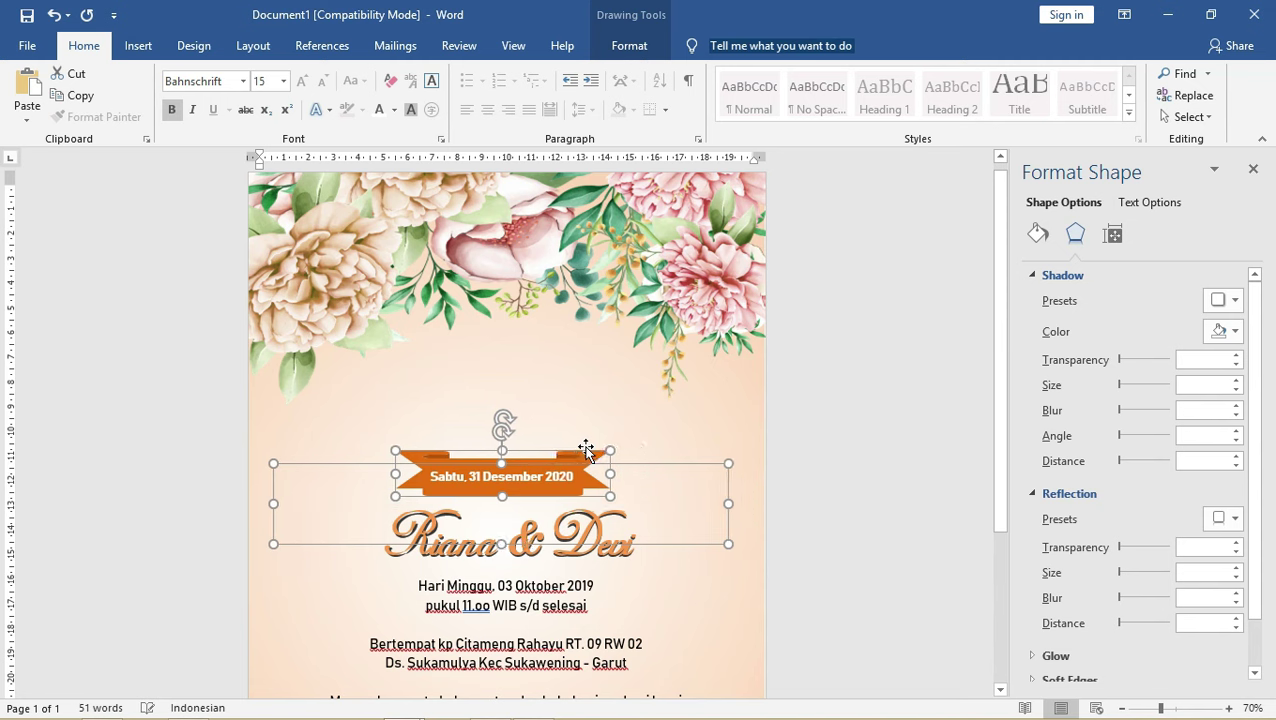
pyautogui.press('Right')
pyautogui.press('Right')
pyautogui.press('Up')
pyautogui.press('Left')
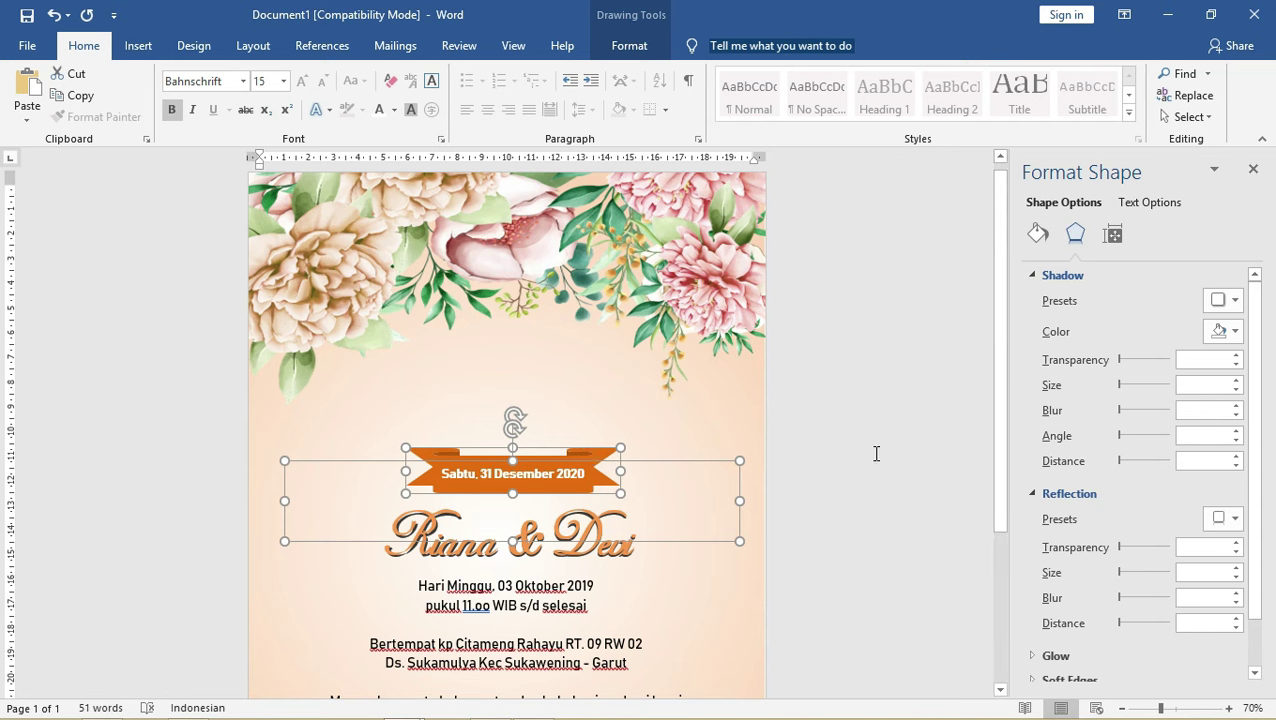
pyautogui.click(580, 530)
pyautogui.scroll(-2, 584, 513)
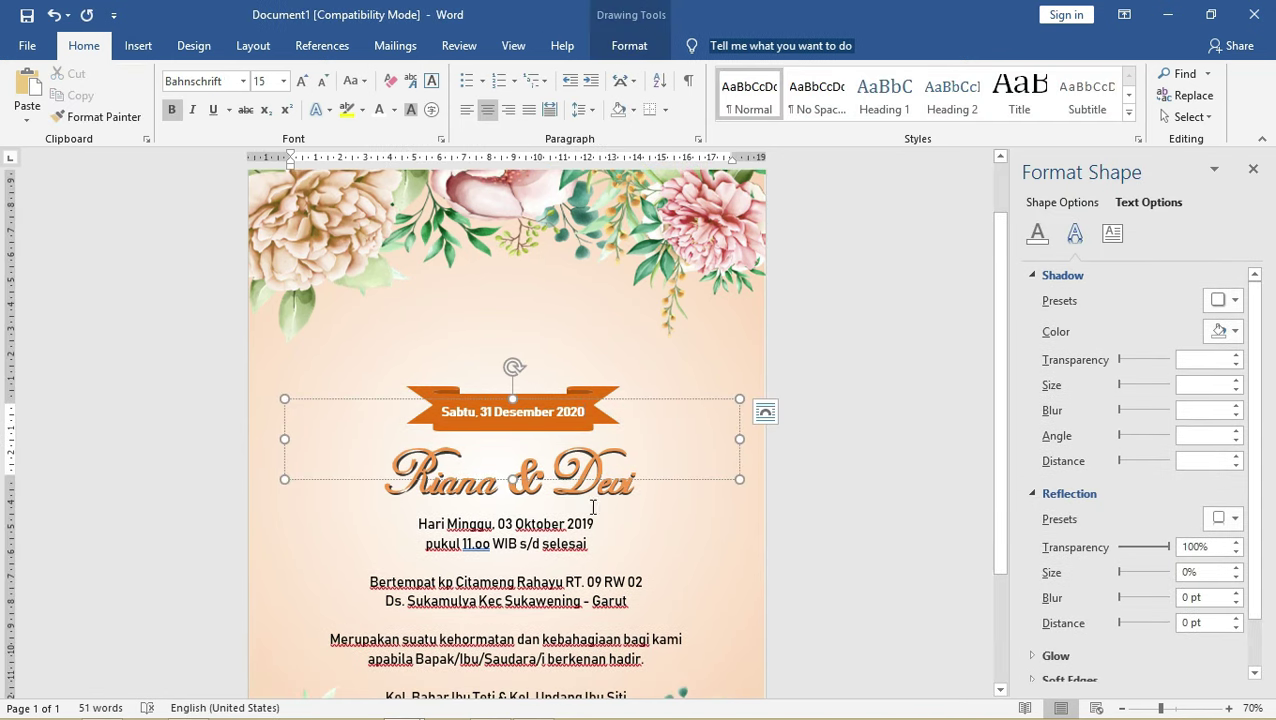
# - Copy the names box above the ribbon and replace its text with 'The Wedding'
pyautogui.click(584, 521)
pyautogui.click(598, 475)
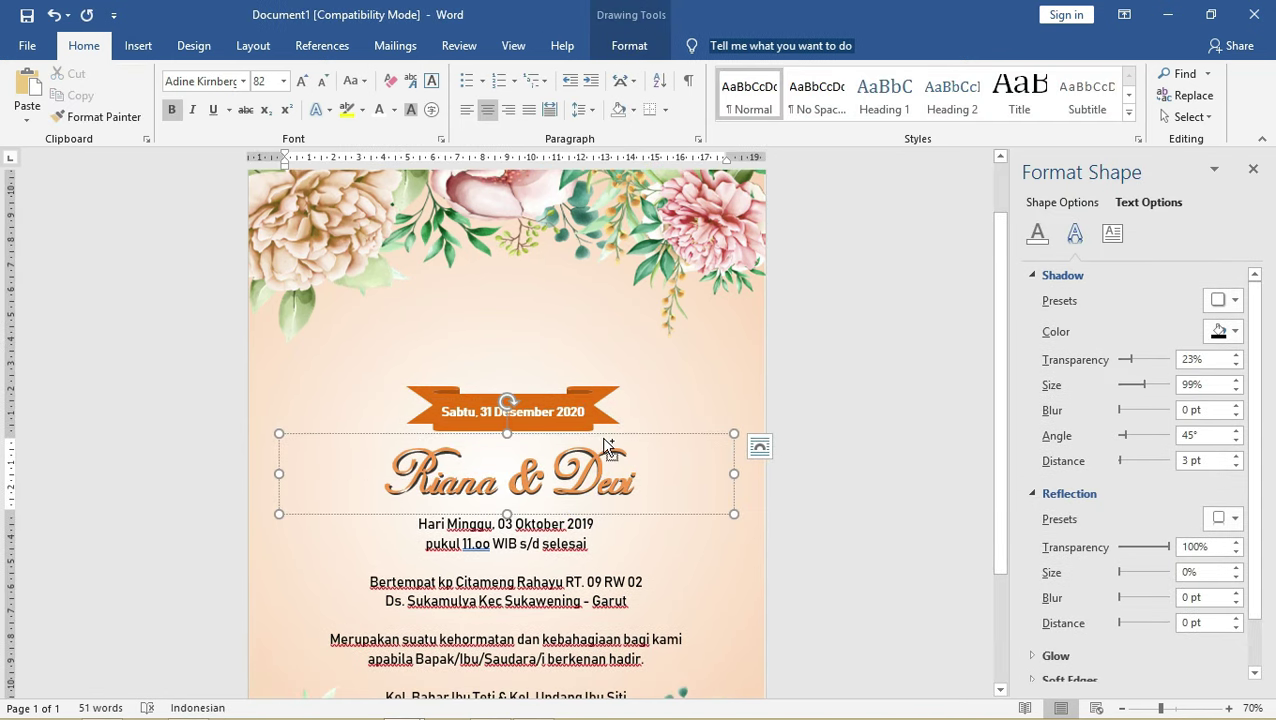
pyautogui.moveTo(602, 434); pyautogui.dragTo(604, 332)
pyautogui.tripleClick(594, 336)
pyautogui.write('Te')
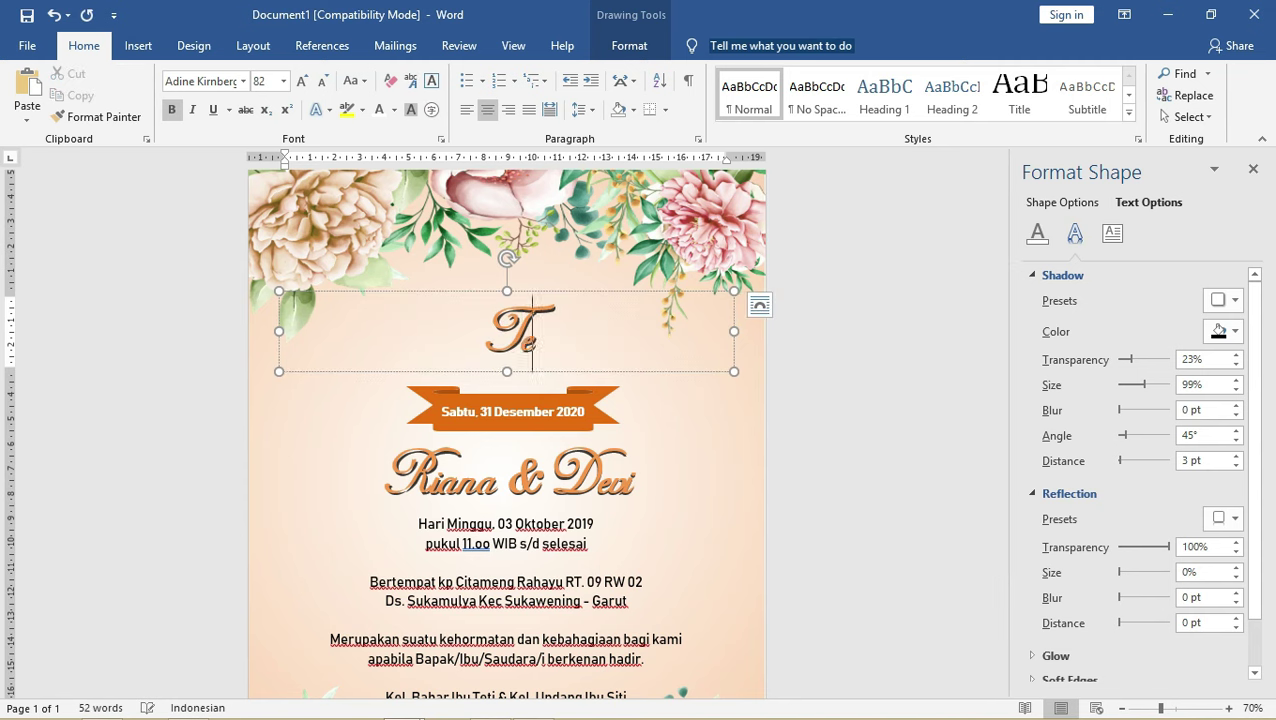
pyautogui.press('BackSpace')
pyautogui.write('h')
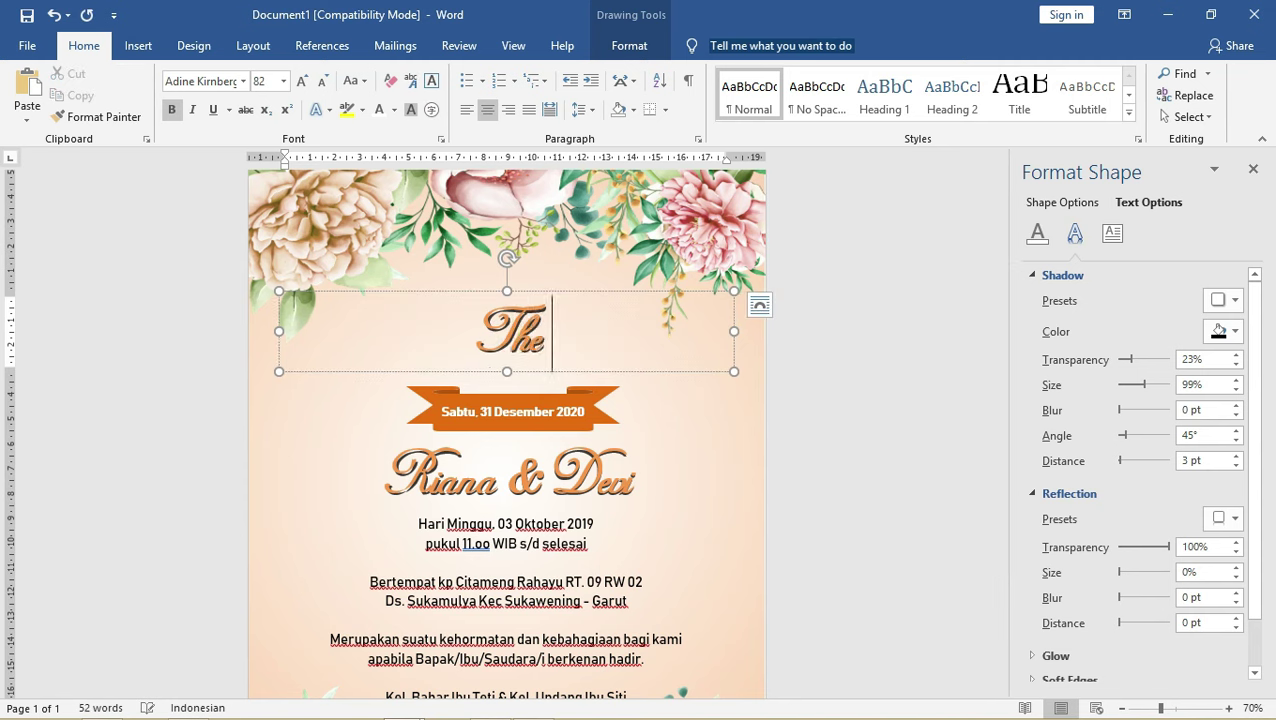
pyautogui.write('e Wedding')
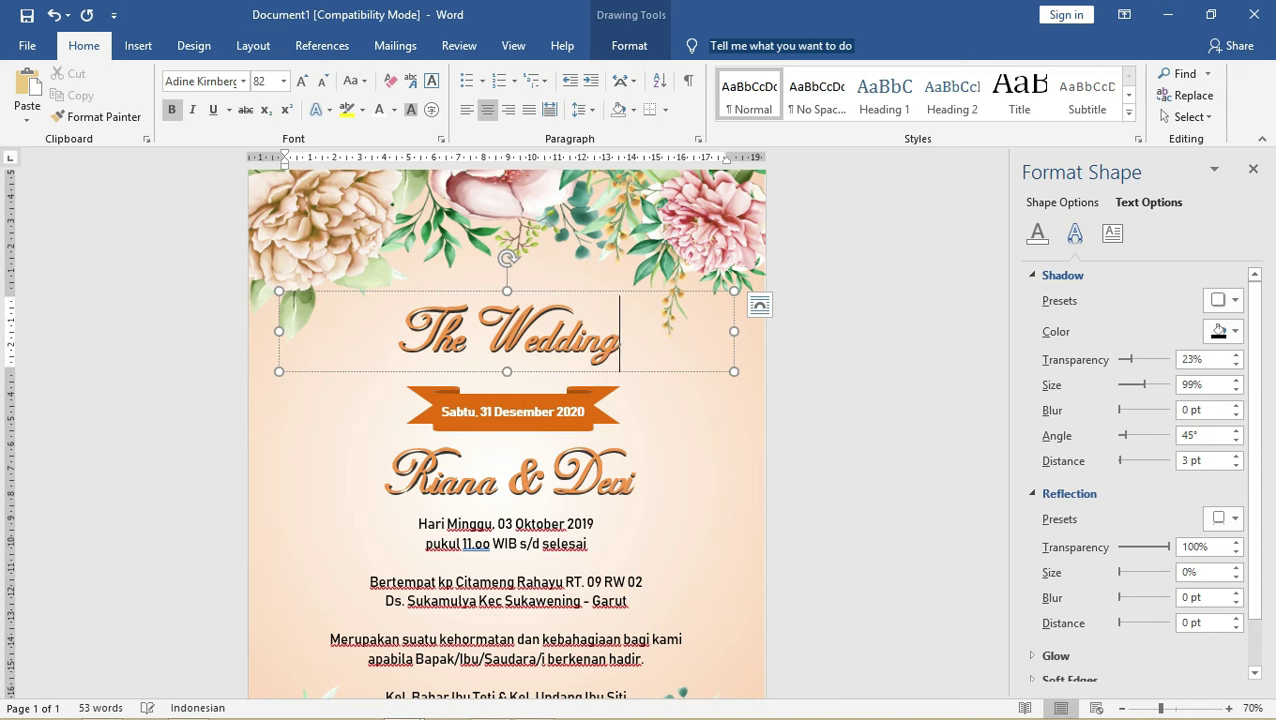
# - Set 'The Wedding' in Bree Serif at size 43 and move it slightly down
pyautogui.tripleClick(596, 345)
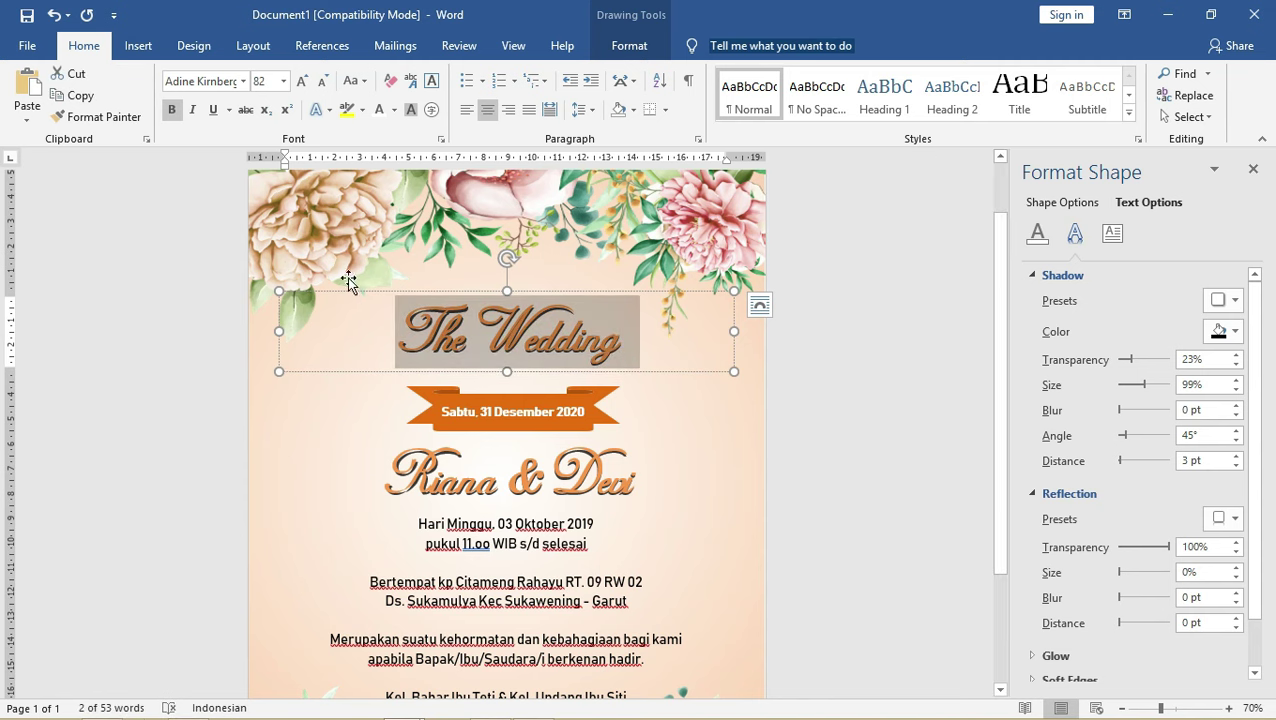
pyautogui.click(242, 81)
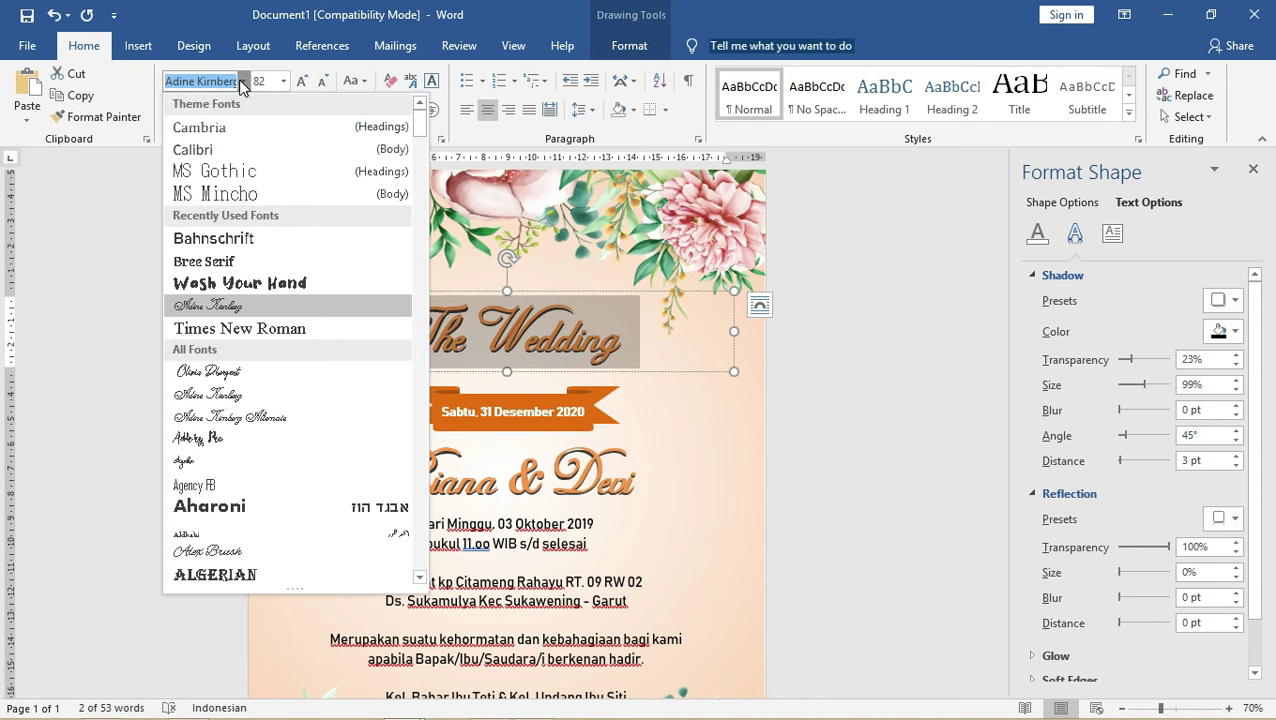
pyautogui.click(243, 268)
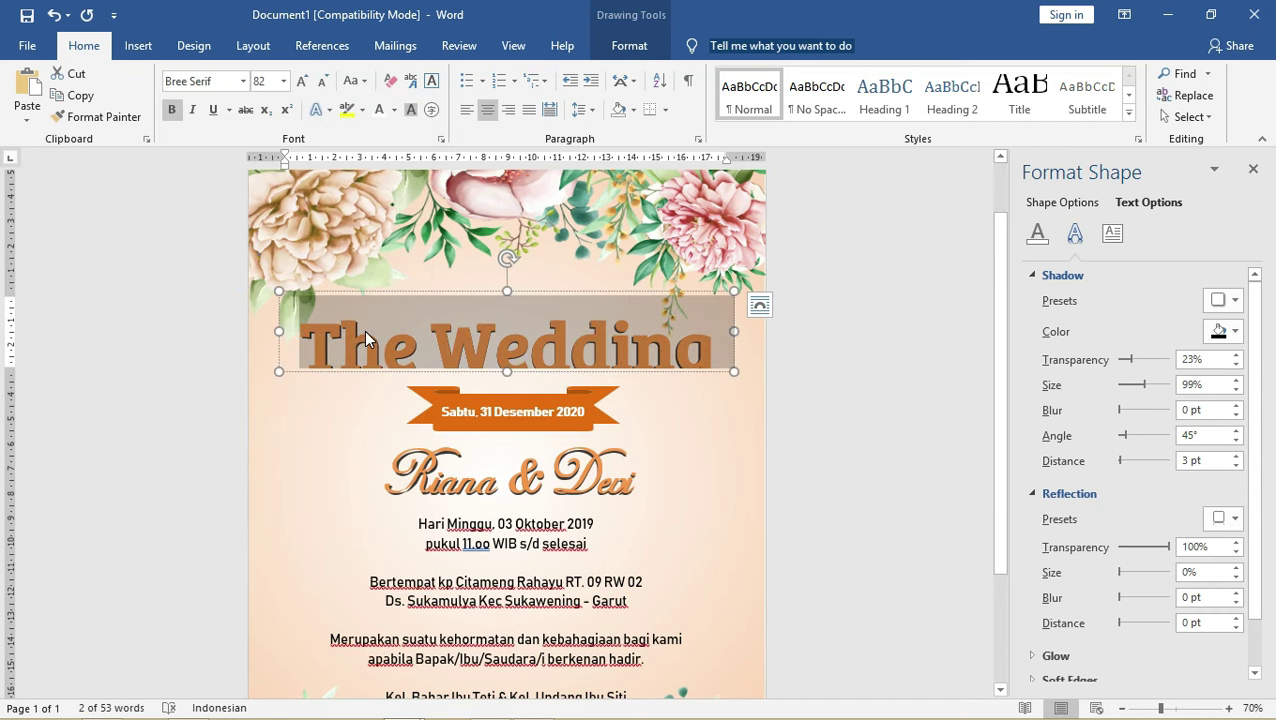
pyautogui.hotkey('ctrl', '[')
pyautogui.hotkey('ctrl', '[')
pyautogui.hotkey('ctrl', '[')
pyautogui.hotkey('ctrl', '[')
pyautogui.hotkey('ctrl', '[')
pyautogui.hotkey('ctrl', '[')
pyautogui.hotkey('ctrl', '[')
pyautogui.hotkey('ctrl', '[')
pyautogui.hotkey('ctrl', '[')
pyautogui.hotkey('ctrl', '[')
pyautogui.hotkey('ctrl', '[')
pyautogui.hotkey('ctrl', '[')
pyautogui.hotkey('ctrl', '[')
pyautogui.hotkey('ctrl', '[')
pyautogui.hotkey('ctrl', '[')
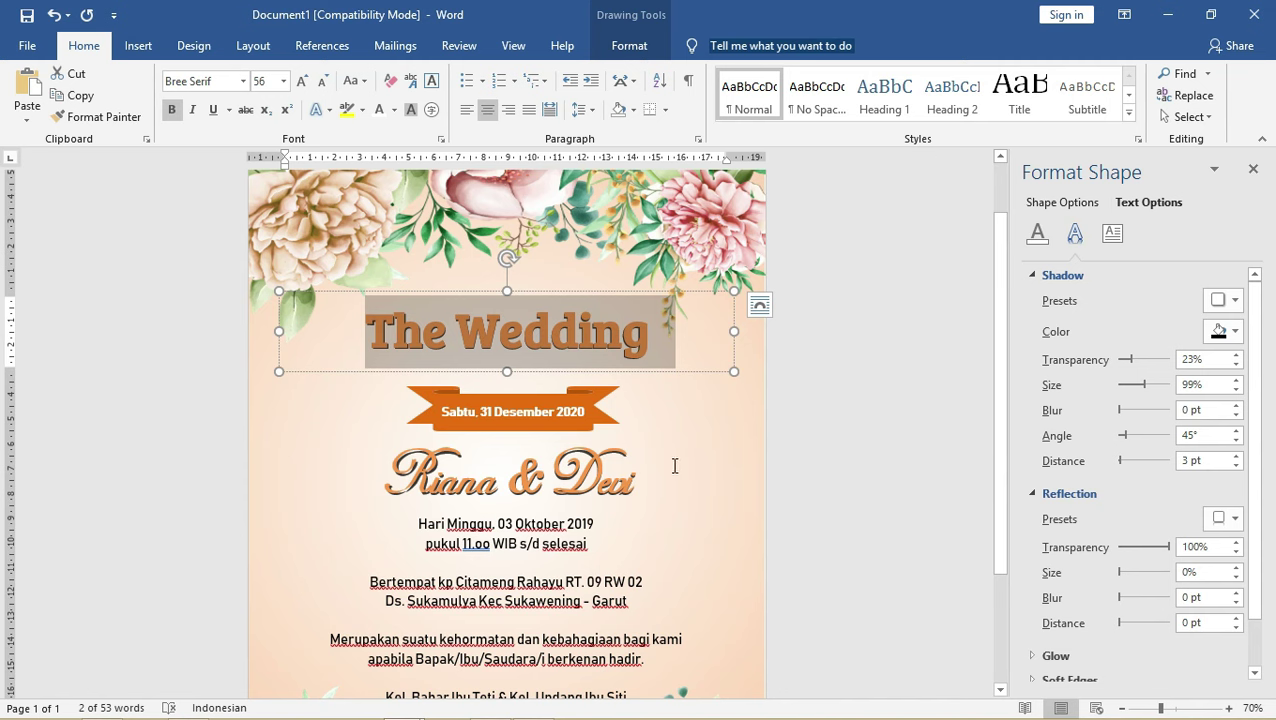
pyautogui.hotkey('ctrl', '[')
pyautogui.hotkey('ctrl', '[')
pyautogui.hotkey('ctrl', '[')
pyautogui.hotkey('ctrl', '[')
pyautogui.hotkey('ctrl', '[')
pyautogui.hotkey('ctrl', '[')
pyautogui.hotkey('ctrl', '[')
pyautogui.hotkey('ctrl', '[')
pyautogui.hotkey('ctrl', '[')
pyautogui.hotkey('ctrl', '[')
pyautogui.hotkey('ctrl', '[')
pyautogui.hotkey('ctrl', '[')
pyautogui.hotkey('ctrl', '[')
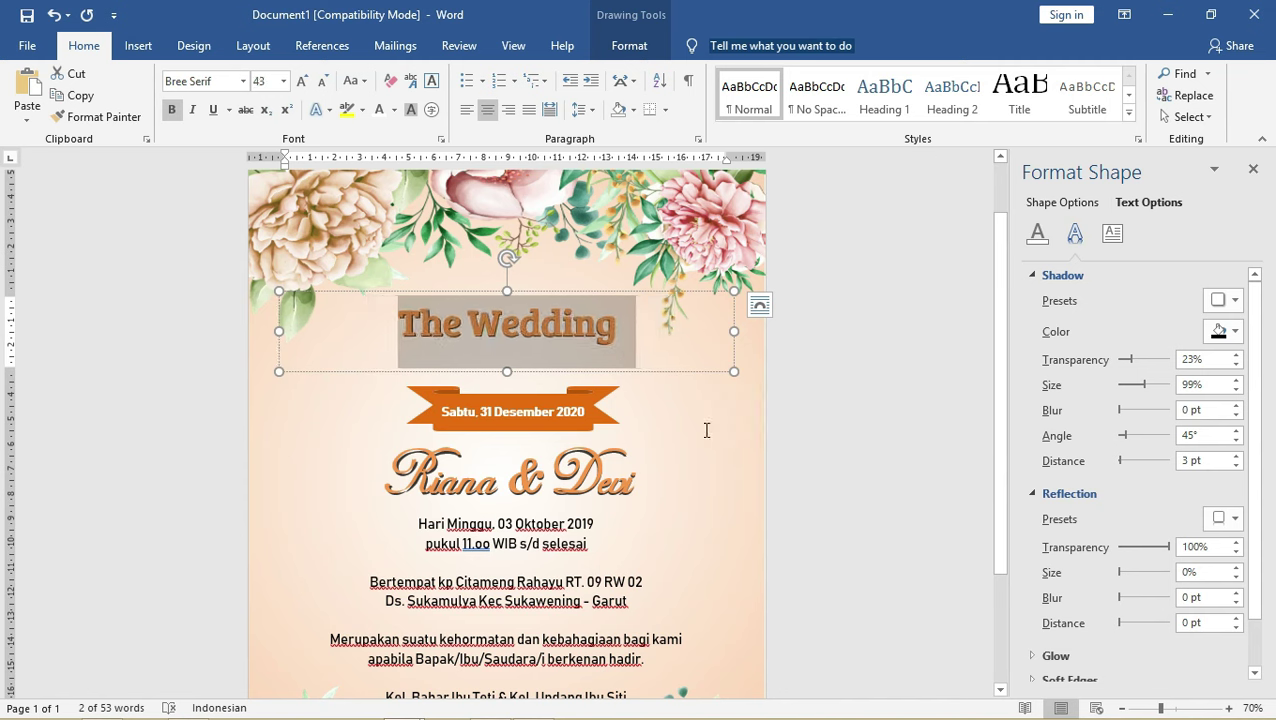
pyautogui.moveTo(622, 291); pyautogui.dragTo(624, 311)
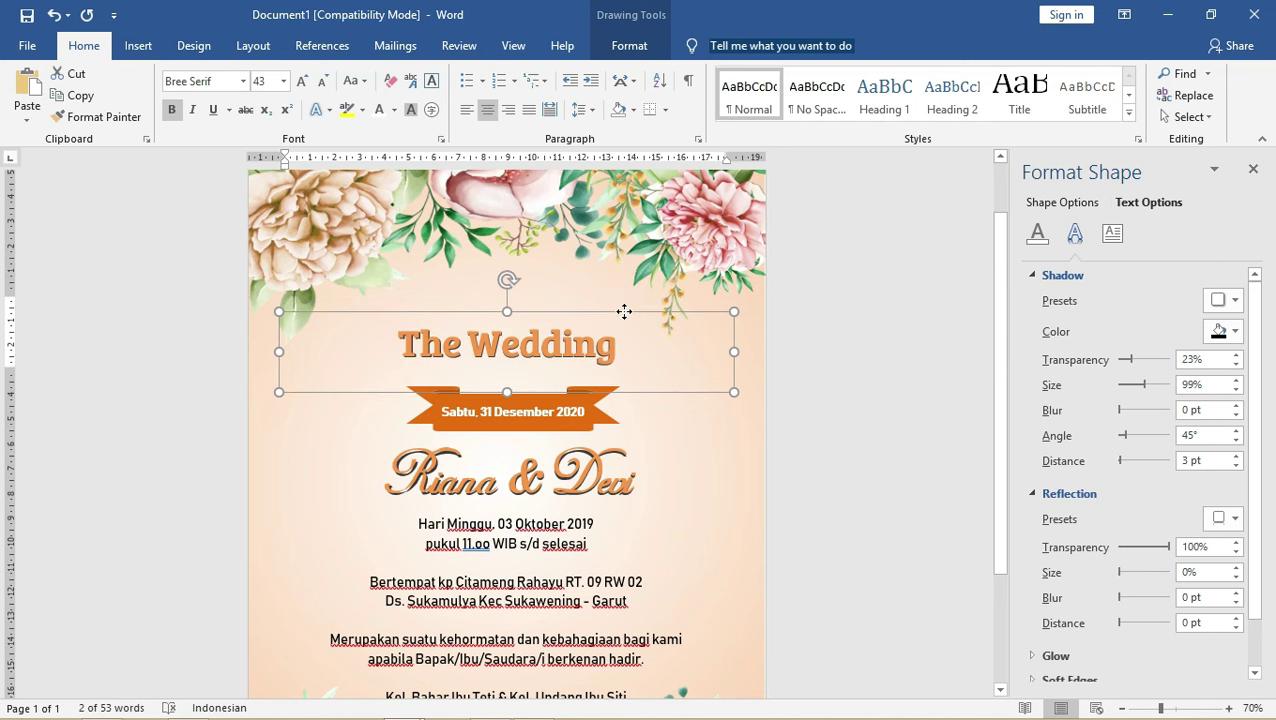
# - Deselect the title box and switch on Select Objects mode from the Home tab's Select list
pyautogui.click(867, 318)
pyautogui.scroll(-3, 607, 361)
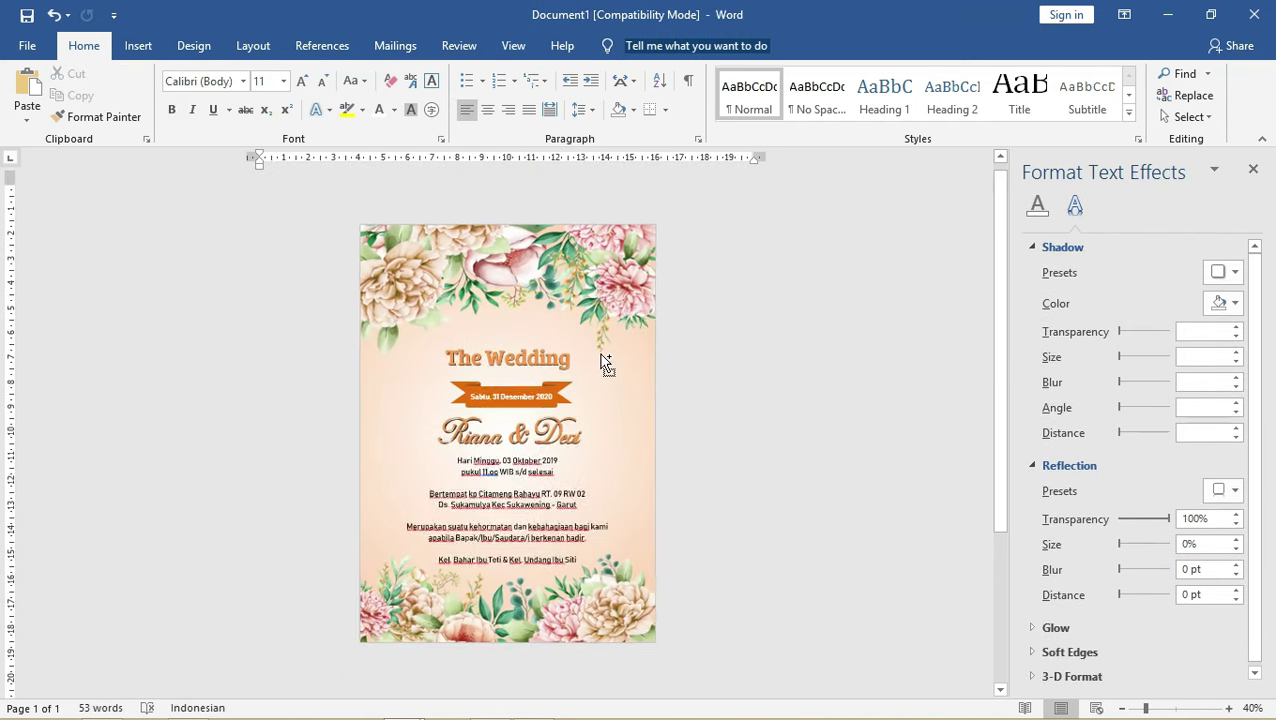
pyautogui.scroll(1, 607, 361)
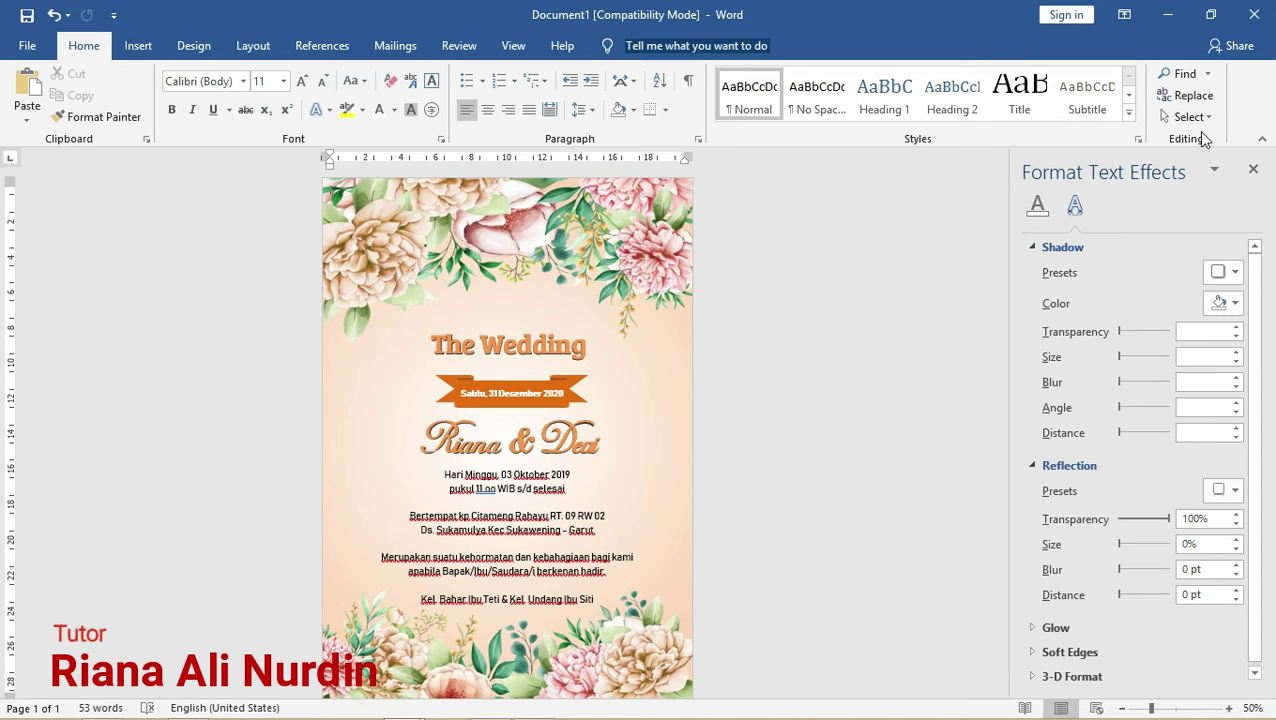
pyautogui.click(1190, 117)
pyautogui.click(1185, 162)
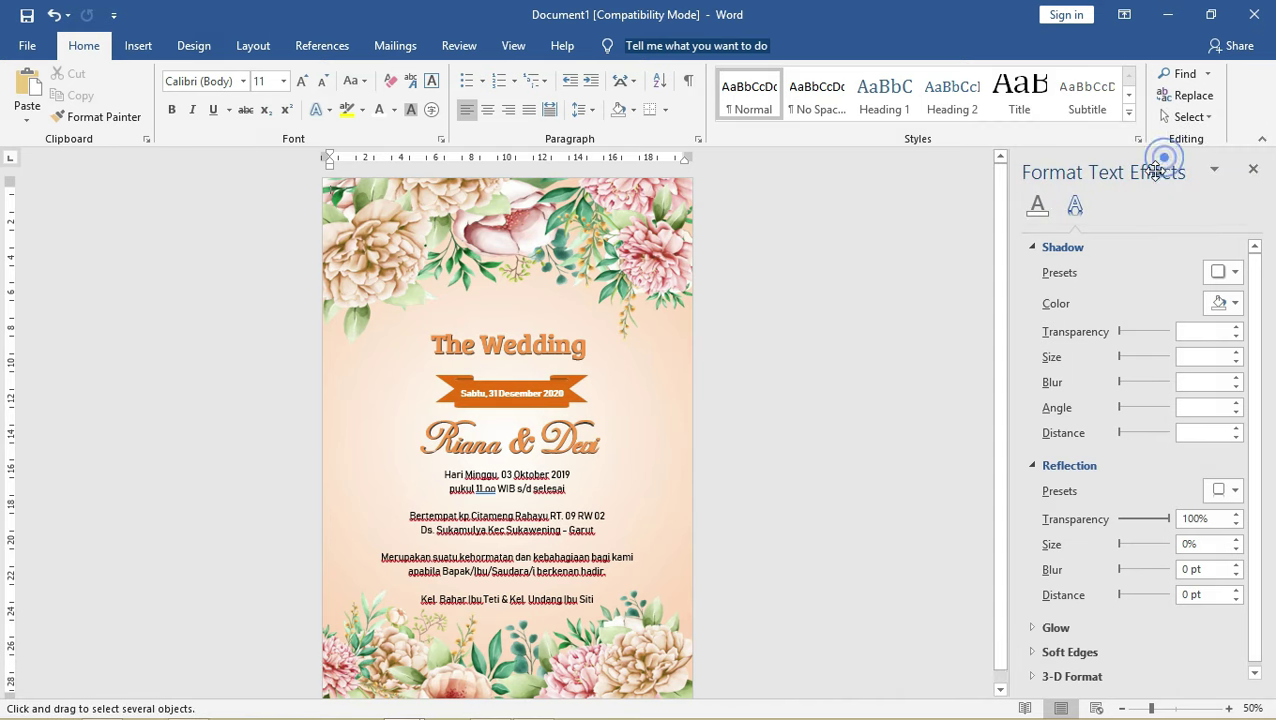
# - Multi-select the details box, date ribbon, script names and The Wedding title, then nudge them up
pyautogui.click(171, 240)
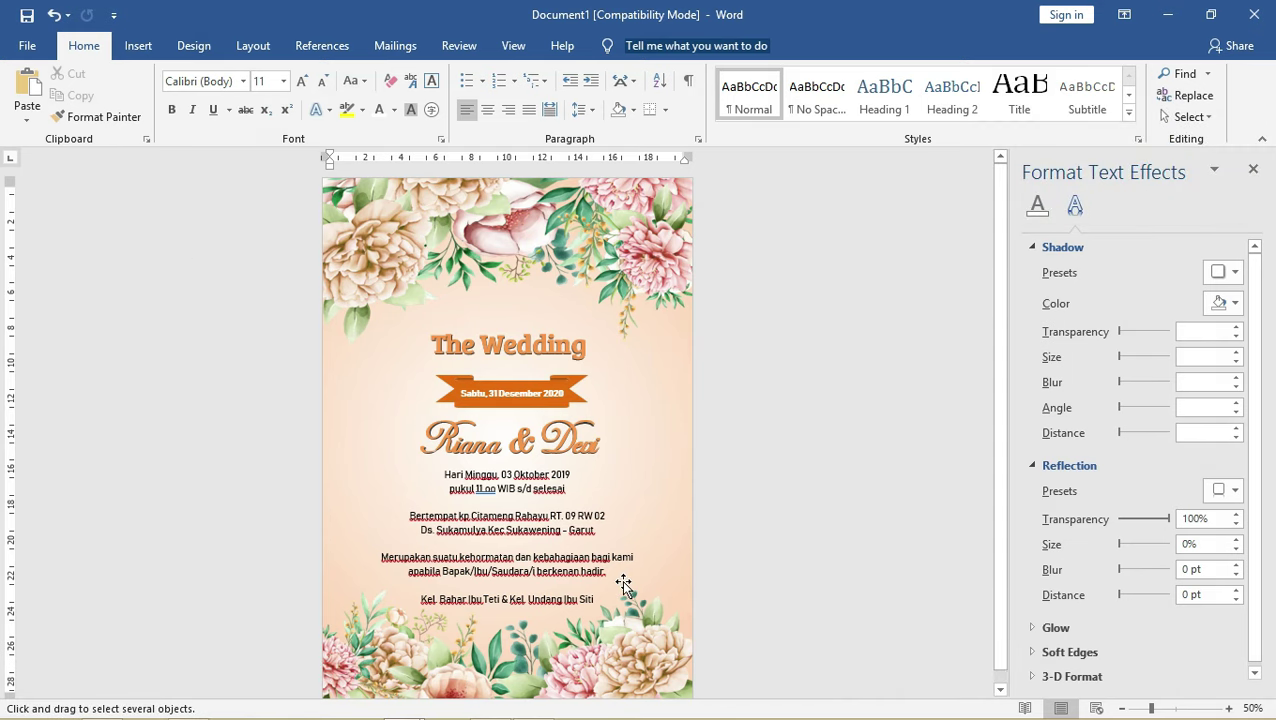
pyautogui.click(514, 484)
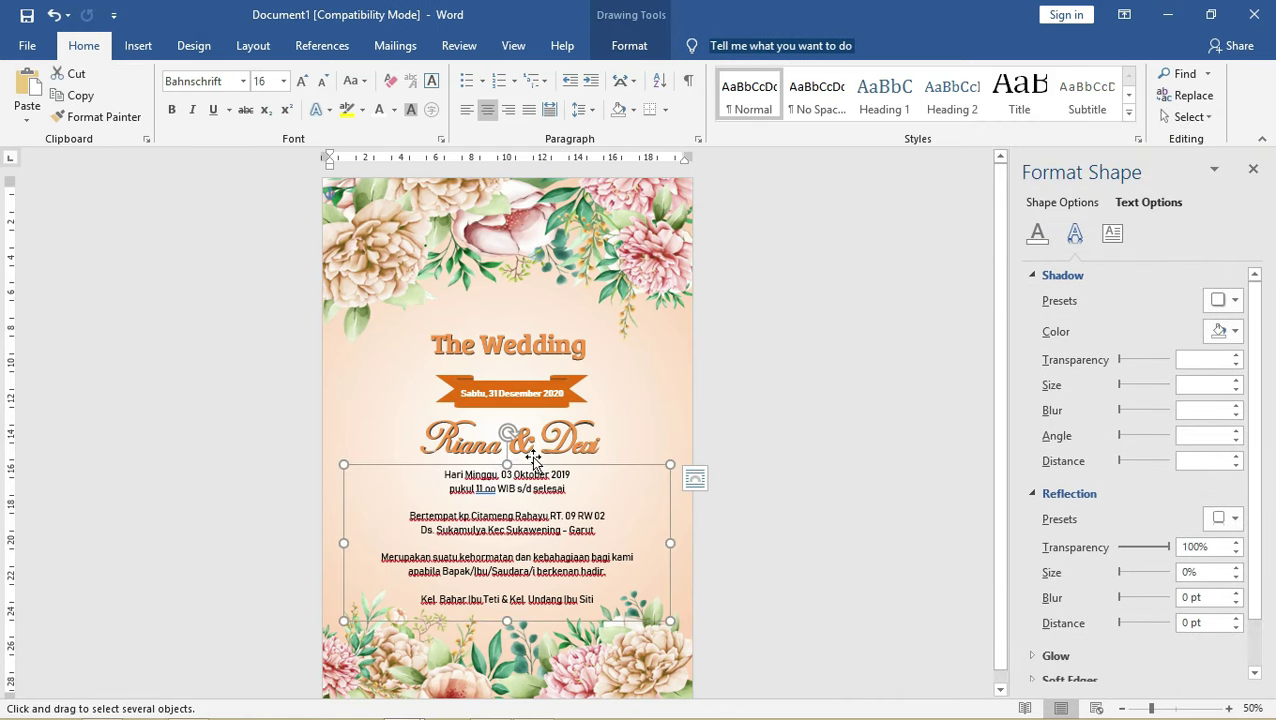
pyautogui.keyDown('shift'); pyautogui.click(563, 392); pyautogui.keyUp('shift')
pyautogui.keyDown('shift'); pyautogui.click(540, 414); pyautogui.keyUp('shift')
pyautogui.keyDown('shift'); pyautogui.click(546, 350); pyautogui.keyUp('shift')
pyautogui.moveTo(570, 450); pyautogui.dragTo(570, 449)
pyautogui.press('Up')
pyautogui.press('Up')
pyautogui.press('Up')
pyautogui.press('Up')
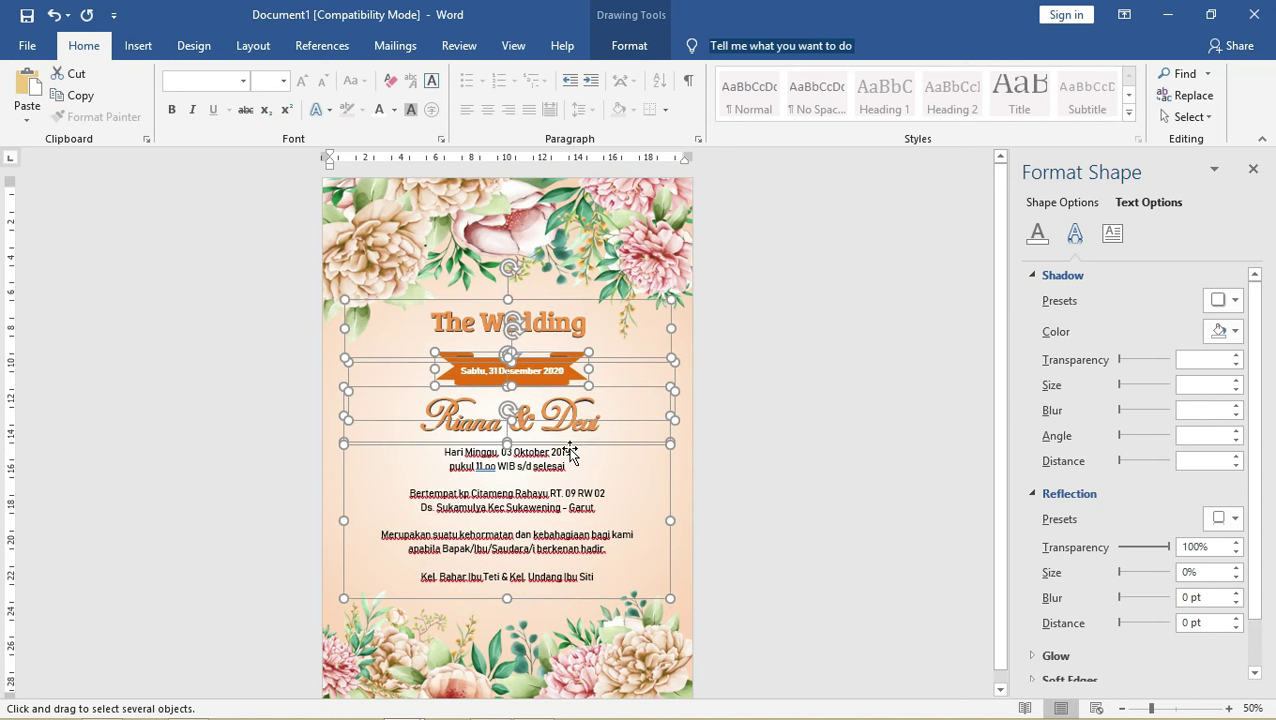
pyautogui.click(829, 404)
pyautogui.scroll(-1, 690, 345)
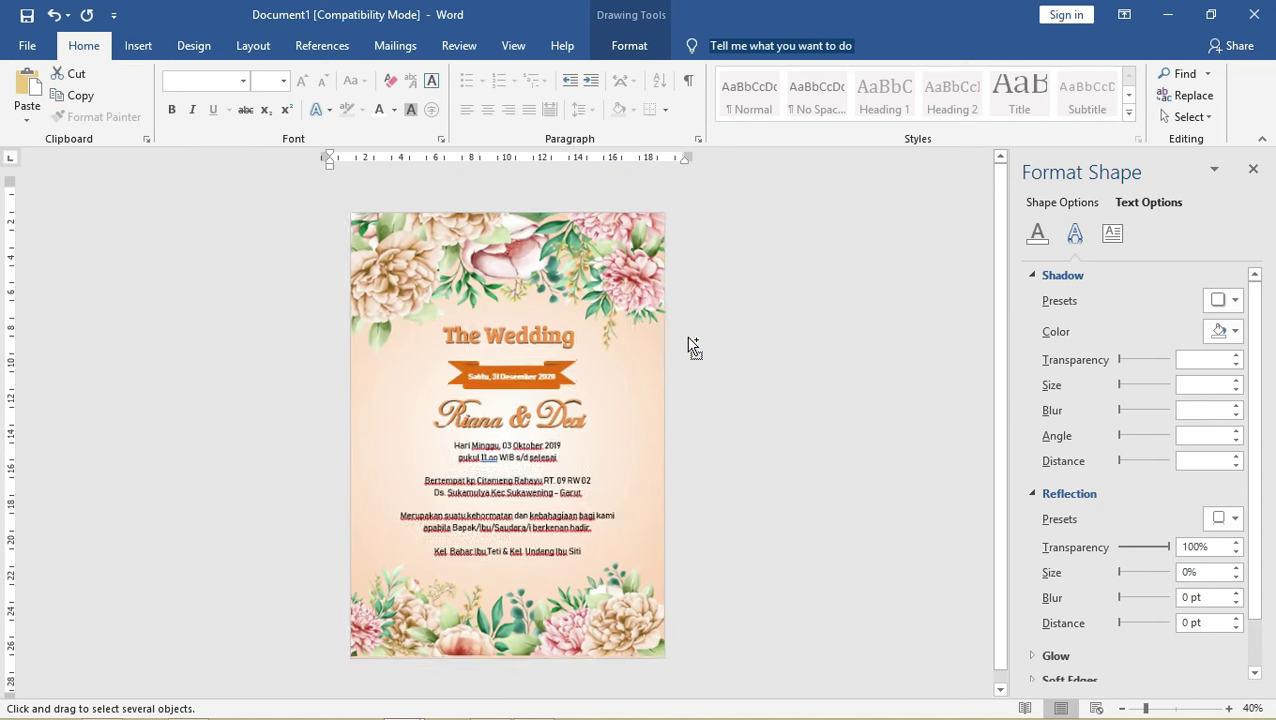
# - Export the invitation via Save As with type PDF (*.pdf) as Doc1.pdf in Documents
pyautogui.click(27, 46)
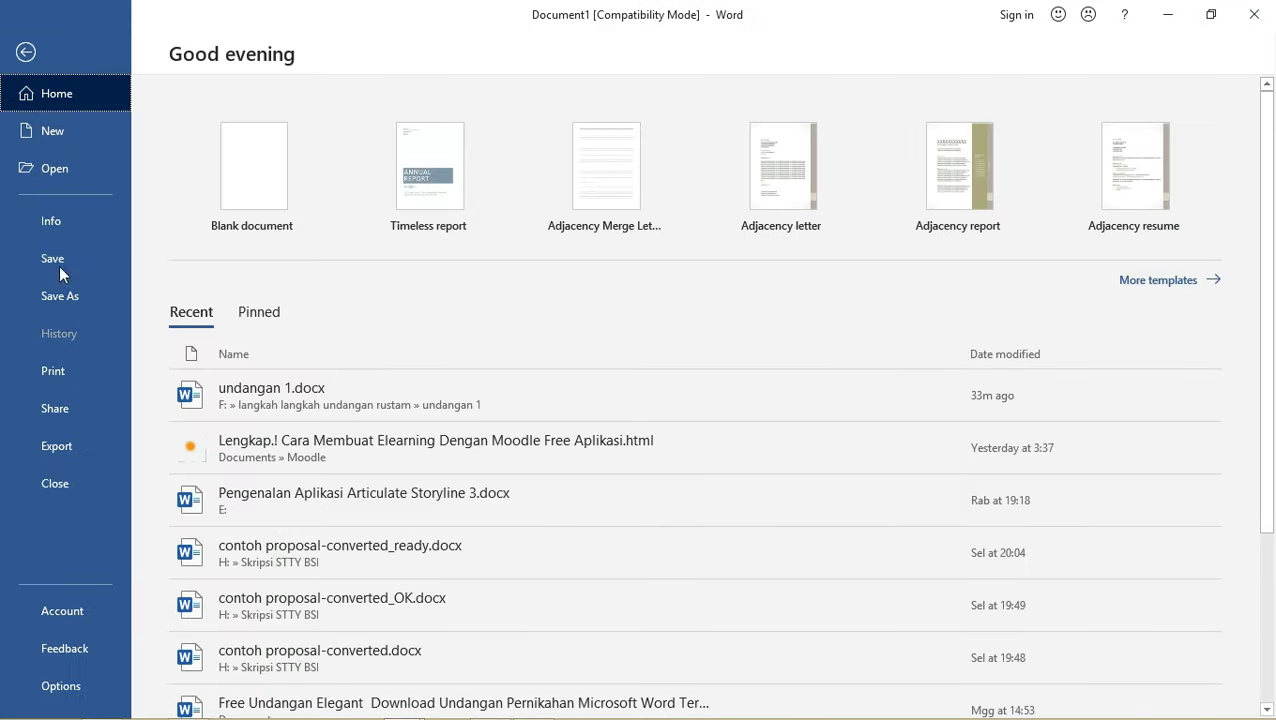
pyautogui.click(58, 298)
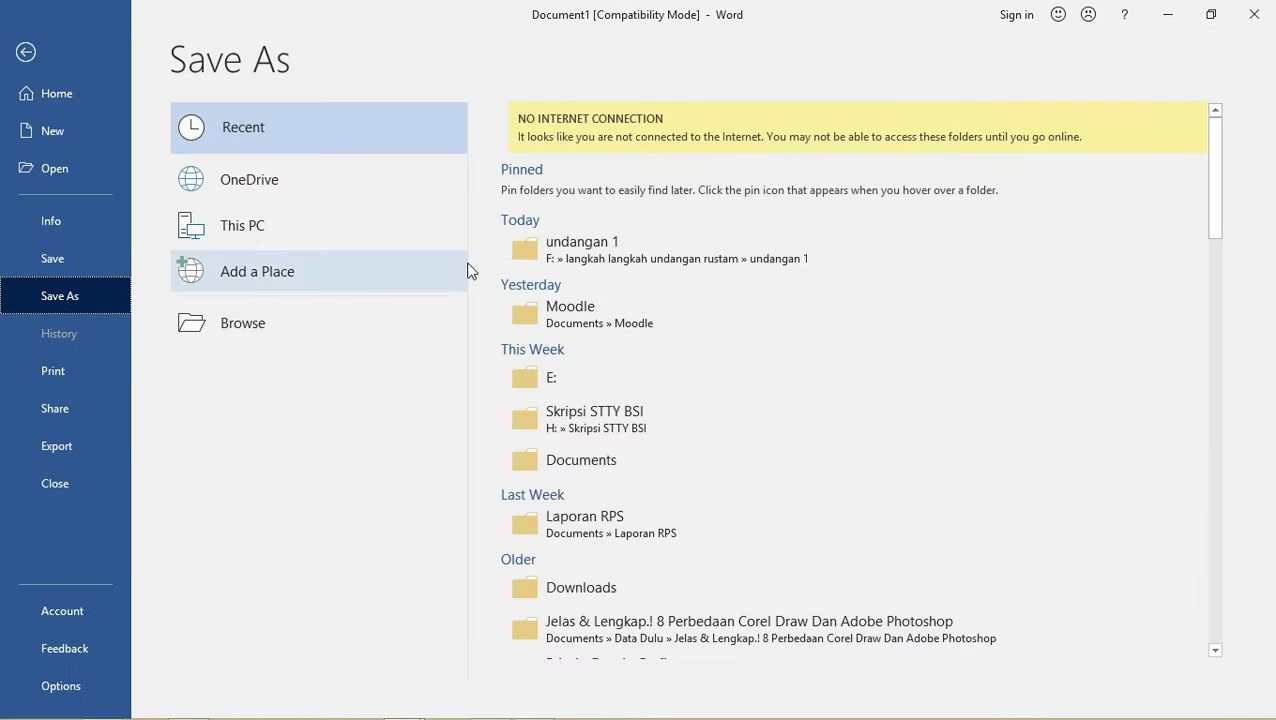
pyautogui.click(278, 323)
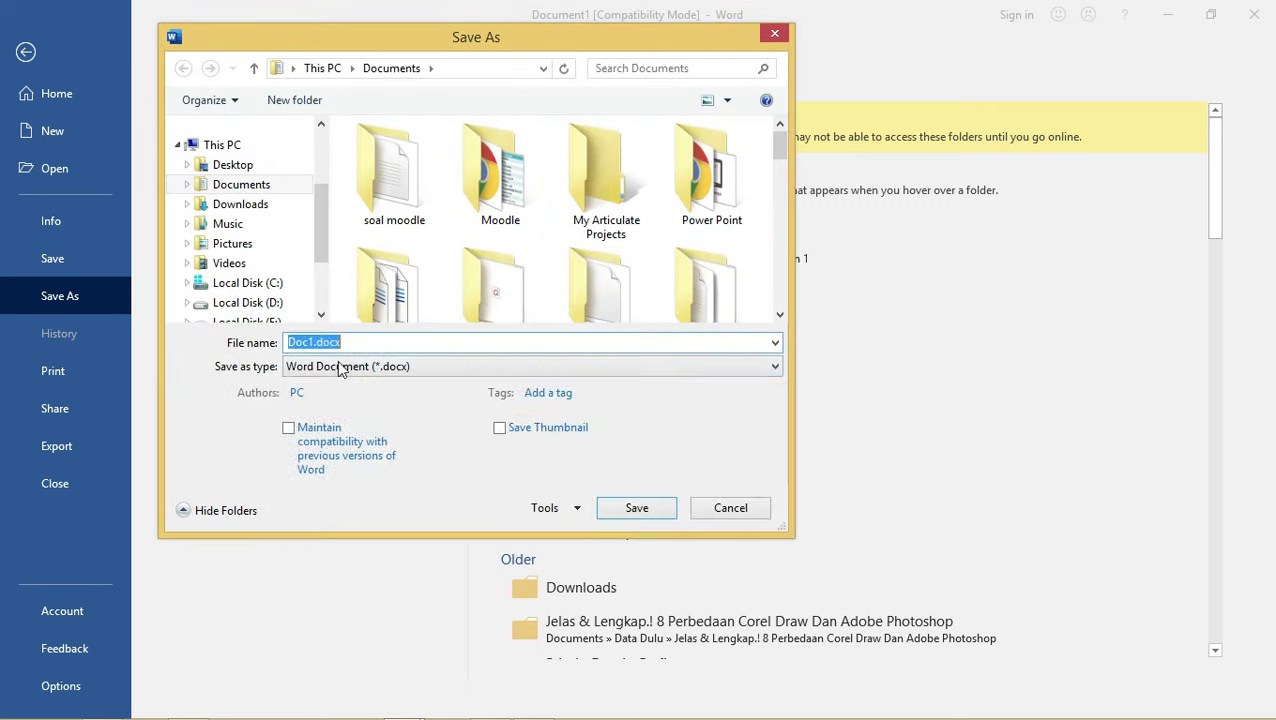
pyautogui.click(340, 366)
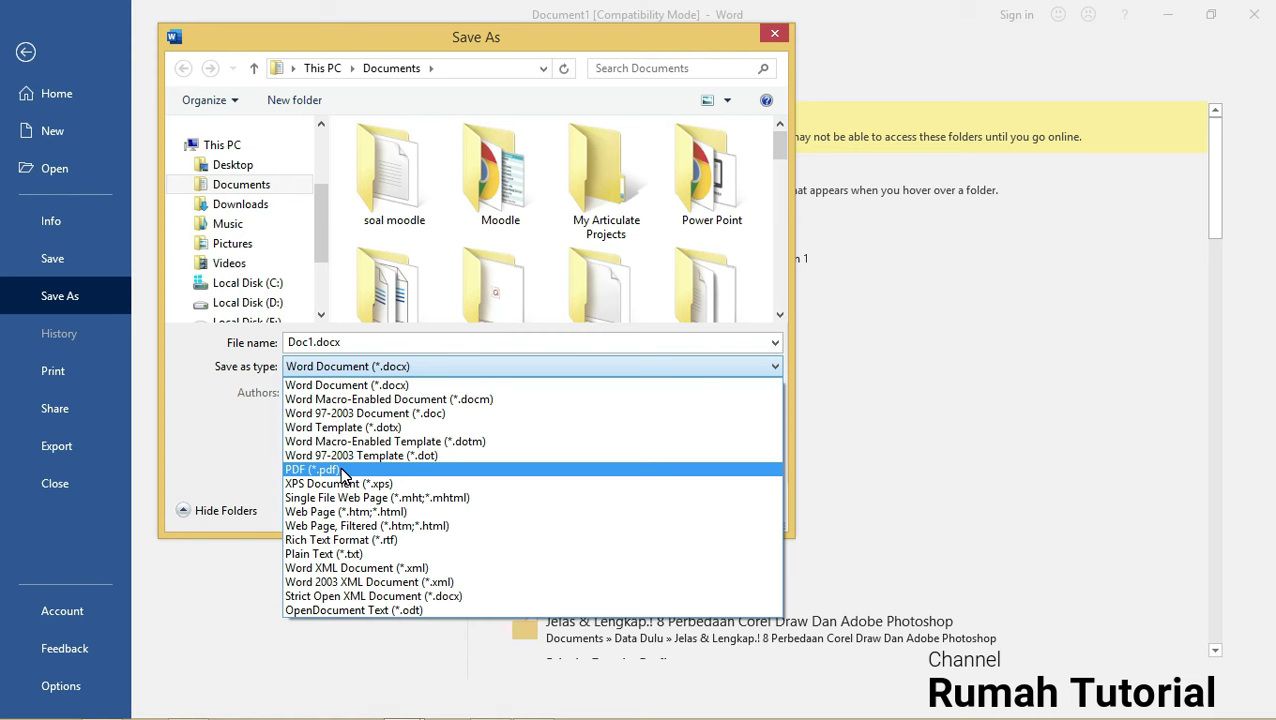
pyautogui.click(341, 470)
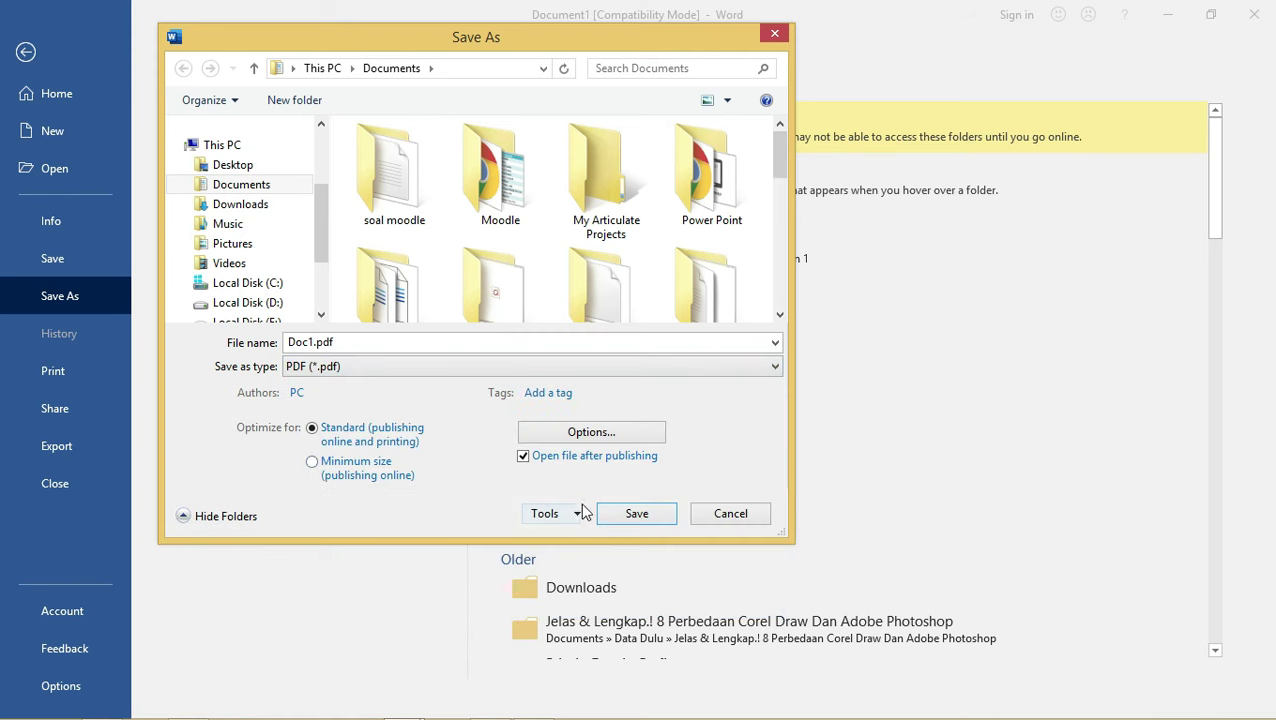
pyautogui.click(660, 513)
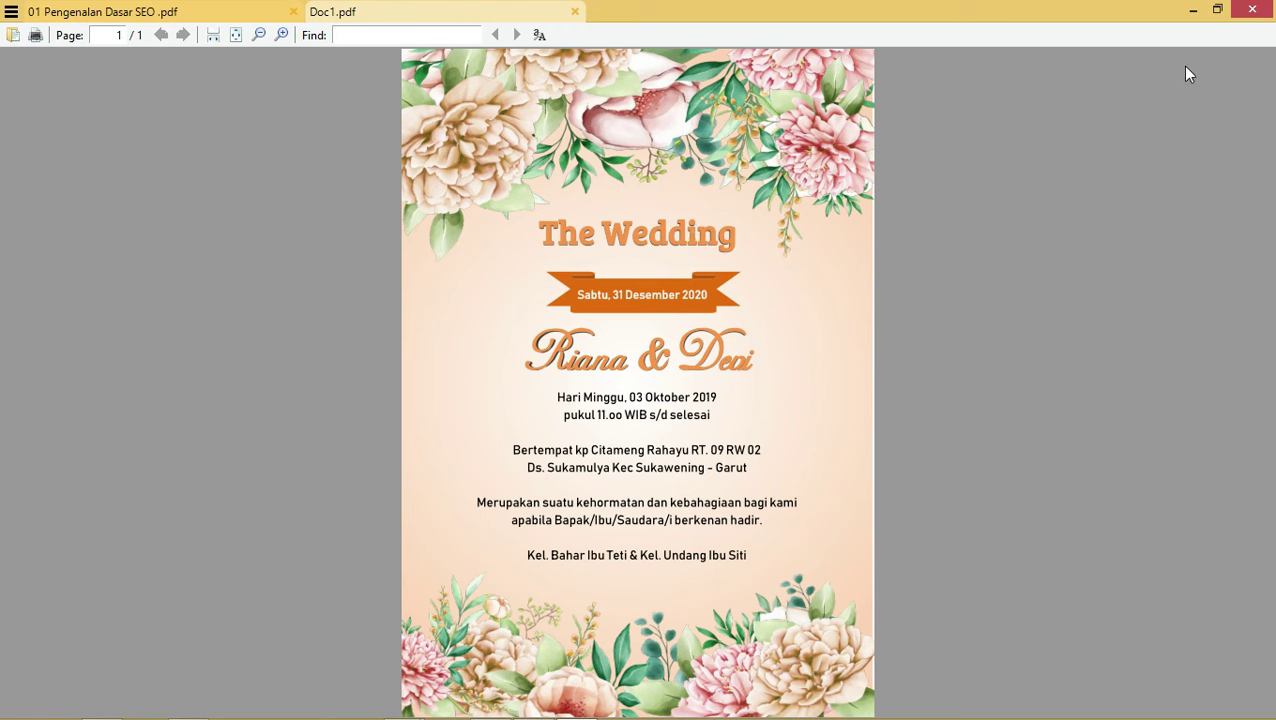
# - Close the Doc1.pdf viewer and deselect all shapes back in the Word document
pyautogui.click(1251, 12)
pyautogui.click(756, 256)
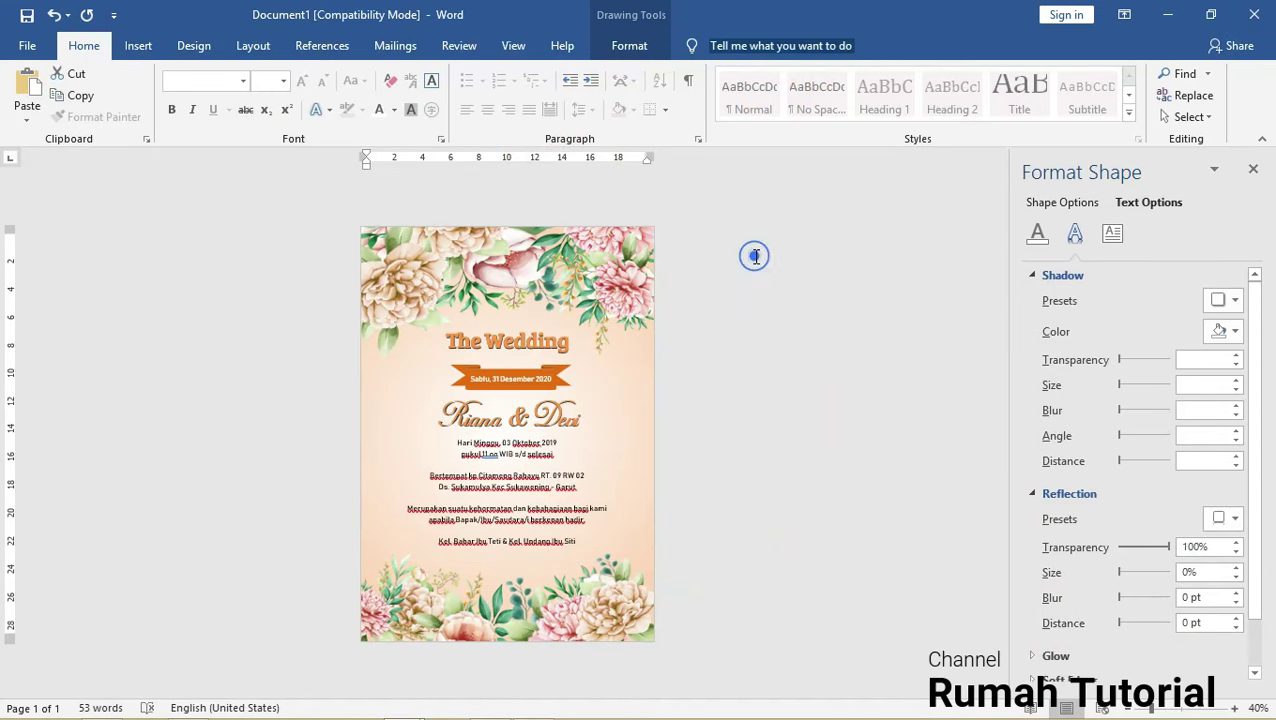